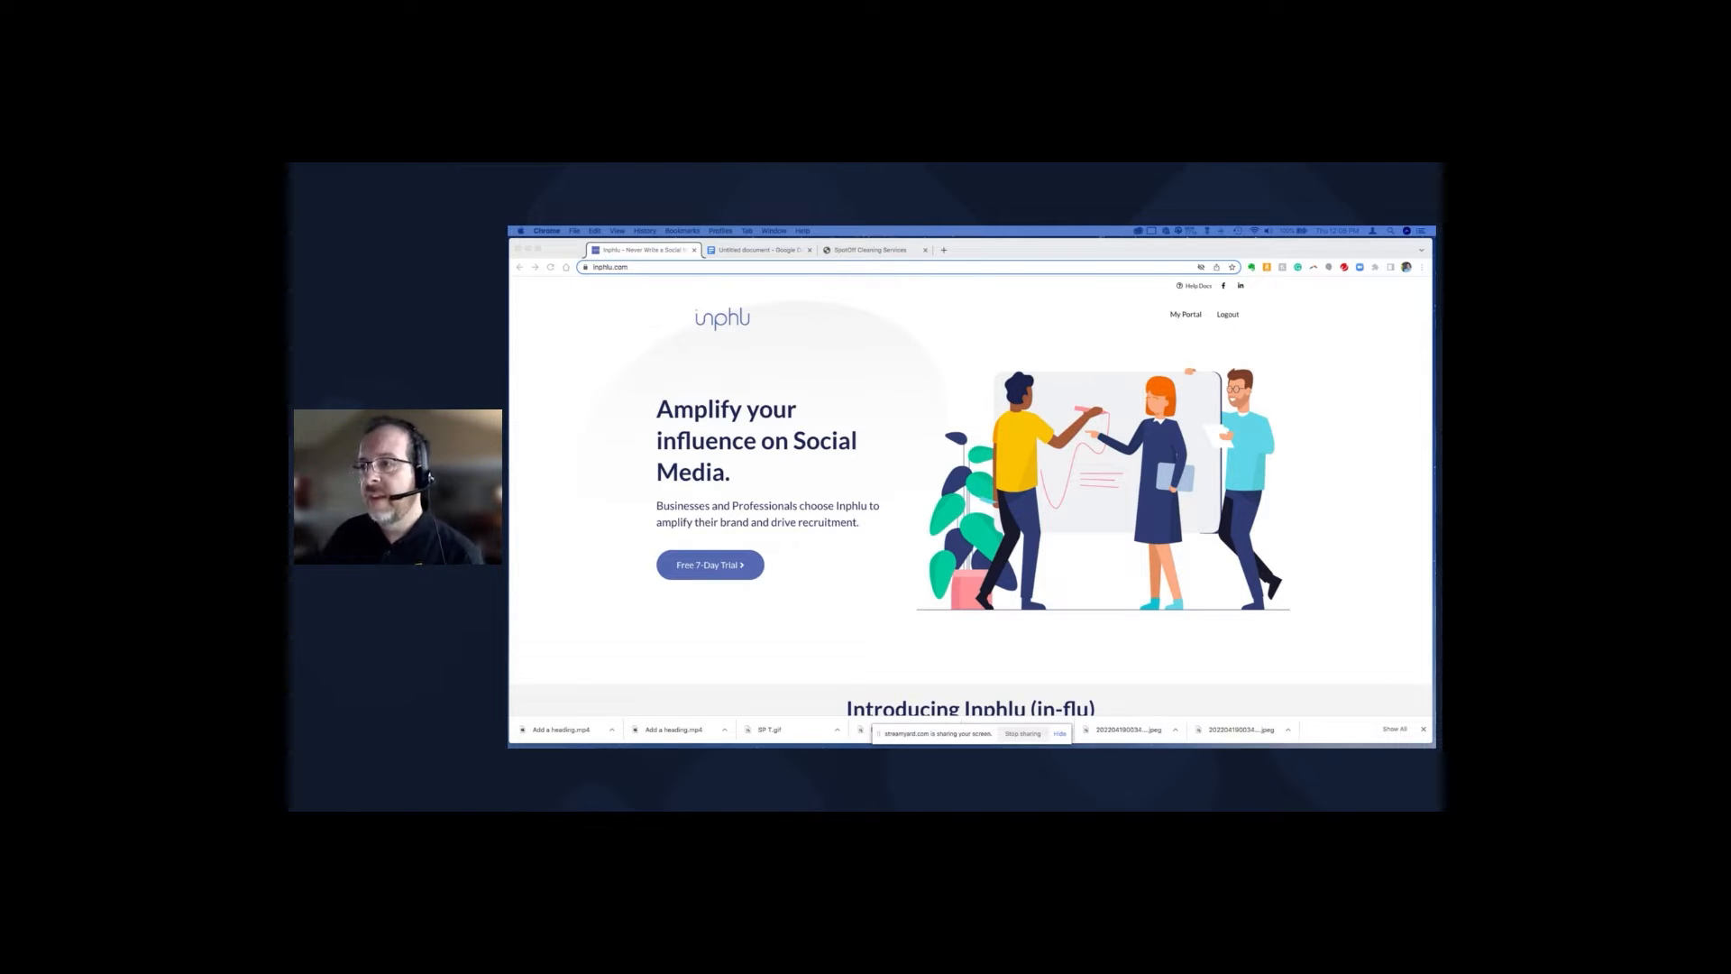
Open the portal's Keyphrases & Accounts page and look over its keyphrases, tags and connected social accounts.
{"action": "left_click", "coordinate": [925, 366]}
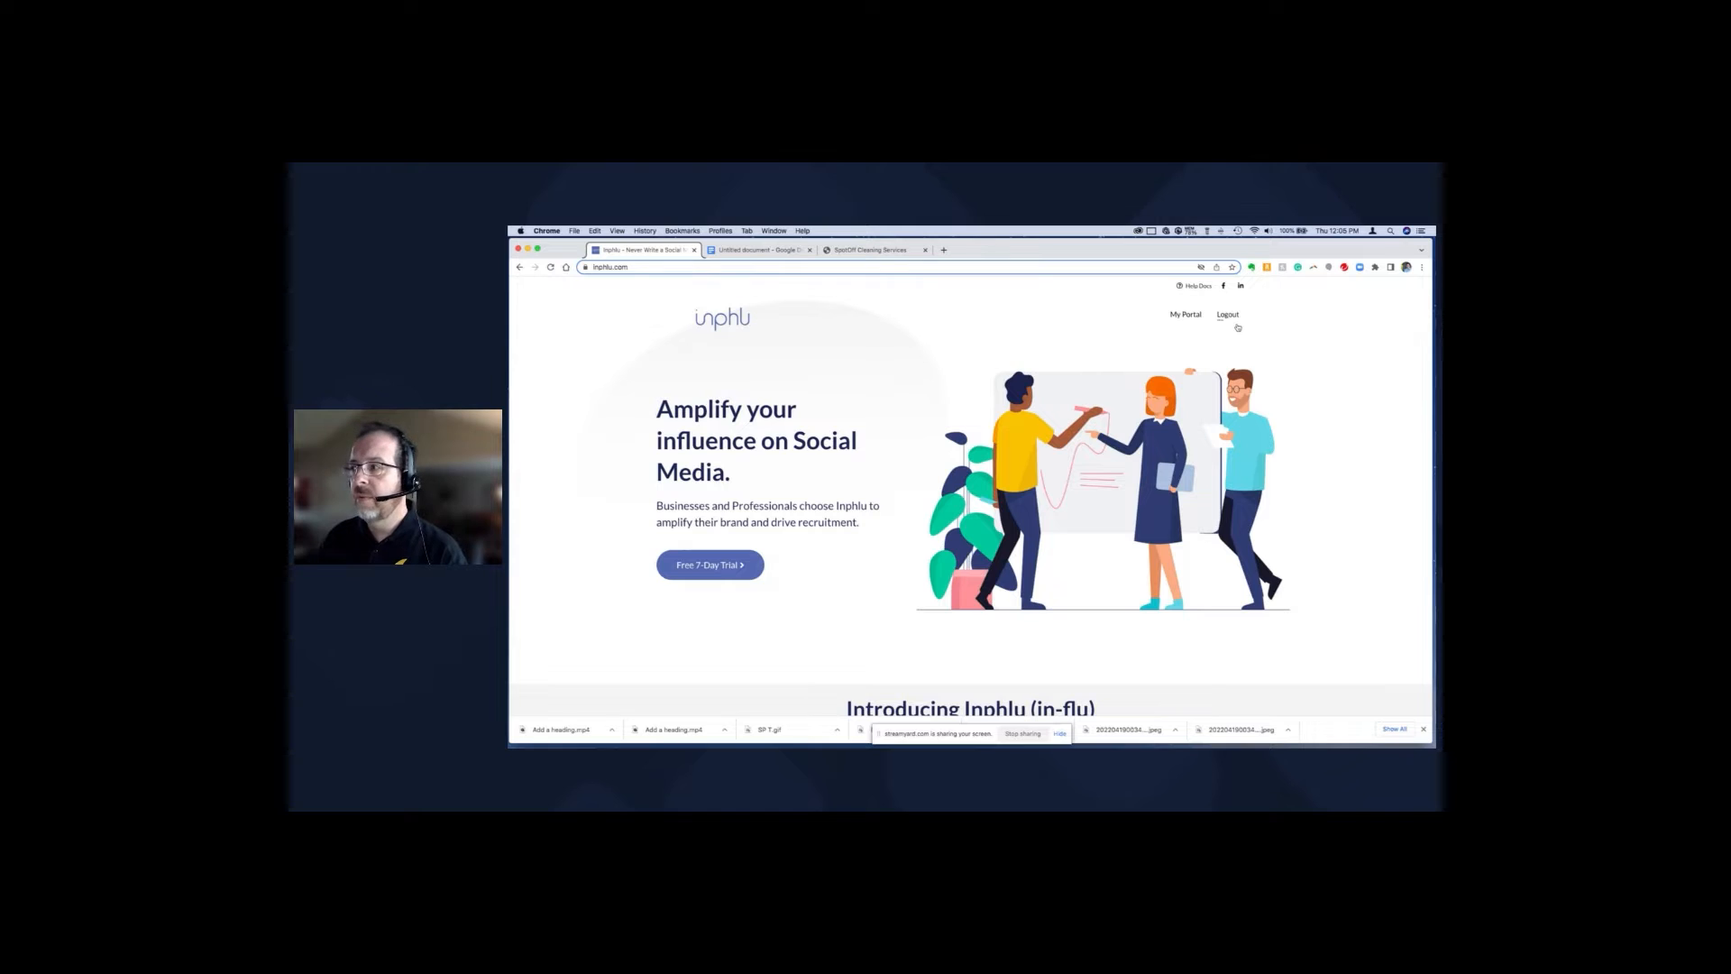
{"action": "left_click", "coordinate": [1179, 316]}
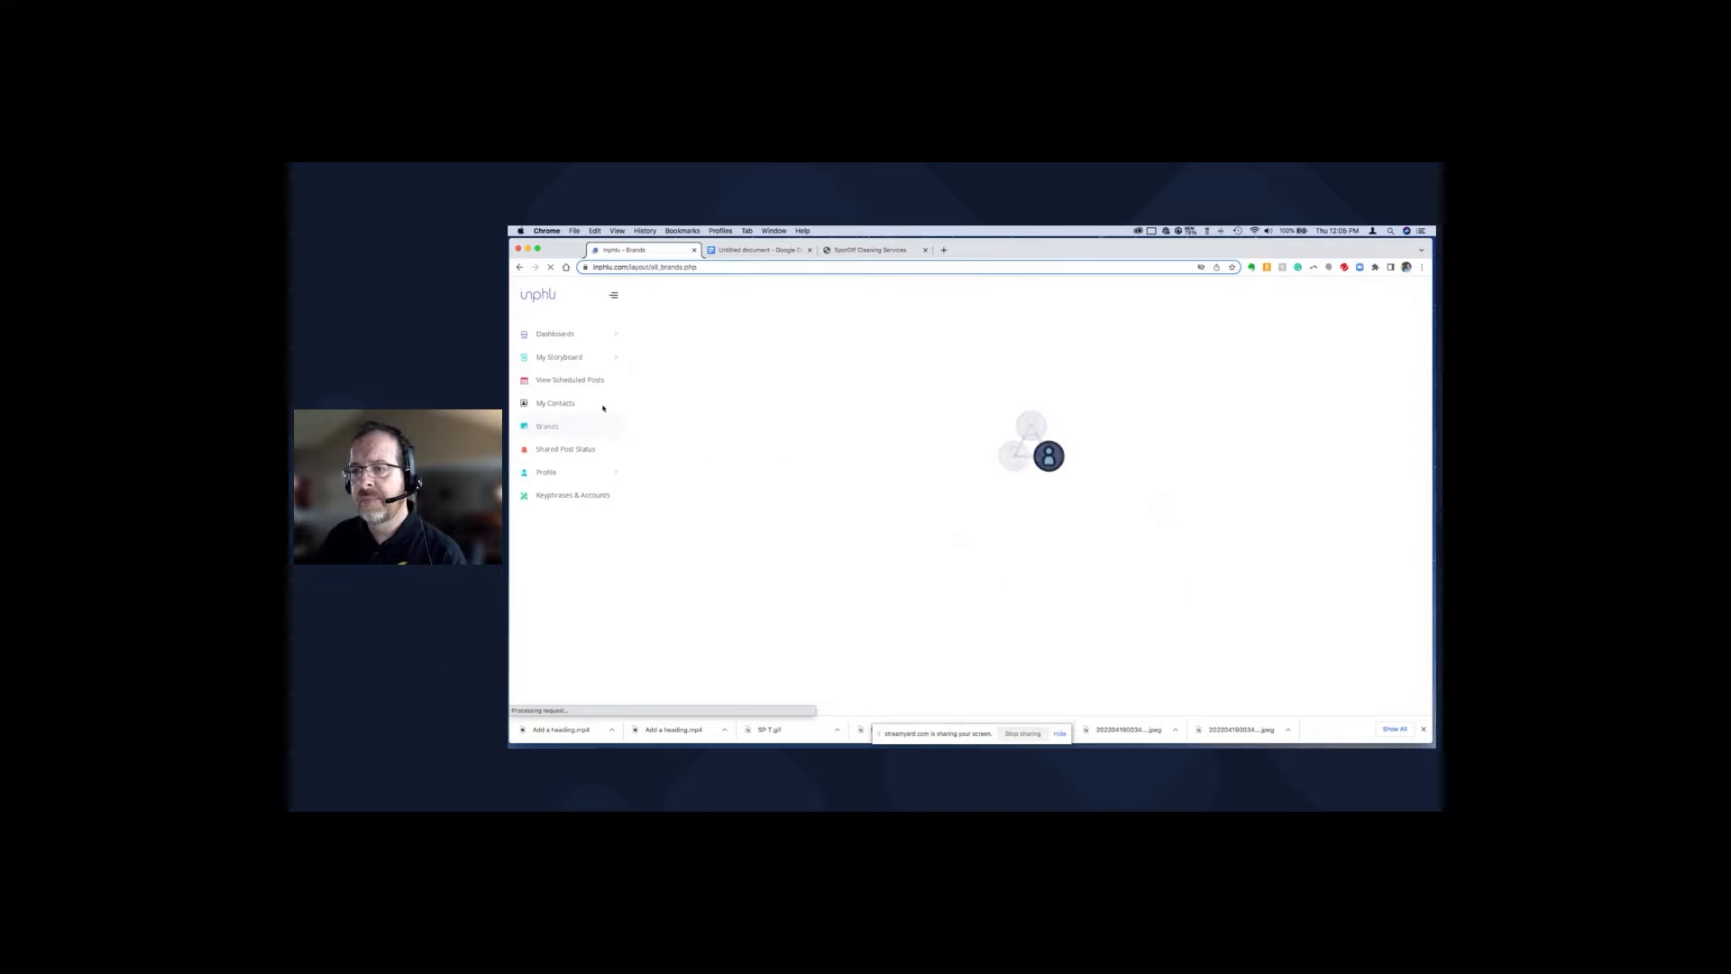
{"action": "left_click", "coordinate": [562, 494]}
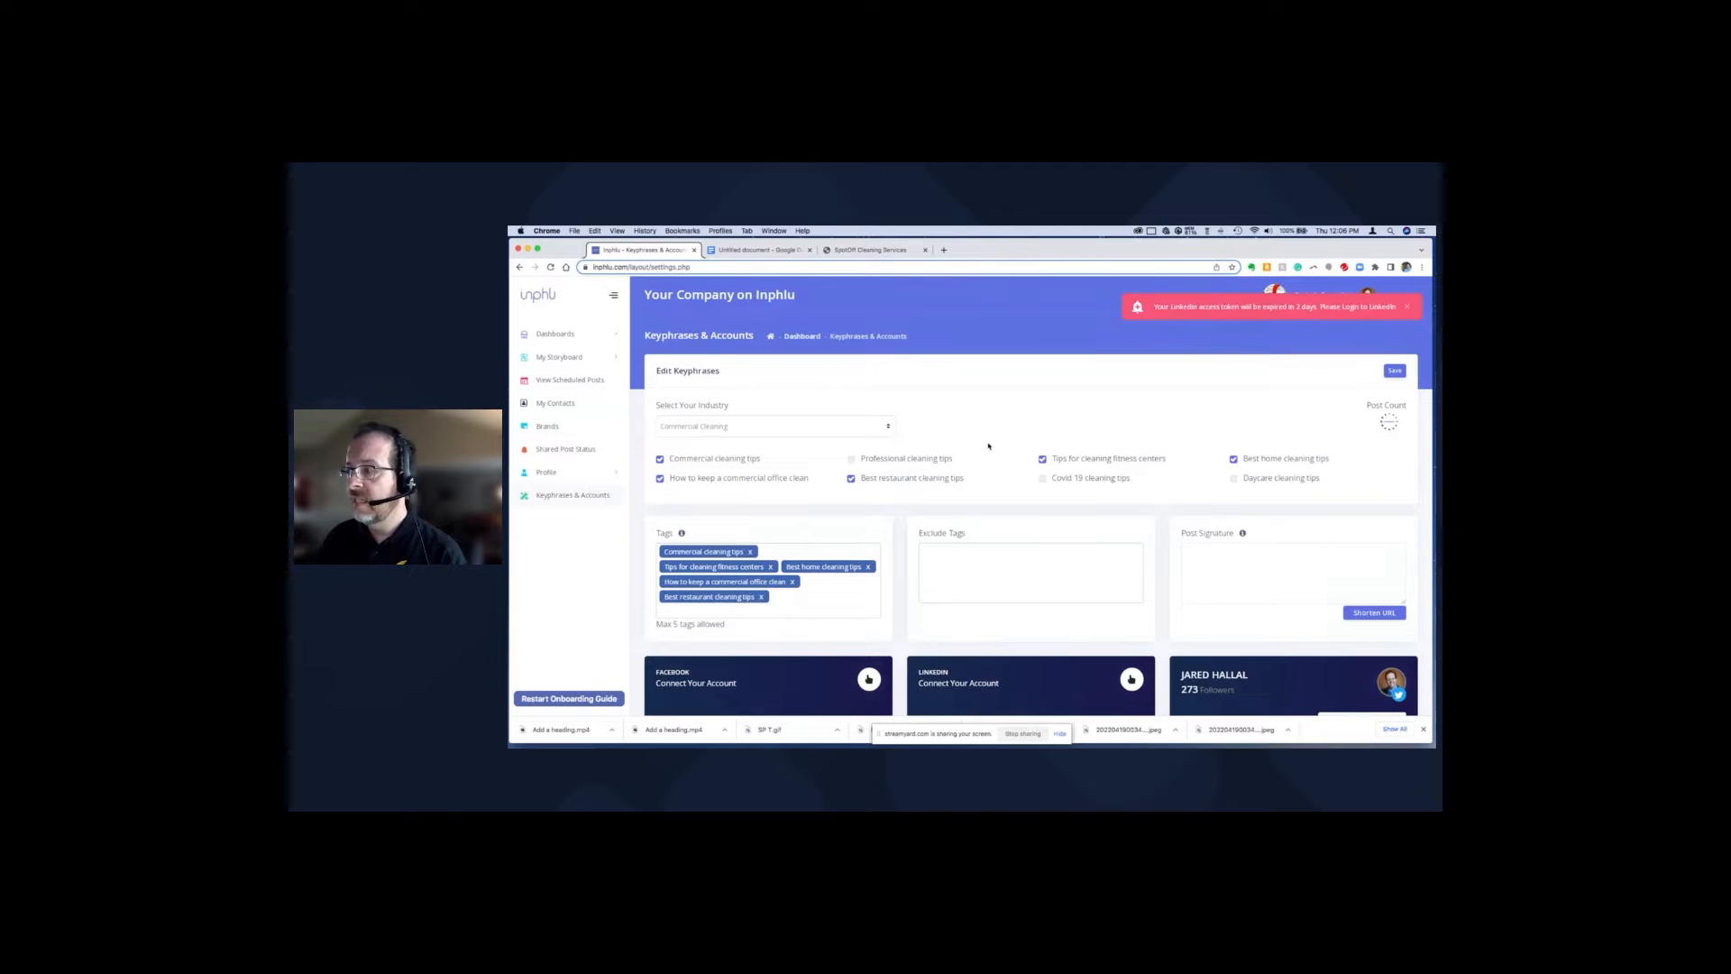
{"action": "scroll", "coordinate": [991, 451], "scroll_direction": "down", "scroll_amount": 3}
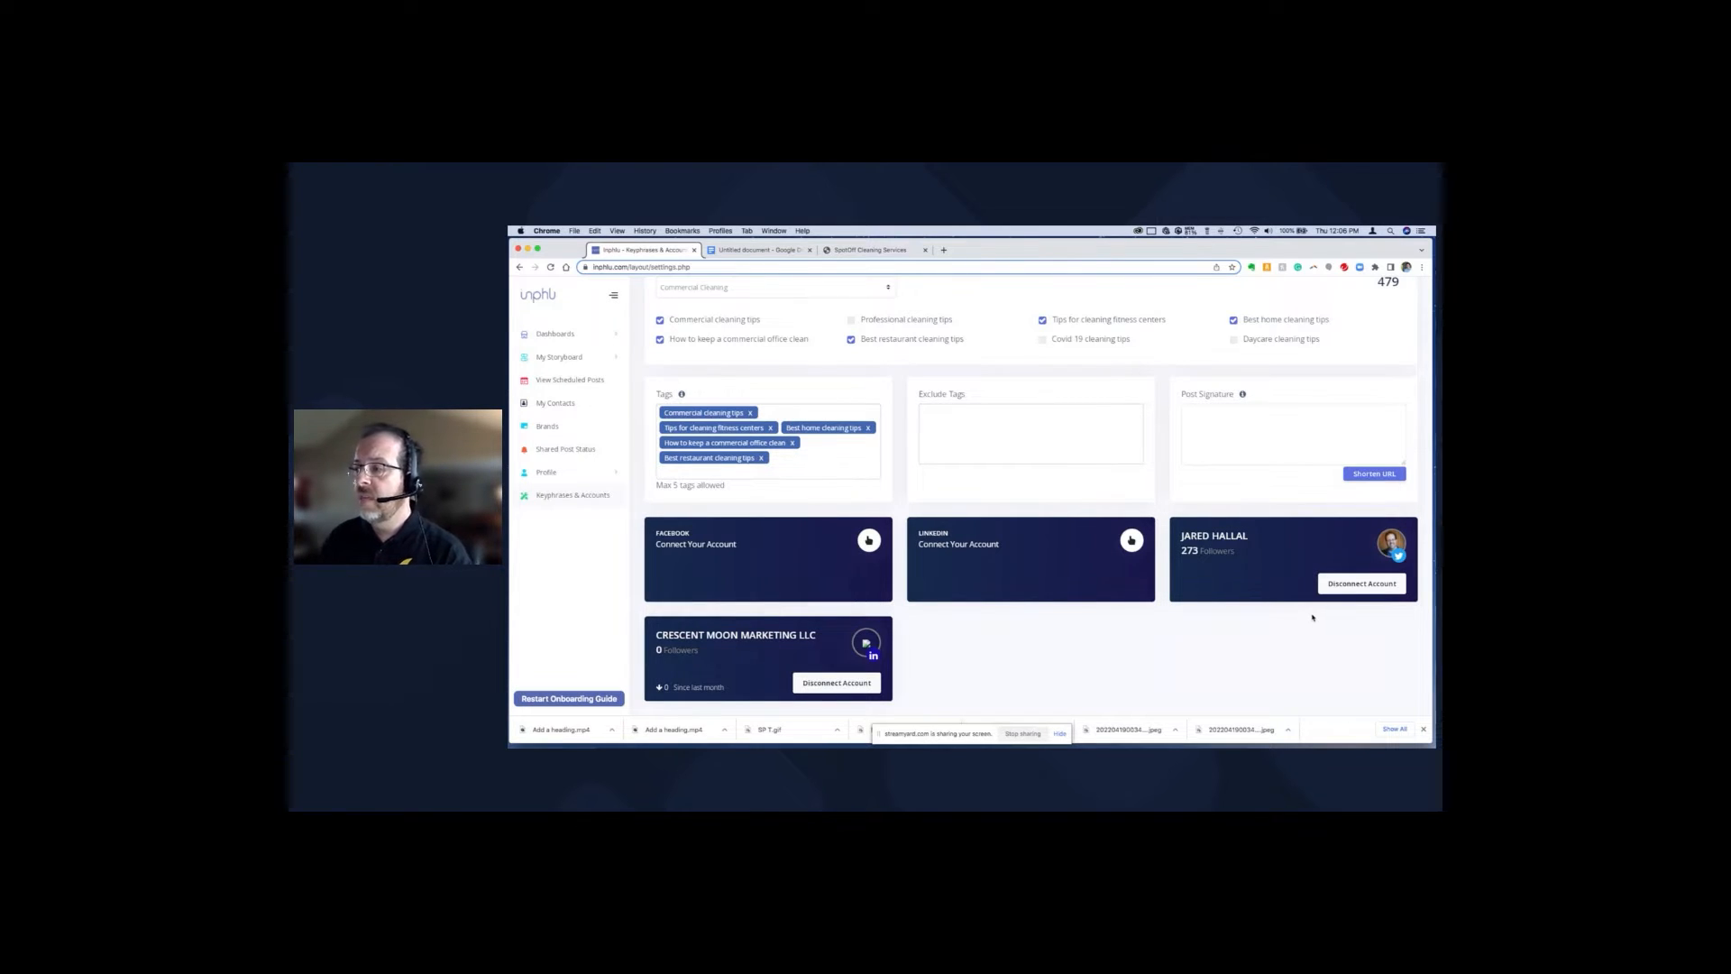
{"action": "scroll", "coordinate": [1310, 614], "scroll_direction": "up", "scroll_amount": 3}
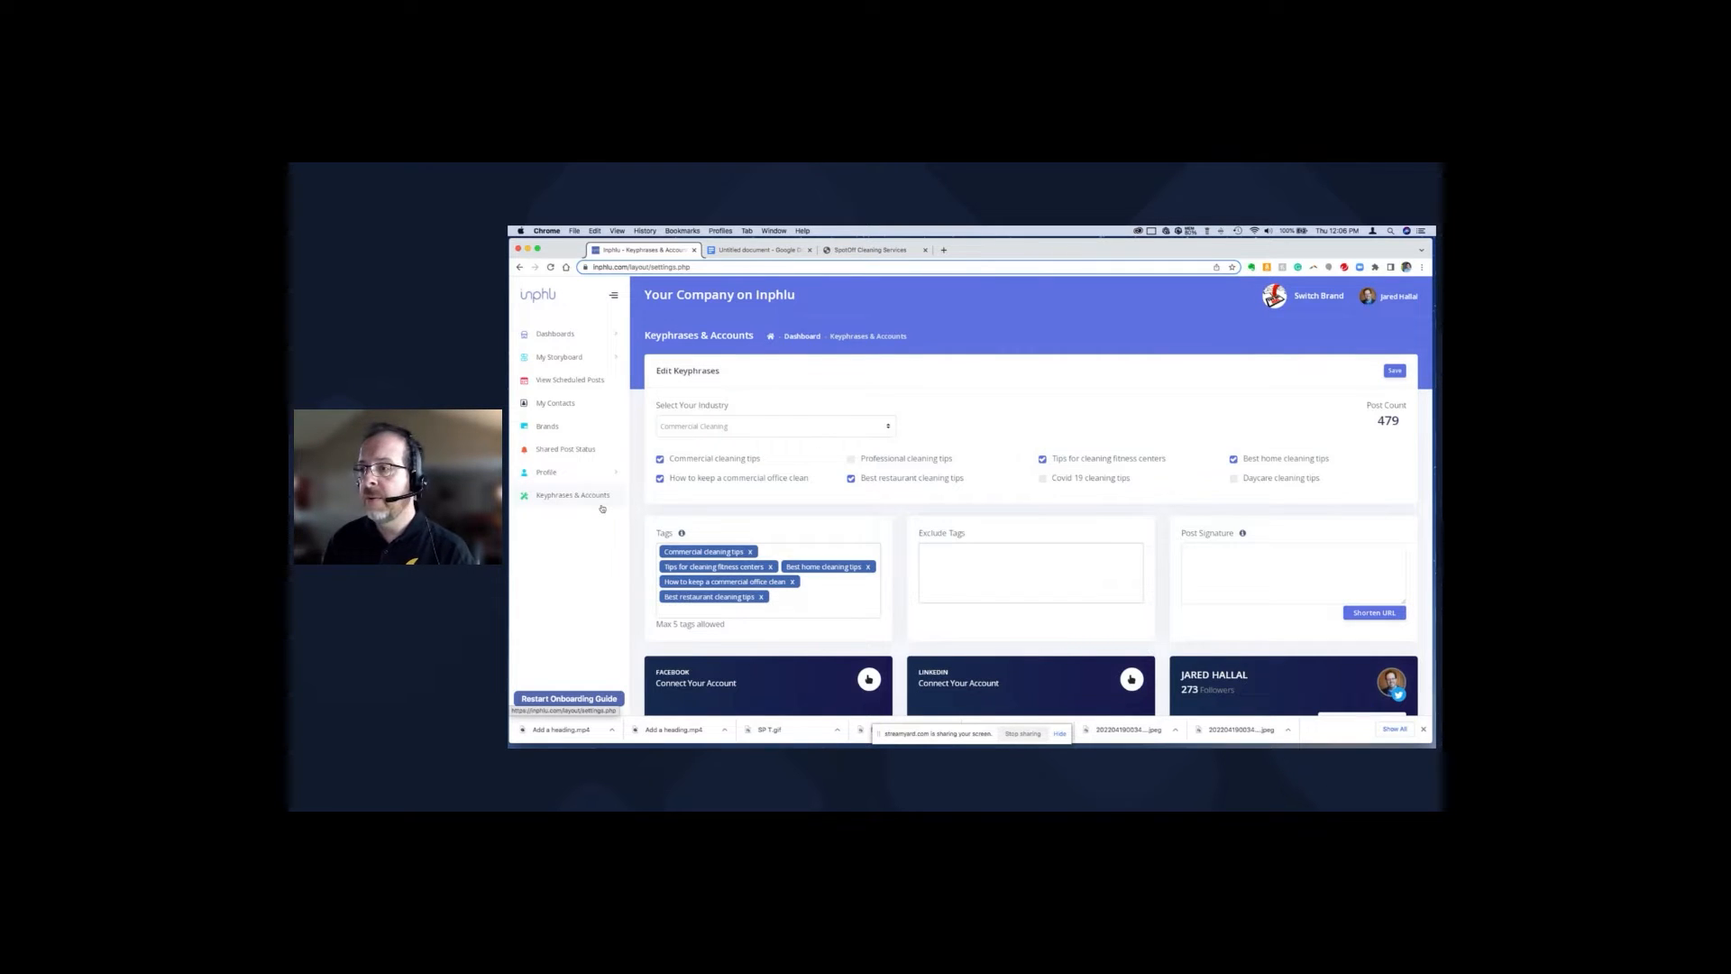
Examine the available industry choices and the Facebook, LinkedIn and Twitter account connections without changing them.
{"action": "left_click", "coordinate": [864, 434]}
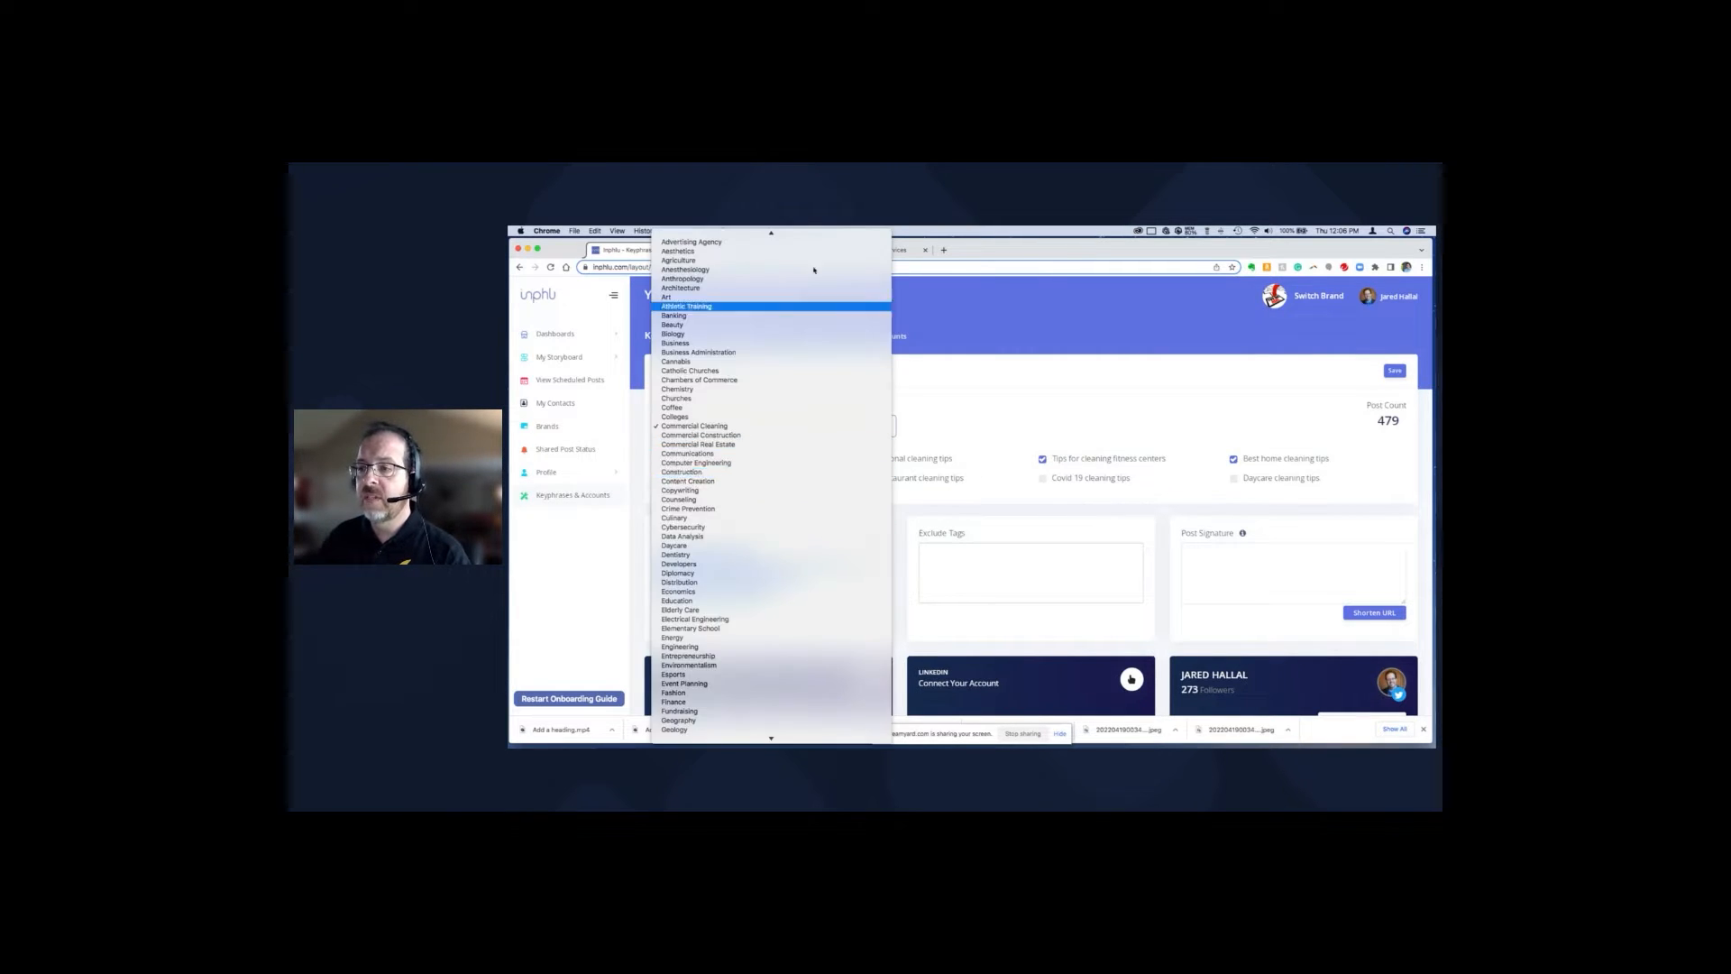
{"action": "left_click", "coordinate": [973, 421]}
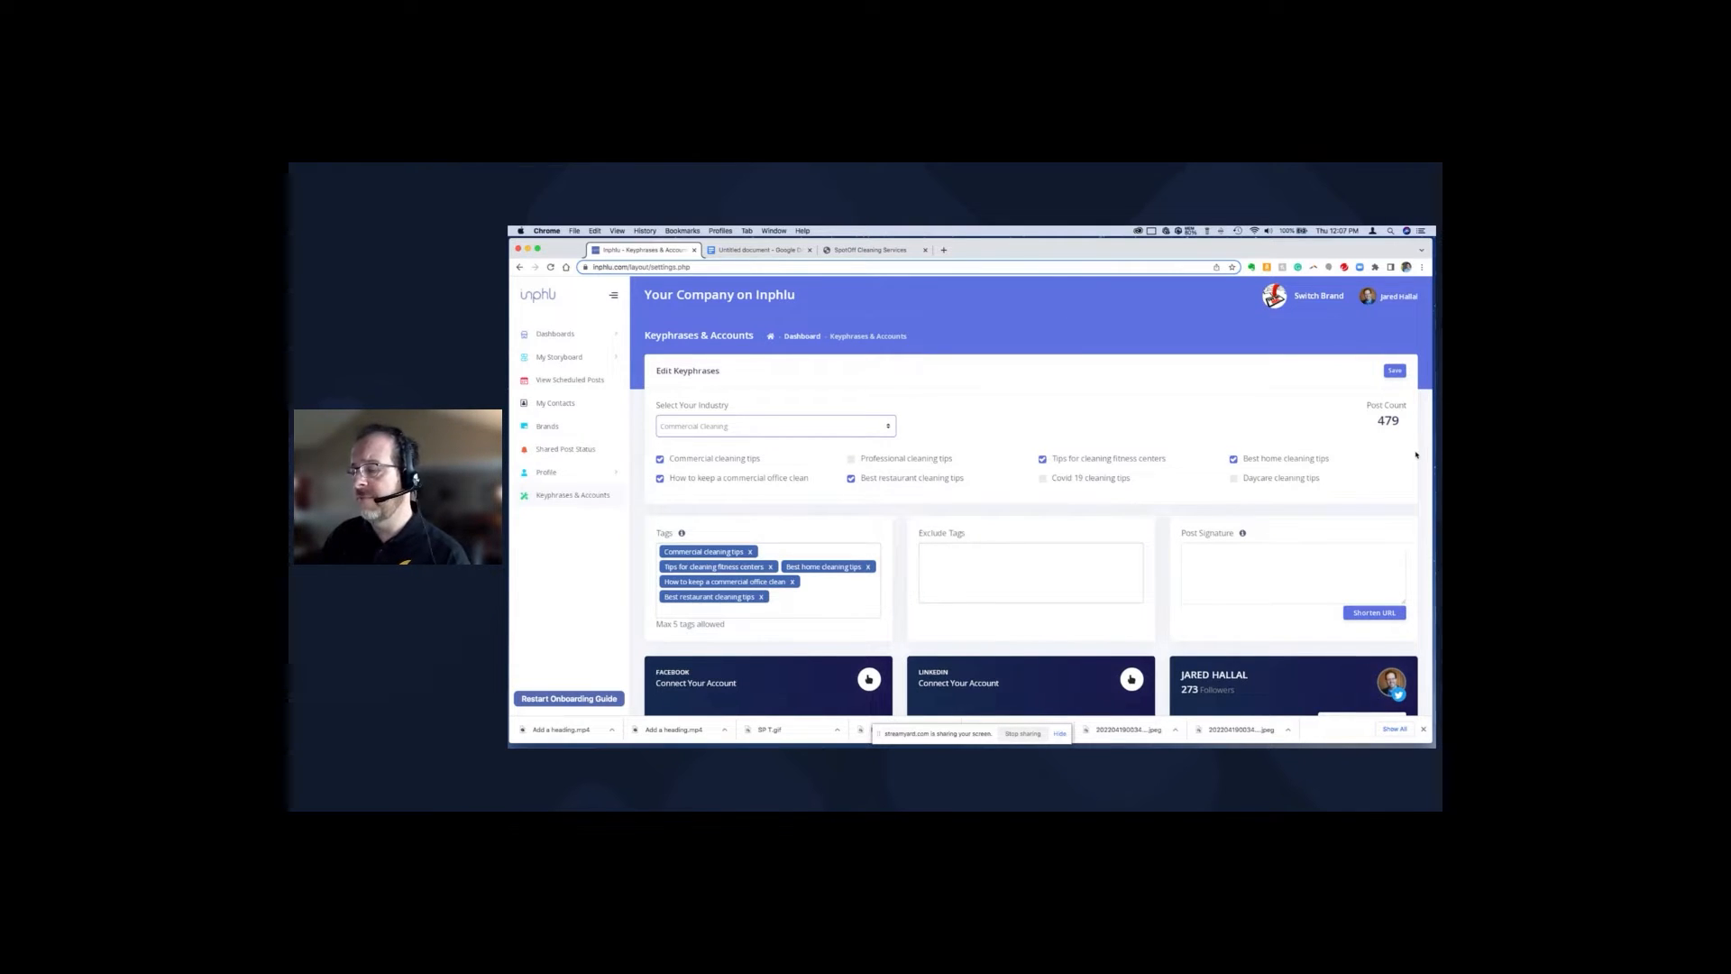
{"action": "scroll", "coordinate": [1310, 491], "scroll_direction": "down", "scroll_amount": 3}
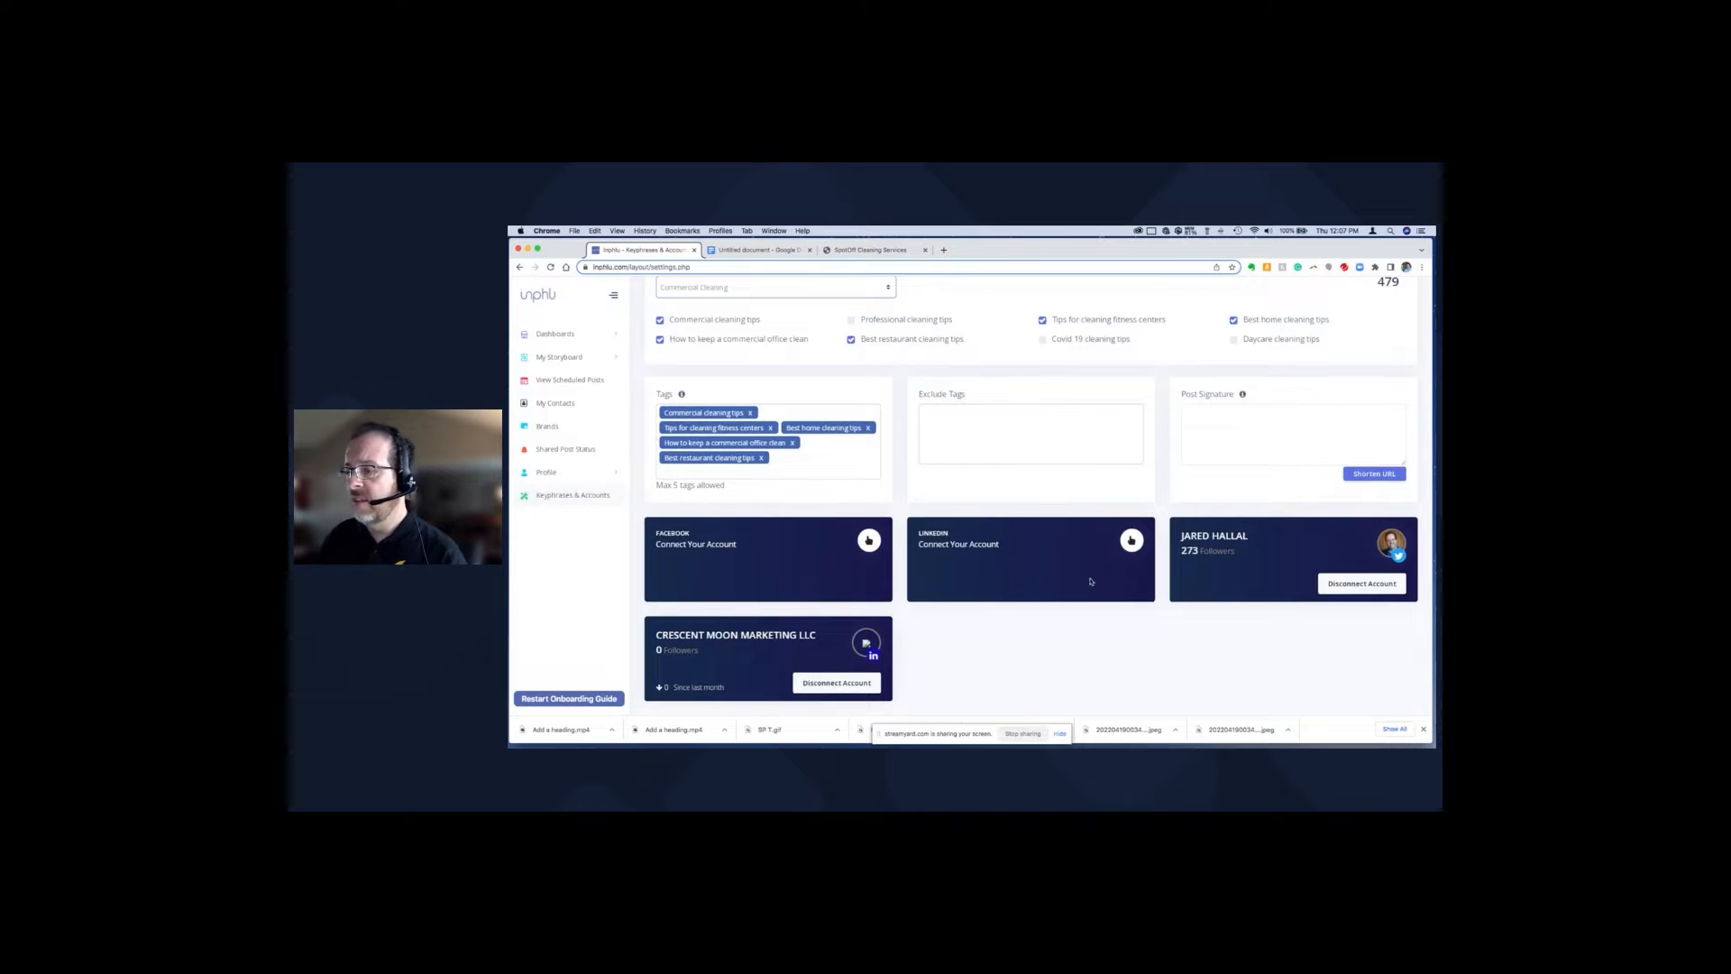
{"action": "scroll", "coordinate": [817, 582], "scroll_direction": "up", "scroll_amount": 1}
{"action": "scroll", "coordinate": [817, 581], "scroll_direction": "up", "scroll_amount": 3}
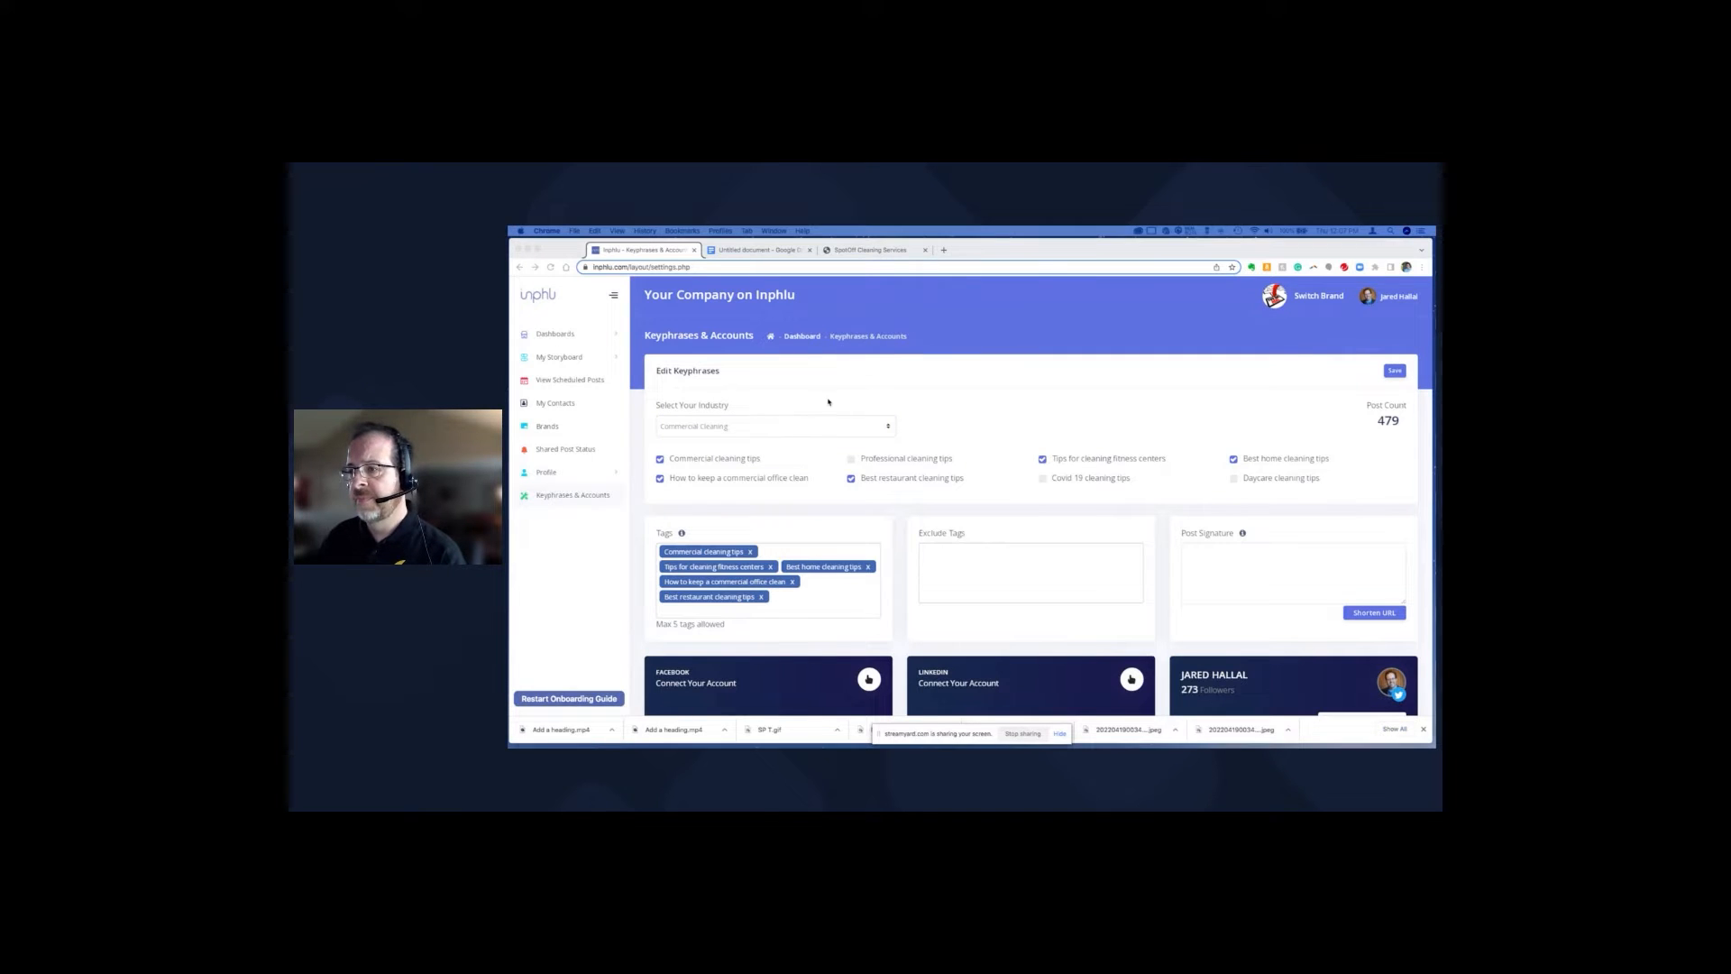
Open the created posts in My Storyboard.
{"action": "left_click", "coordinate": [559, 357]}
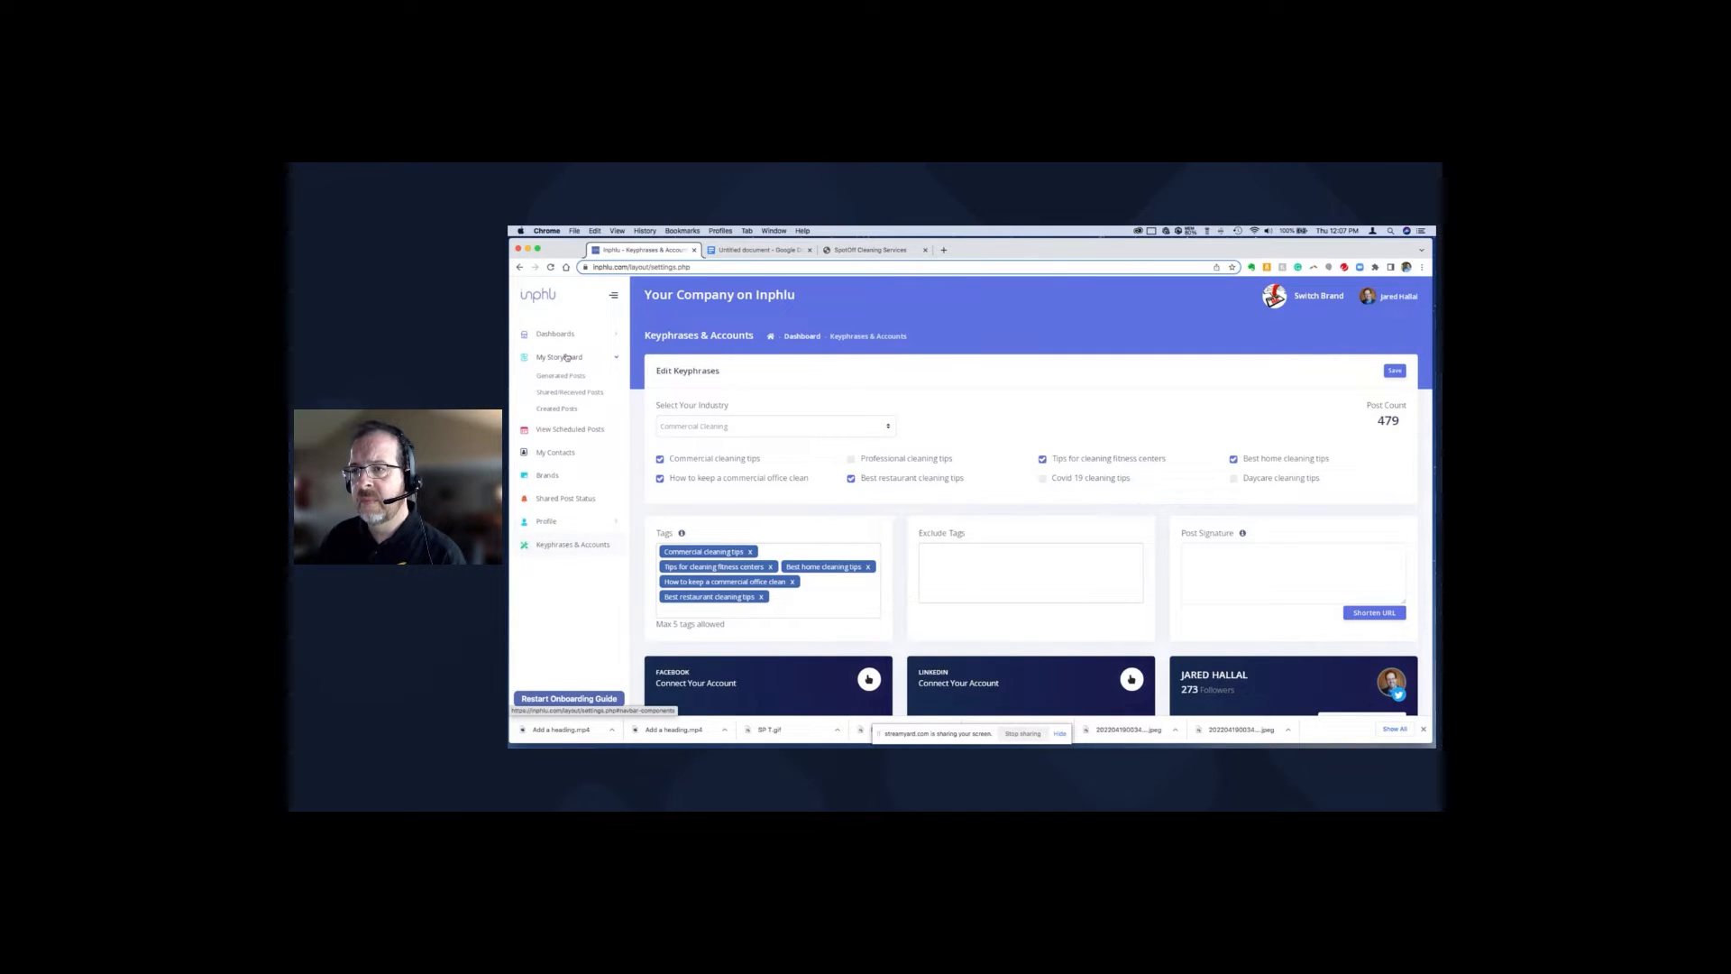
{"action": "left_click", "coordinate": [567, 411]}
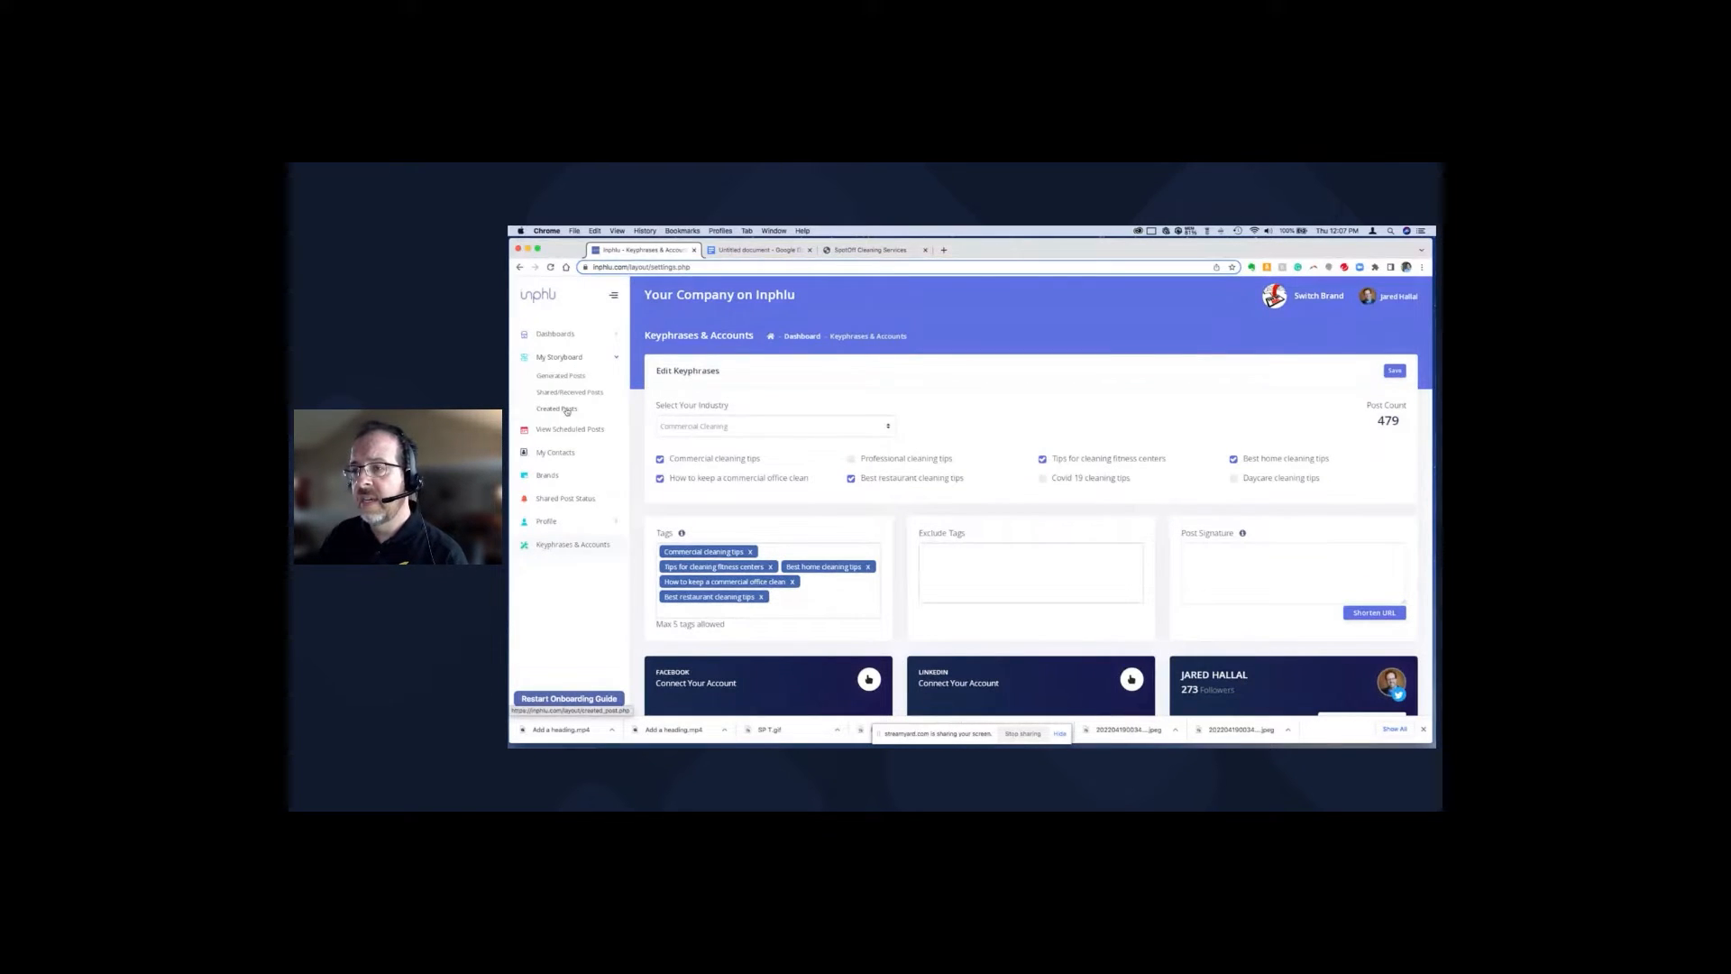
{"action": "left_click", "coordinate": [567, 411]}
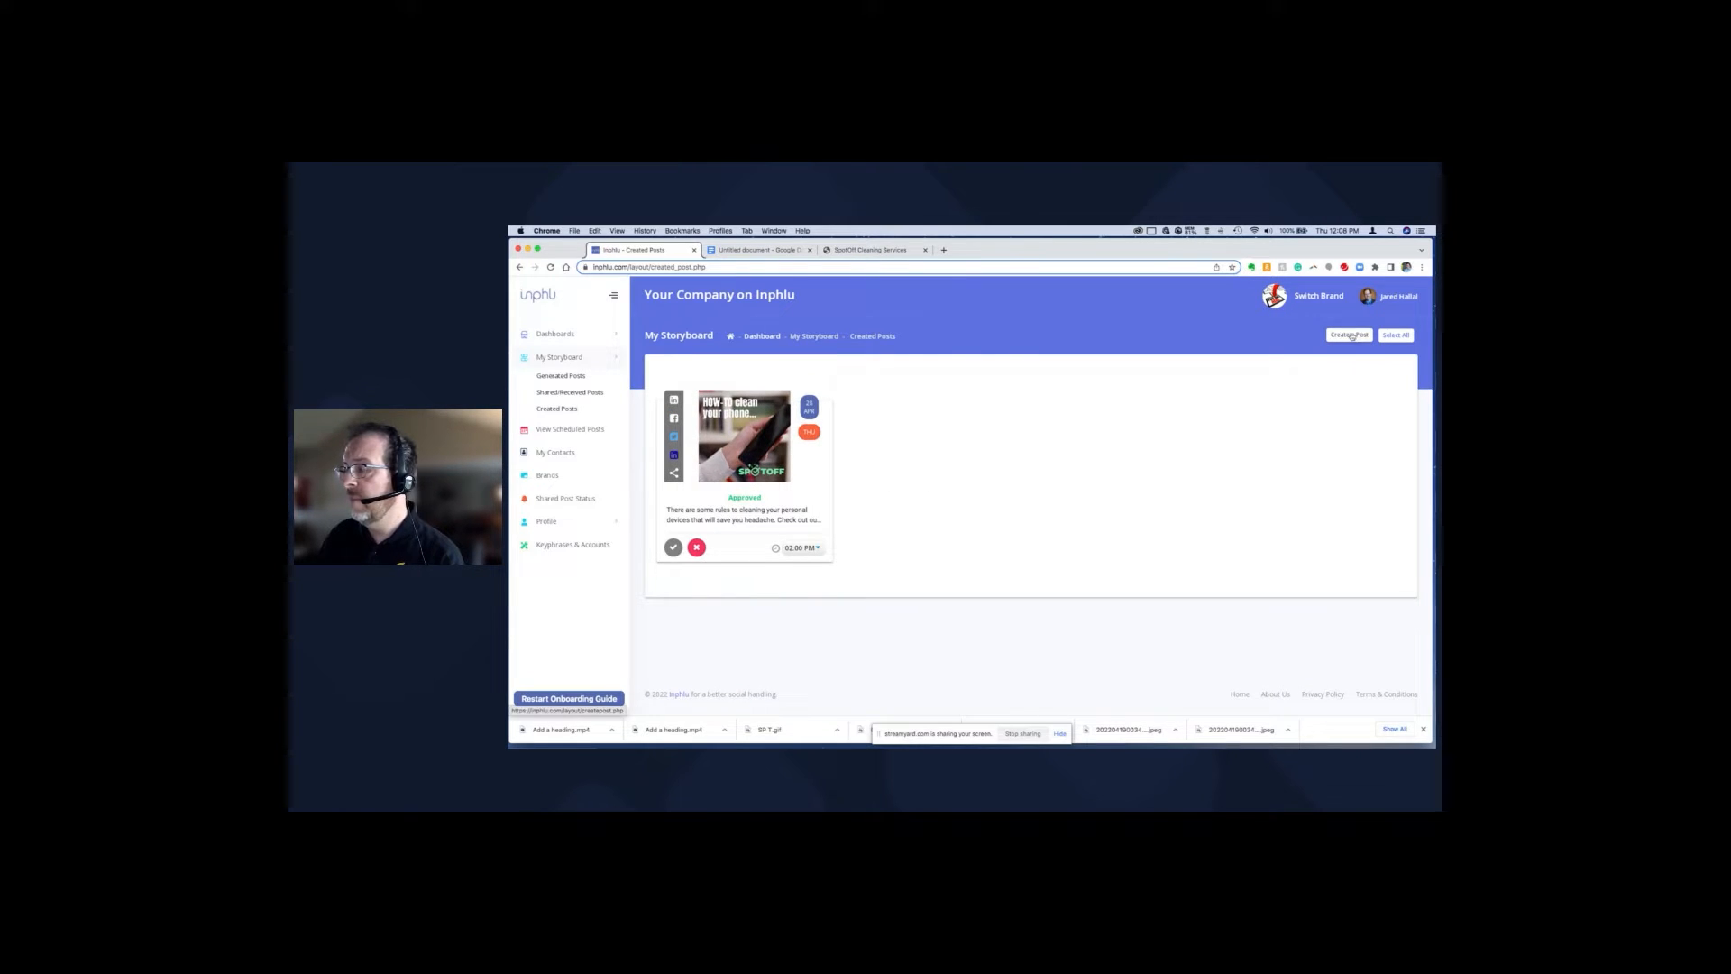
Copy the "Post for April 22" text with its form link from the Google Docs document into a new Inphlu post's caption.
{"action": "left_click", "coordinate": [752, 251]}
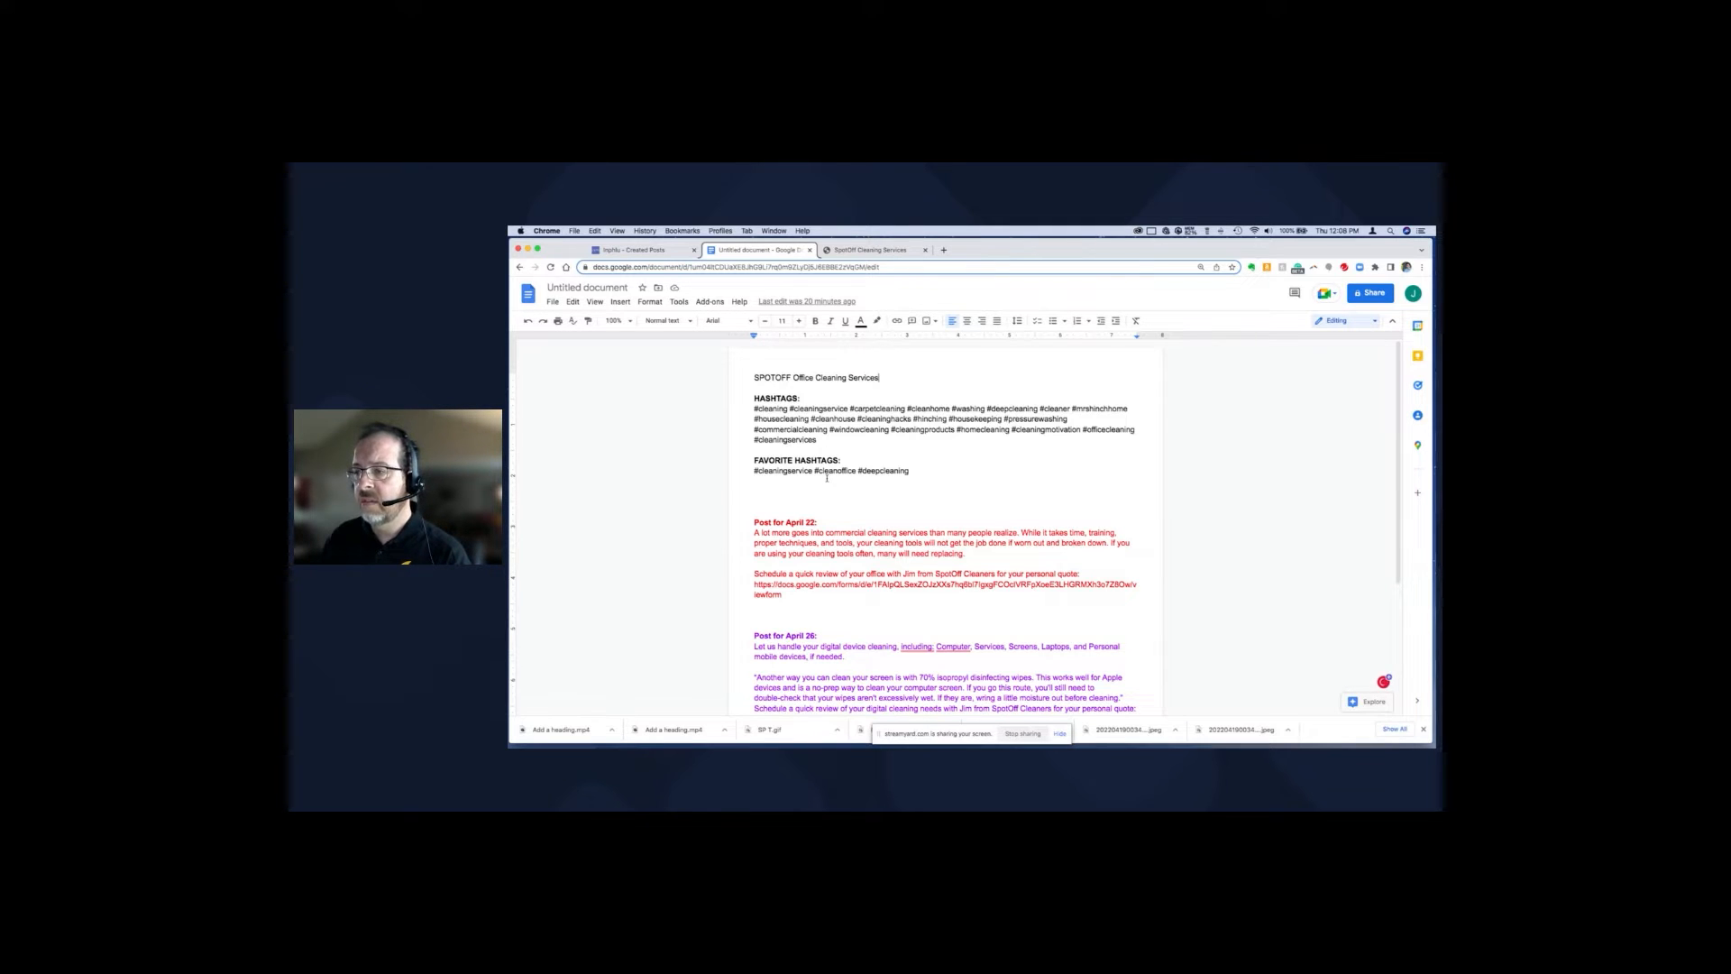
{"action": "scroll", "coordinate": [826, 478], "scroll_direction": "down", "scroll_amount": 4}
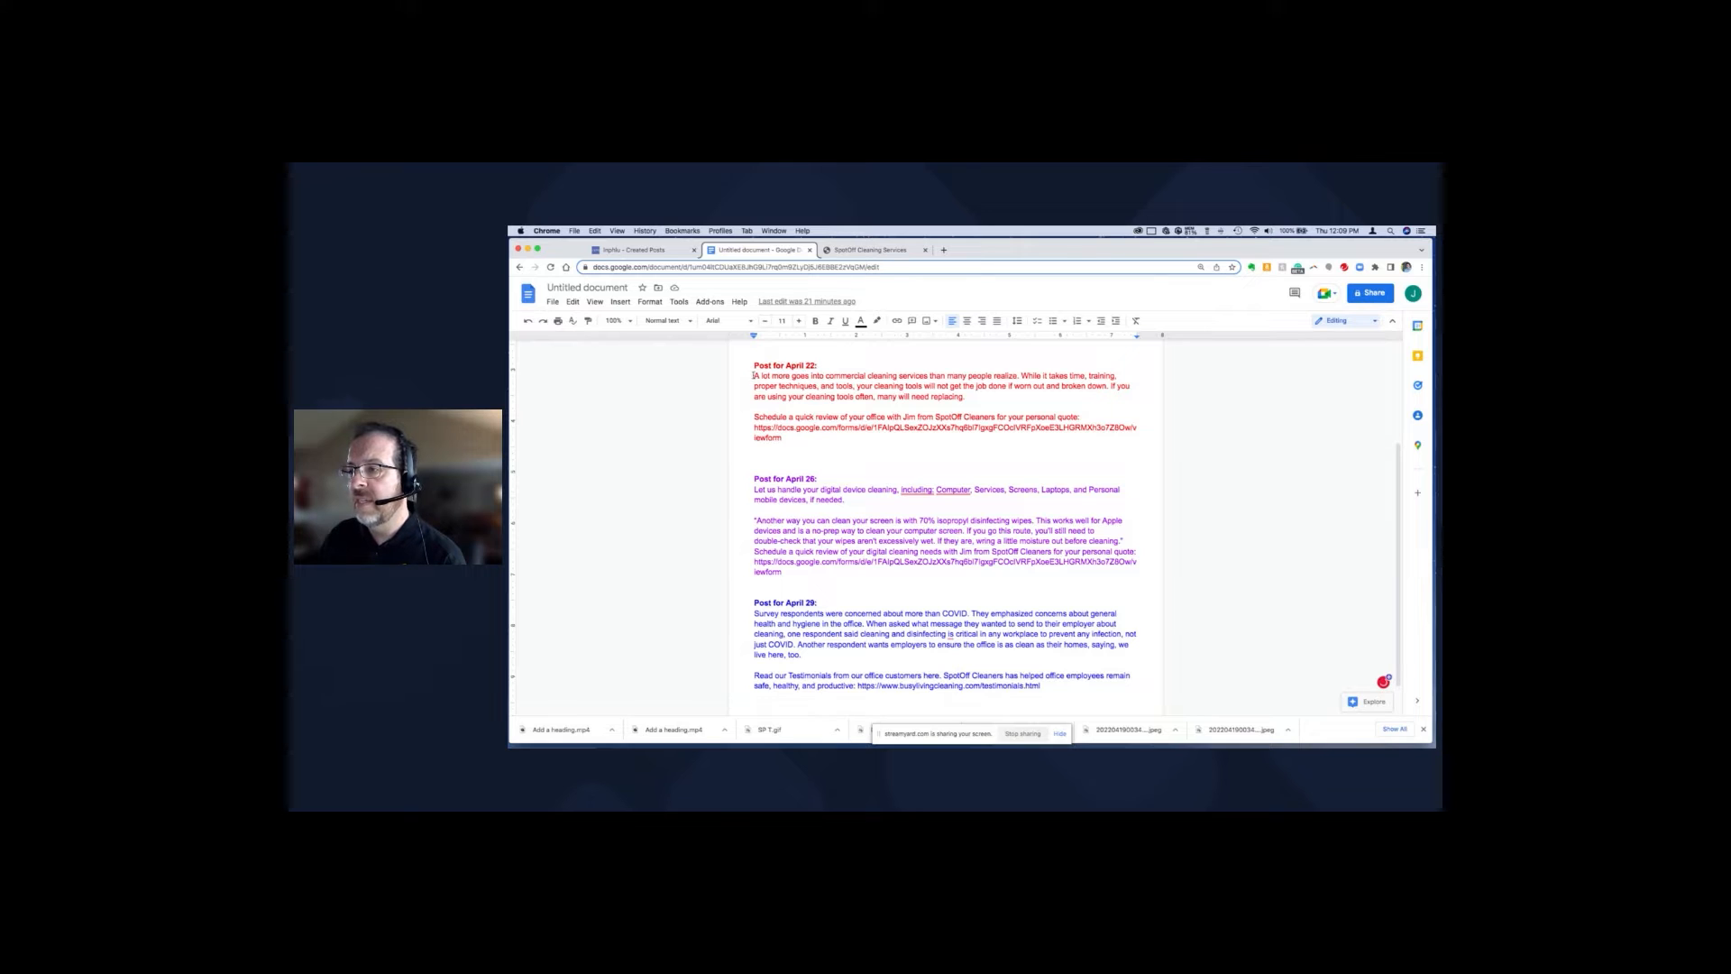
{"action": "left_click_drag", "start_coordinate": [762, 377], "coordinate": [833, 443]}
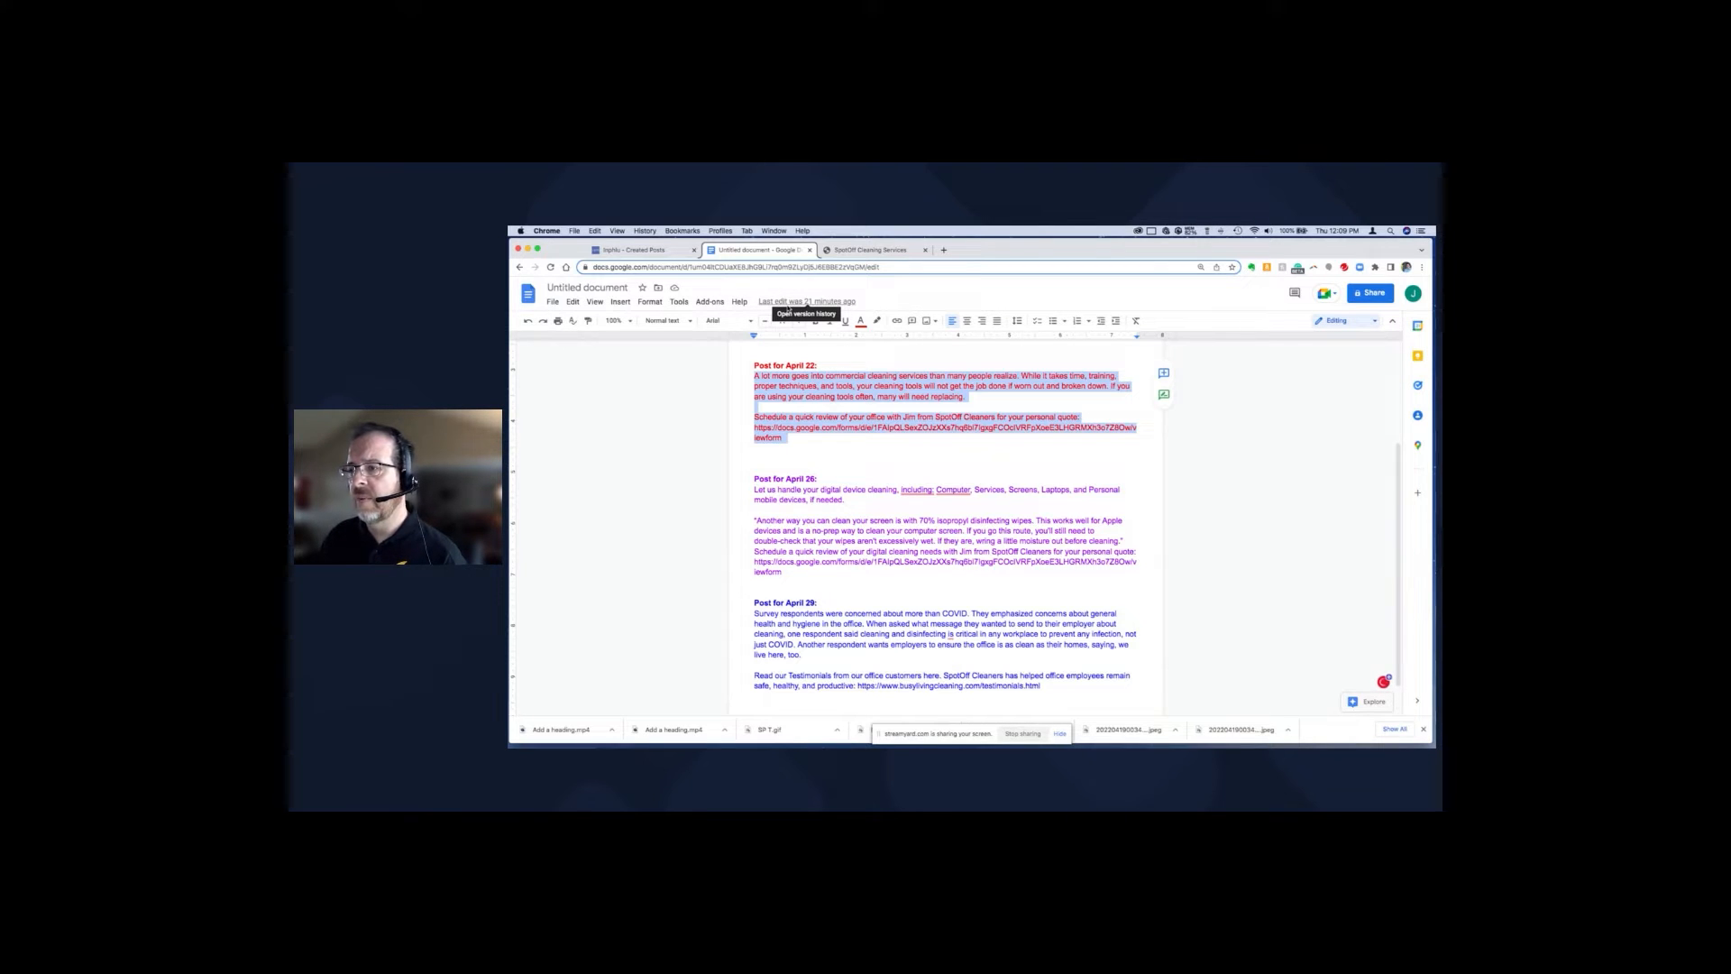
{"action": "left_click", "coordinate": [659, 252]}
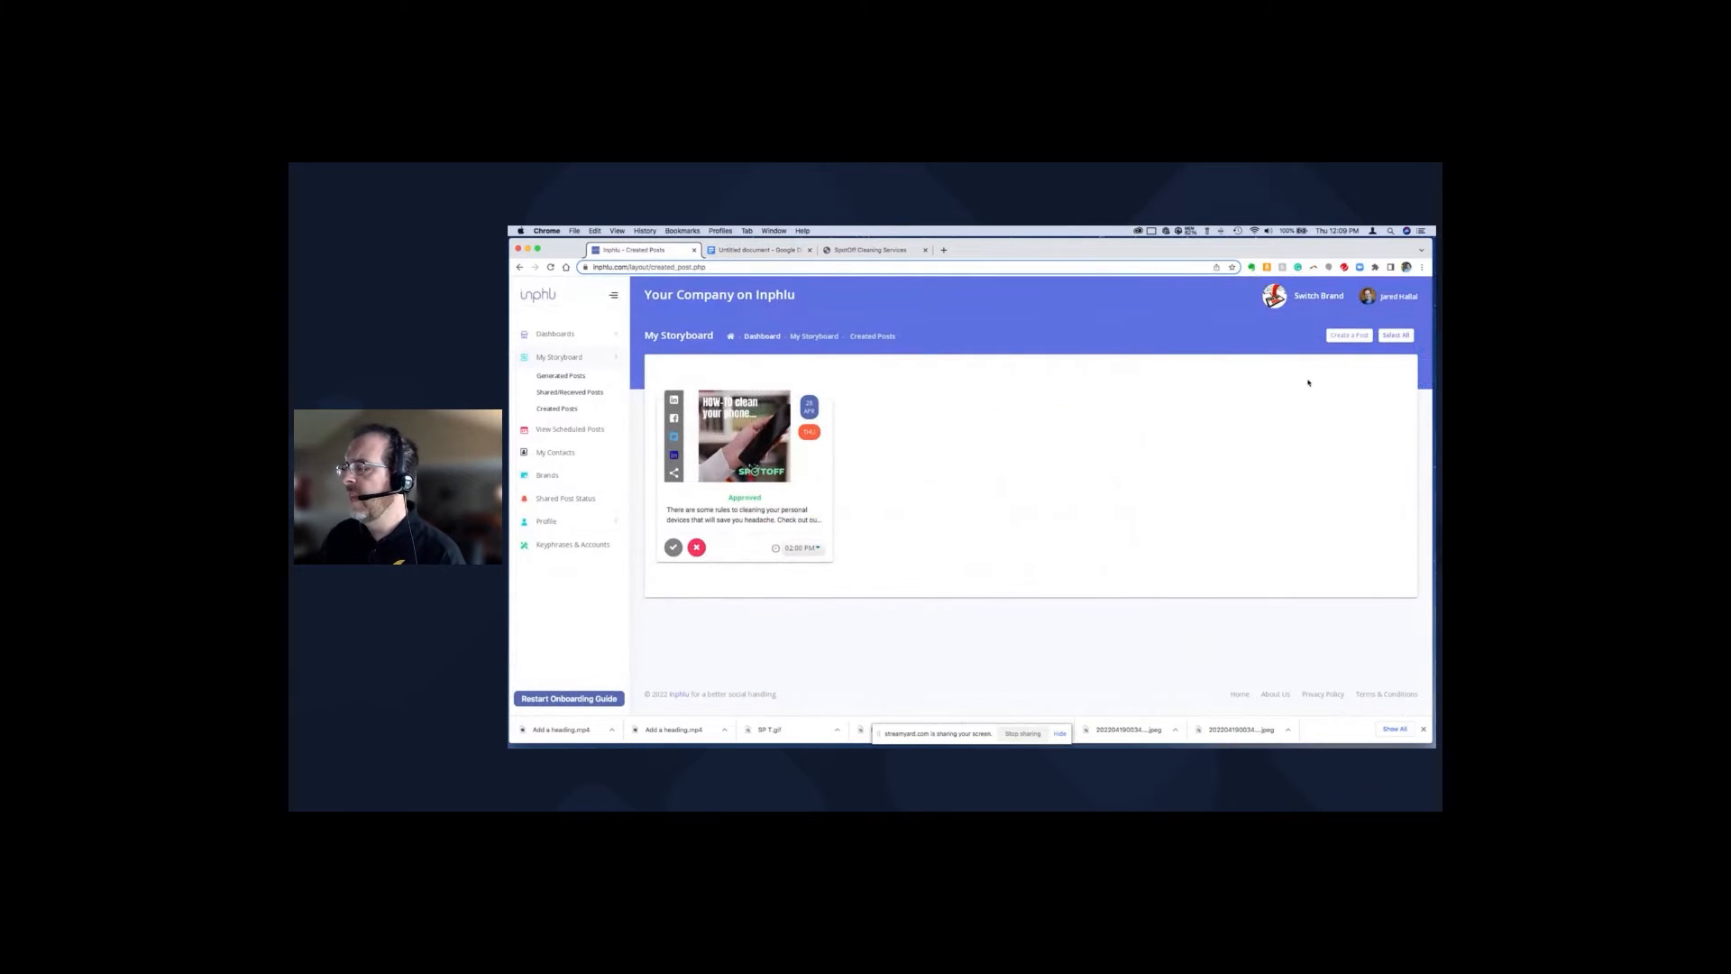
{"action": "left_click", "coordinate": [1349, 335]}
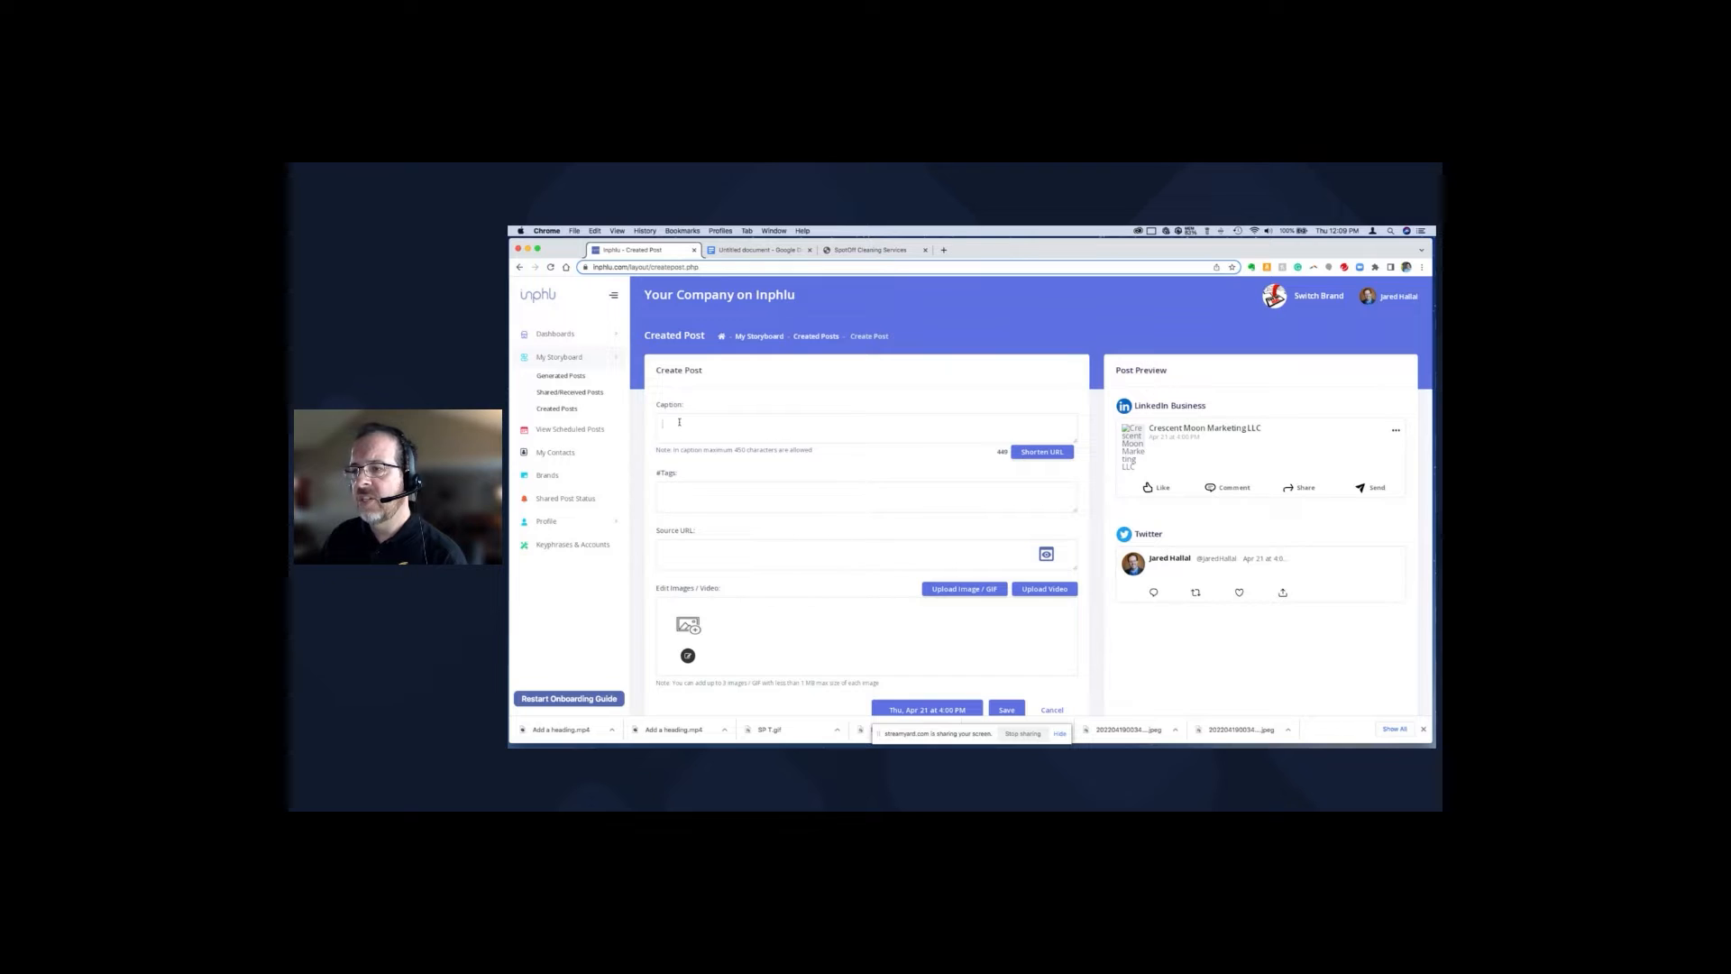
{"action": "type", "text": "A lot more goes into commercial cleaning services than many people realize. While it takes time, training, proper techniques, and tools, your cleaning tools will not get the job done if worn out and broken down. If you are using your cleaning tools often, many will need replacing.  Schedule a quick review of your office with Jim from SpotOff Cleaners for your personal quote: https://docs.google.com/forms/d/e/1FAIpQLSexZOJzXXs7hq6bl7lgxgFCOcIVRFp"}
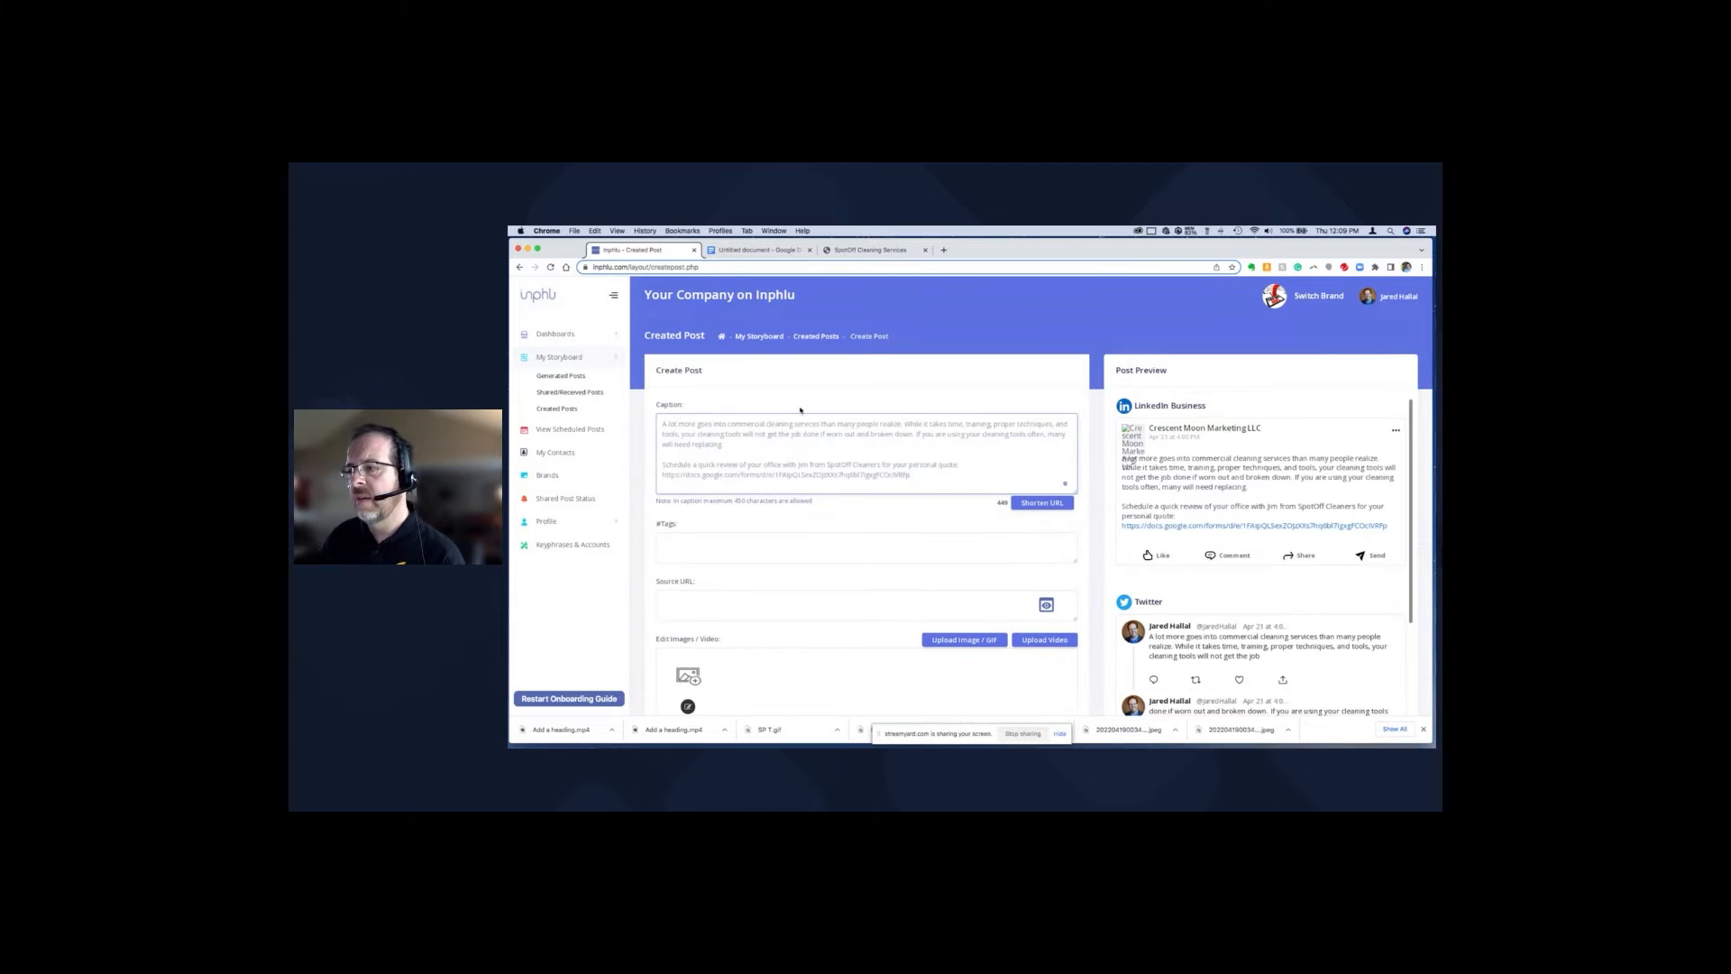
Copy the favorite hashtags #cleaningservice #cleanoffice #deepcleaning from the Google Docs document into the new post's tags.
{"action": "left_click", "coordinate": [747, 251]}
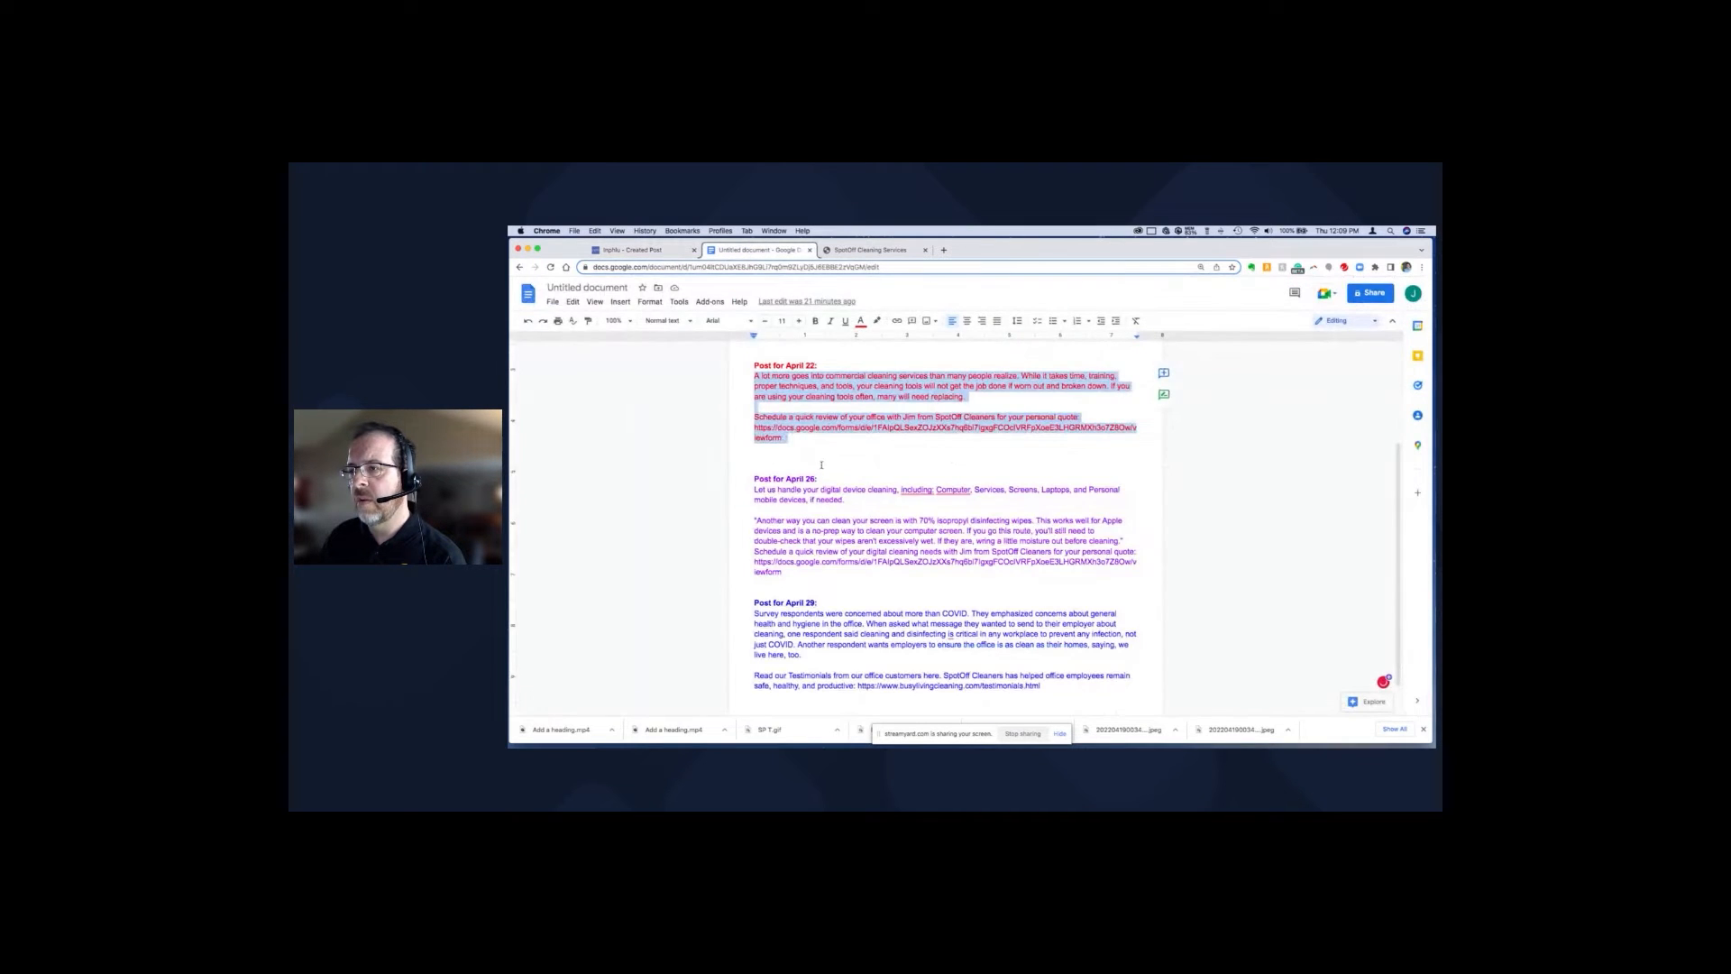
{"action": "scroll", "coordinate": [821, 465], "scroll_direction": "up", "scroll_amount": 3}
{"action": "triple_click", "coordinate": [821, 404]}
{"action": "key", "text": "cmd+c"}
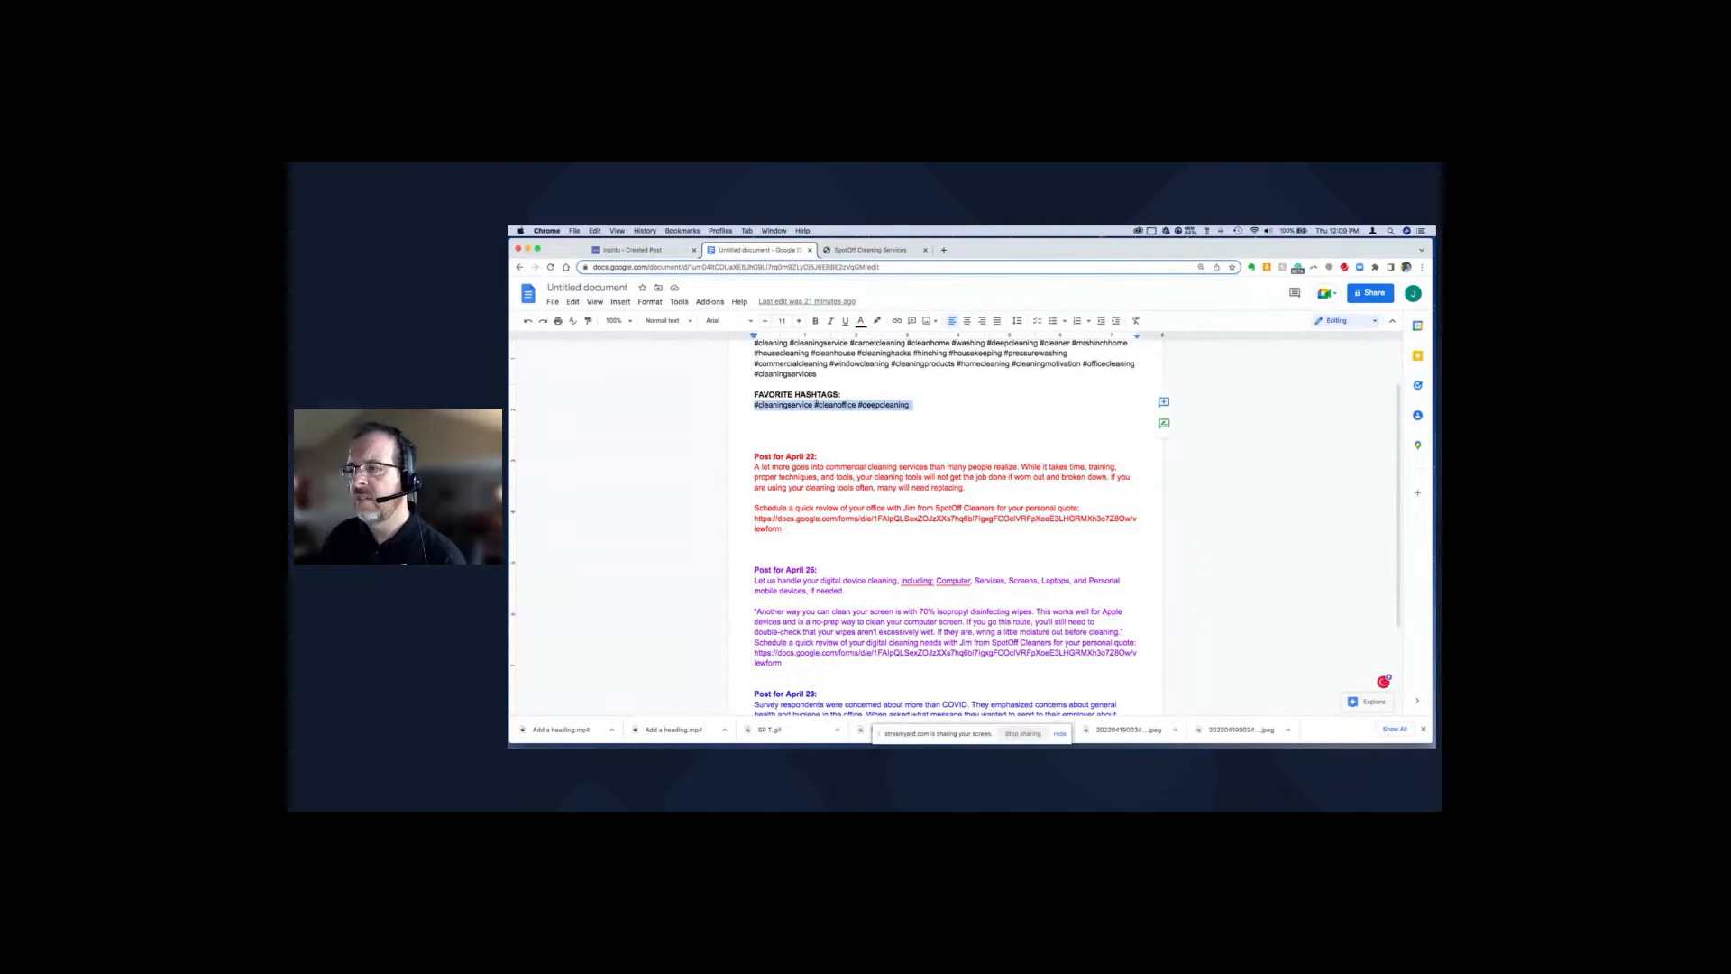
{"action": "left_click", "coordinate": [632, 250]}
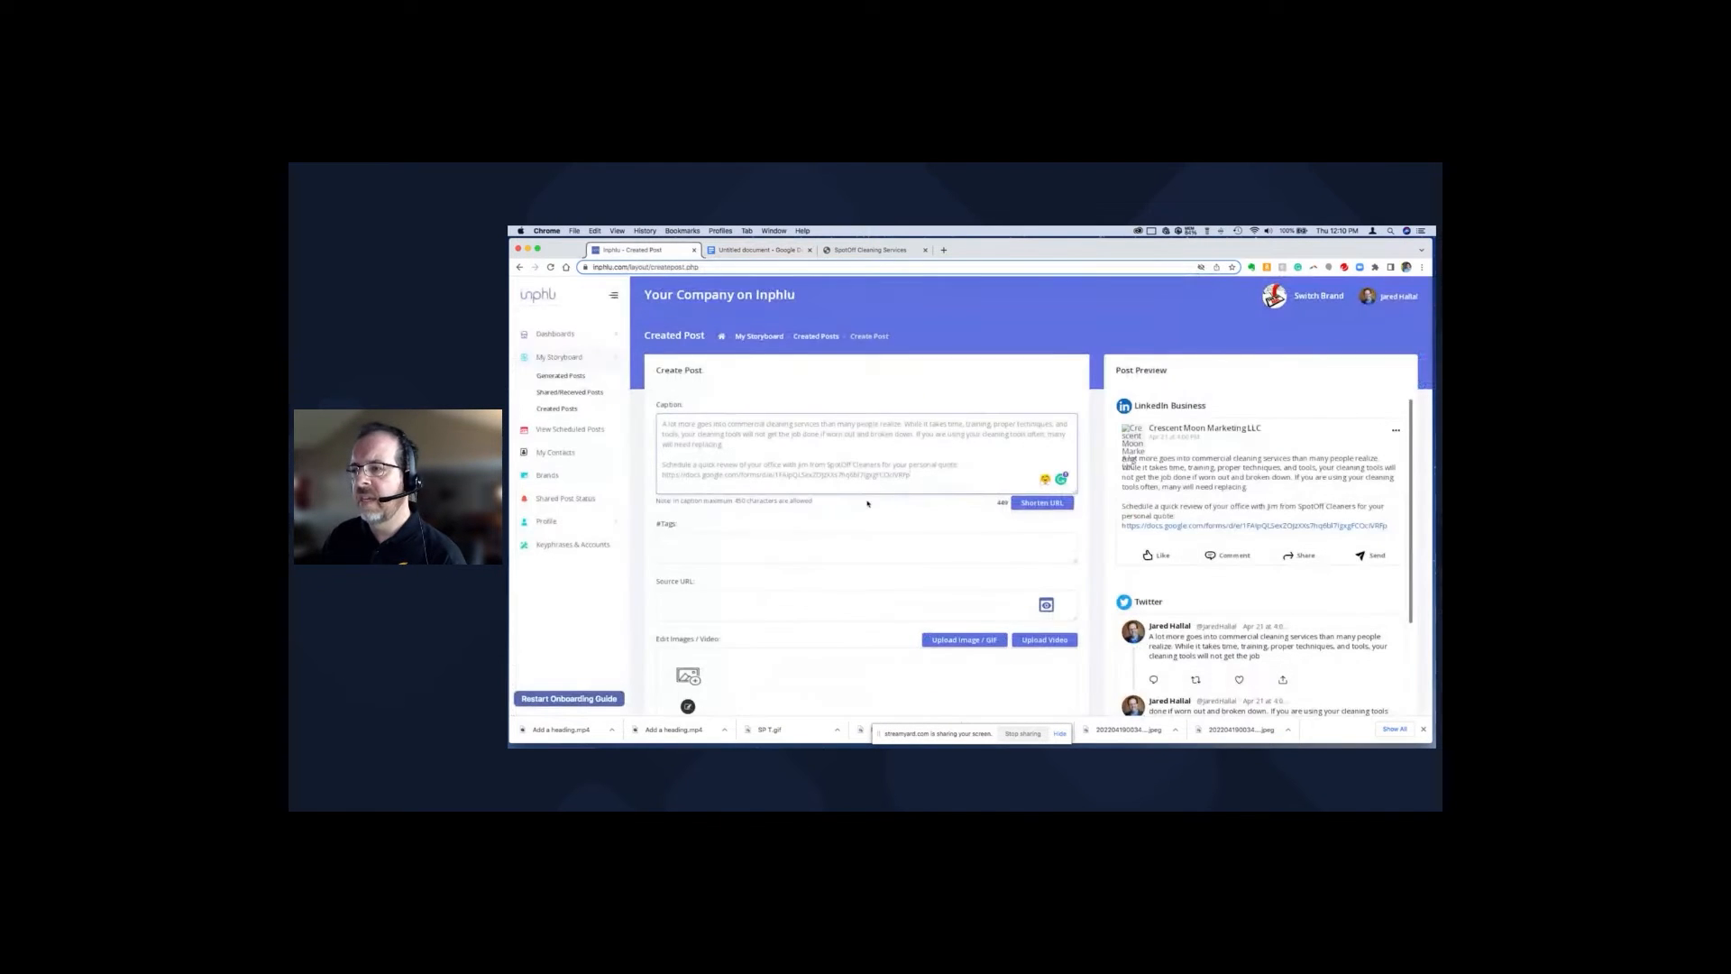
{"action": "left_click", "coordinate": [742, 539]}
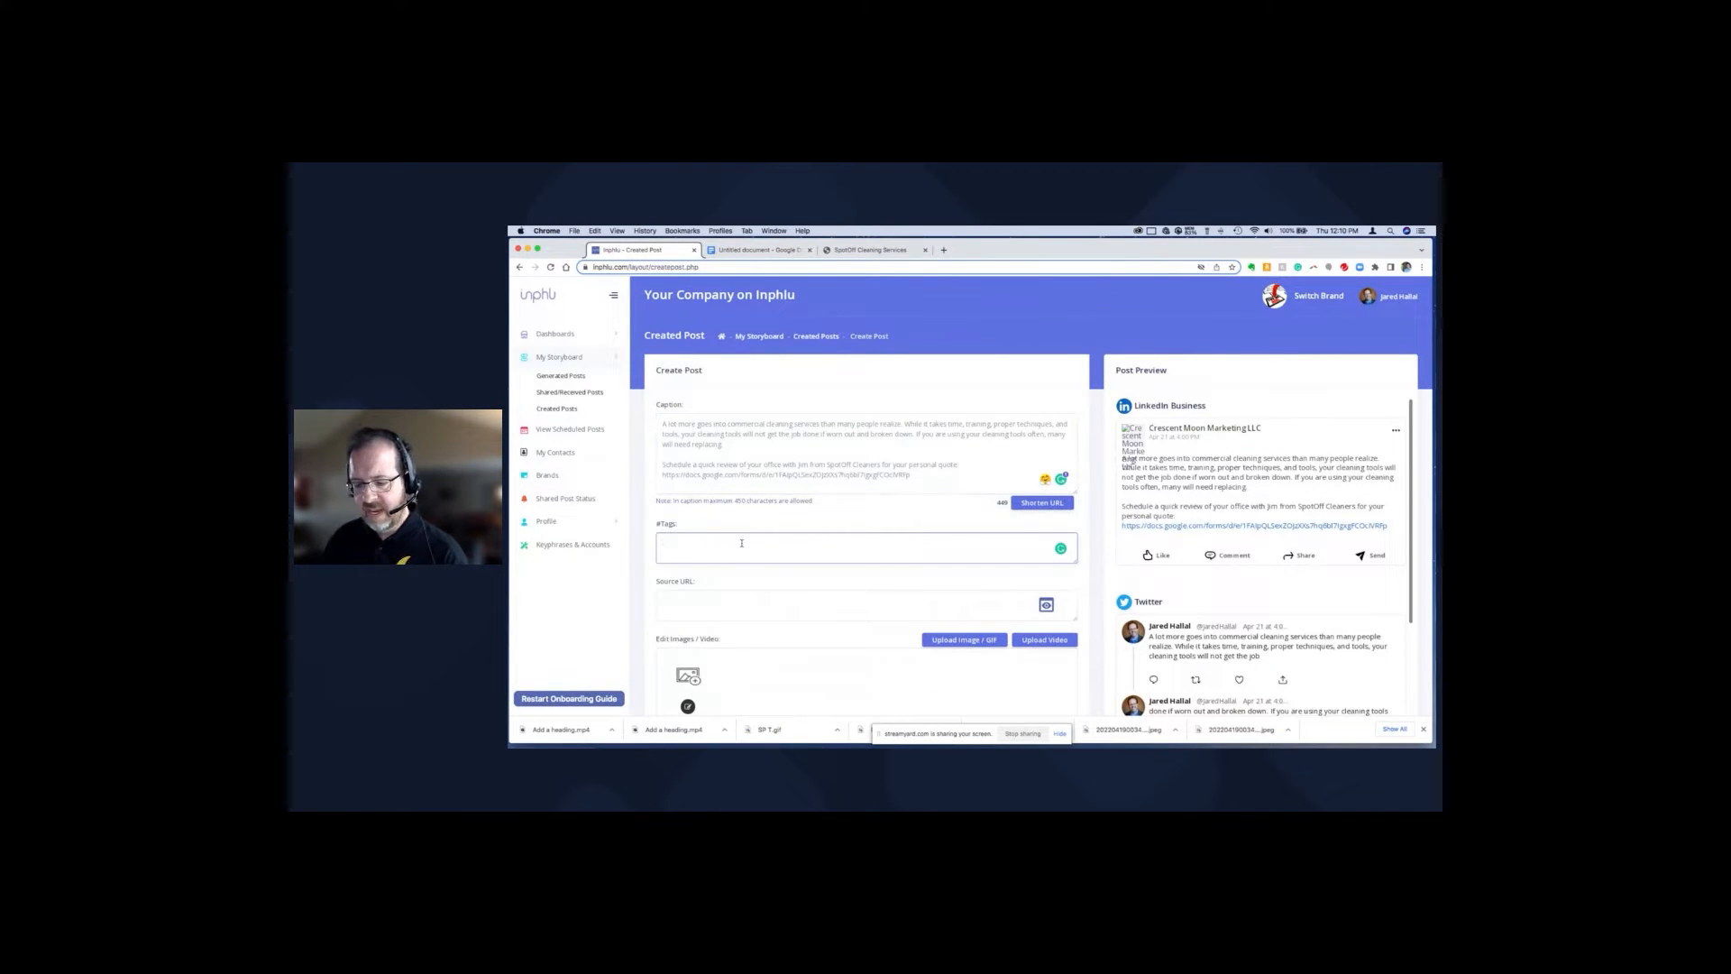
{"action": "key", "text": "cmd+v"}
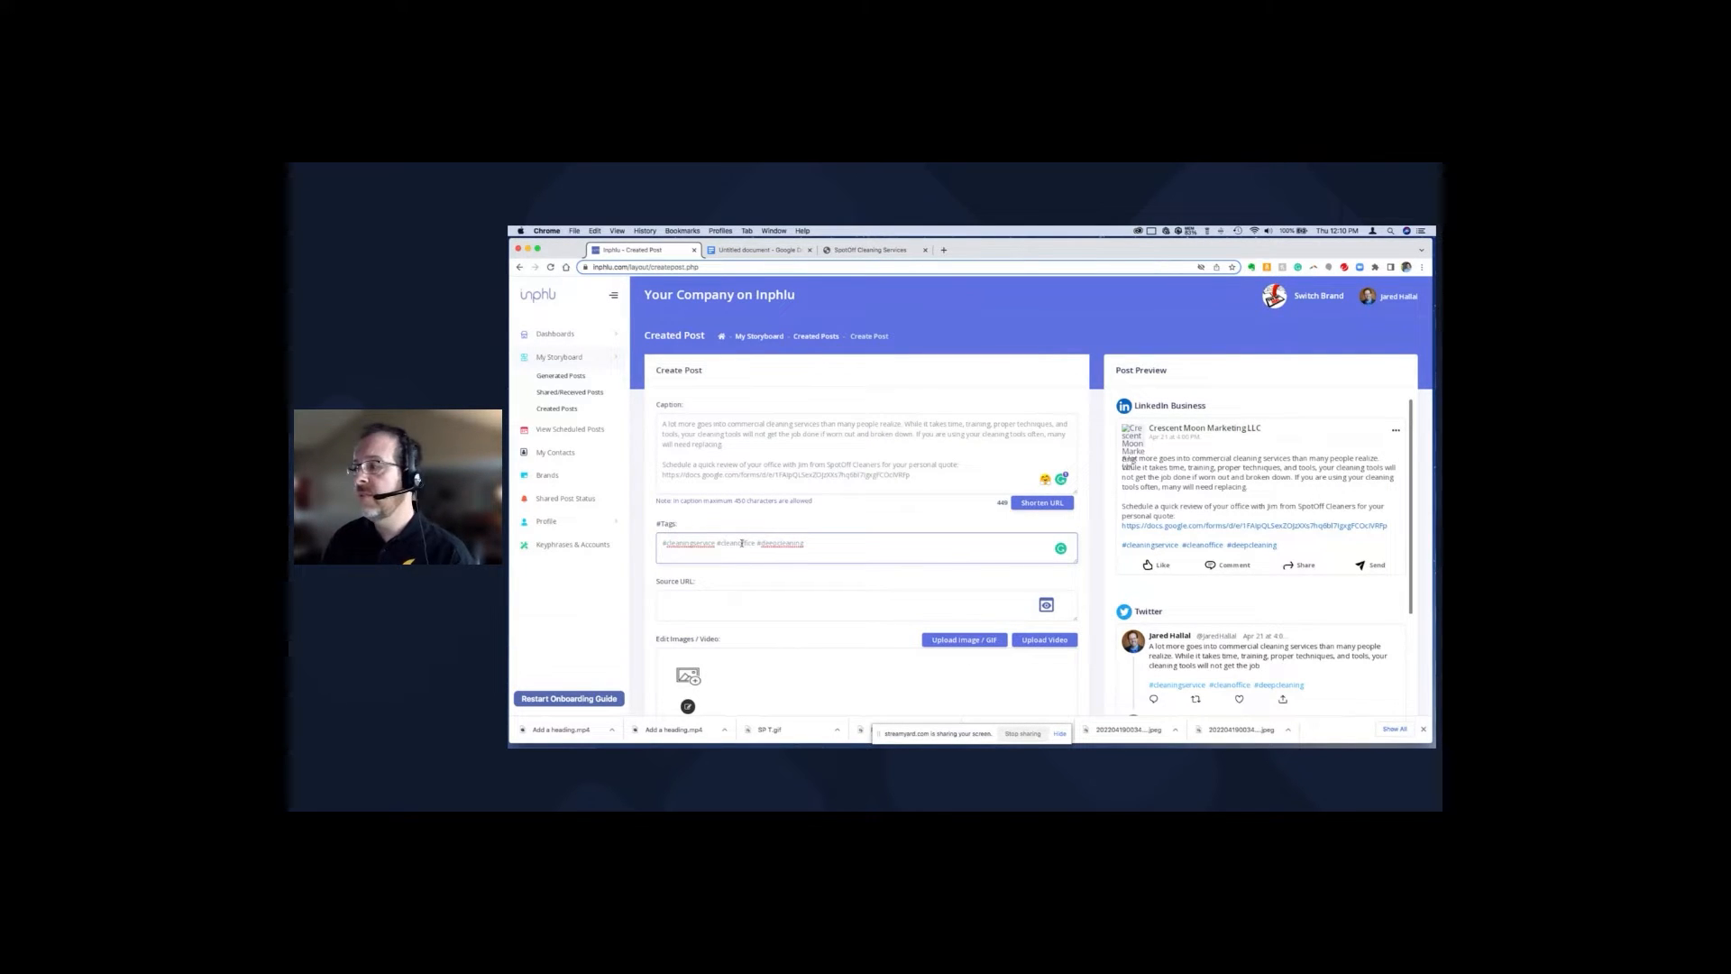
Shorten the long form link in the caption and check how the text splits across tweets in the Twitter preview.
{"action": "scroll", "coordinate": [1327, 577], "scroll_direction": "down", "scroll_amount": 2}
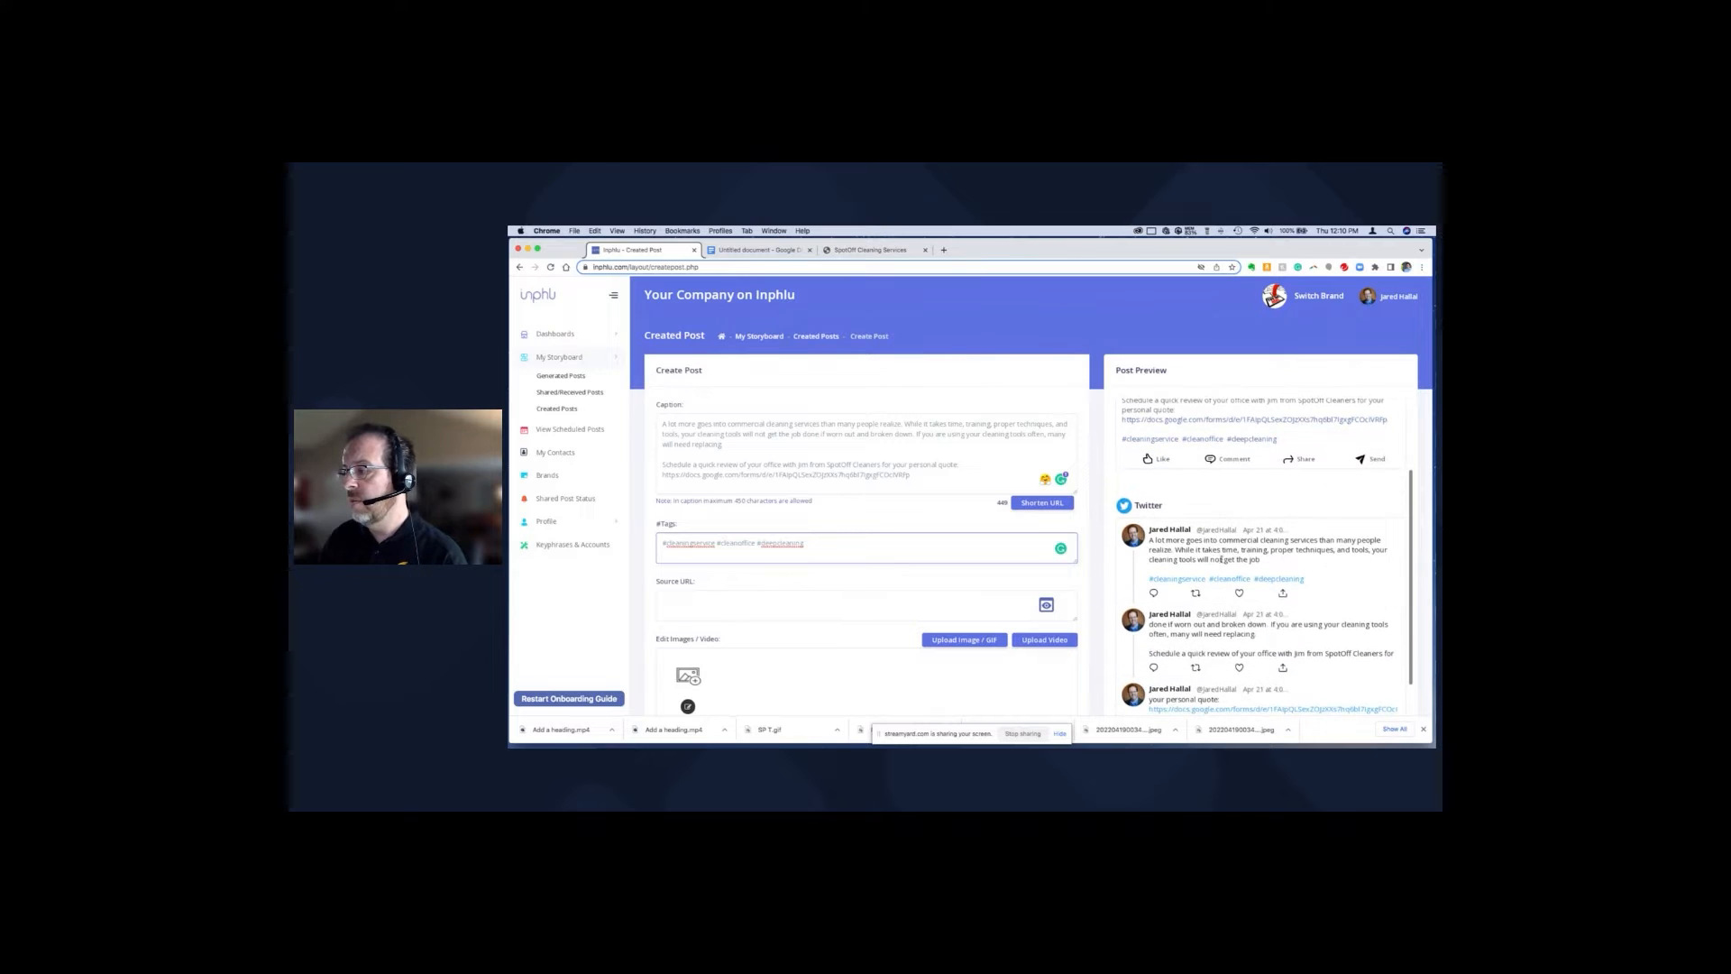
{"action": "scroll", "coordinate": [1222, 559], "scroll_direction": "down", "scroll_amount": 1}
{"action": "scroll", "coordinate": [1260, 560], "scroll_direction": "up", "scroll_amount": 2}
{"action": "scroll", "coordinate": [1260, 560], "scroll_direction": "down", "scroll_amount": 2}
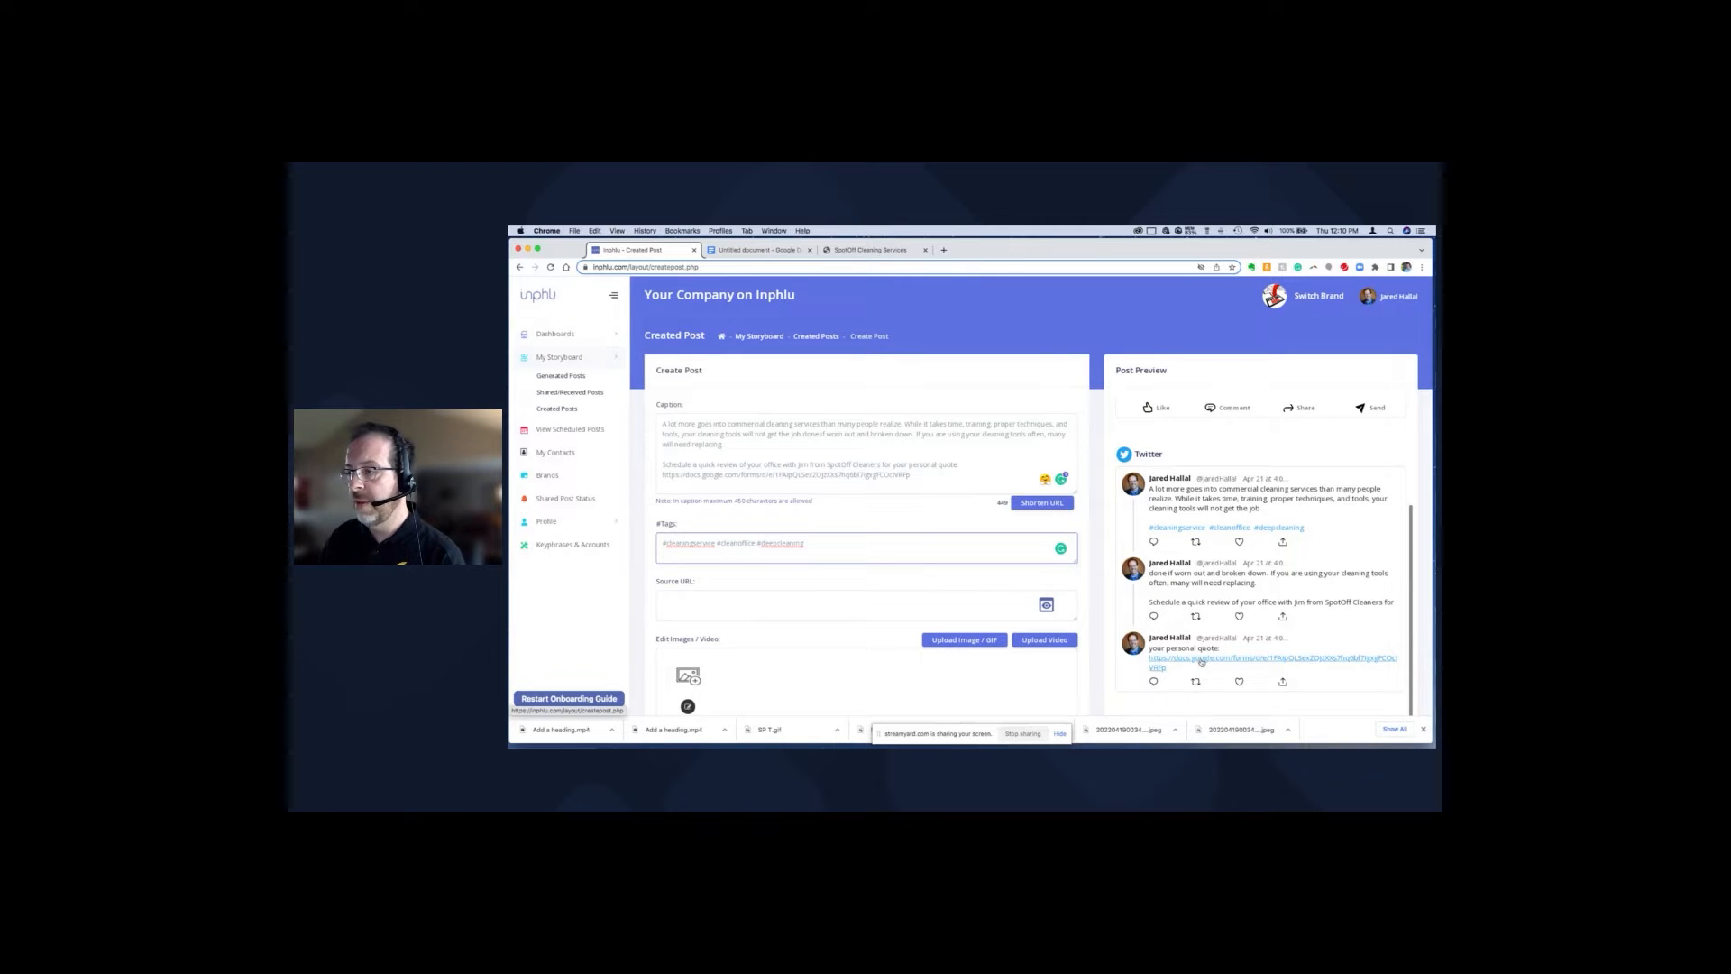
{"action": "scroll", "coordinate": [1208, 613], "scroll_direction": "up", "scroll_amount": 3}
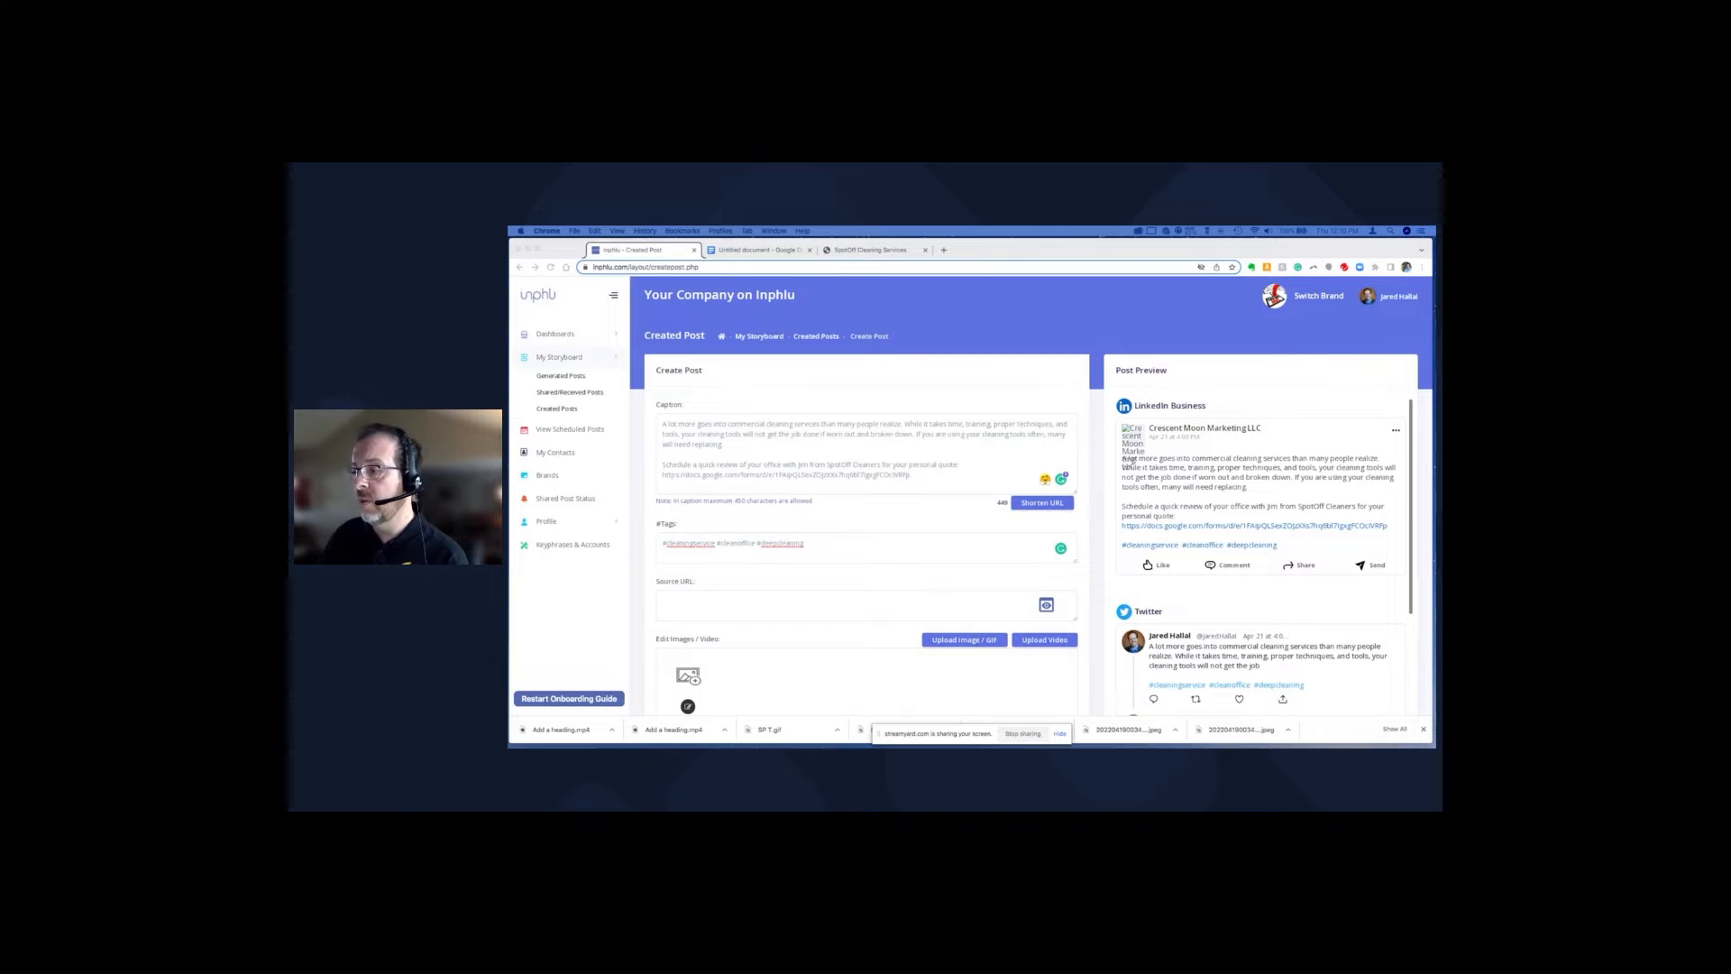
{"action": "key", "text": "super+Tab"}
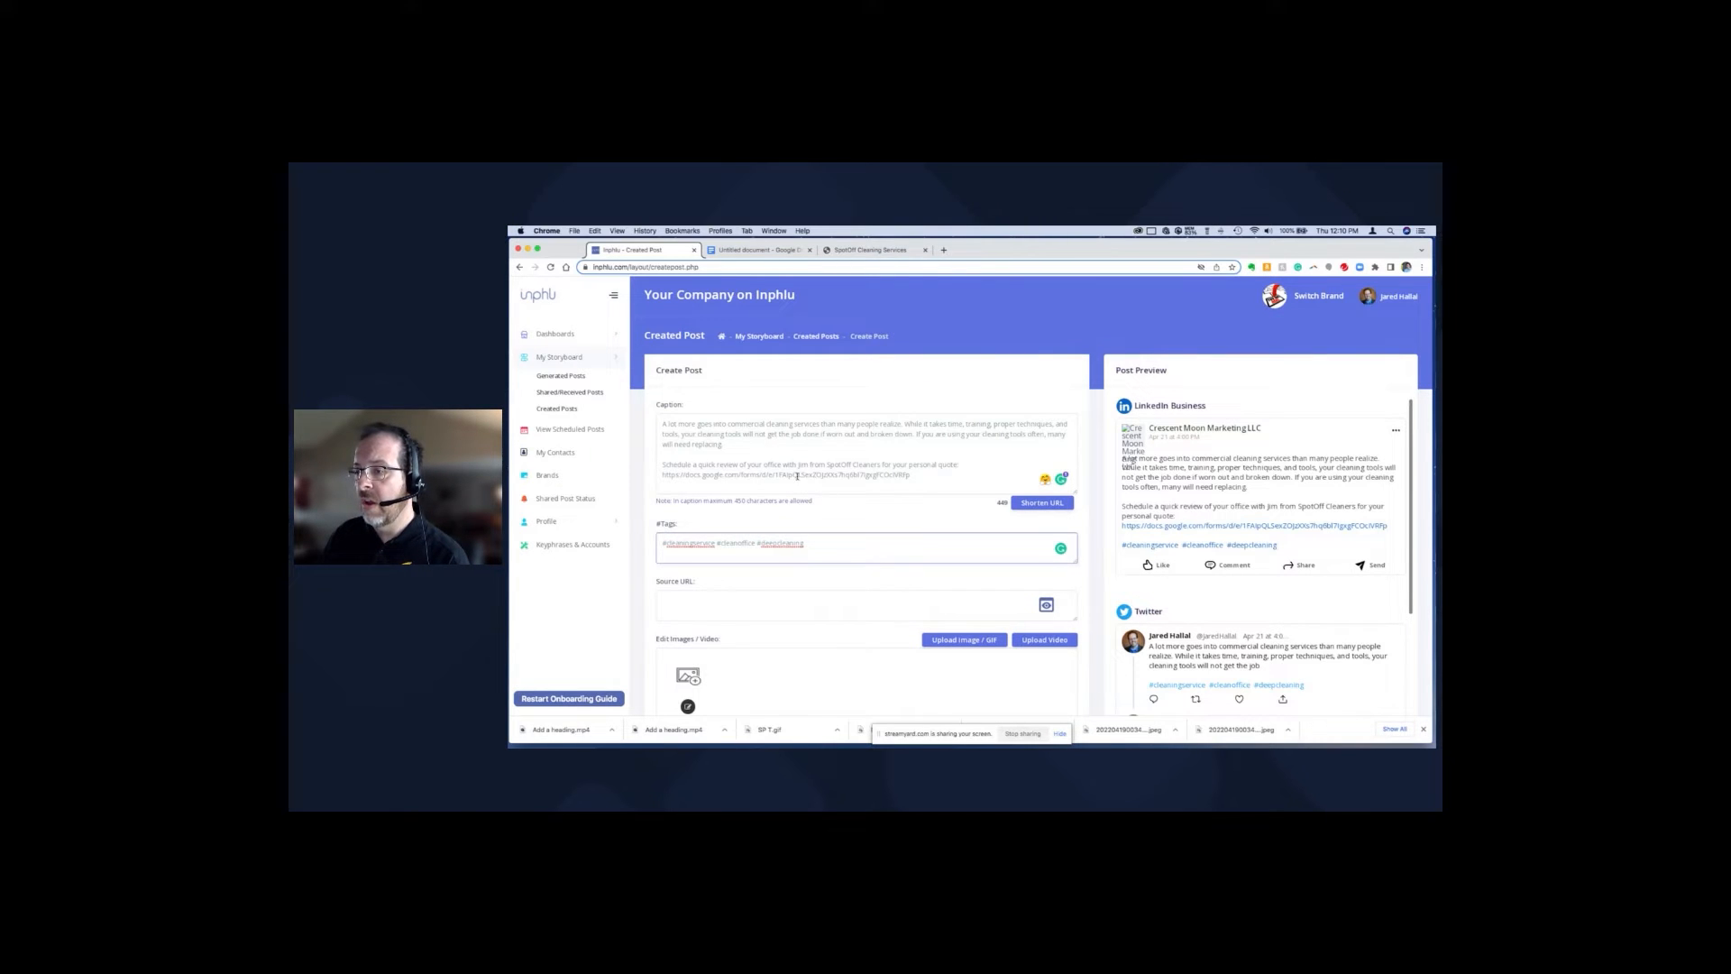
{"action": "left_click", "coordinate": [1037, 503]}
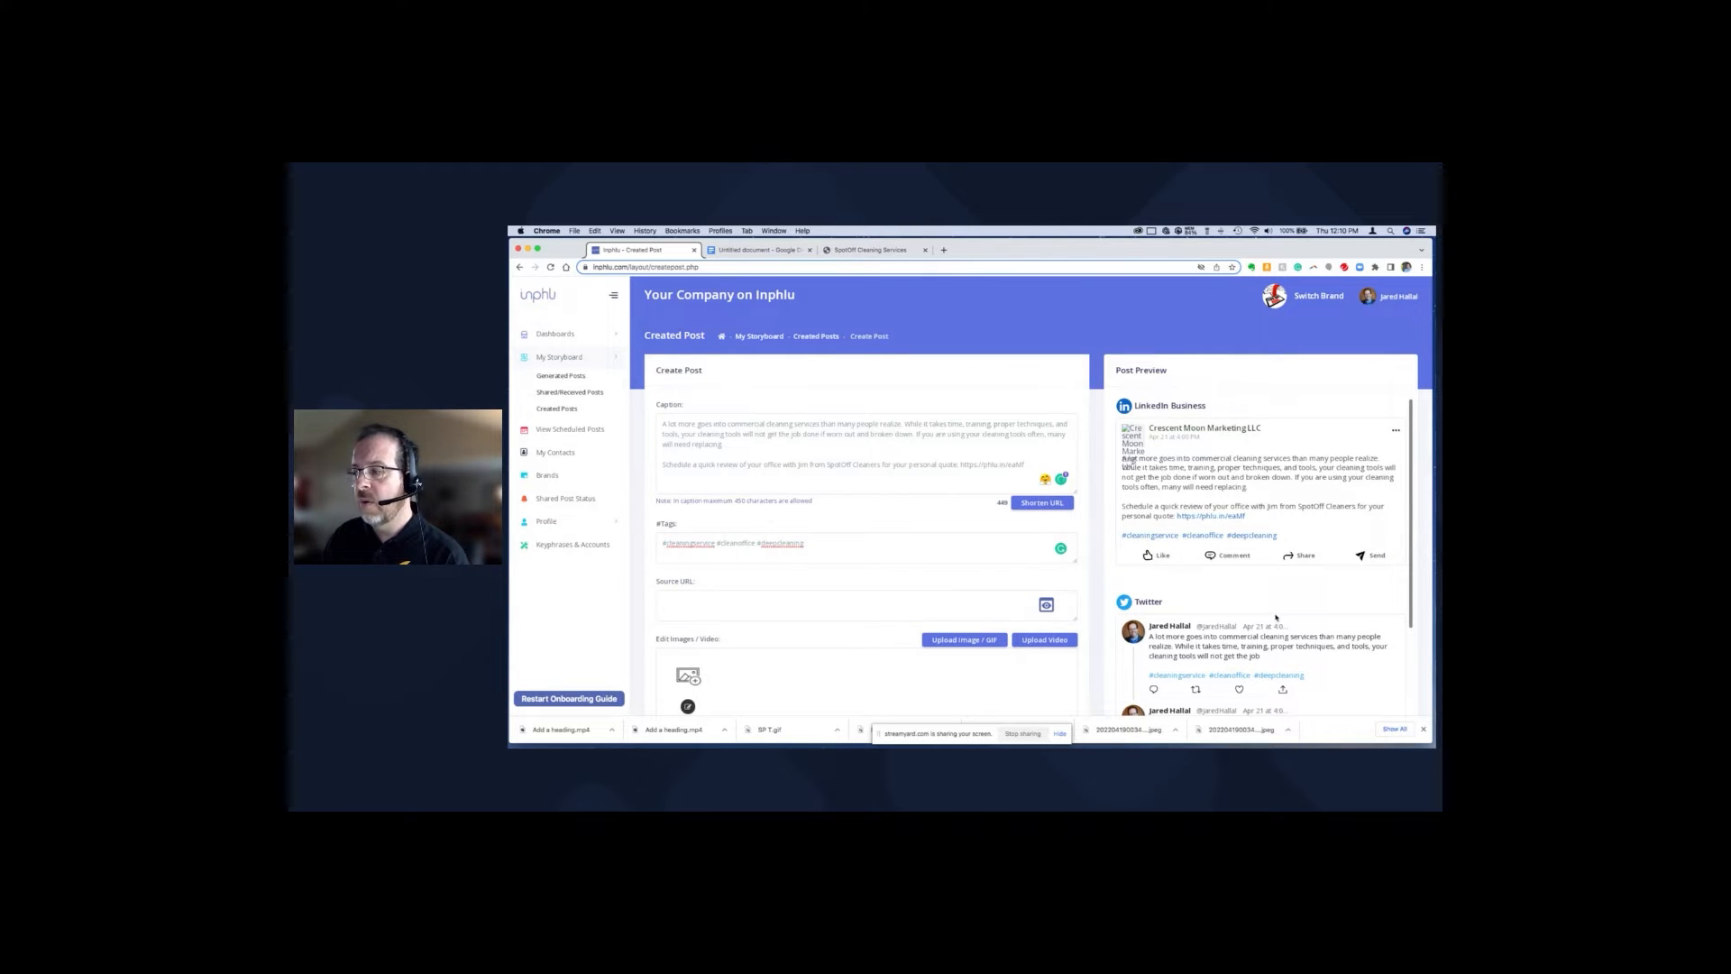
{"action": "scroll", "coordinate": [1262, 672], "scroll_direction": "down", "scroll_amount": 3}
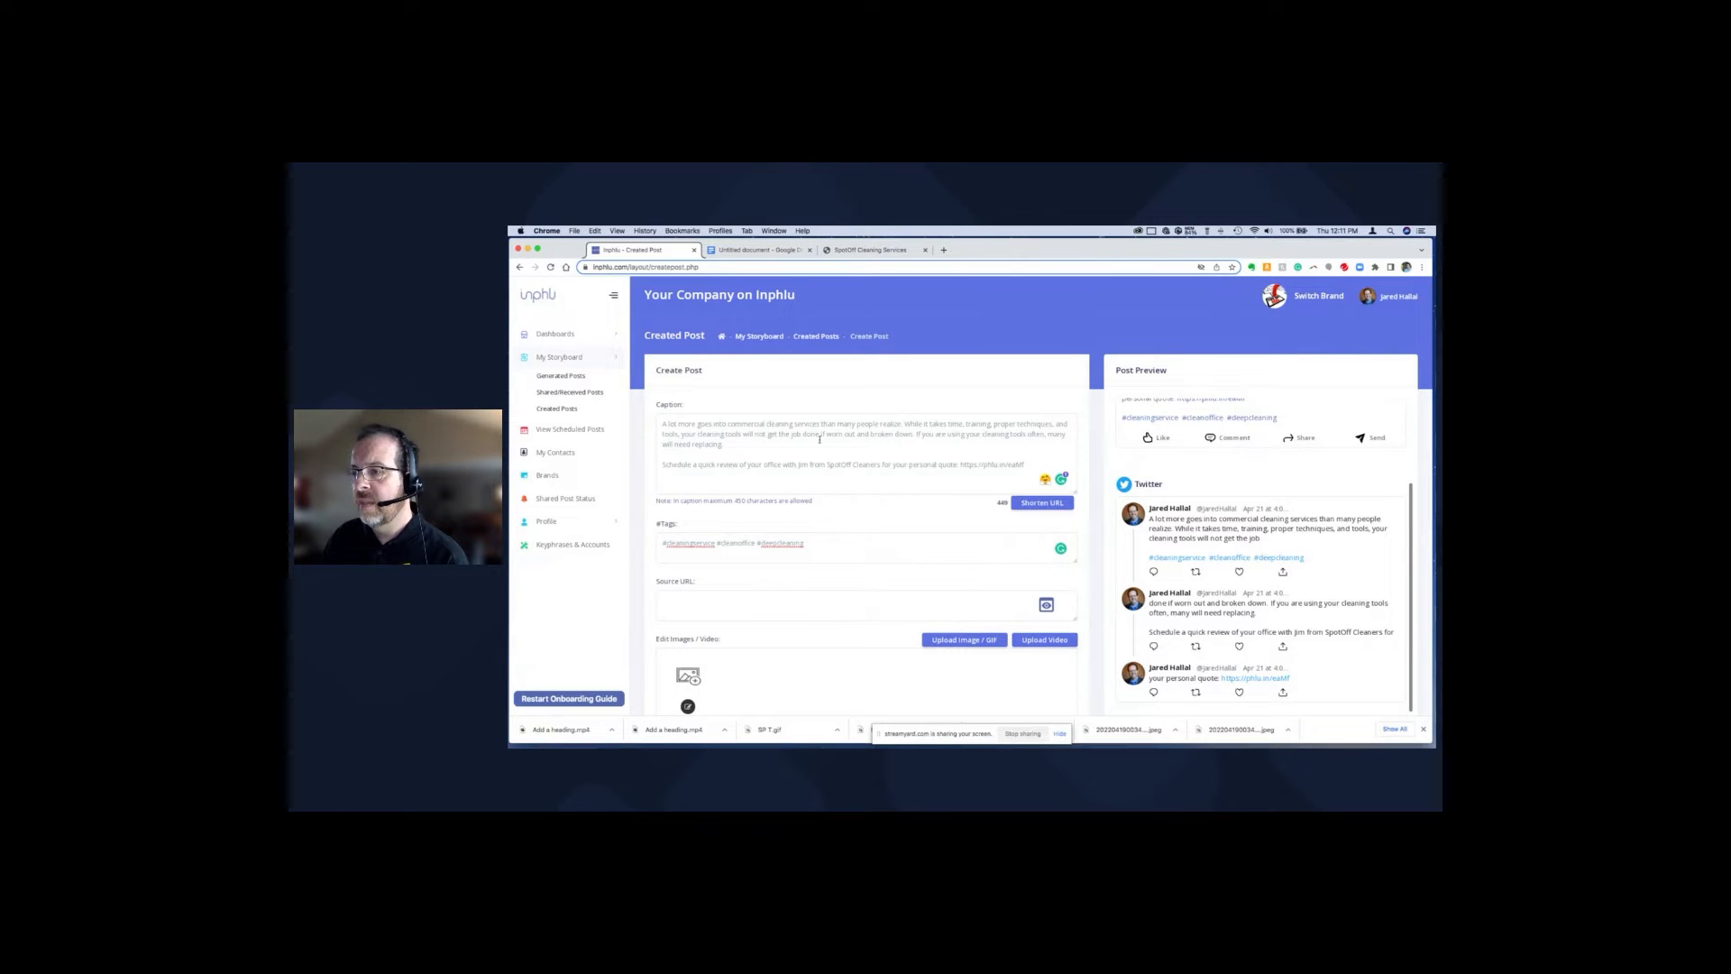
{"action": "left_click_drag", "start_coordinate": [734, 443], "coordinate": [915, 435]}
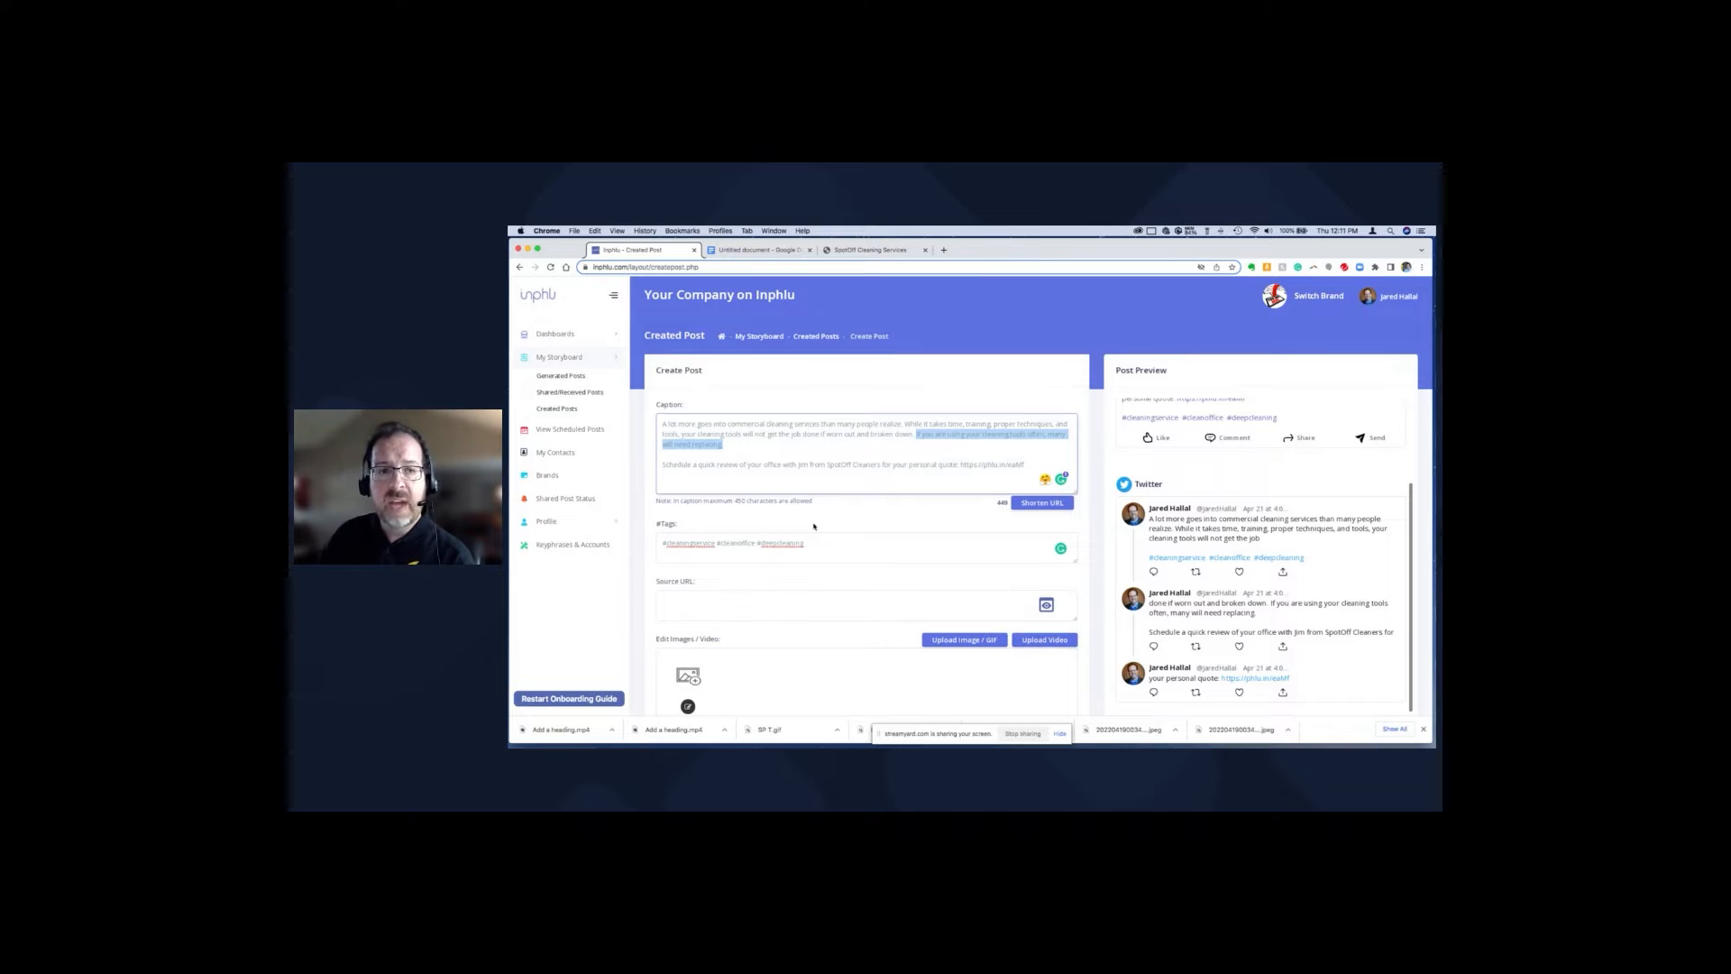
Move the shortened link from the end of the caption into the post's source URL.
{"action": "scroll", "coordinate": [812, 527], "scroll_direction": "down", "scroll_amount": 1}
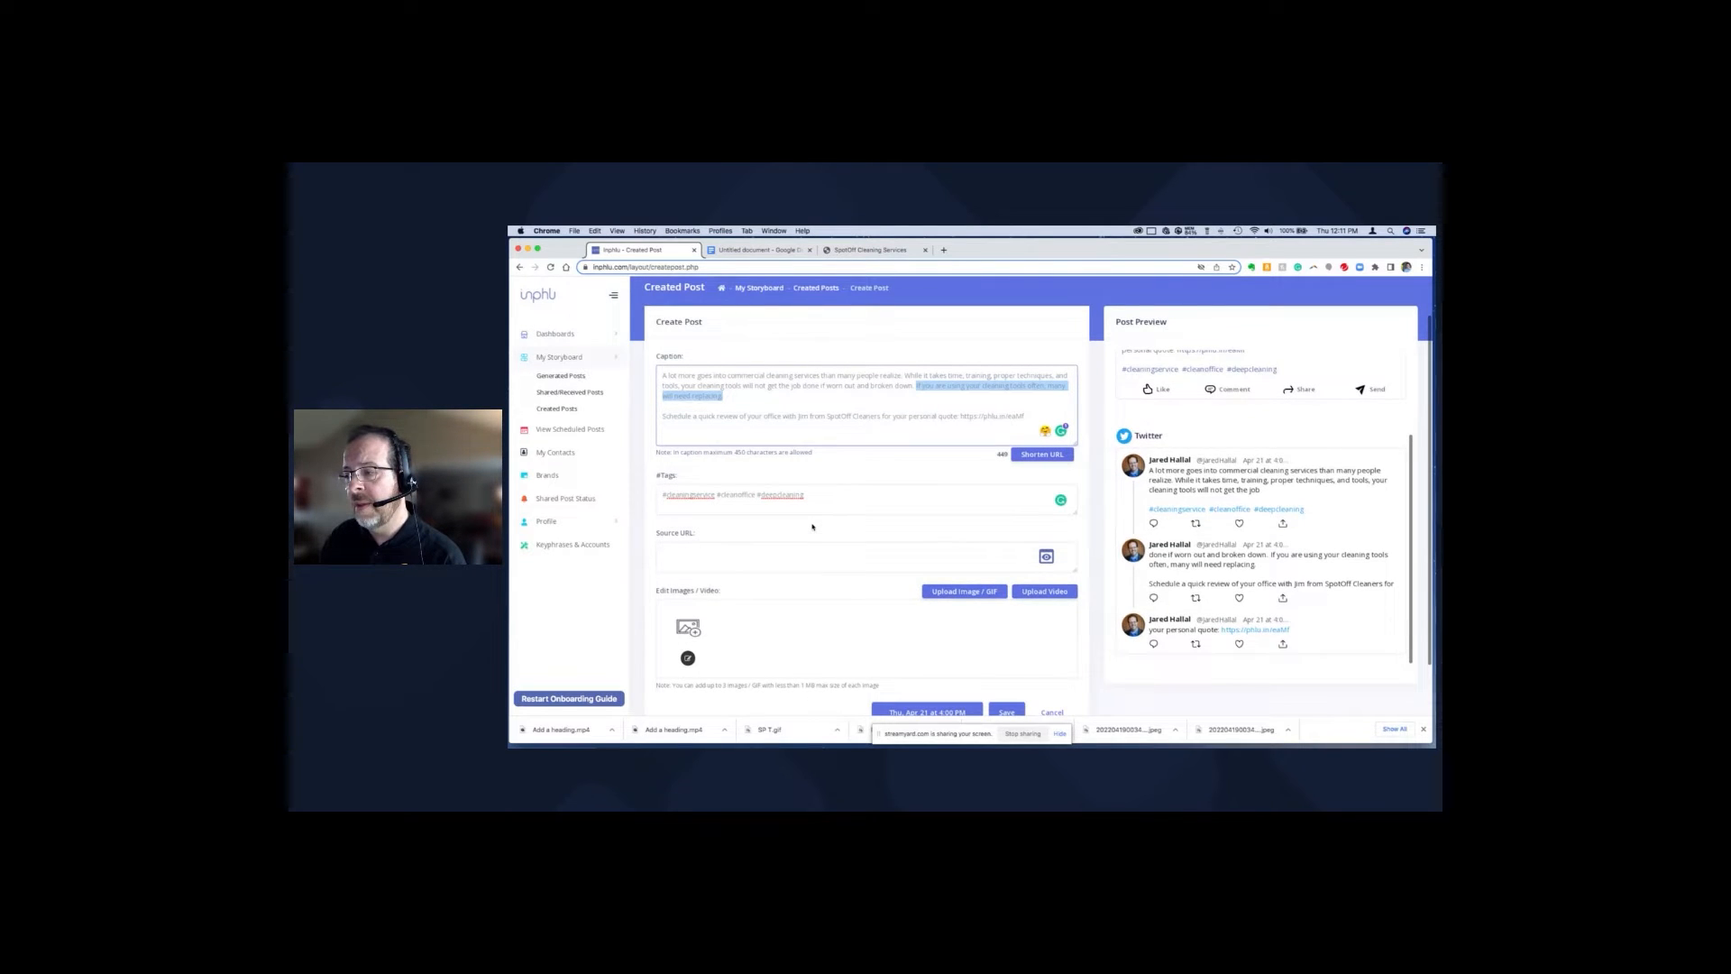
{"action": "scroll", "coordinate": [813, 527], "scroll_direction": "down", "scroll_amount": 1}
{"action": "left_click_drag", "start_coordinate": [1025, 400], "coordinate": [970, 403]}
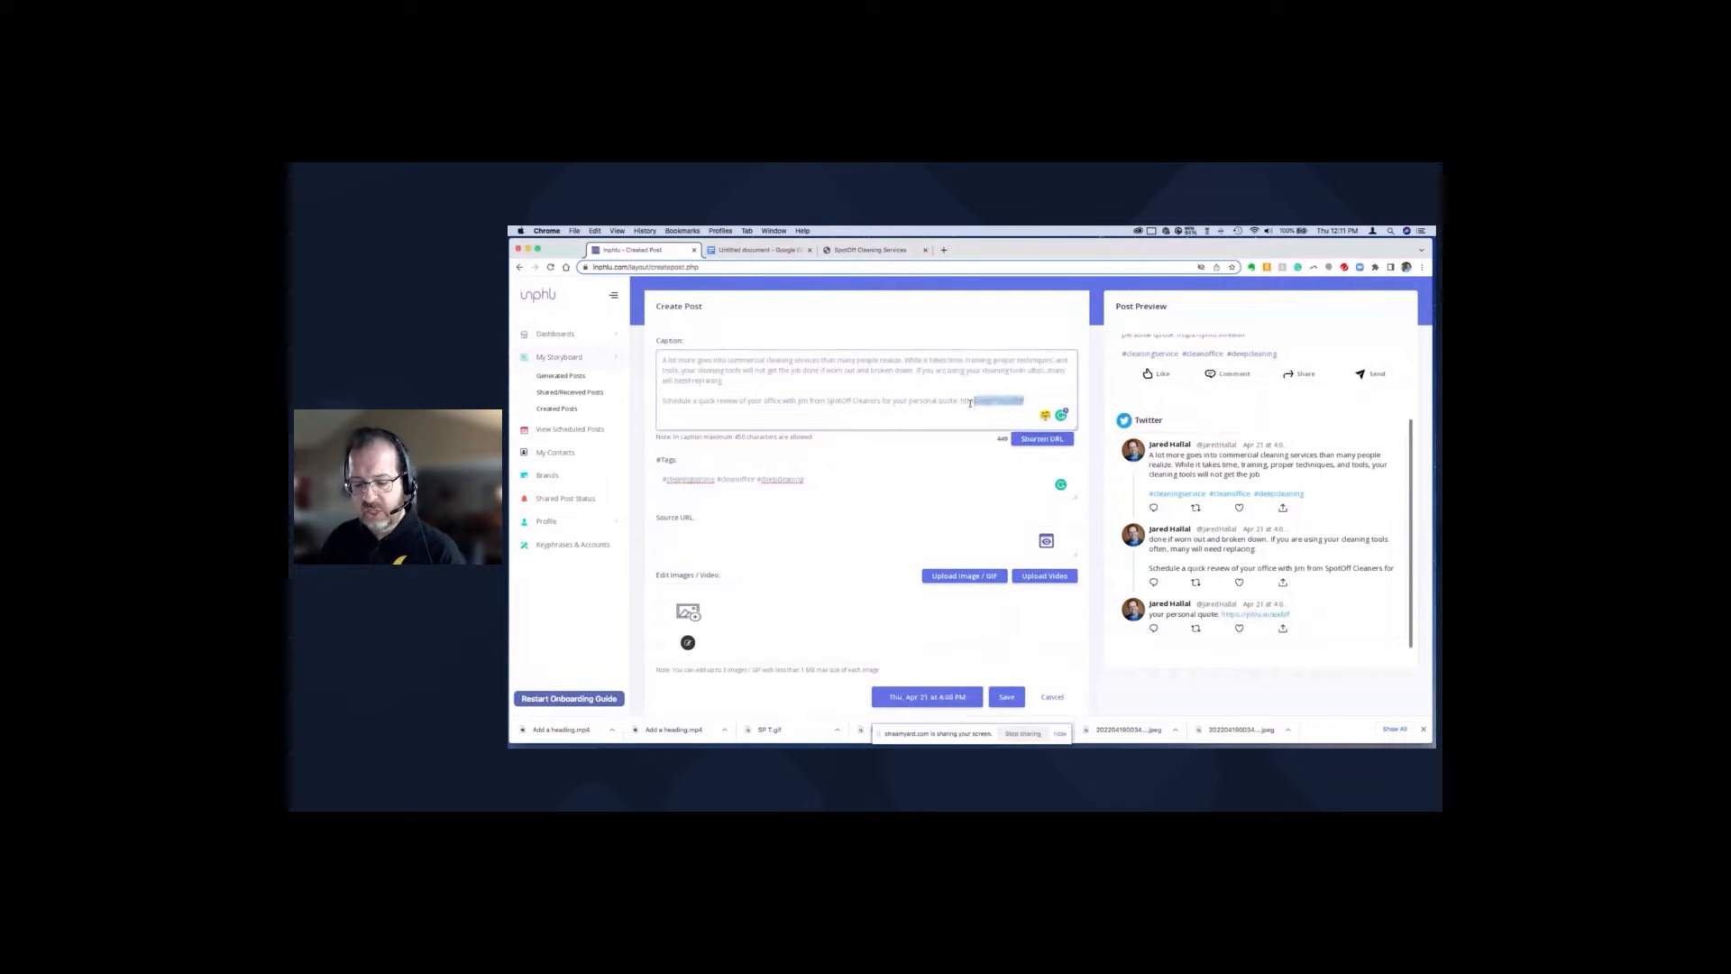
{"action": "left_click_drag", "start_coordinate": [970, 403], "coordinate": [960, 402]}
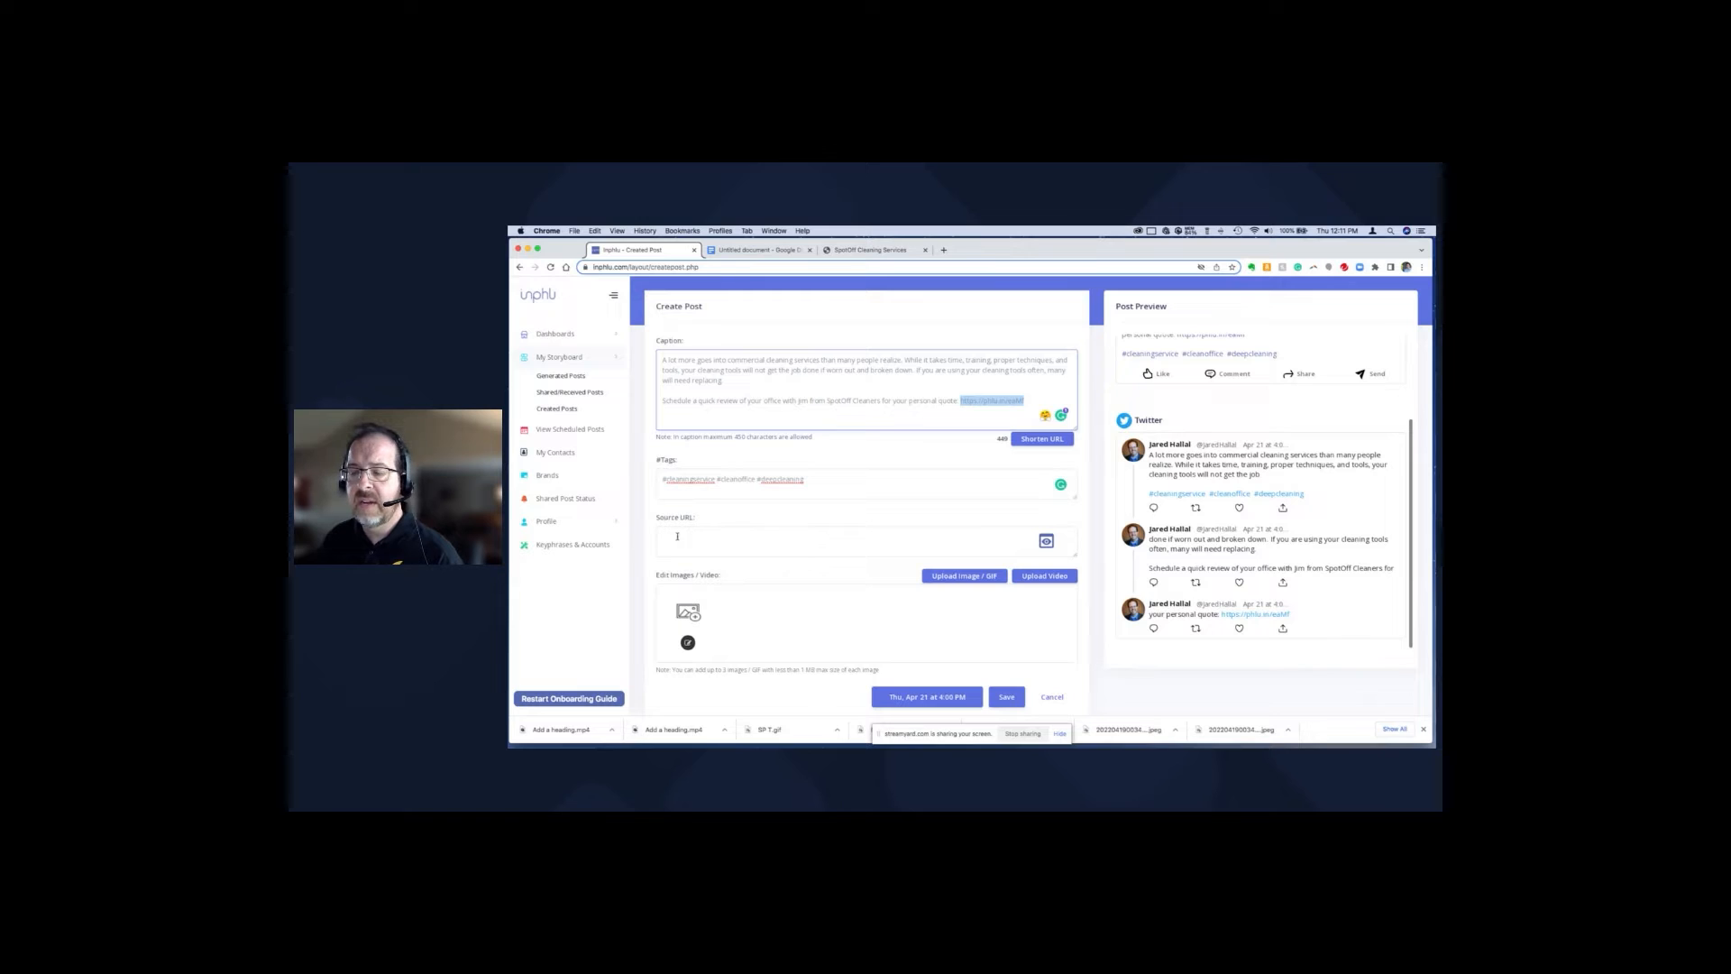
{"action": "key", "text": "super+x"}
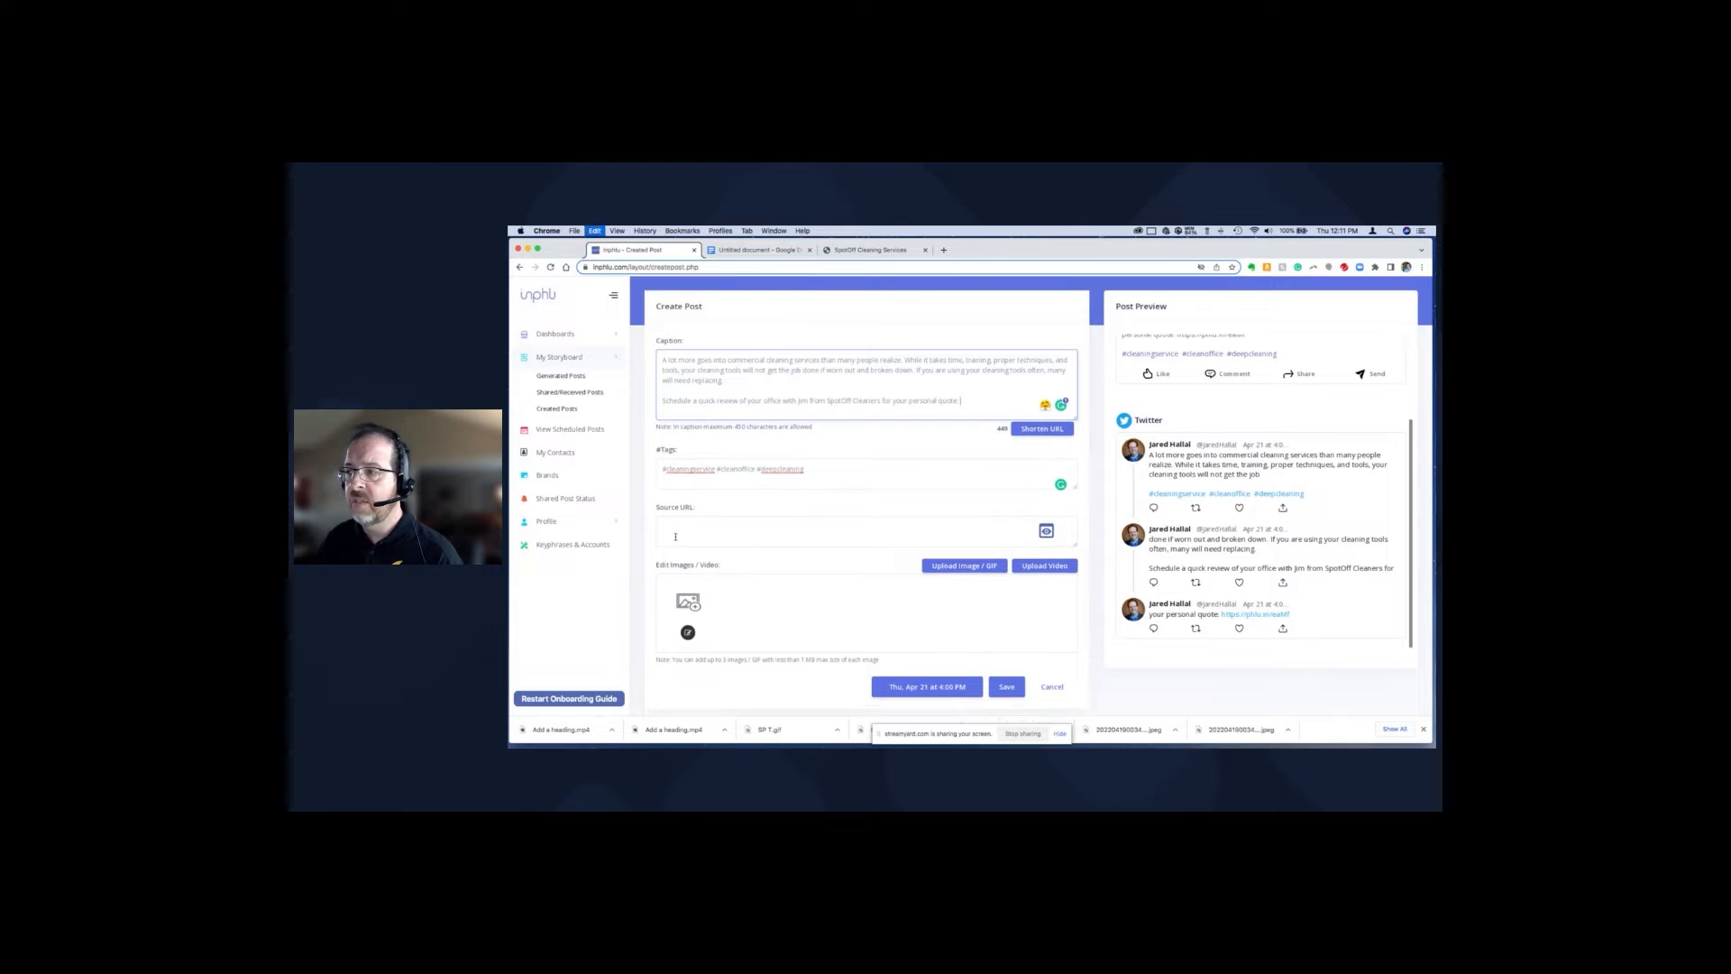
{"action": "left_click", "coordinate": [675, 537]}
{"action": "key", "text": "super+v"}
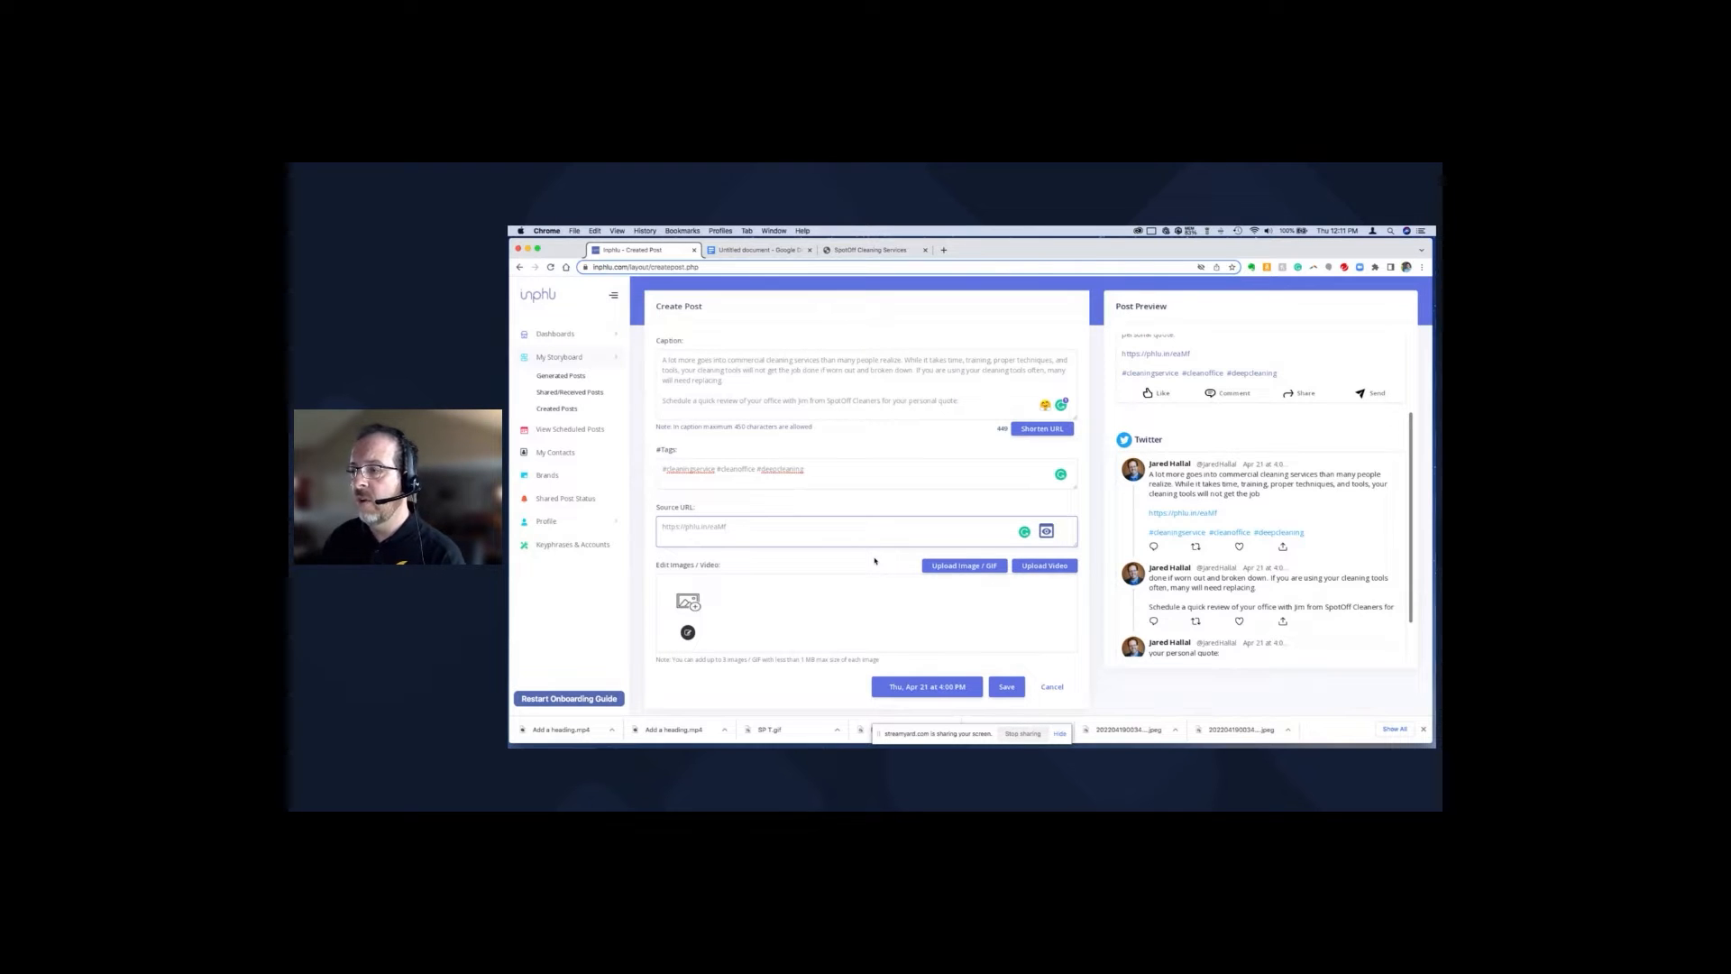
Upload the photo of cleaning supplies on a wooden floor from the SpotOff Post Graphics folder to the post.
{"action": "scroll", "coordinate": [874, 561], "scroll_direction": "down", "scroll_amount": 1}
{"action": "scroll", "coordinate": [929, 554], "scroll_direction": "up", "scroll_amount": 1}
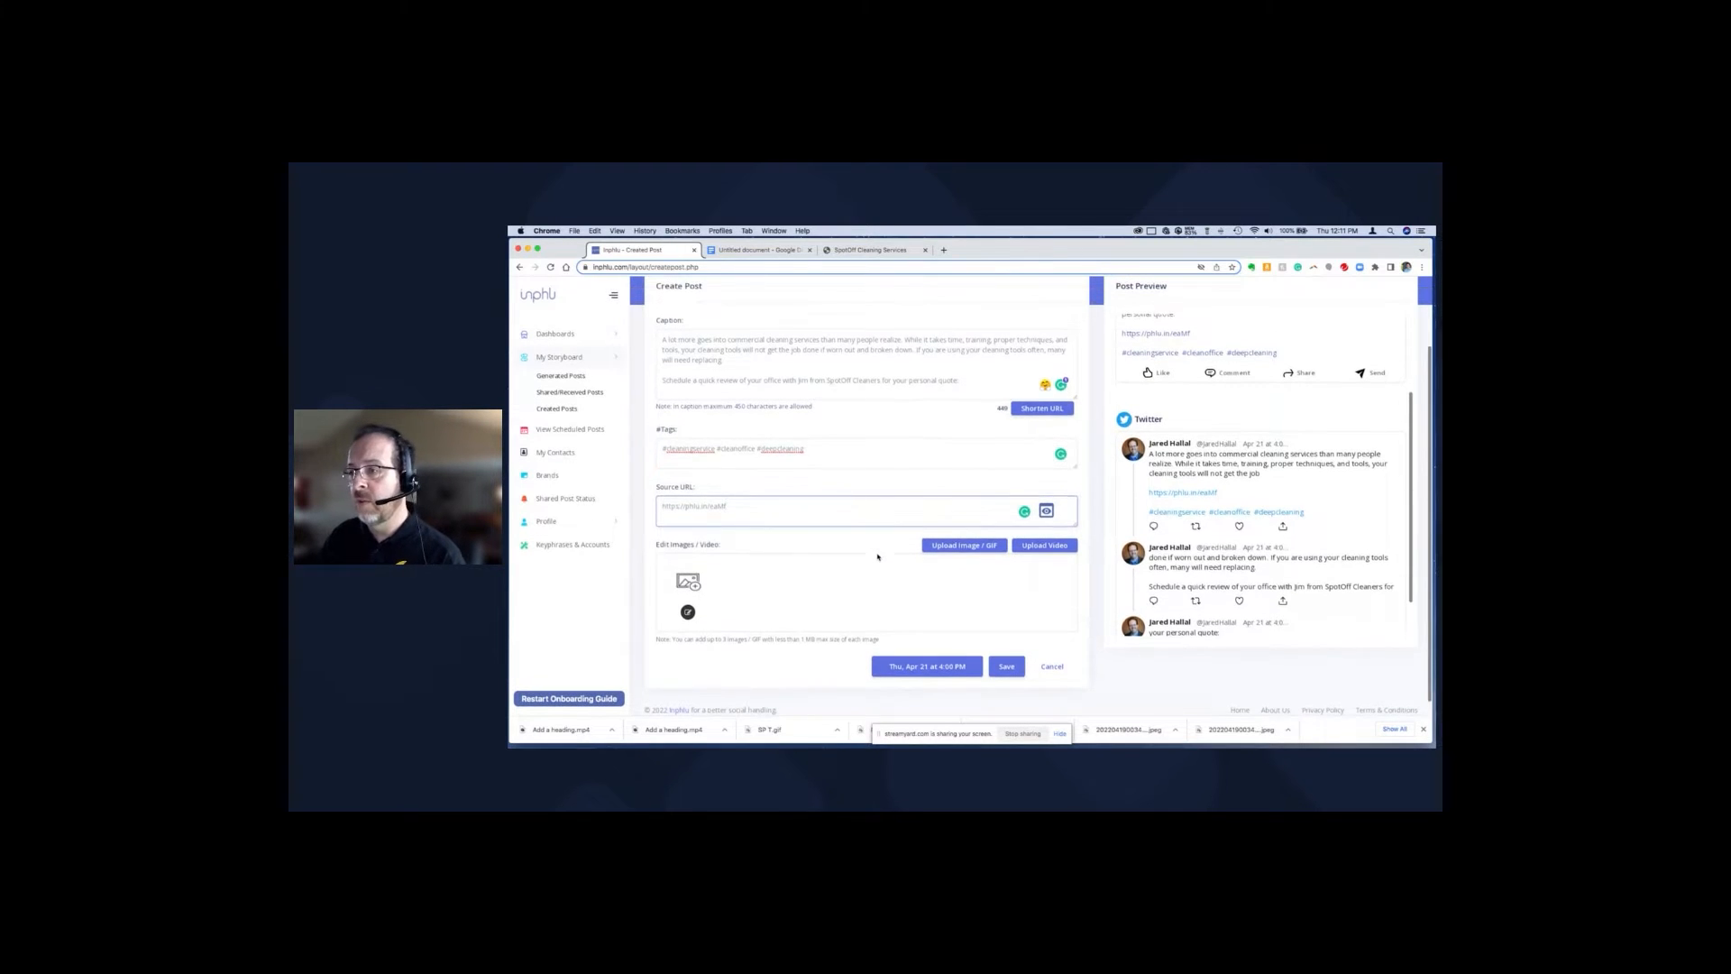
{"action": "left_click", "coordinate": [971, 545]}
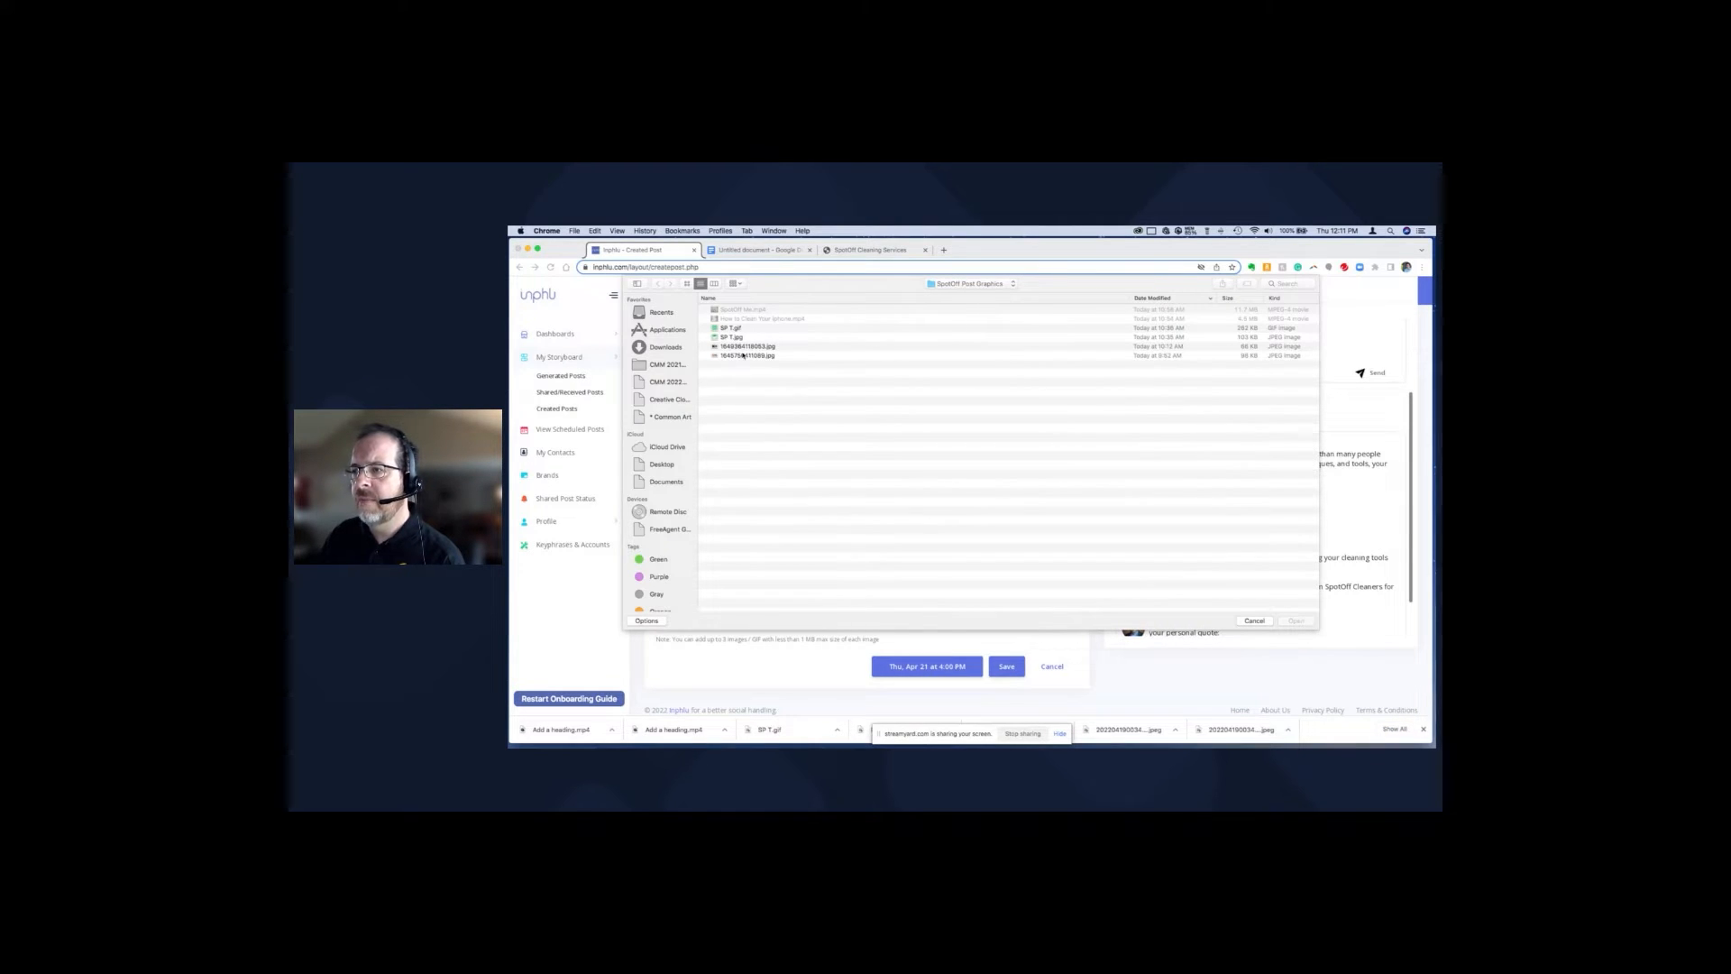
{"action": "left_click", "coordinate": [742, 348]}
{"action": "key", "text": "space"}
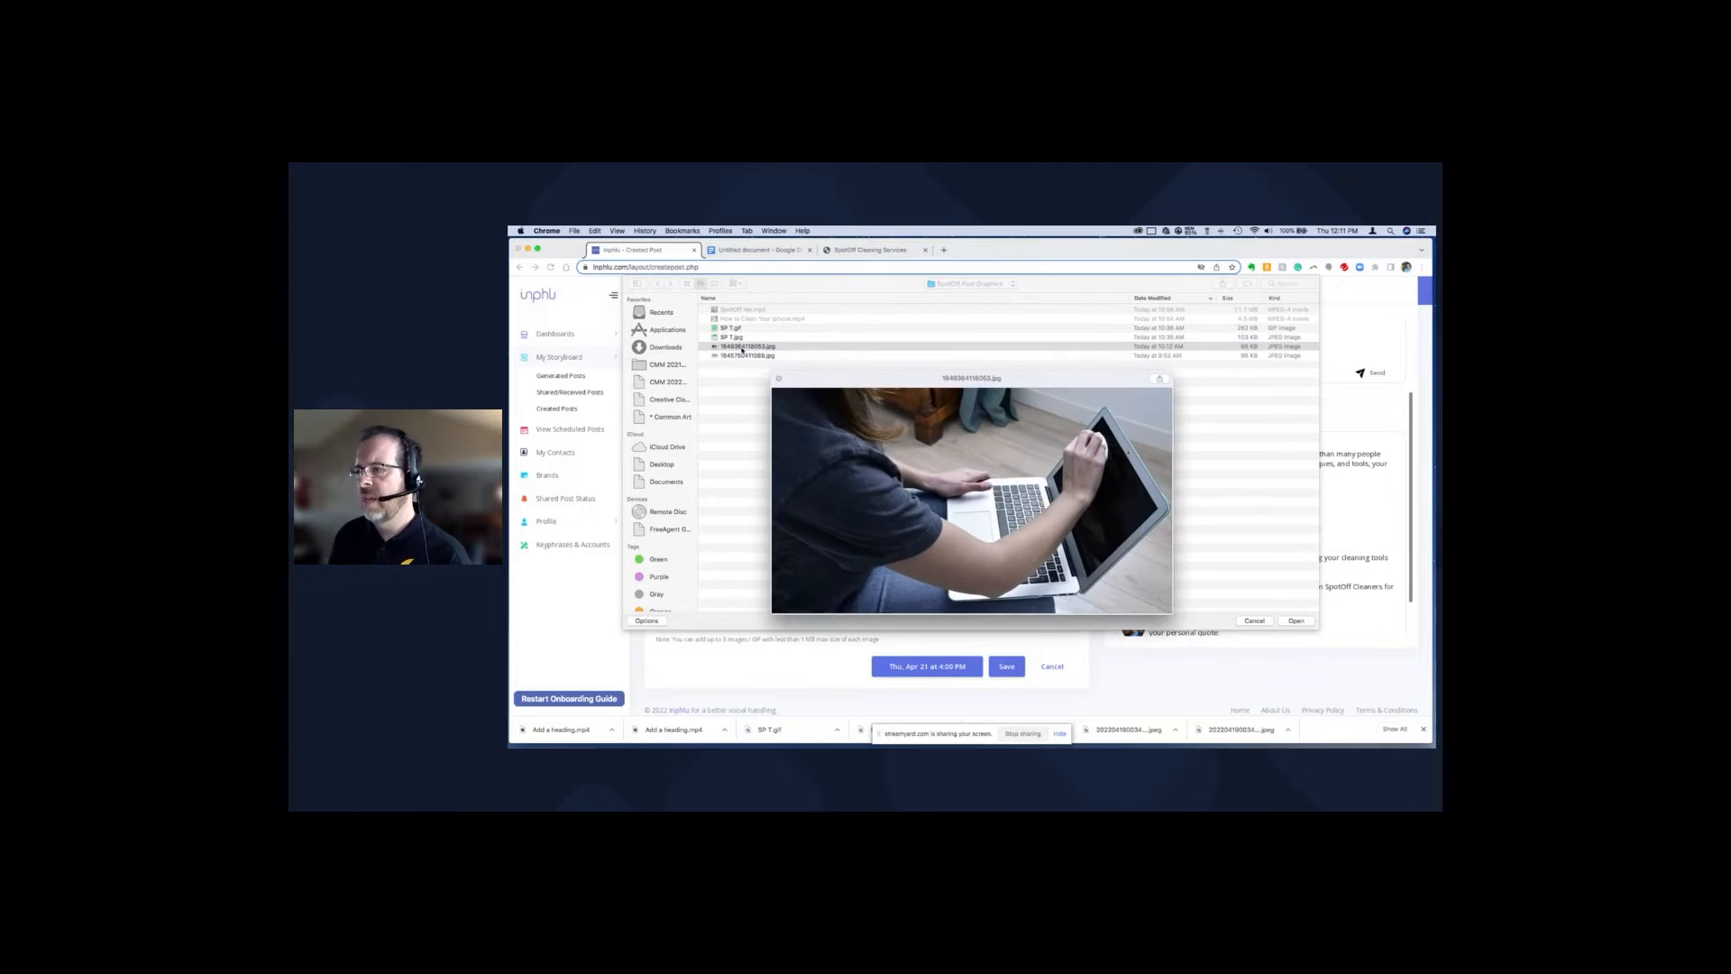
{"action": "key", "text": "Down"}
{"action": "key", "text": "space"}
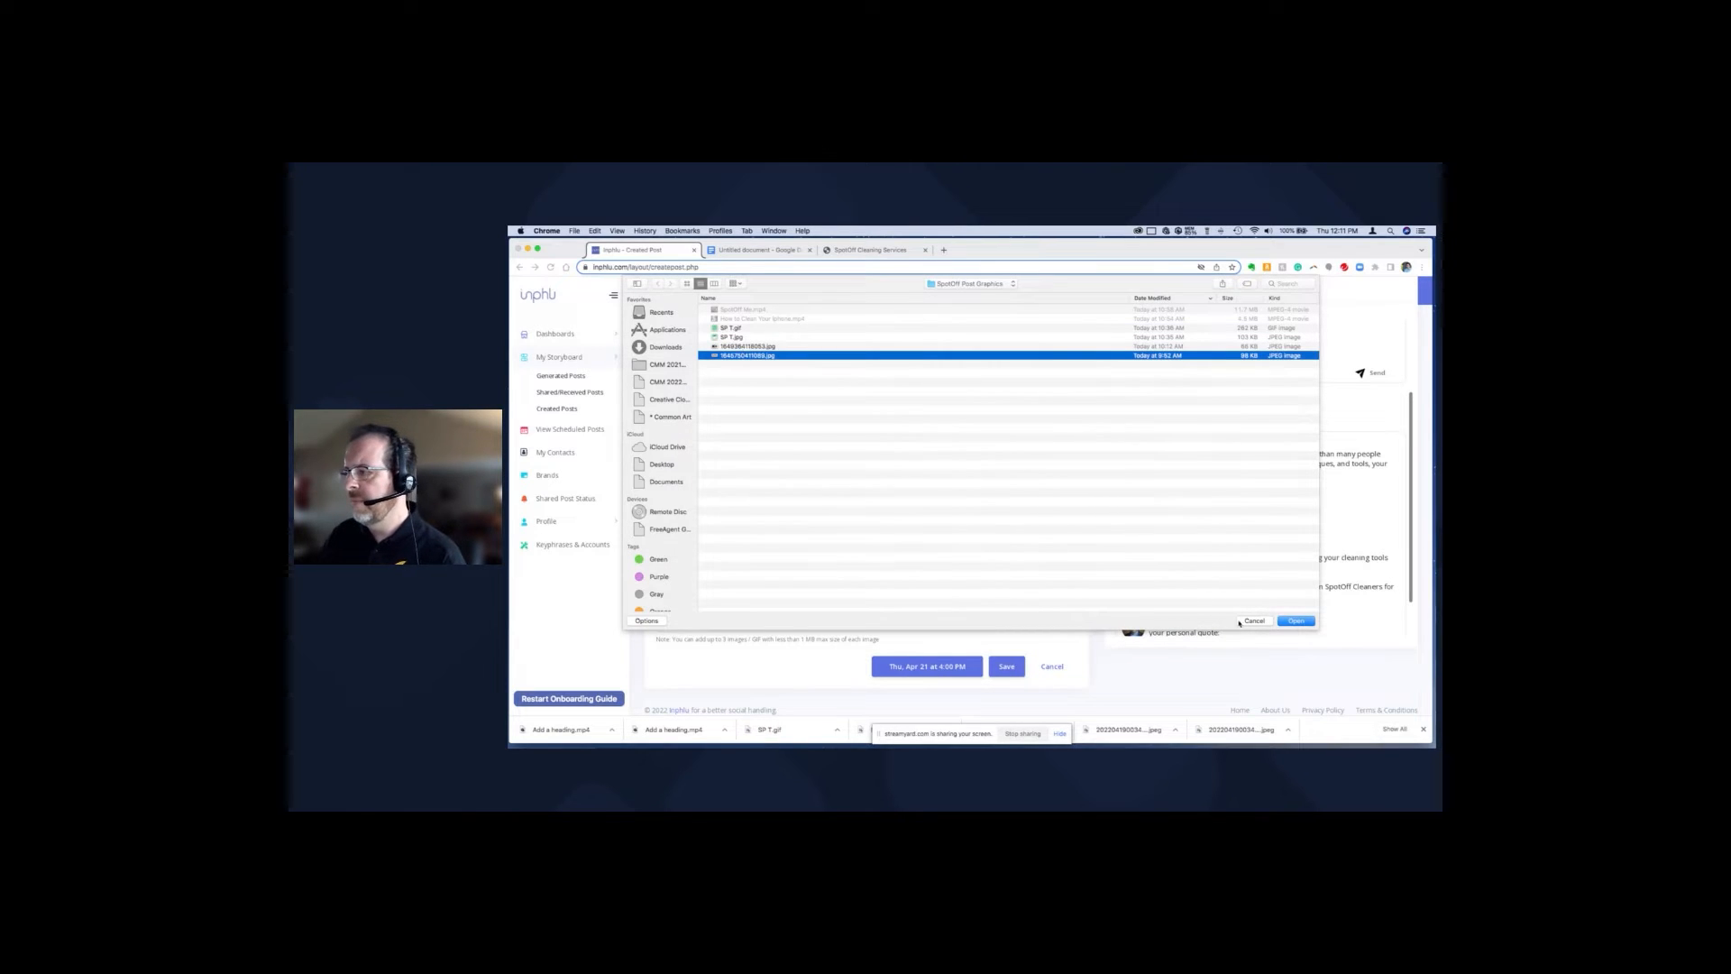
{"action": "left_click", "coordinate": [1297, 621]}
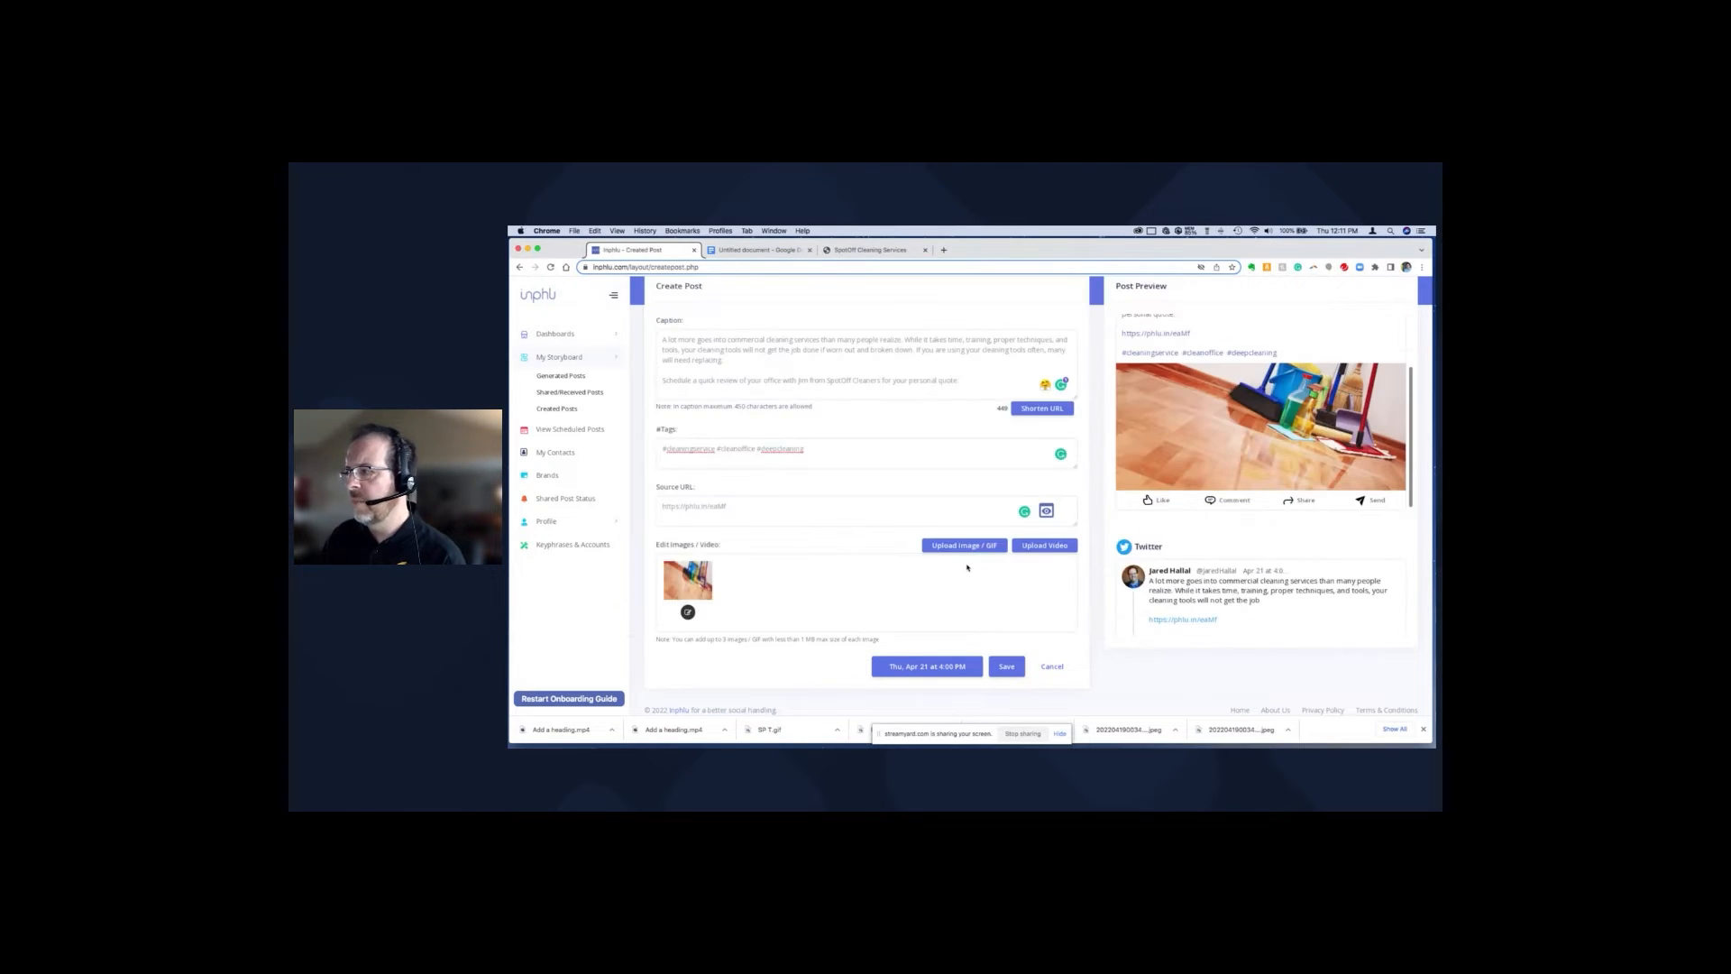
Review the post preview with its image and the SpotOff Cleaning Services form that the link leads to.
{"action": "scroll", "coordinate": [1199, 519], "scroll_direction": "up", "scroll_amount": 3}
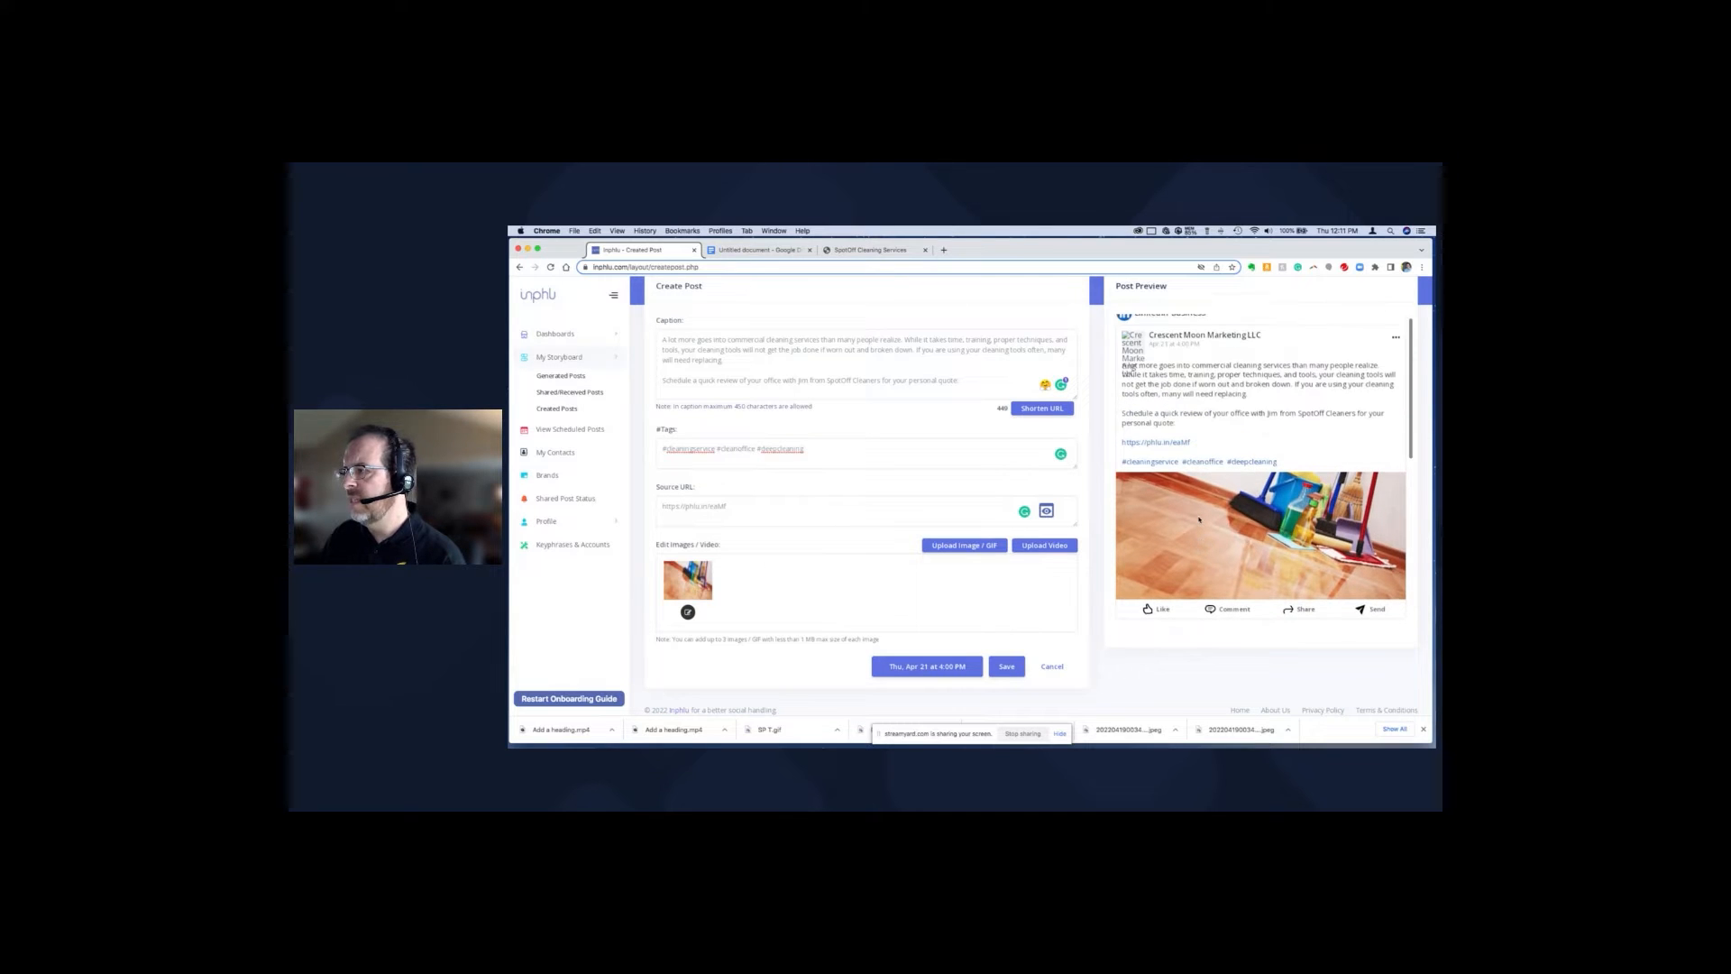
{"action": "scroll", "coordinate": [1199, 519], "scroll_direction": "up", "scroll_amount": 1}
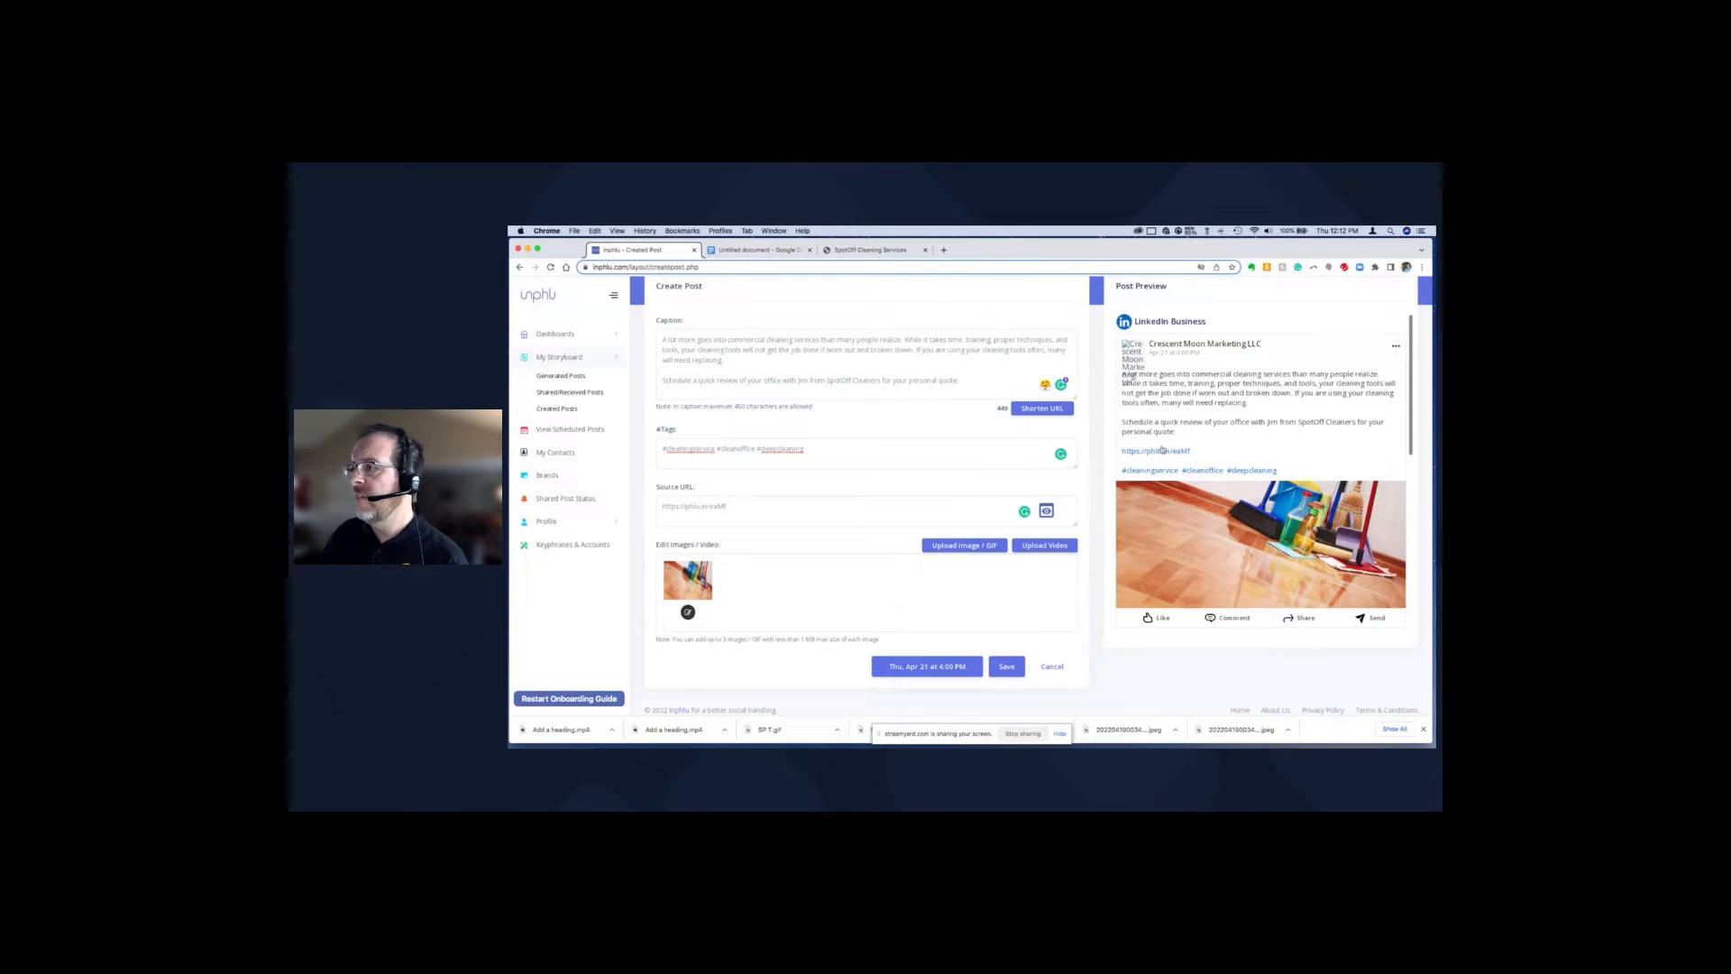
{"action": "left_click", "coordinate": [861, 252]}
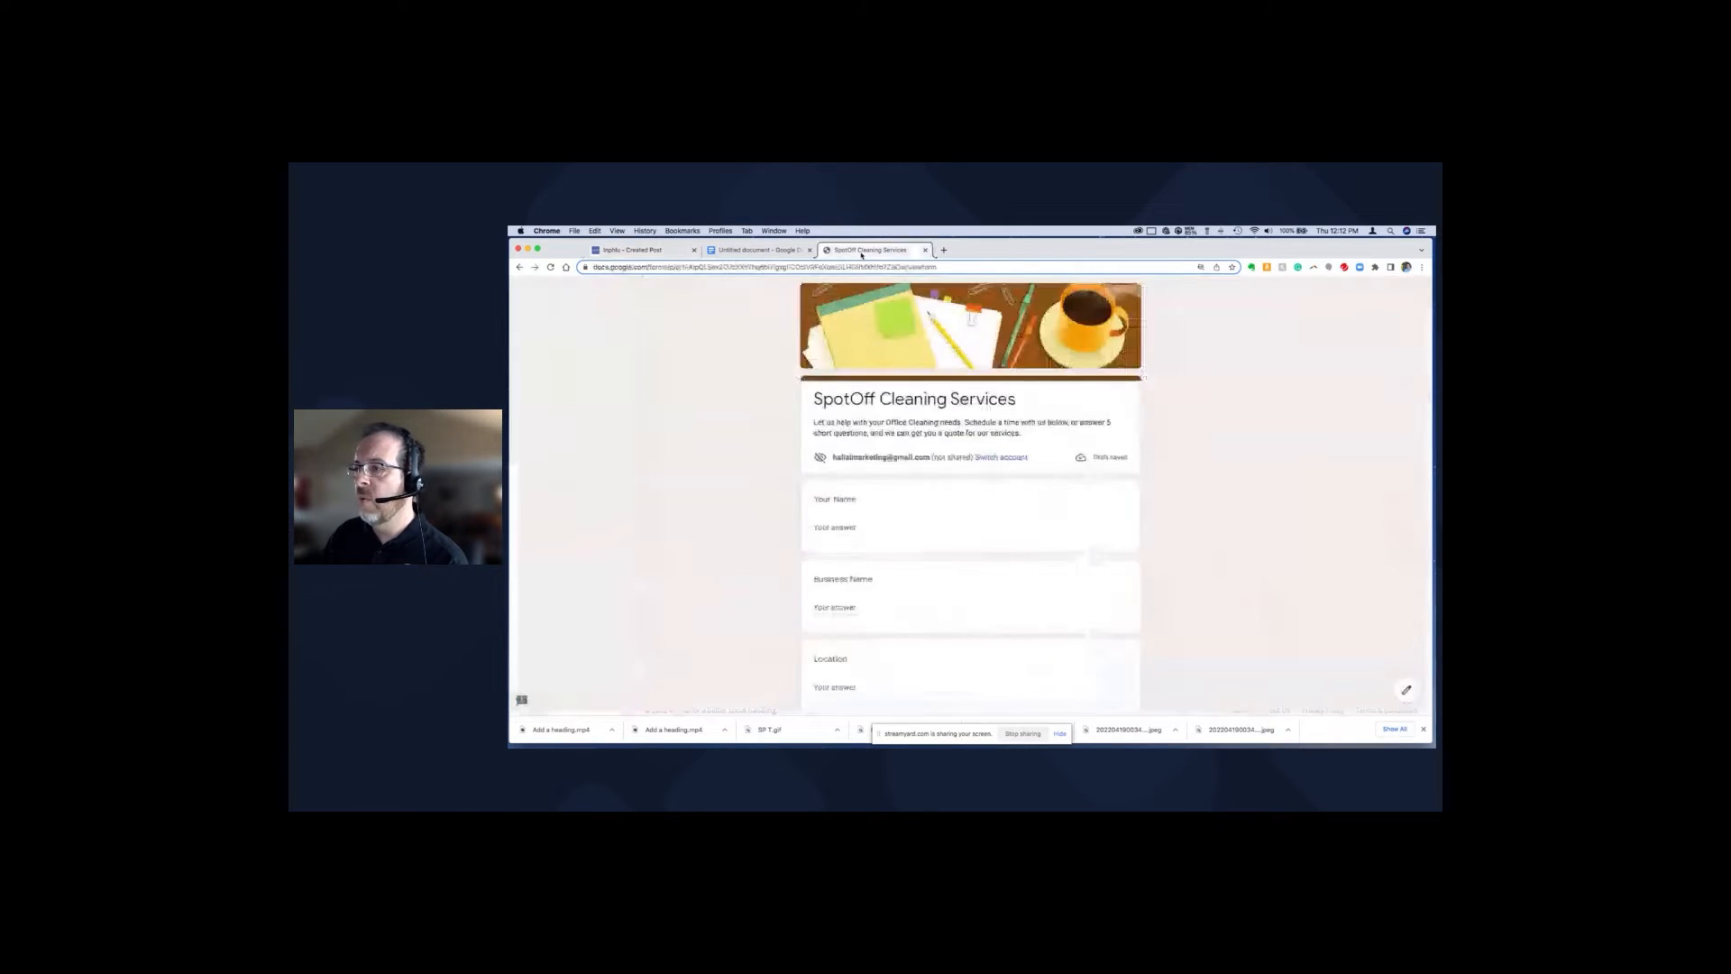
{"action": "left_click", "coordinate": [648, 252]}
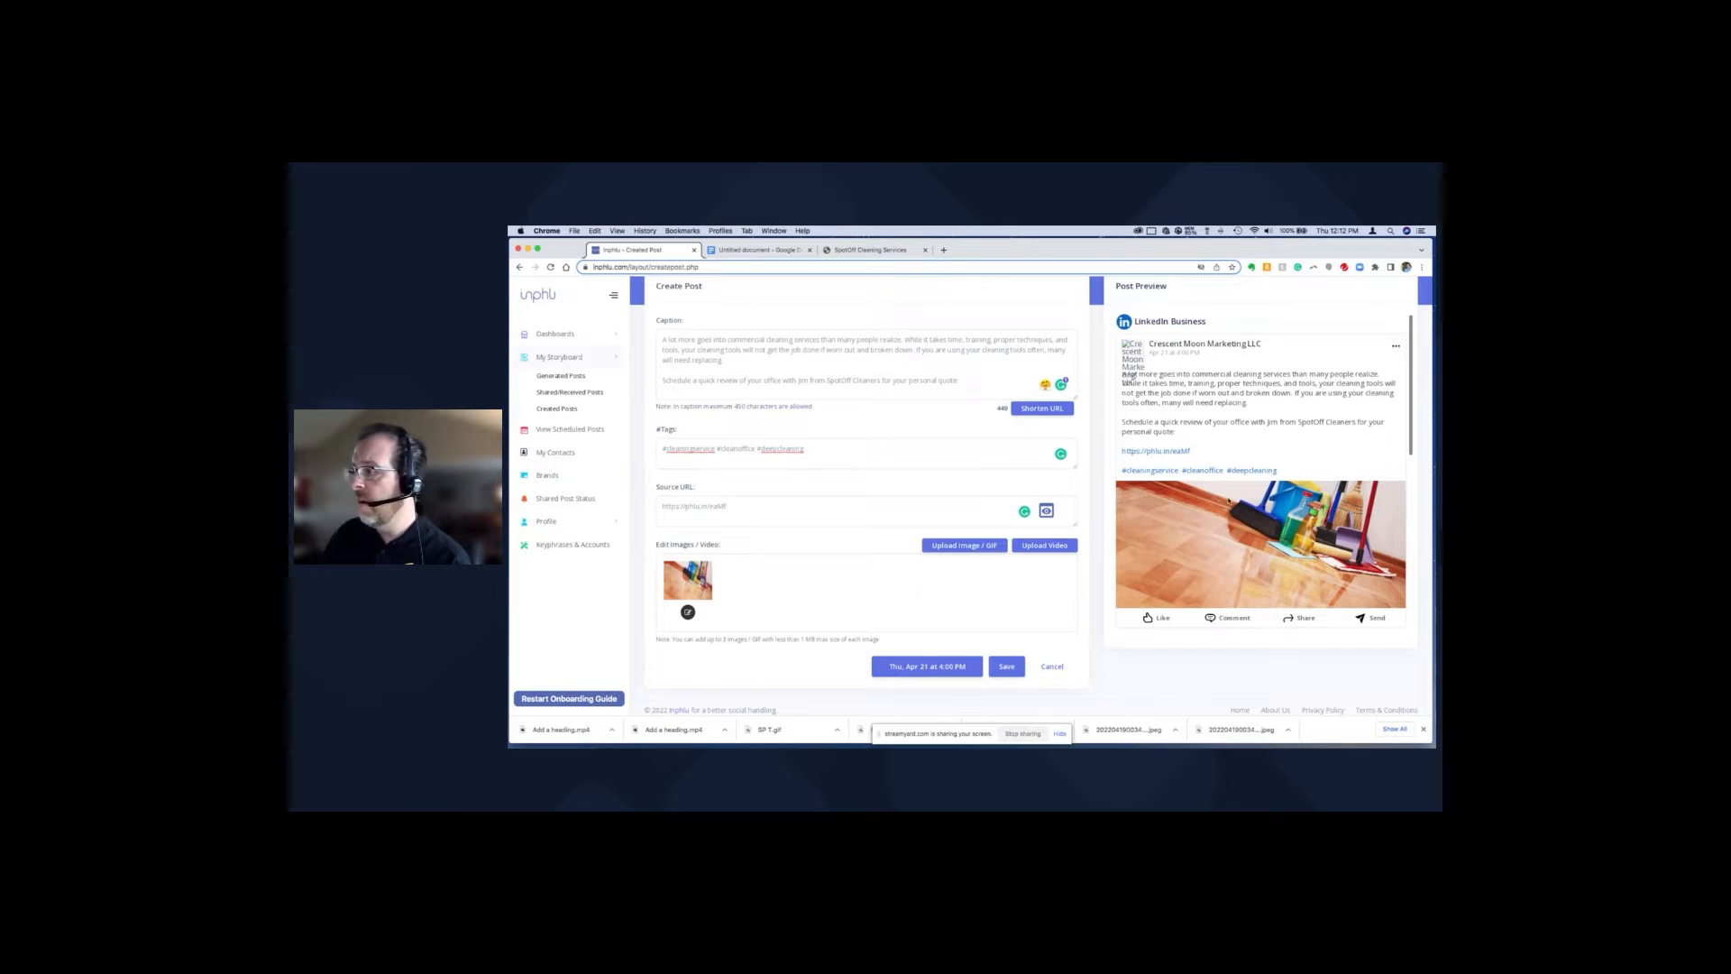
{"action": "scroll", "coordinate": [1204, 502], "scroll_direction": "down", "scroll_amount": 3}
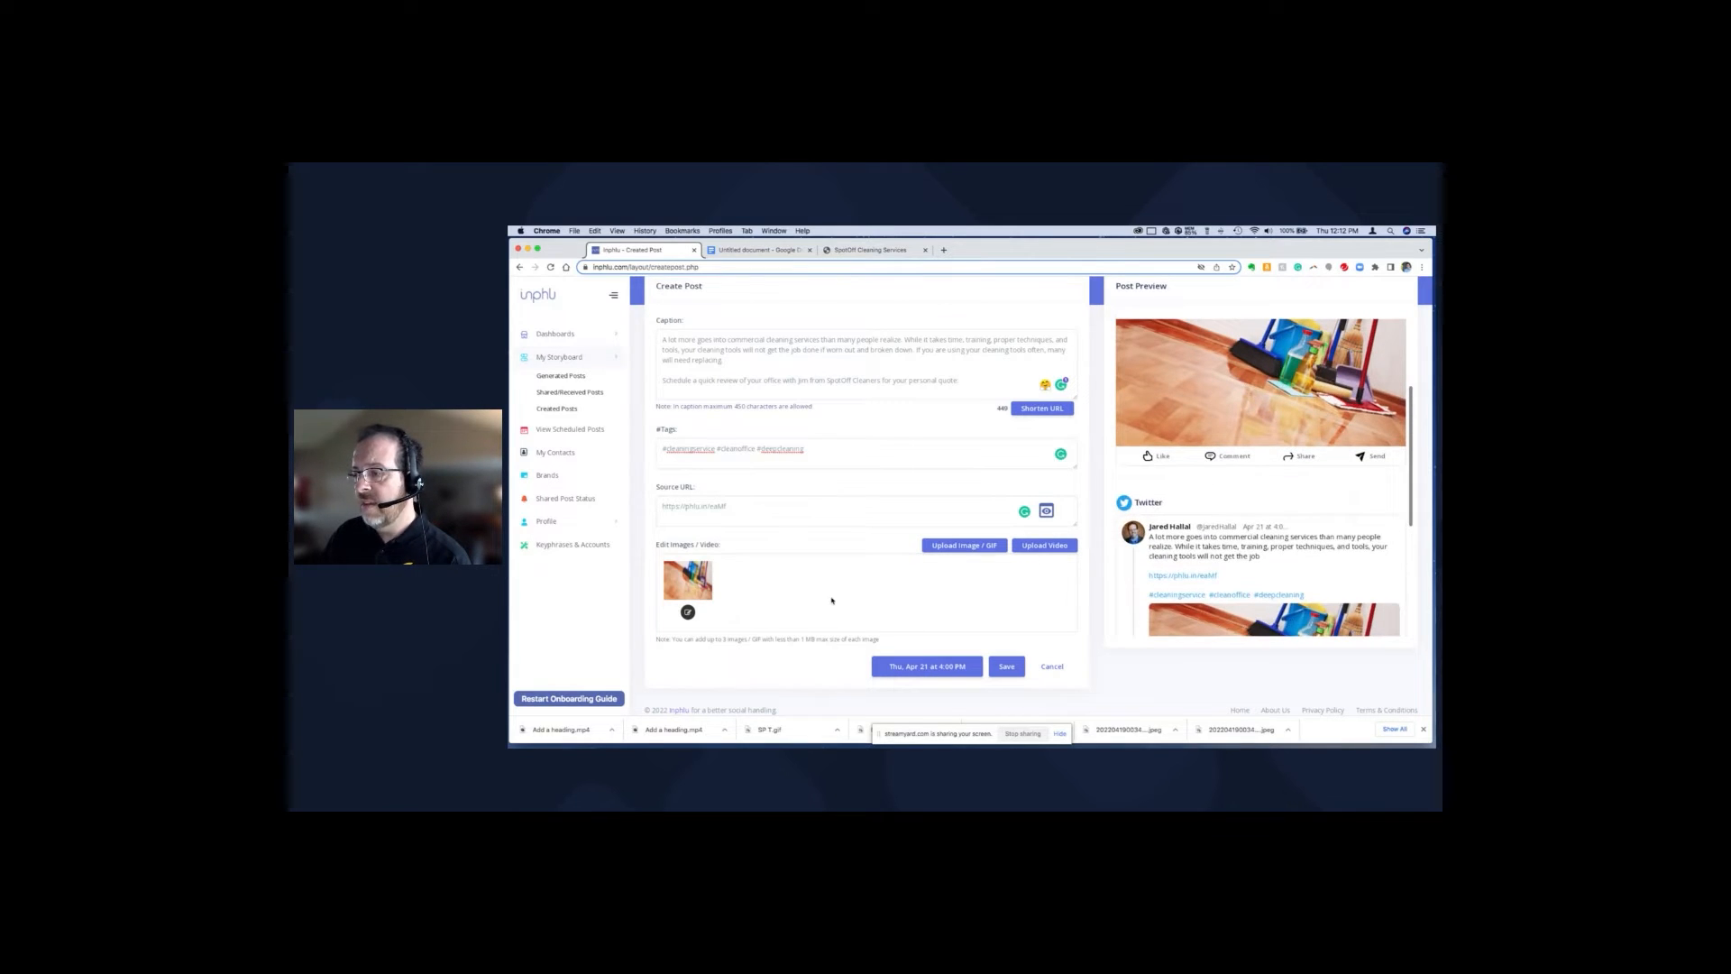
{"action": "scroll", "coordinate": [902, 649], "scroll_direction": "up", "scroll_amount": 3}
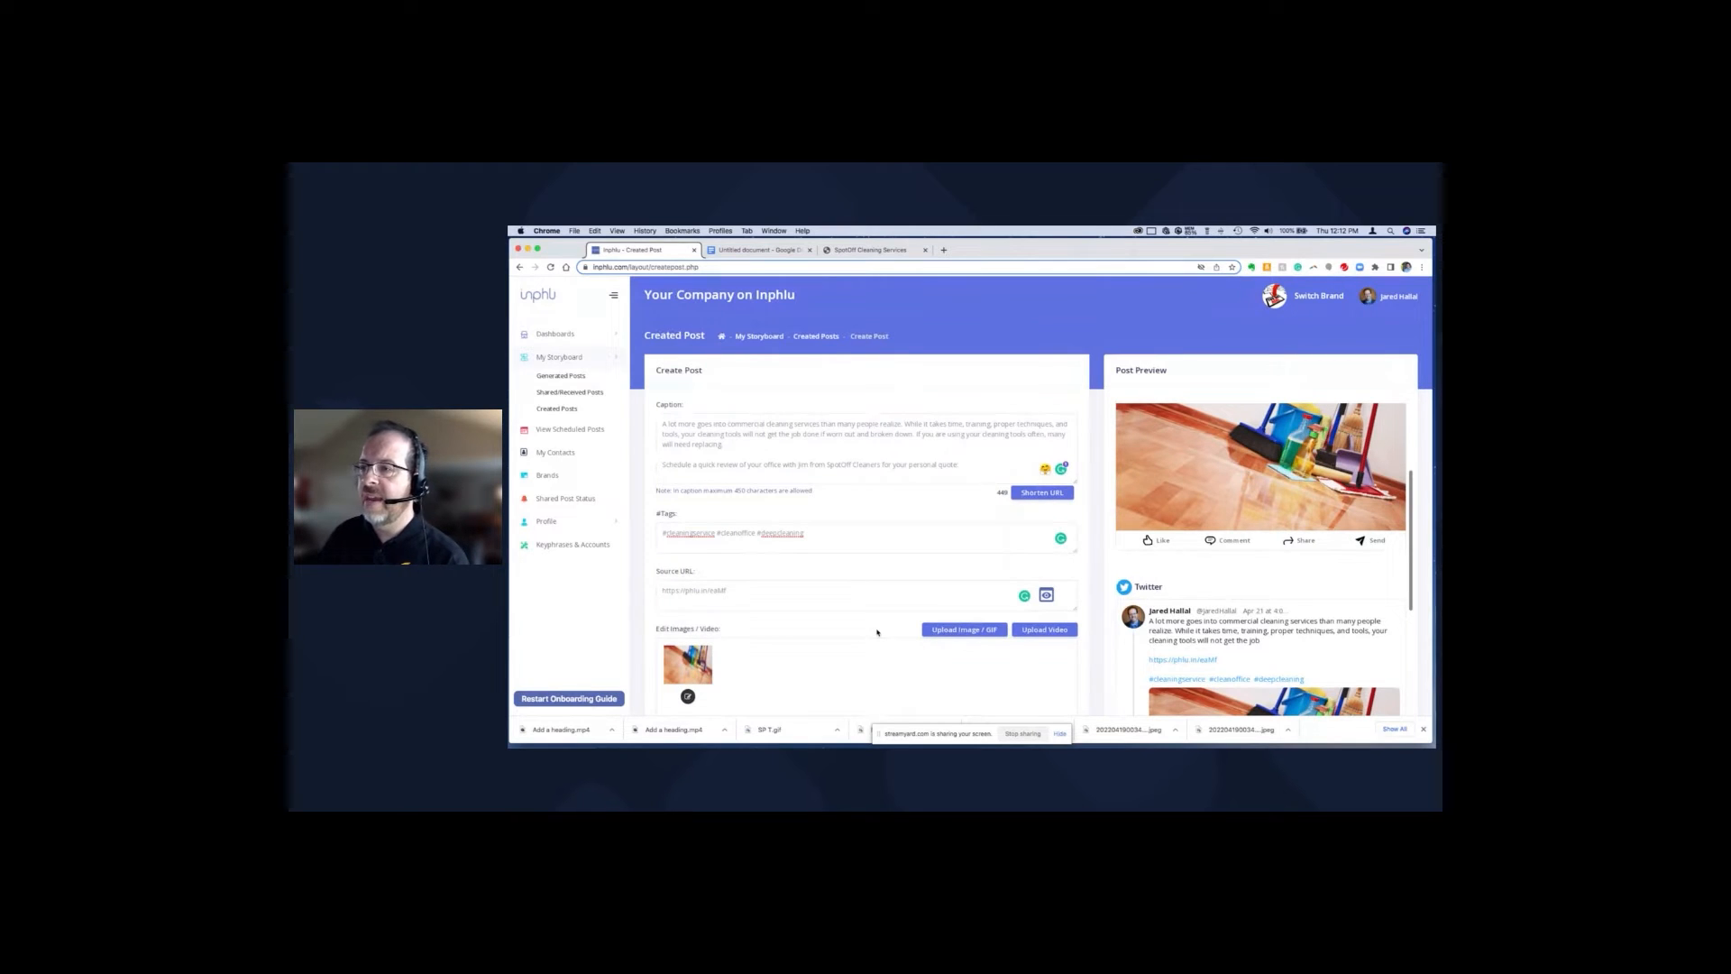
Schedule the post for Friday, April 22, 2022 at 7:00 AM and save it.
{"action": "scroll", "coordinate": [736, 597], "scroll_direction": "down", "scroll_amount": 3}
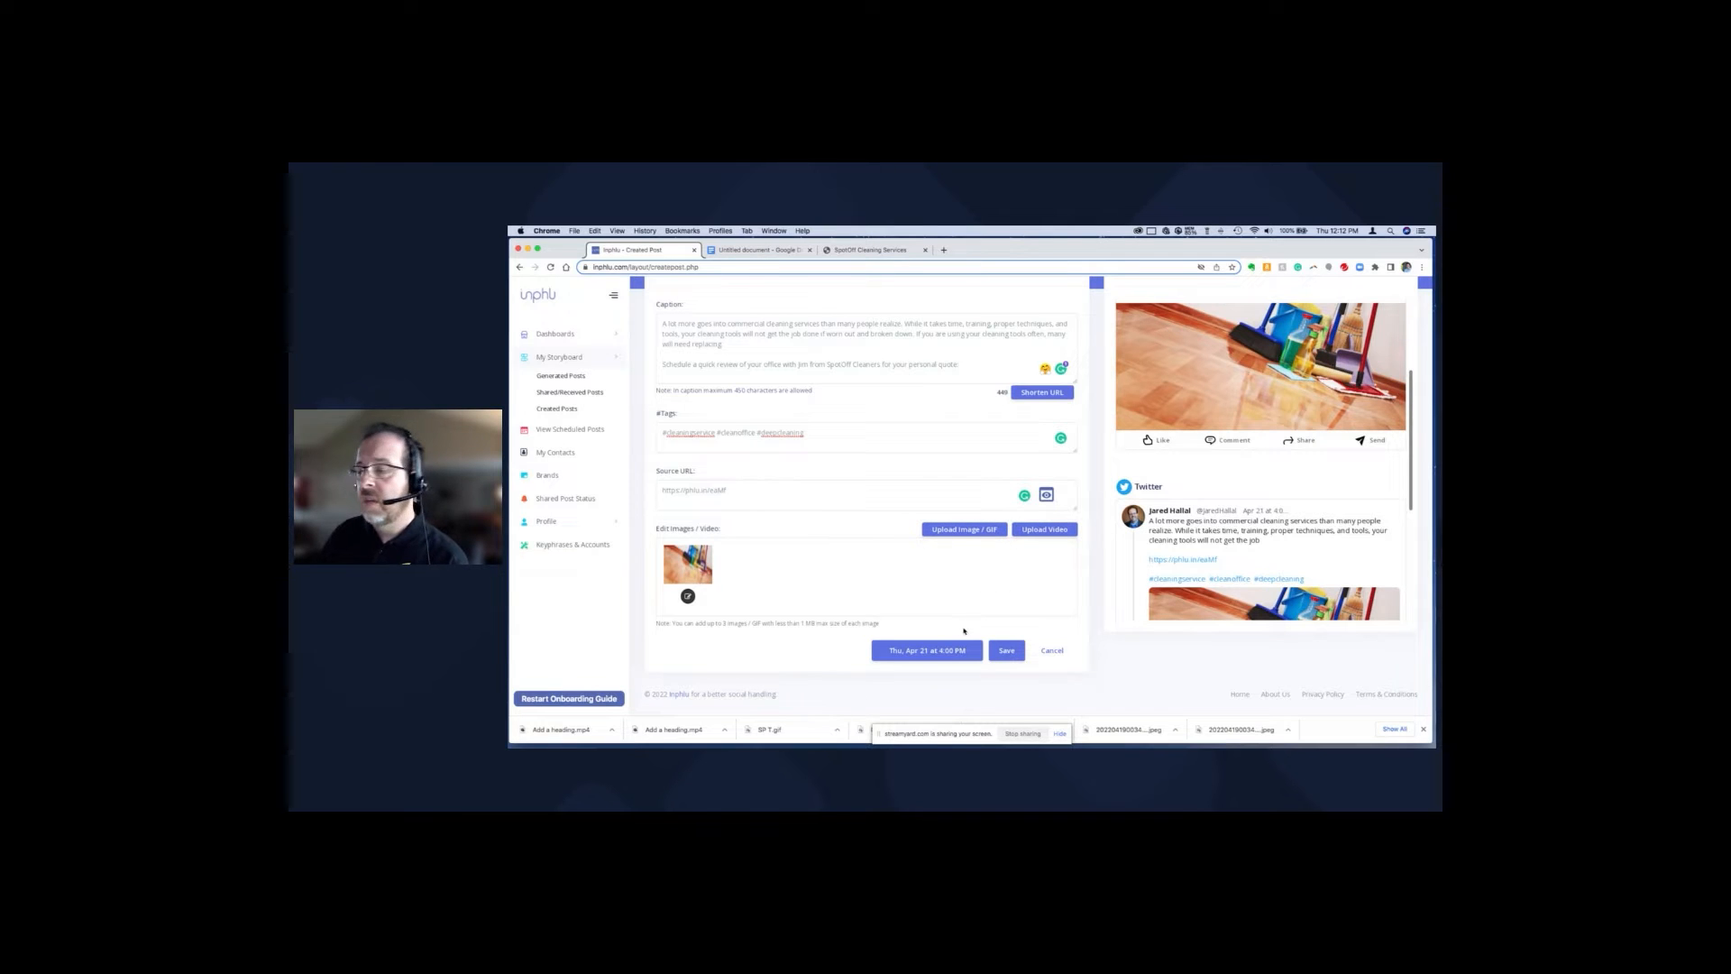
{"action": "left_click", "coordinate": [913, 653]}
{"action": "left_click", "coordinate": [922, 552]}
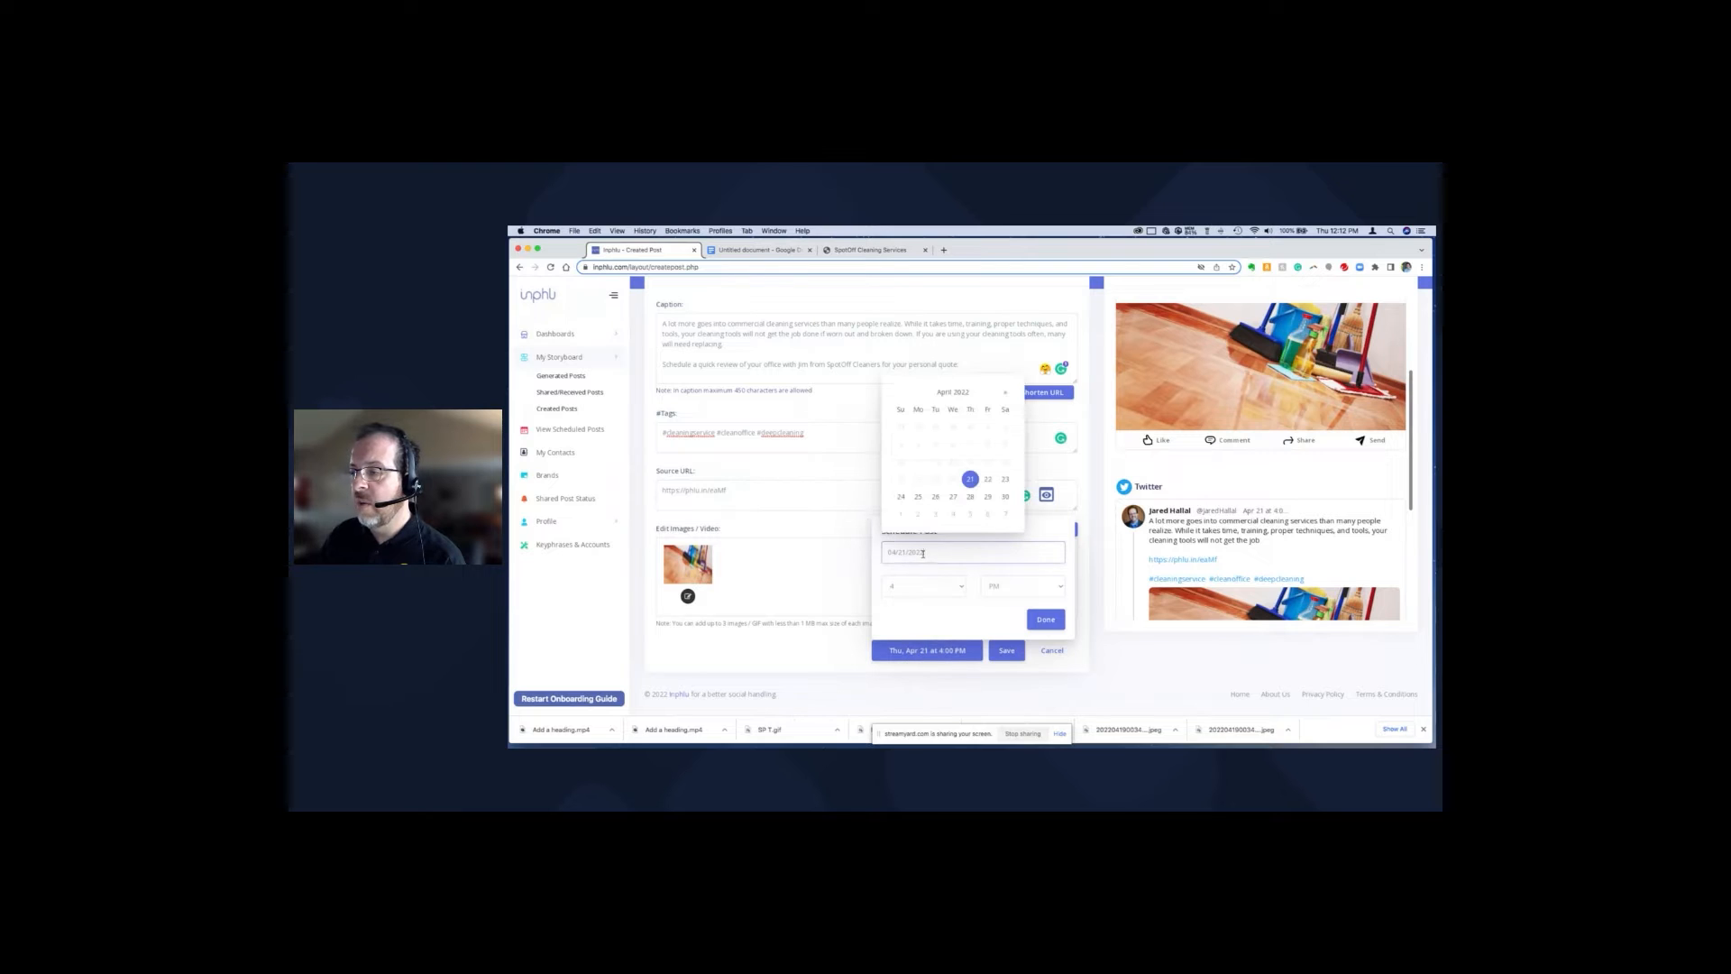
{"action": "left_click", "coordinate": [988, 480]}
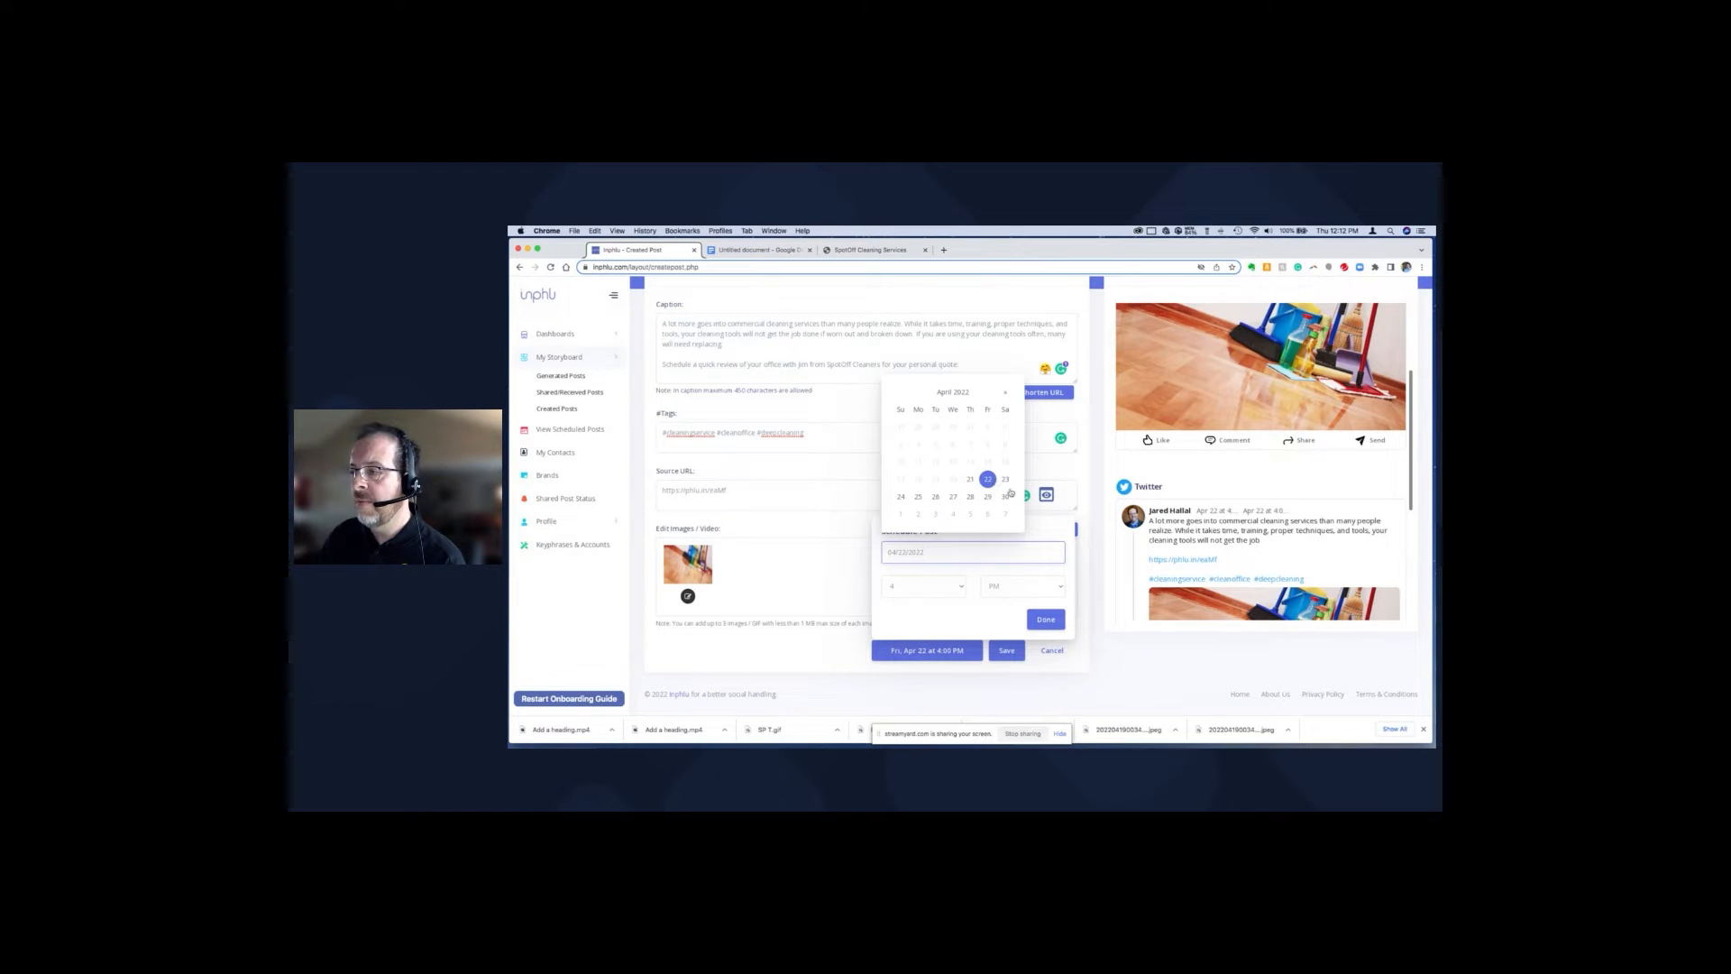
{"action": "left_click", "coordinate": [942, 604]}
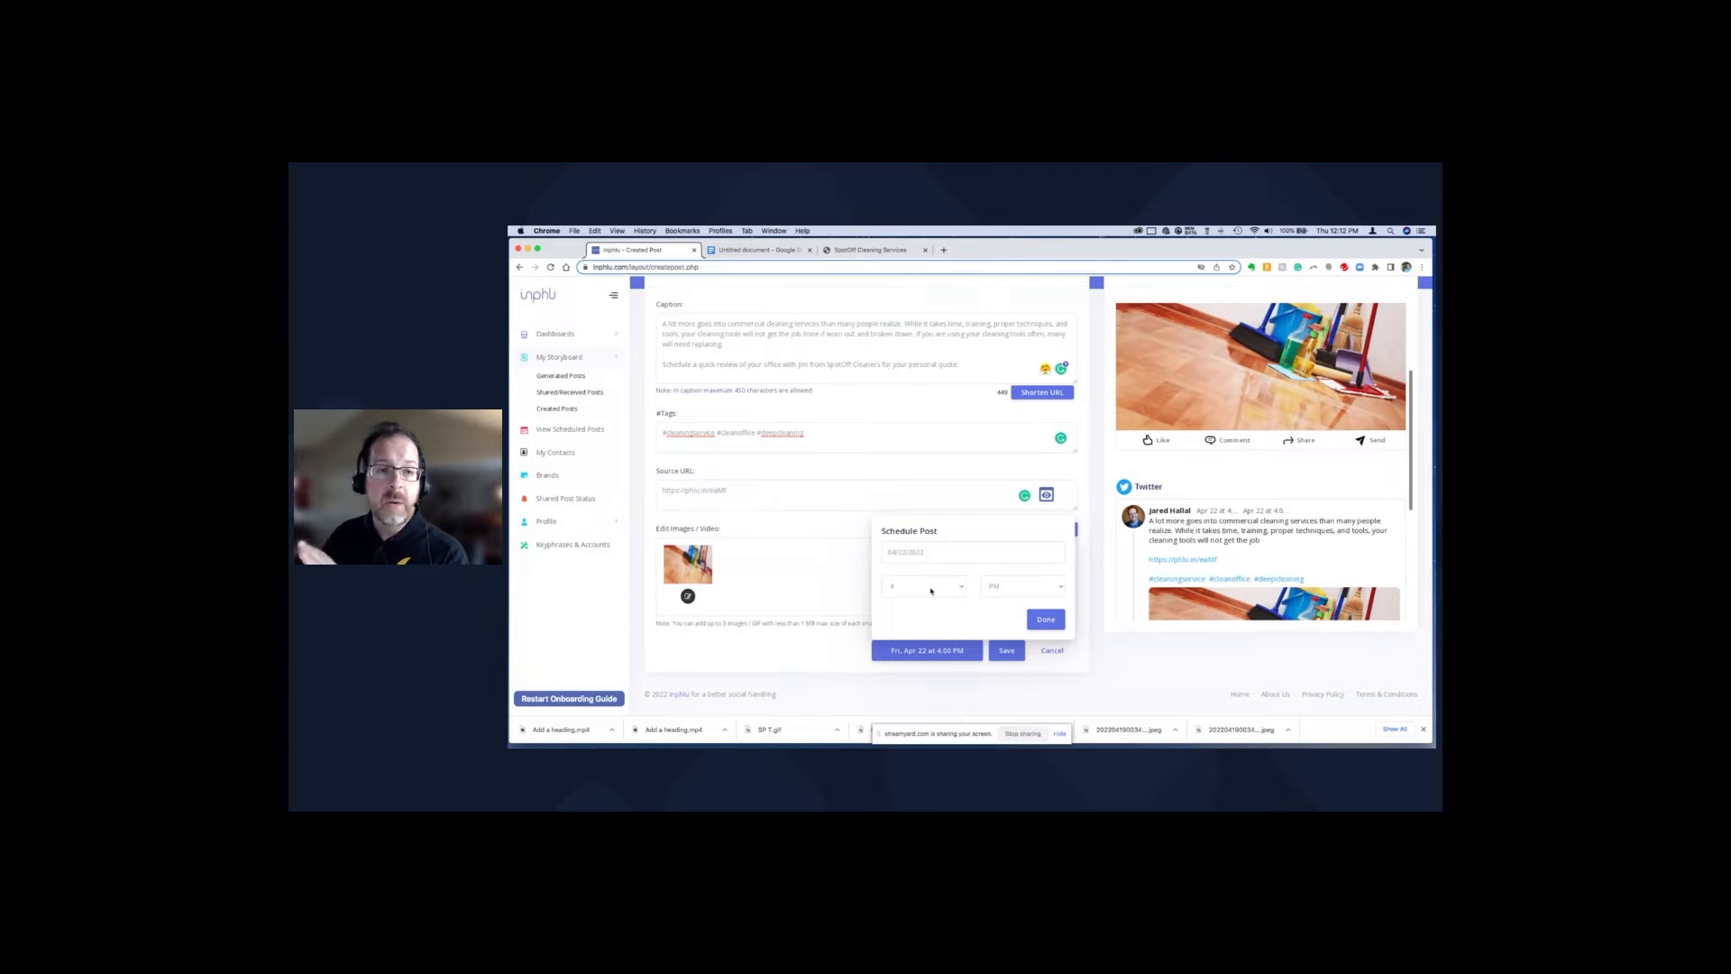
{"action": "left_click", "coordinate": [930, 590]}
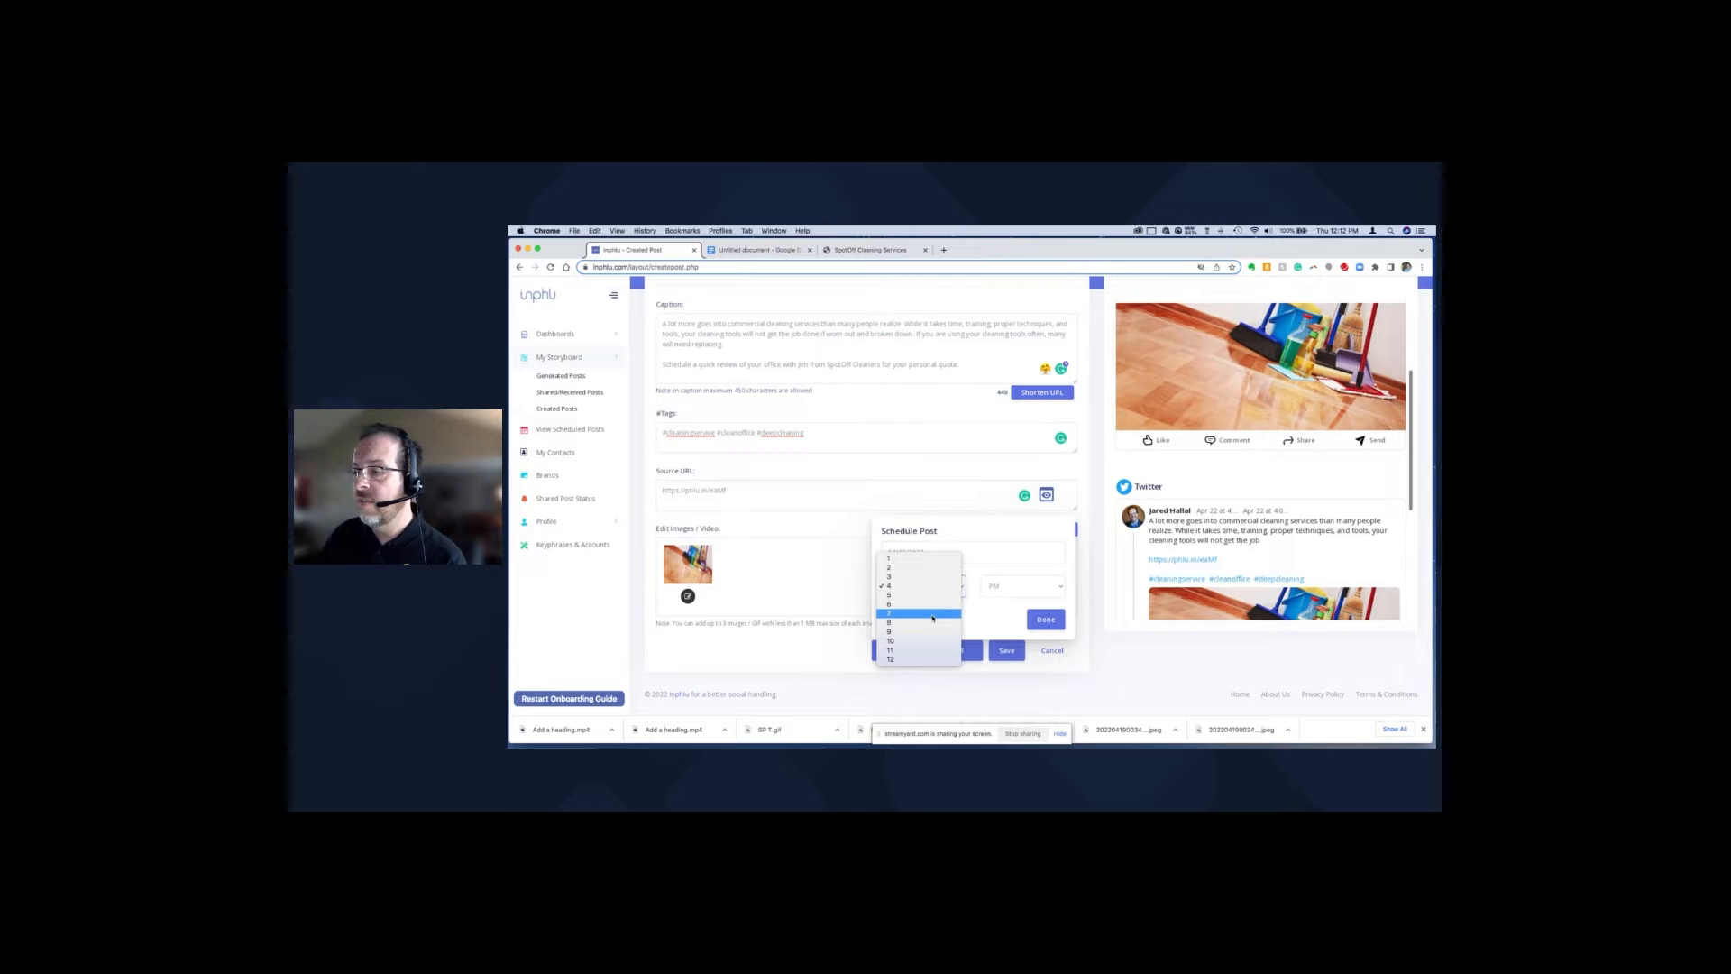
{"action": "left_click", "coordinate": [930, 625]}
{"action": "left_click", "coordinate": [933, 591]}
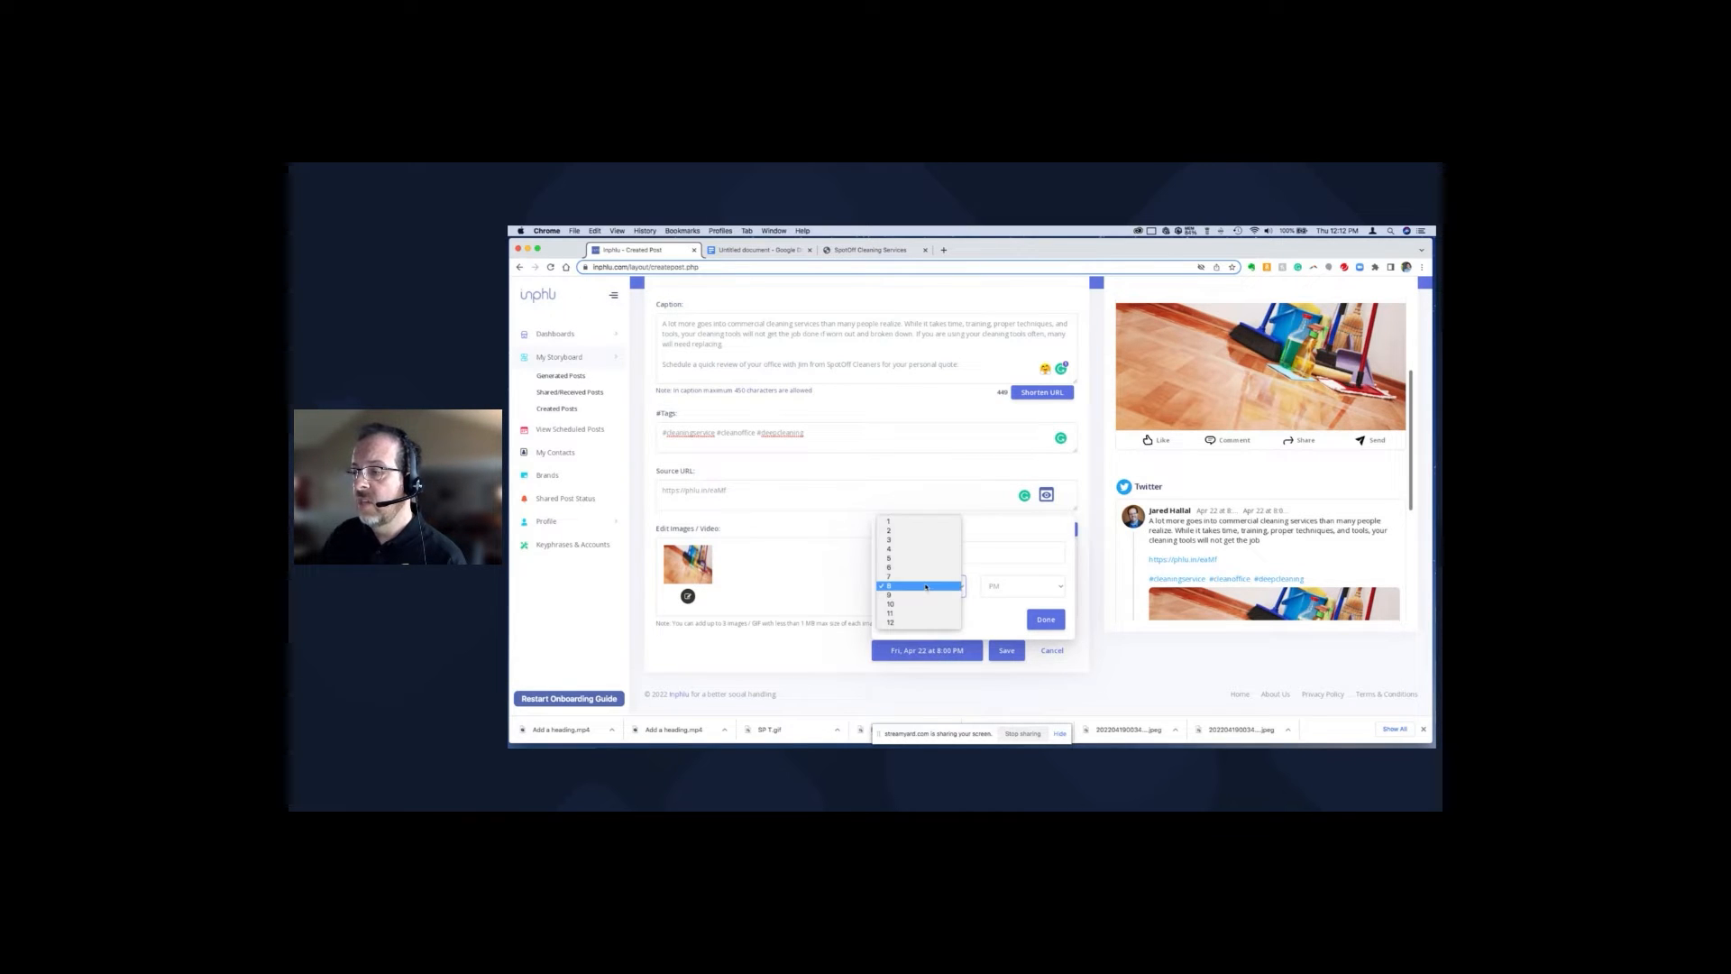
{"action": "left_click", "coordinate": [928, 578]}
{"action": "left_click", "coordinate": [1022, 586]}
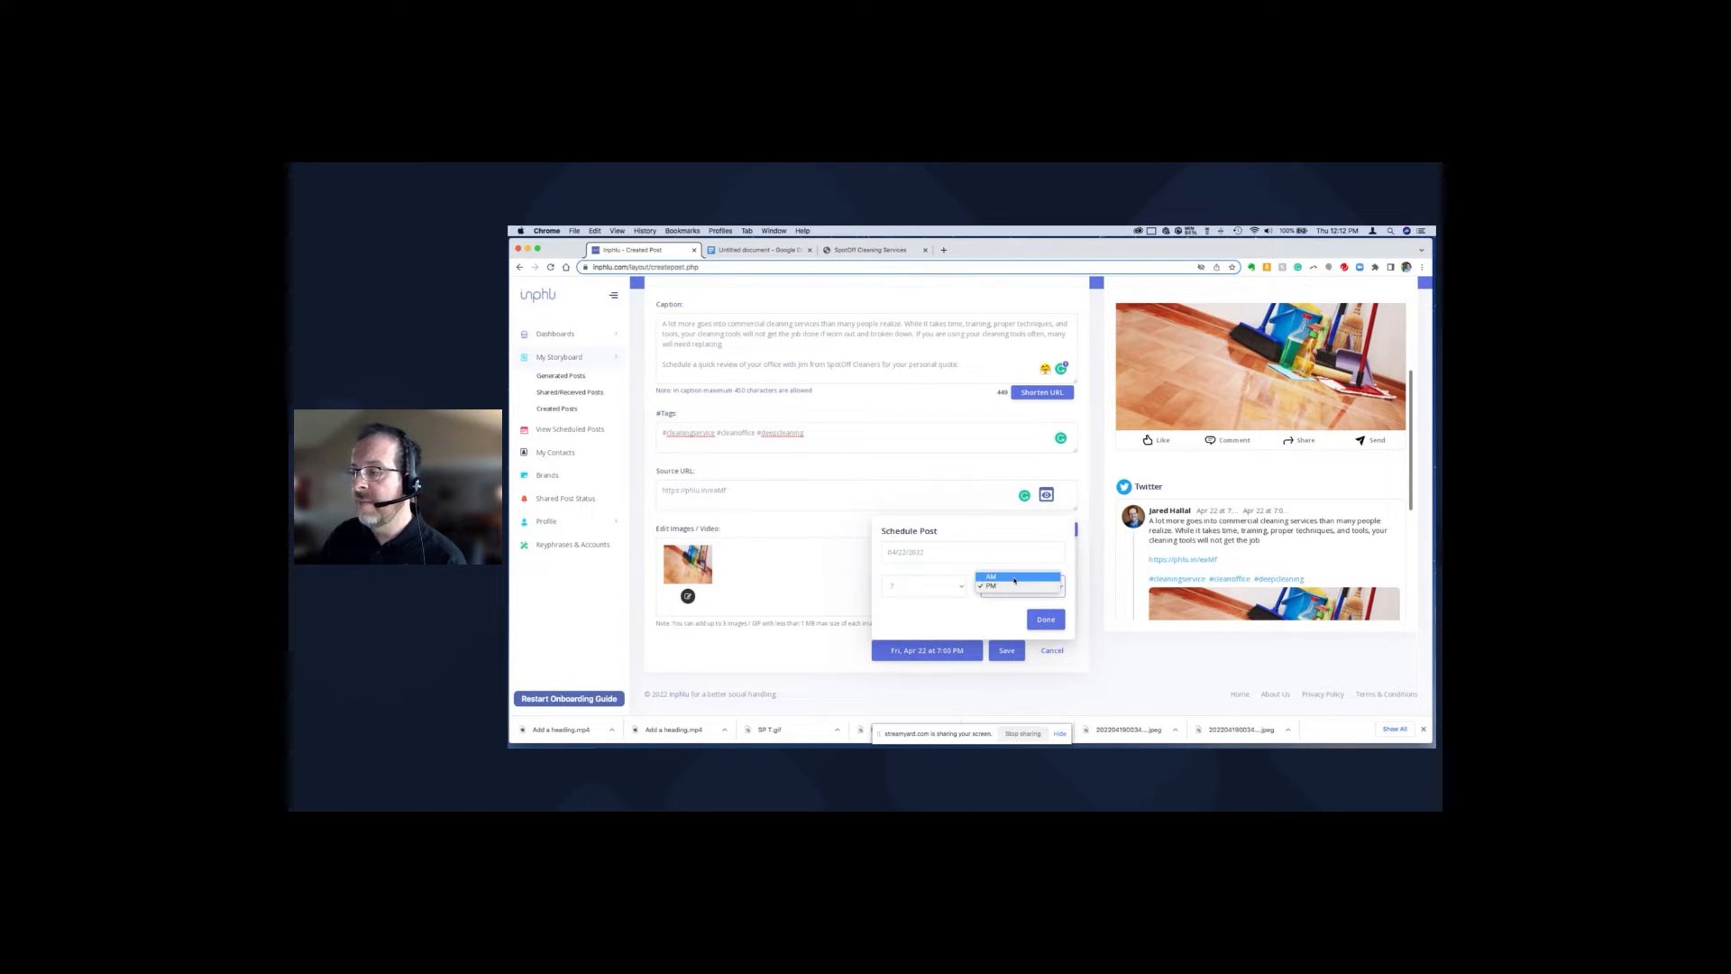
{"action": "left_click", "coordinate": [1010, 574]}
{"action": "left_click", "coordinate": [1046, 619]}
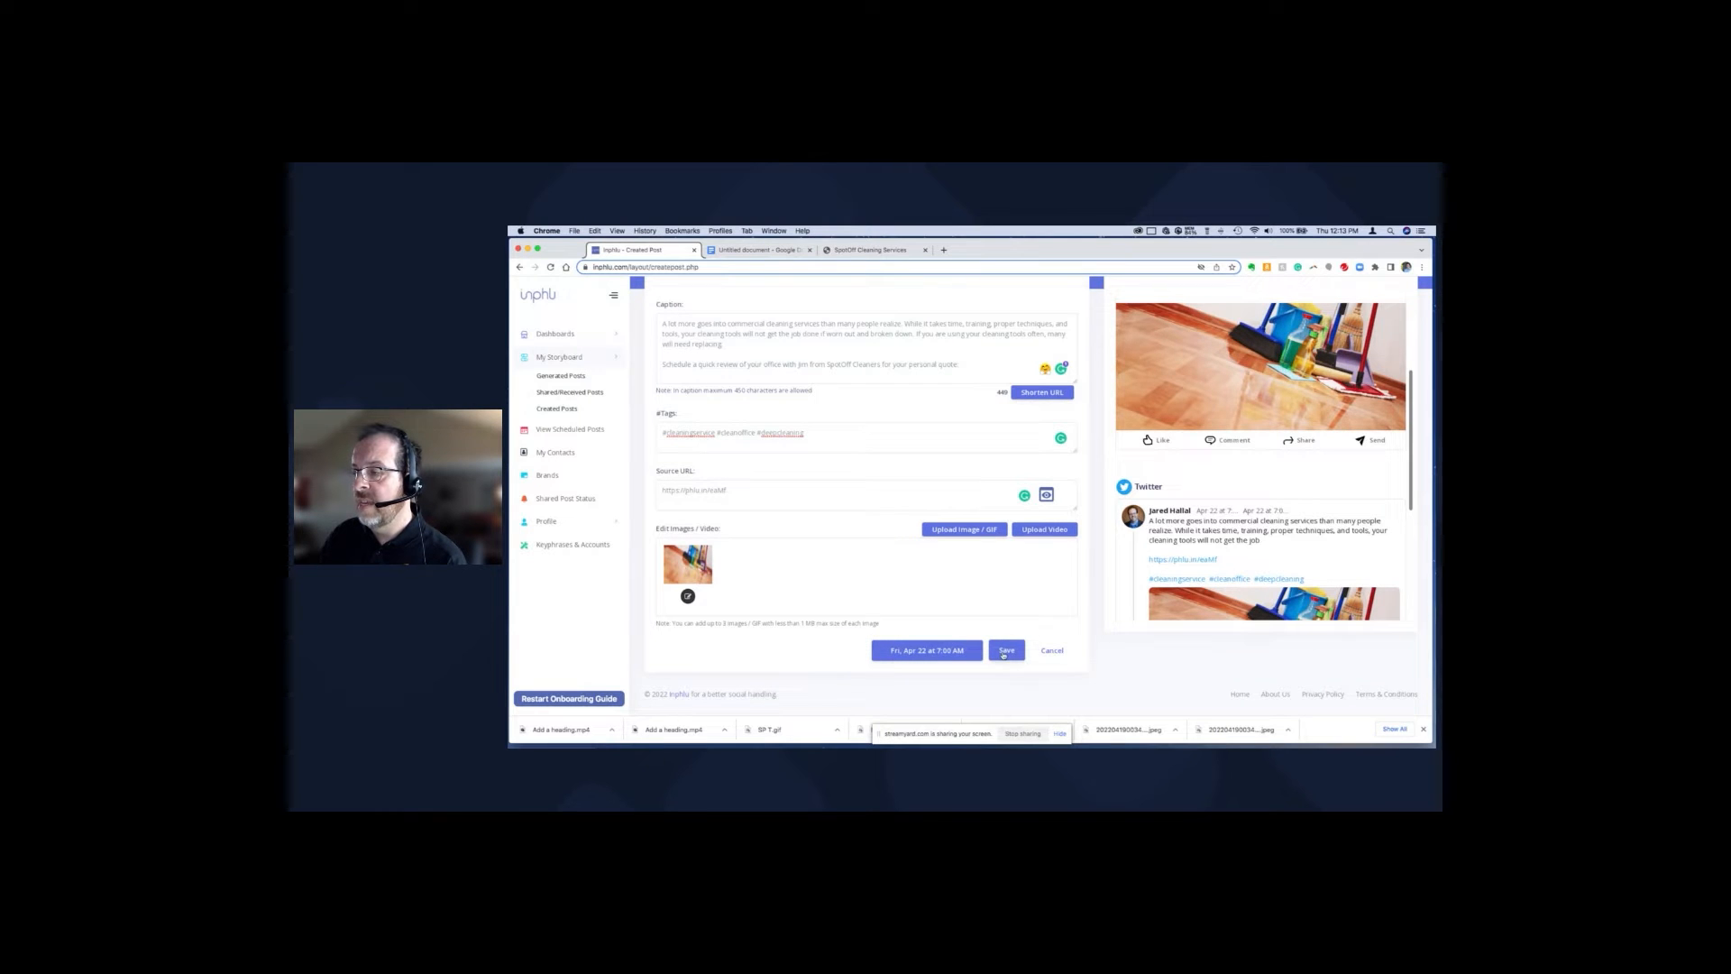
{"action": "left_click", "coordinate": [1006, 651]}
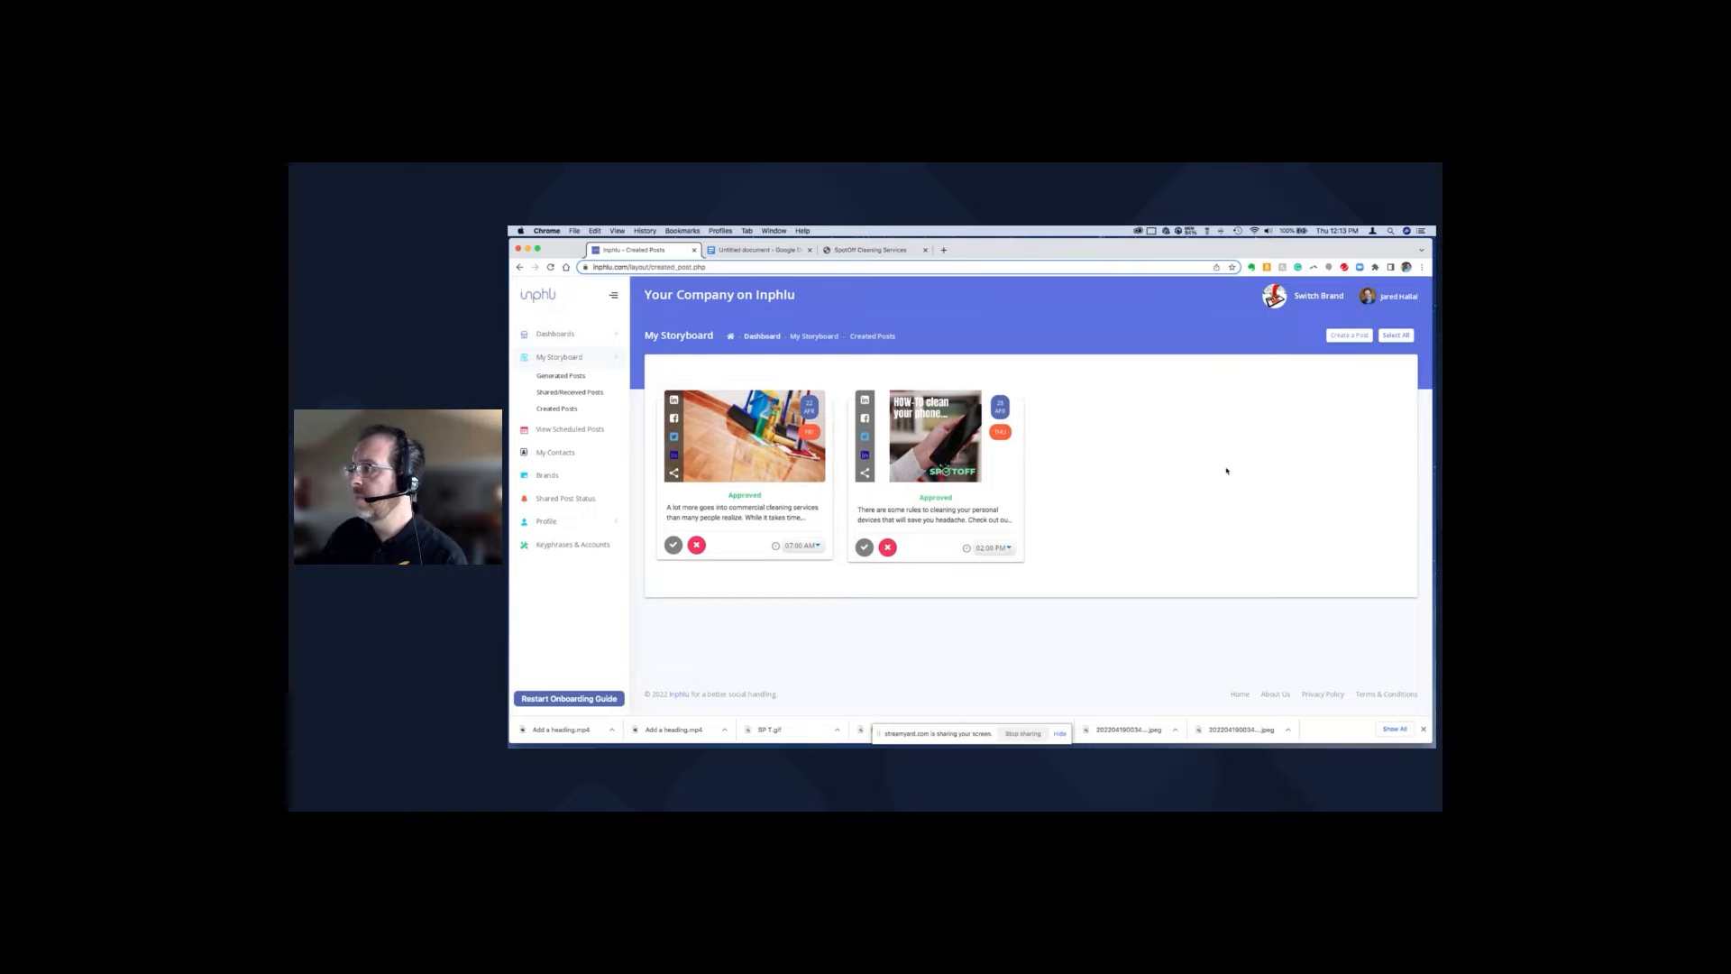
Delete the used "Post for April 22" section from the Google Docs document.
{"action": "left_click", "coordinate": [760, 250]}
{"action": "left_click_drag", "start_coordinate": [810, 527], "coordinate": [726, 444]}
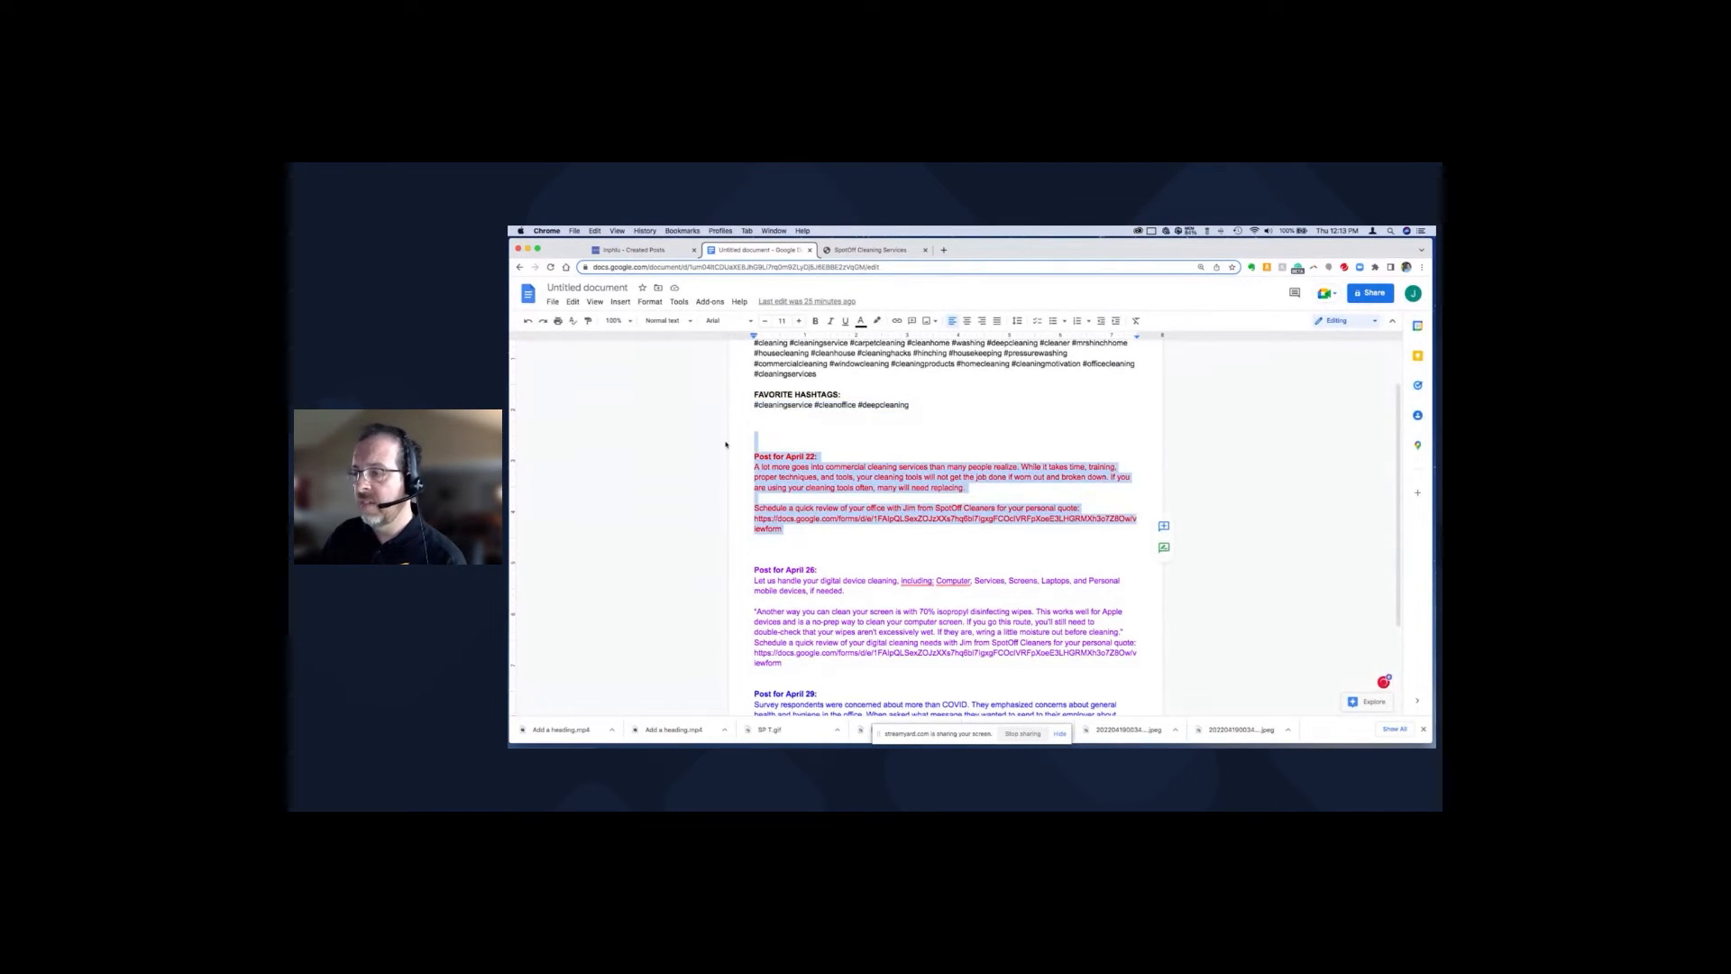
{"action": "key", "text": "BackSpace"}
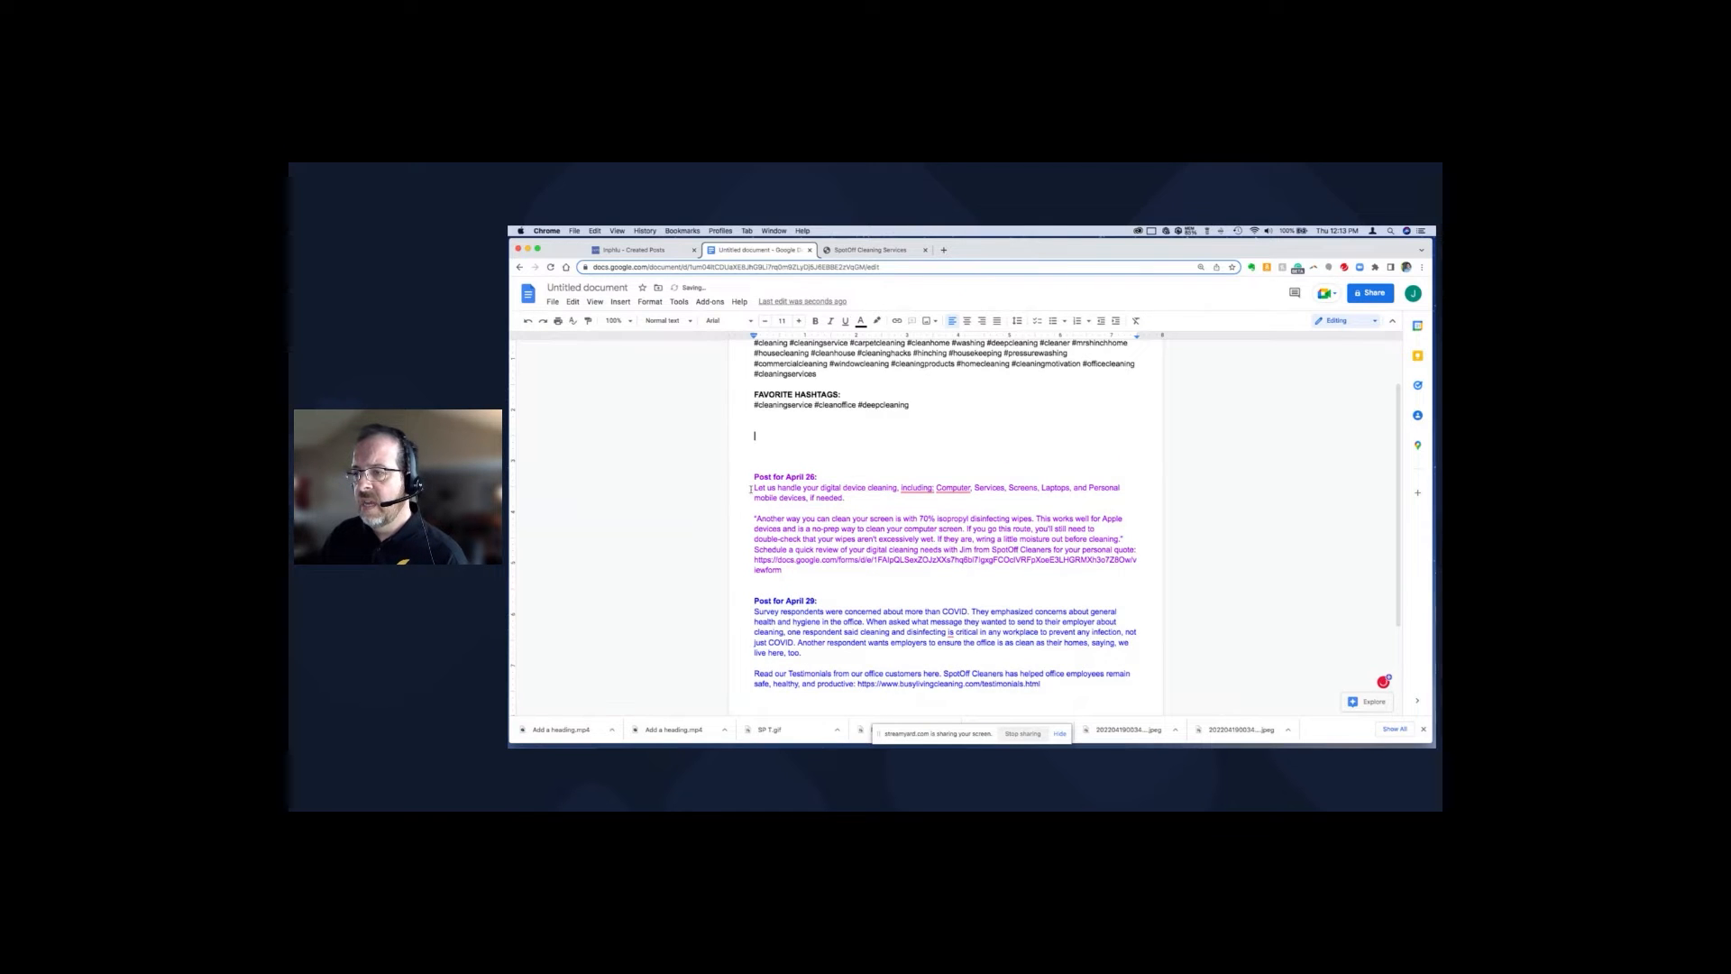
Copy the "Post for April 26" text into a new Inphlu post's caption and remove its cut-off last sentence.
{"action": "left_click", "coordinate": [810, 572], "text": "shift"}
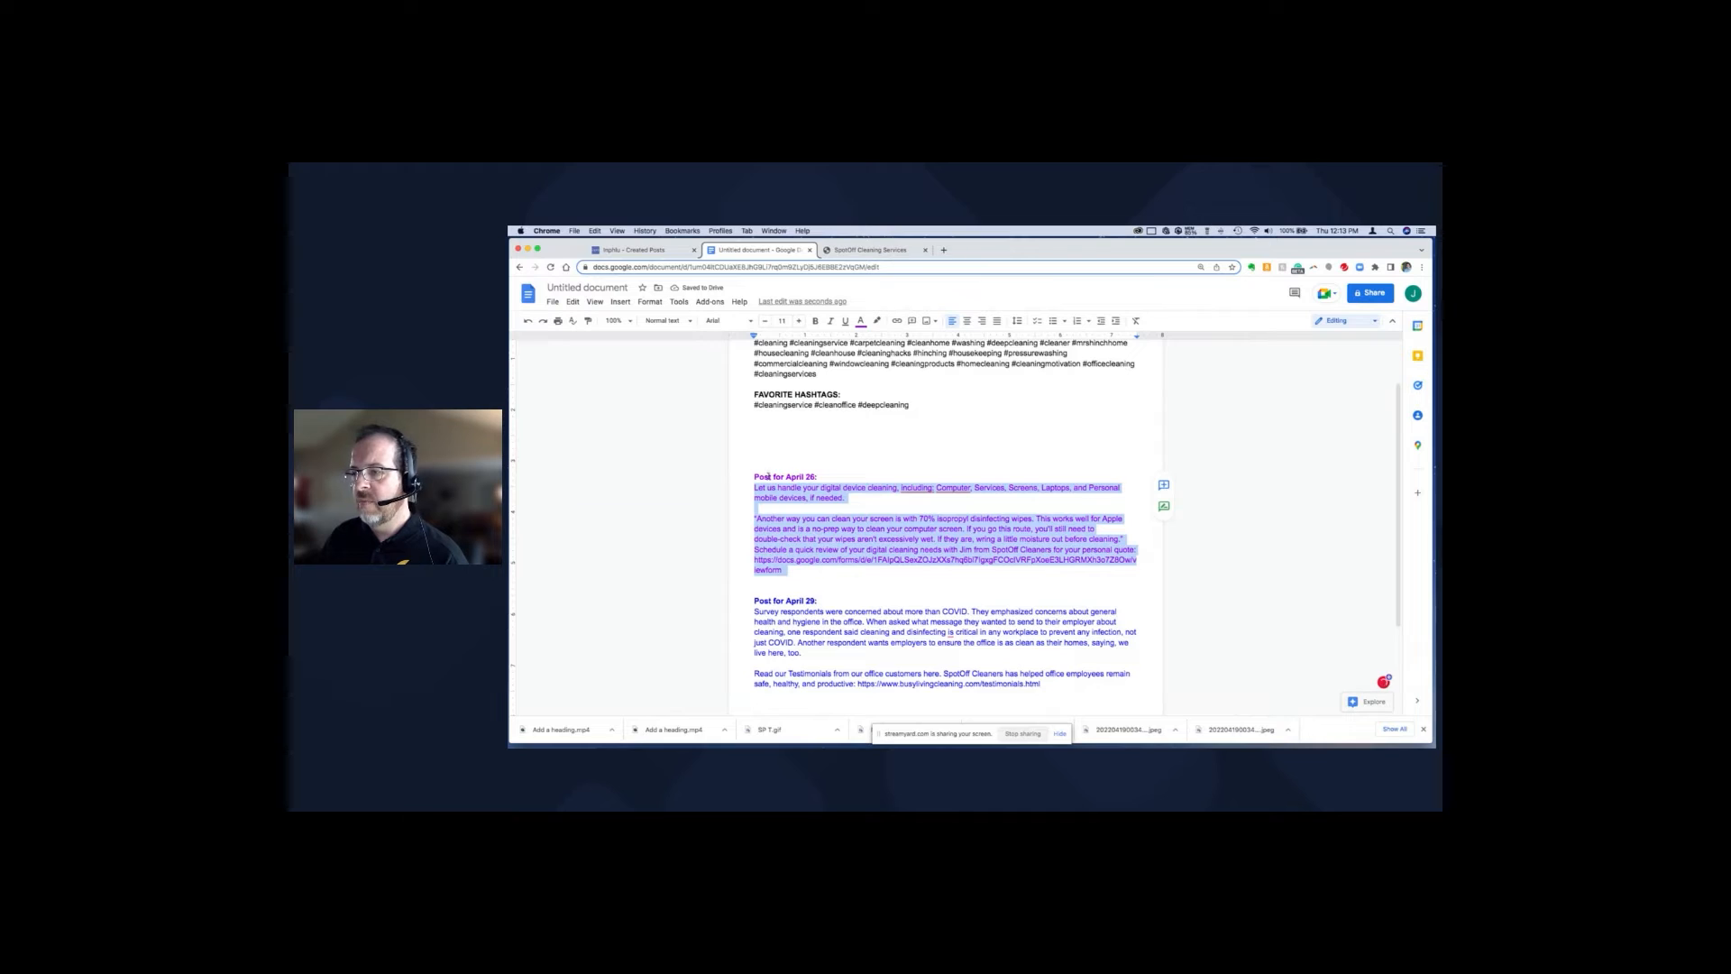
{"action": "left_click", "coordinate": [649, 254]}
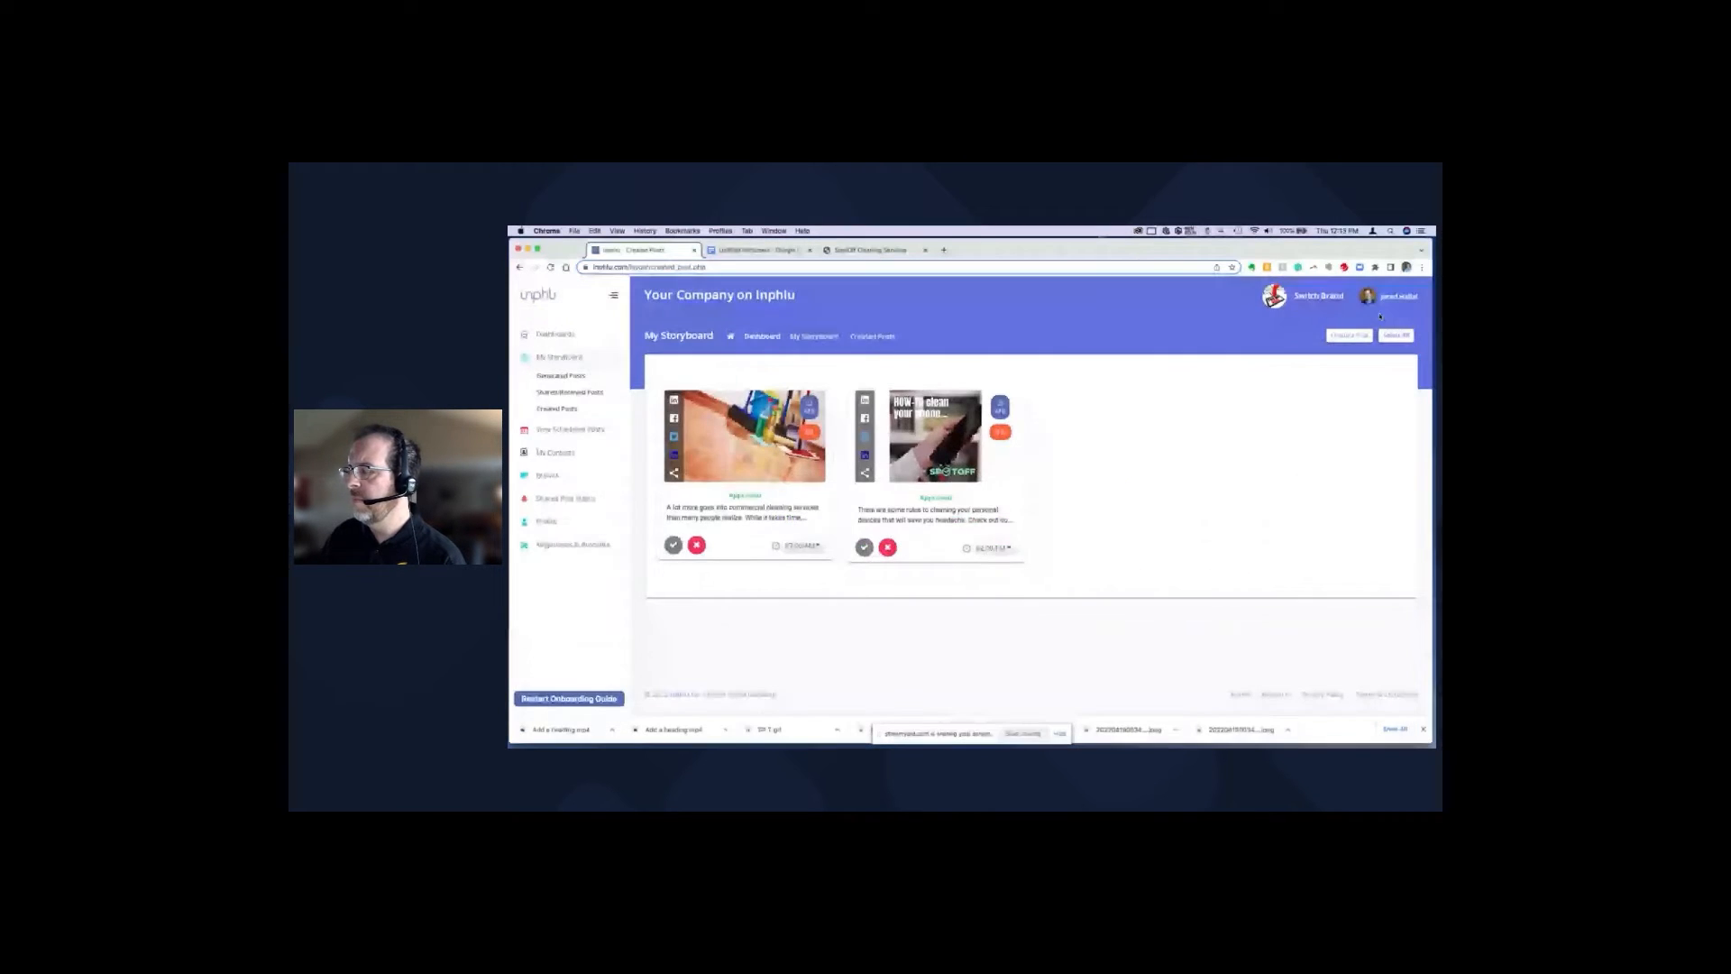
{"action": "key", "text": "super+r"}
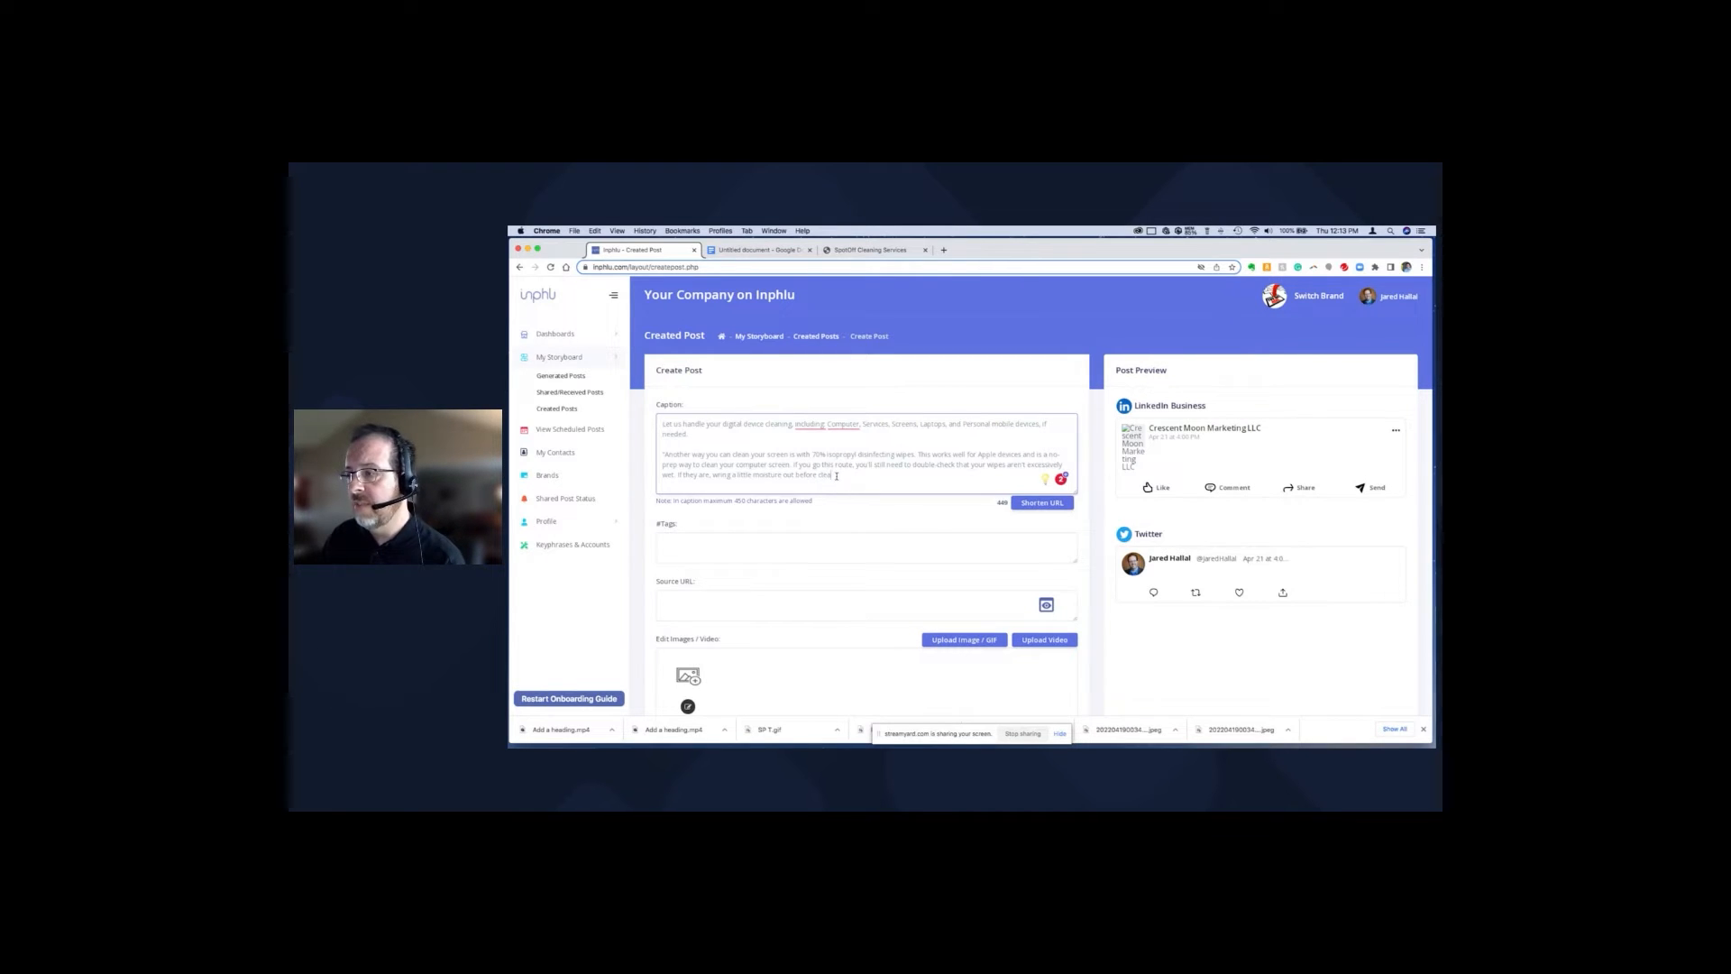
{"action": "left_click_drag", "start_coordinate": [837, 476], "coordinate": [677, 475]}
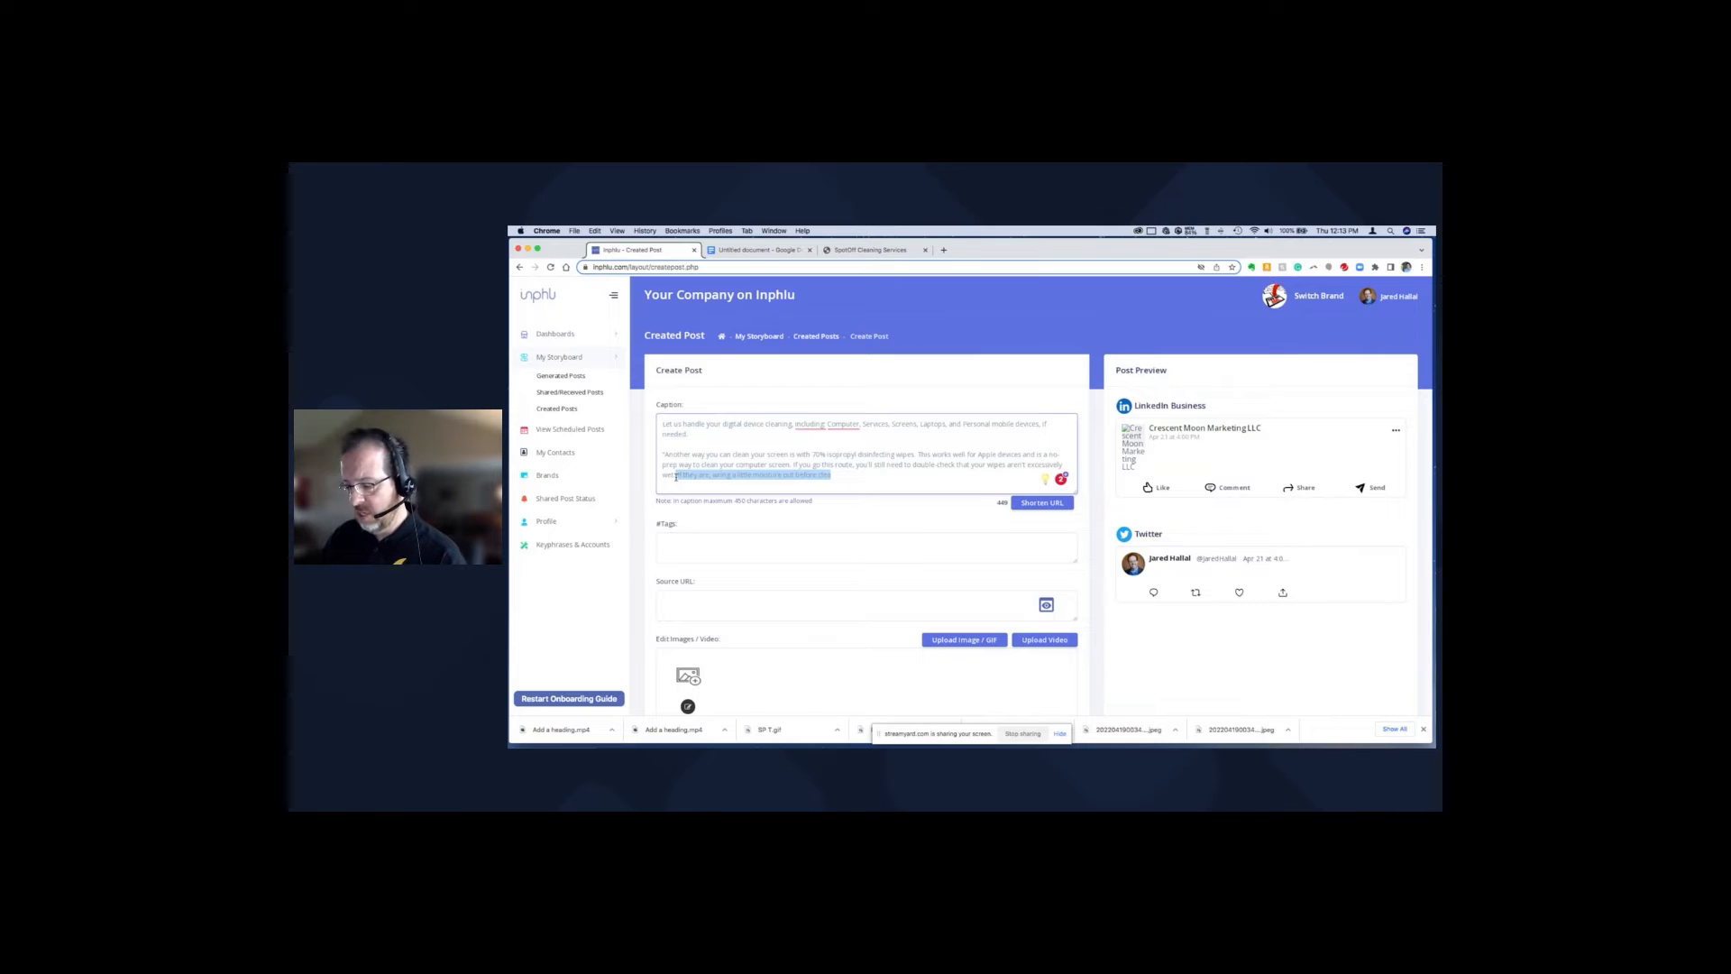
{"action": "key", "text": "BackSpace"}
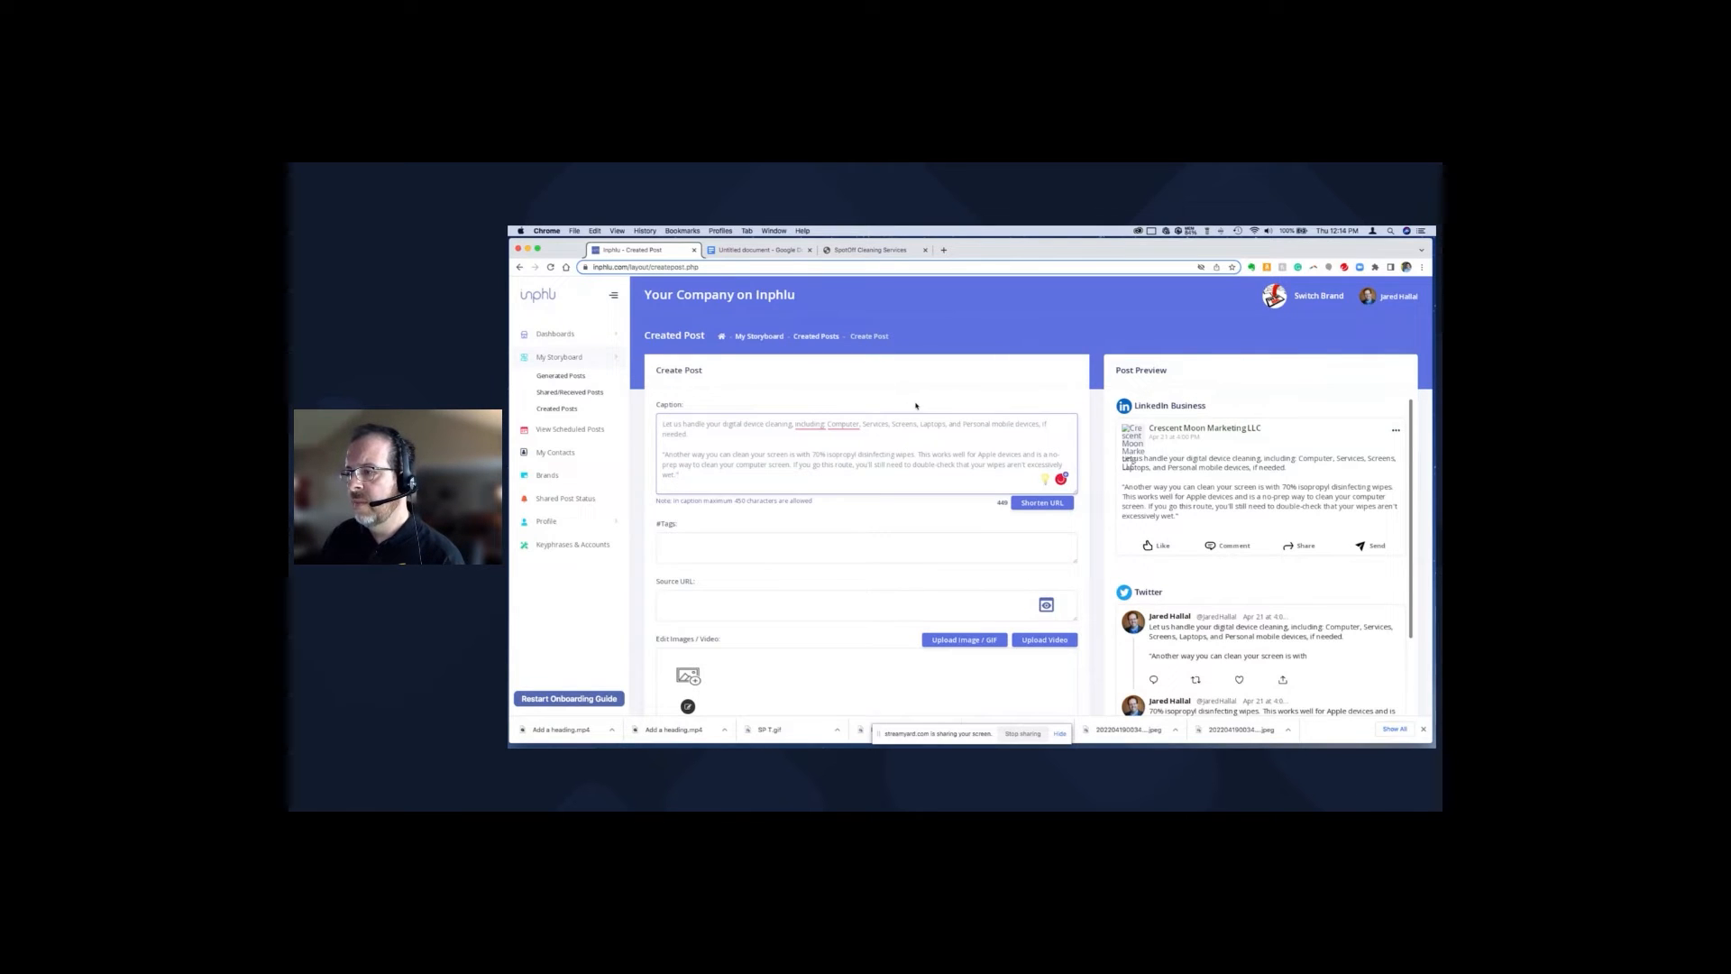
Copy the form link of the April 26 post from Google Docs to the end of the caption and shorten it.
{"action": "left_click", "coordinate": [761, 250]}
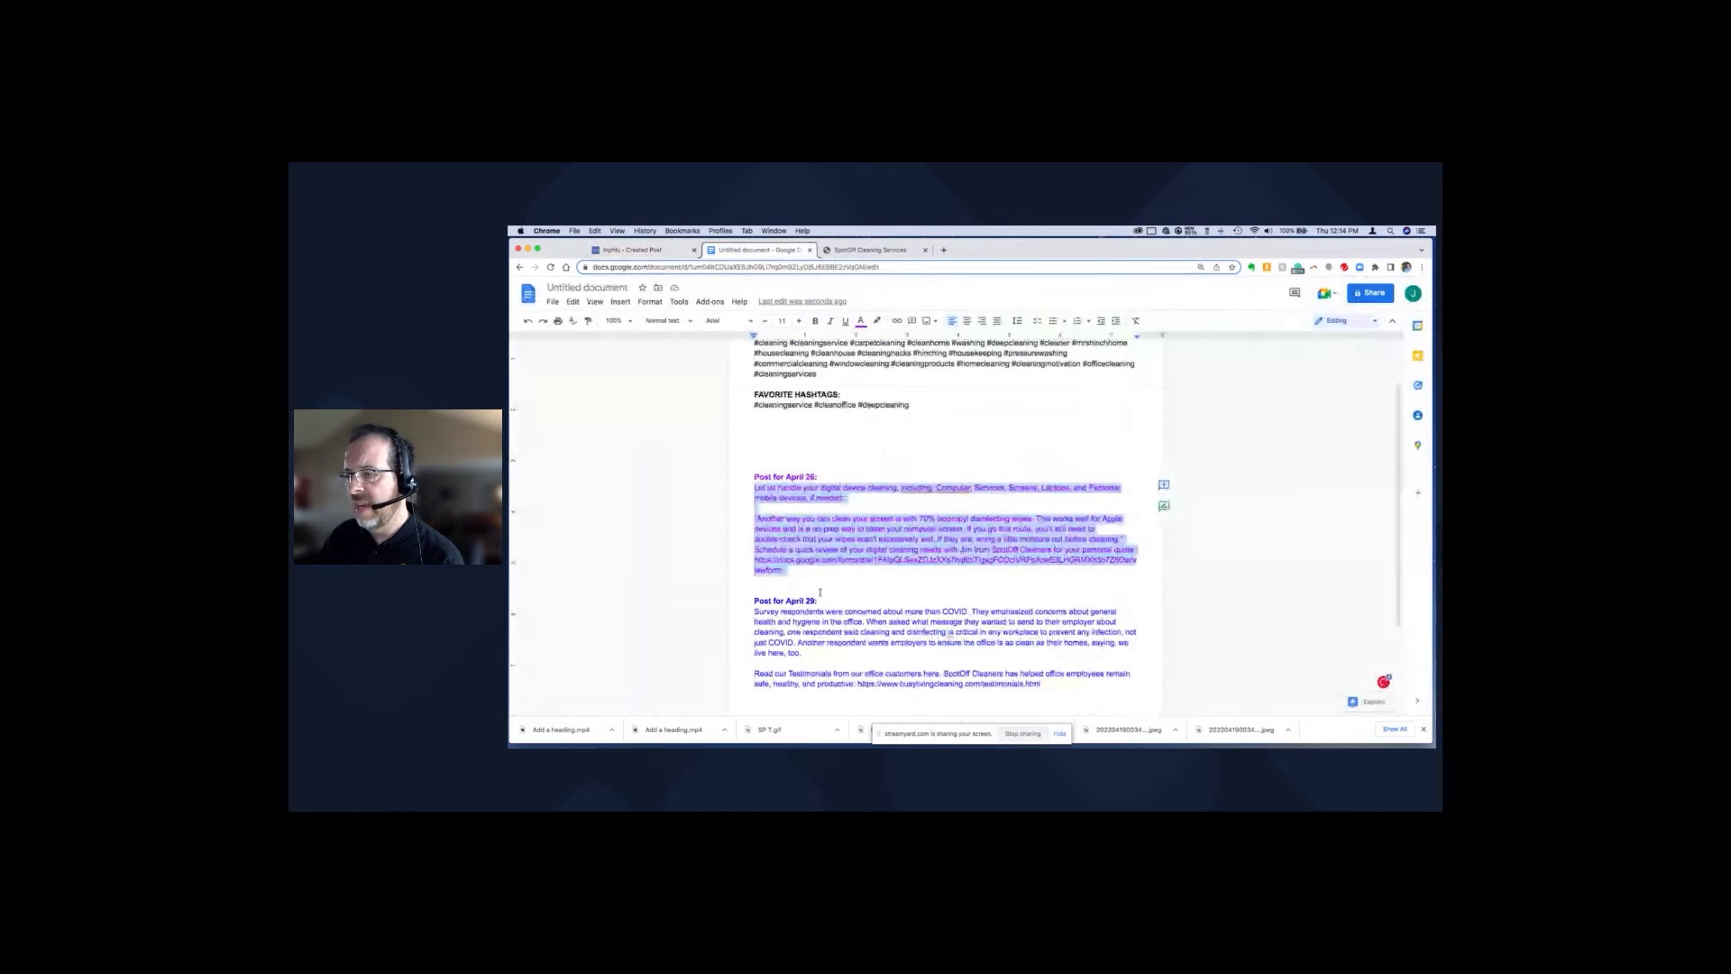
{"action": "left_click_drag", "start_coordinate": [784, 569], "coordinate": [757, 561]}
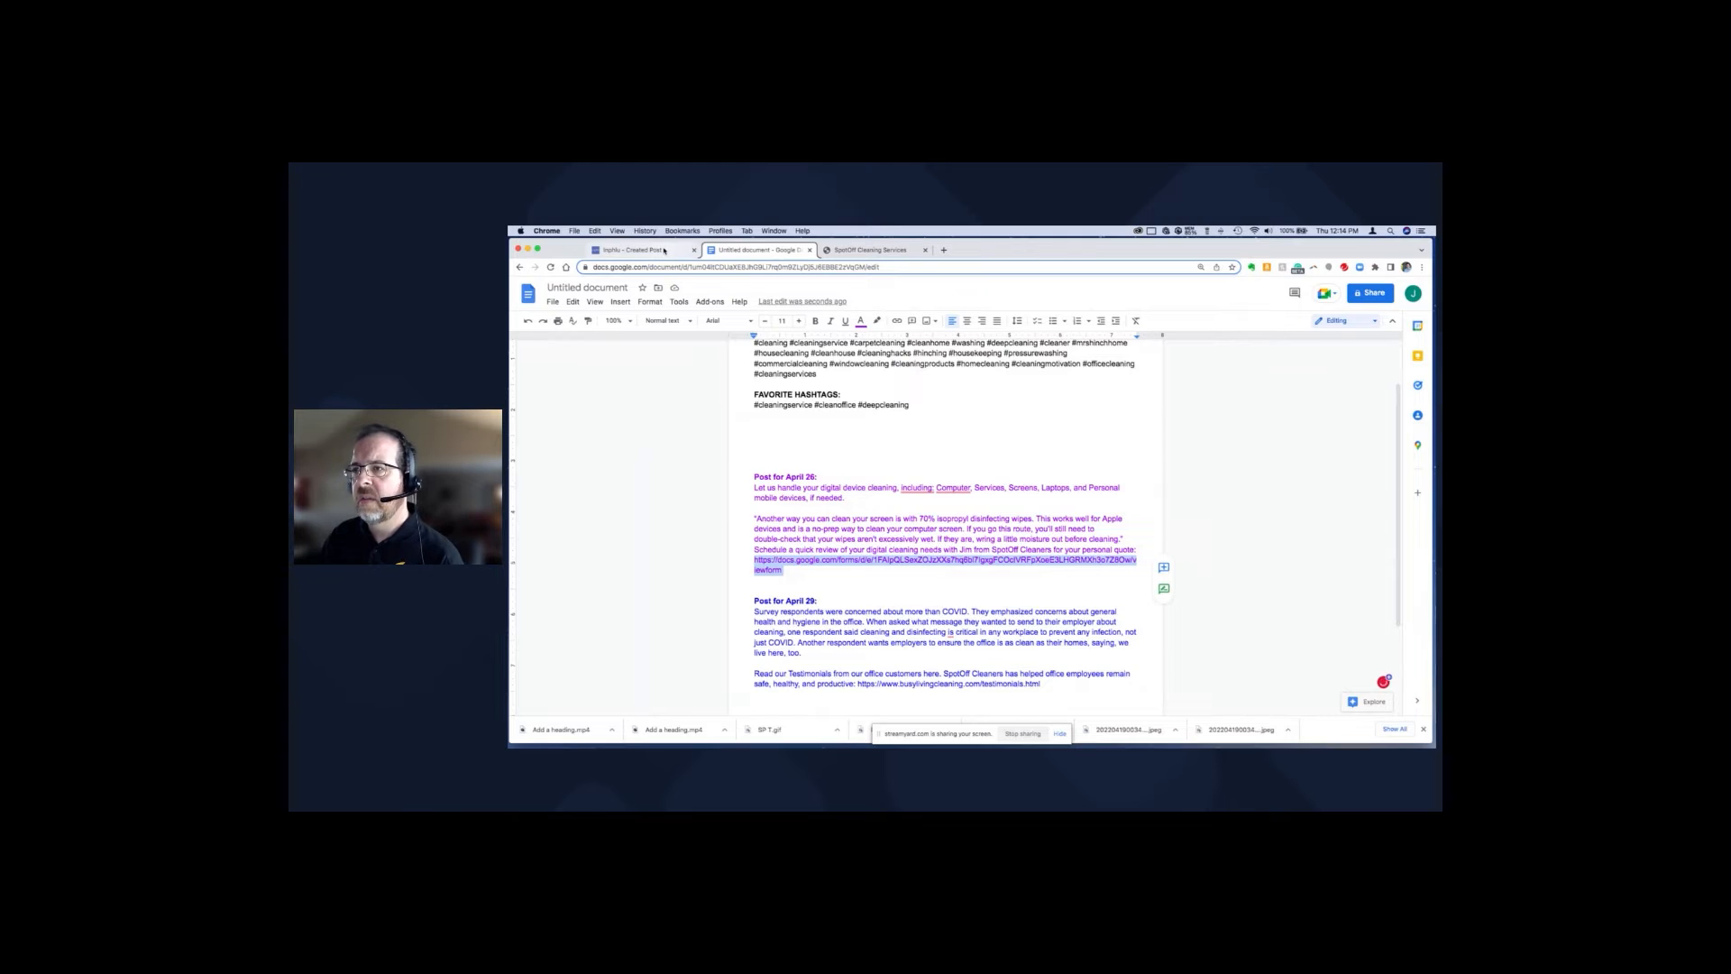
{"action": "left_click", "coordinate": [634, 250]}
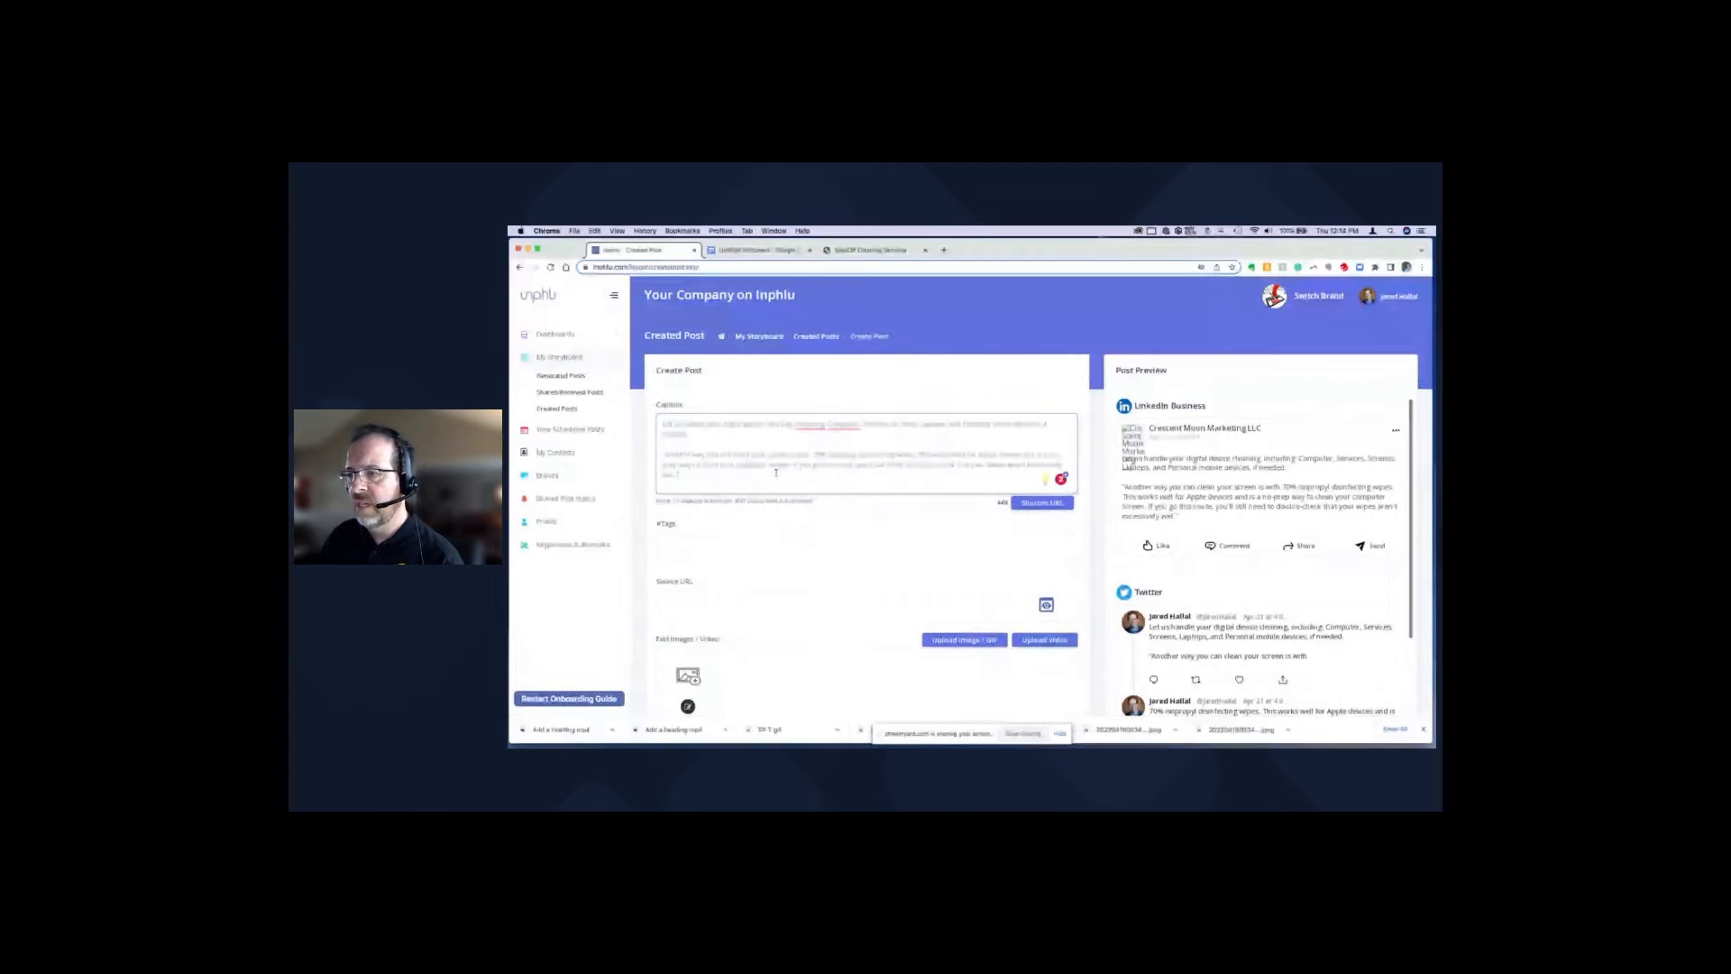
{"action": "left_click", "coordinate": [704, 603]}
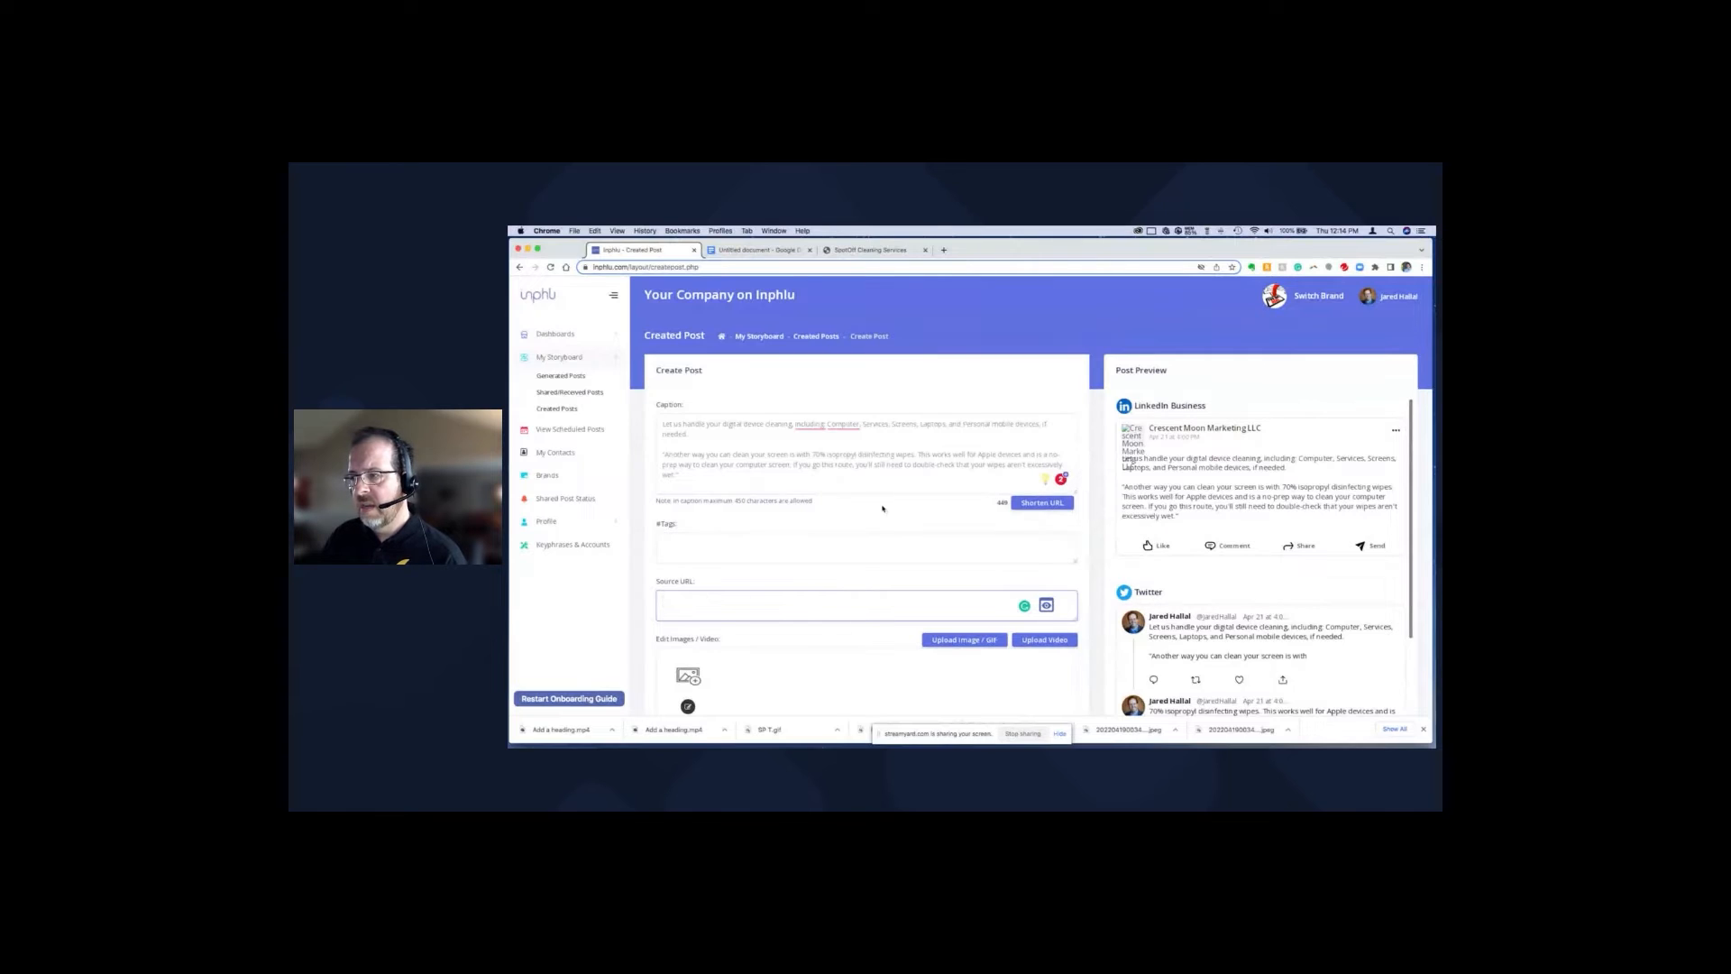
{"action": "left_click", "coordinate": [845, 473]}
{"action": "type", "text": "https://docs.google.com/forms/d/e/1FAIpQLSex2OjzXs"}
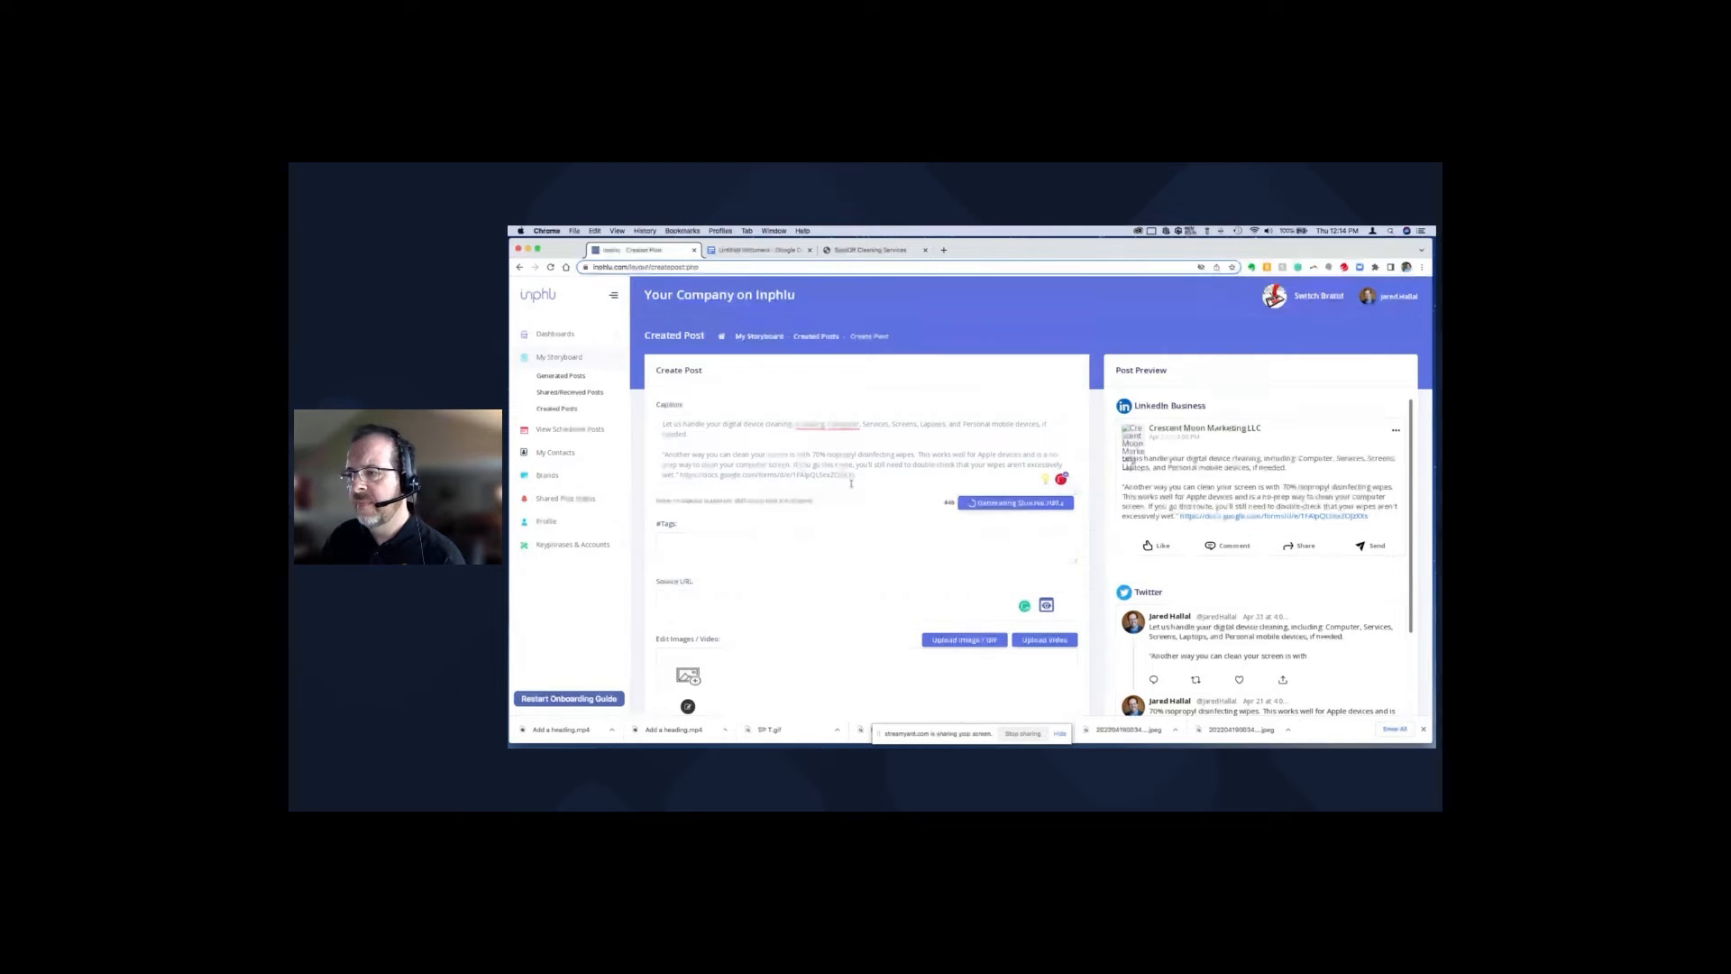
Move the shortened form link from the caption of the device-cleaning post into its source URL.
{"action": "left_click_drag", "start_coordinate": [752, 474], "coordinate": [681, 478]}
{"action": "key", "text": "ctrl+c"}
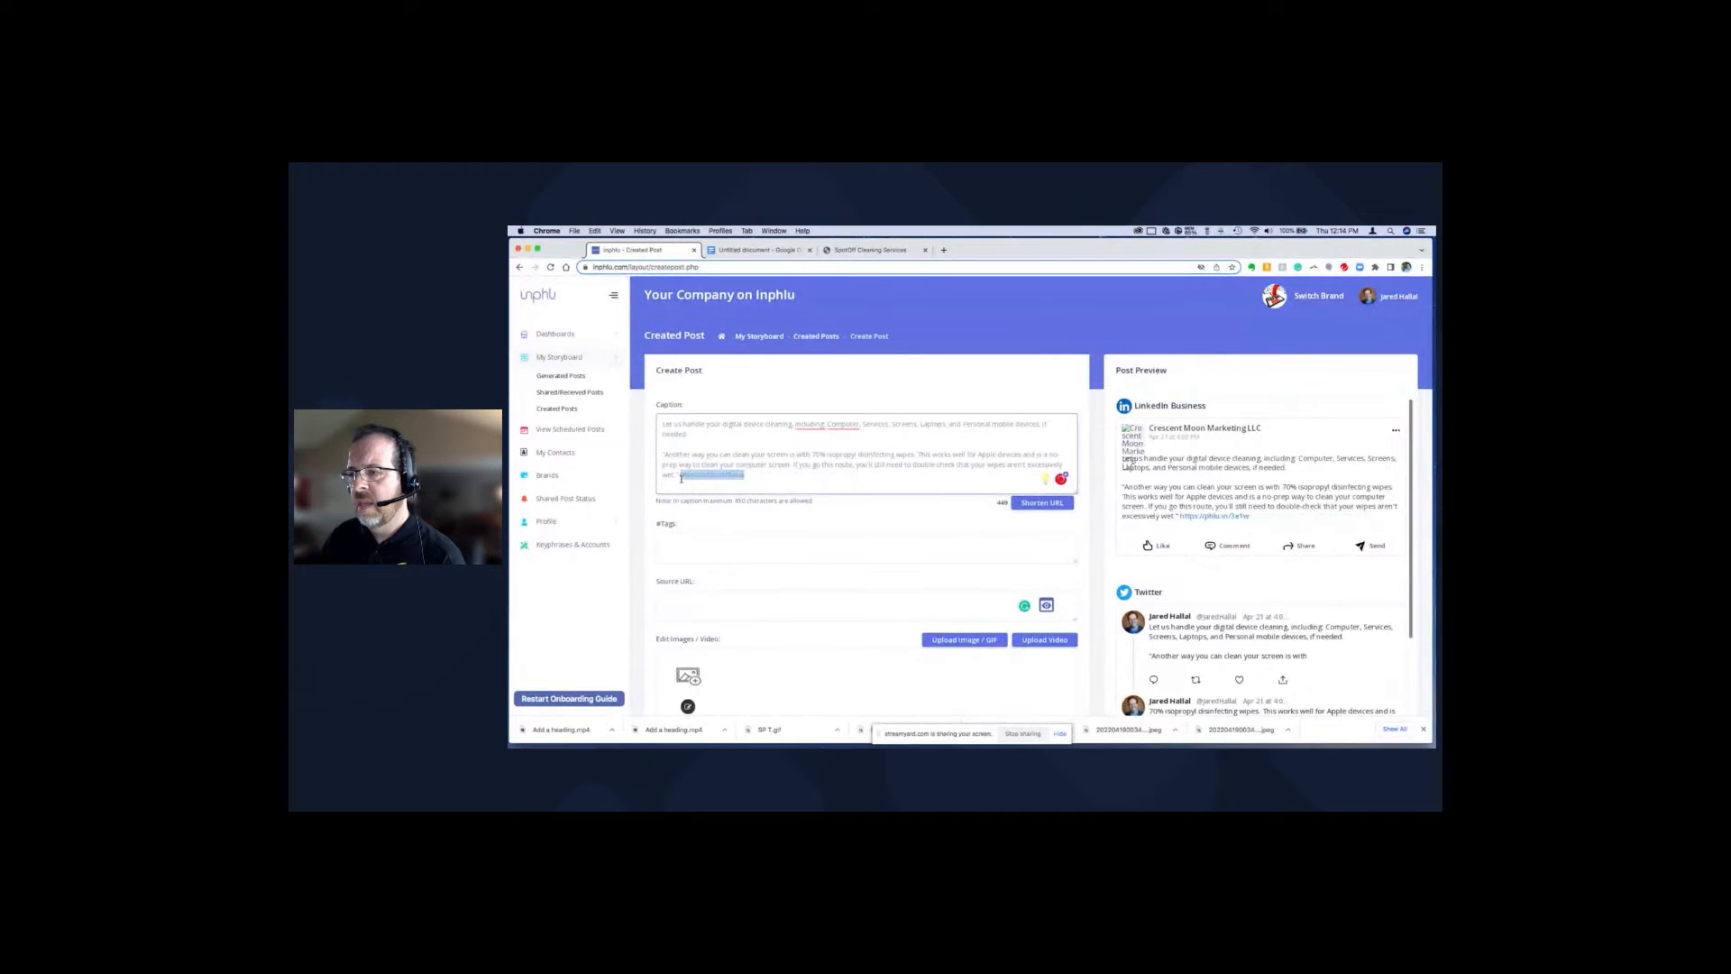
{"action": "key", "text": "BackSpace"}
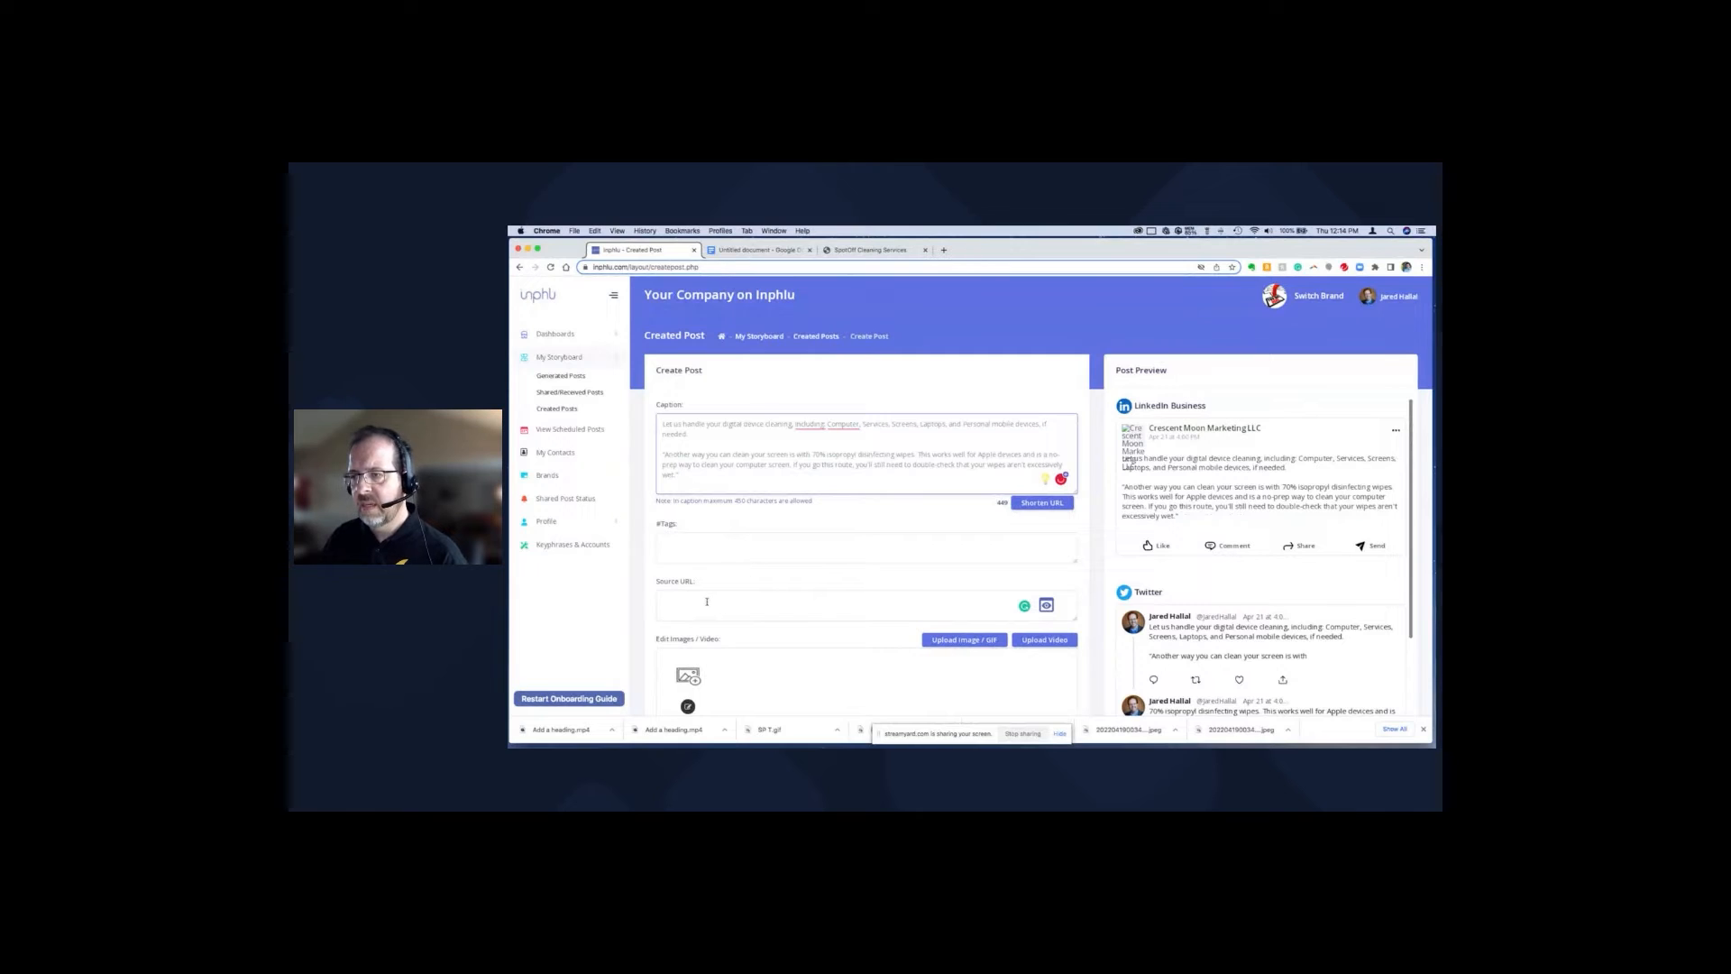
{"action": "left_click", "coordinate": [697, 600]}
{"action": "key", "text": "ctrl+v"}
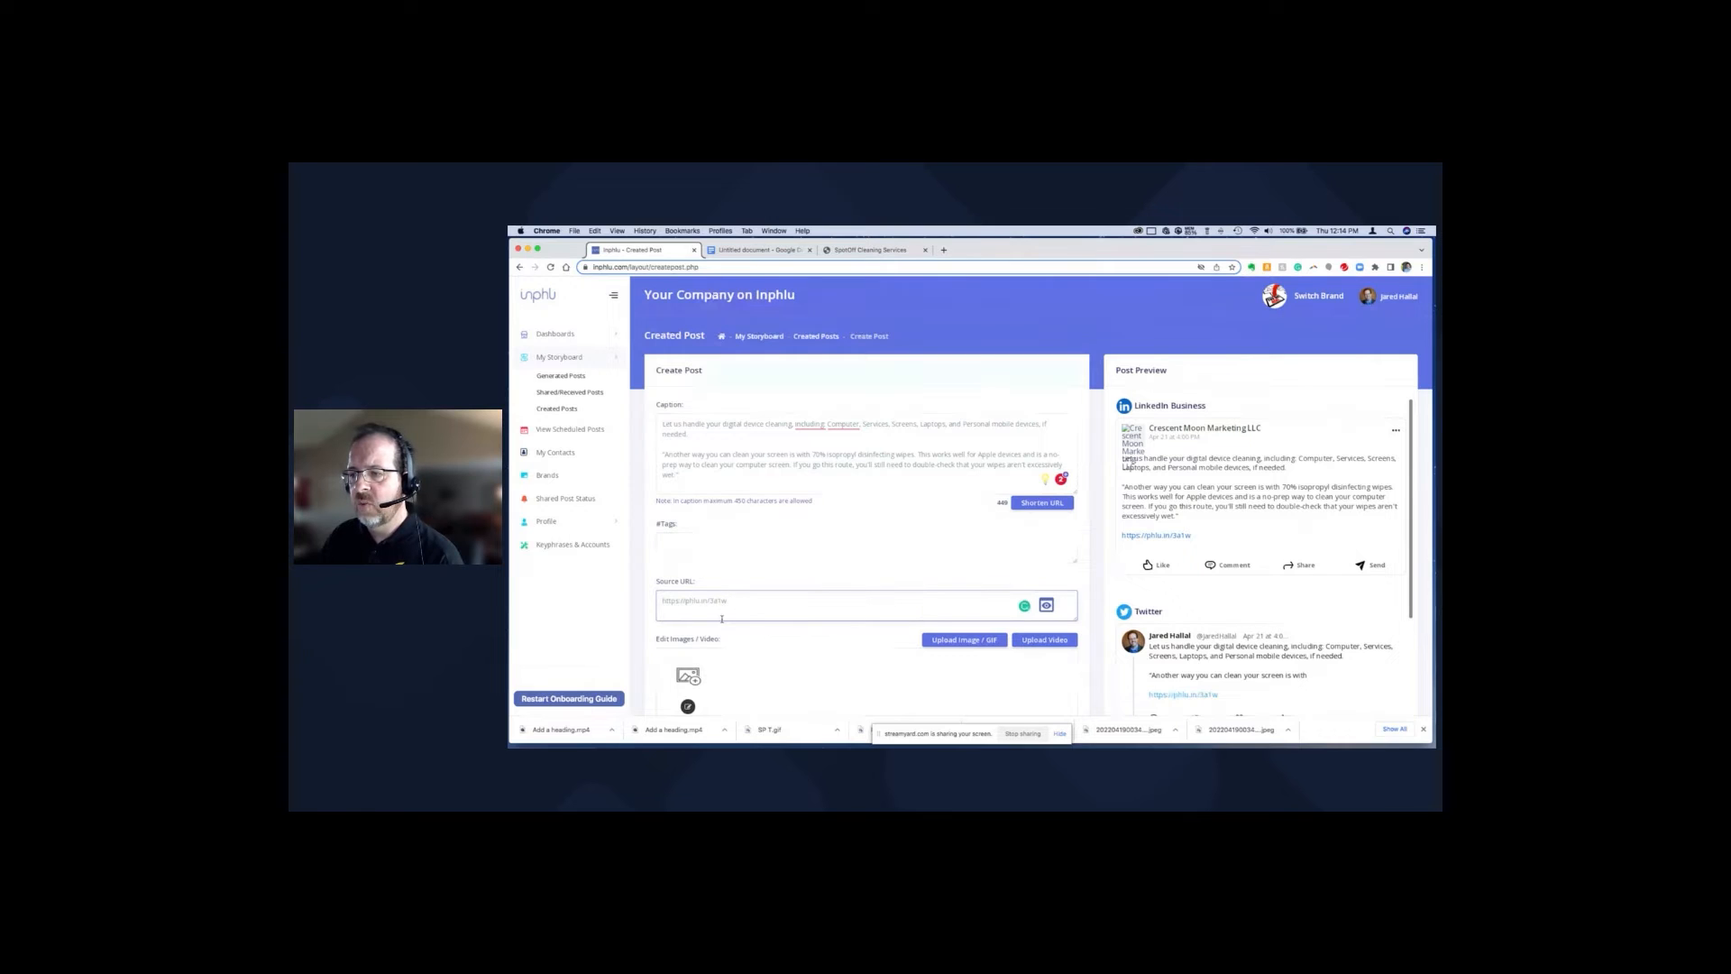
Copy the favorite hashtags #cleaningservice #cleanoffice #deepcleaning from Google Docs into the tags of the Inphlu device-cleaning post.
{"action": "left_click", "coordinate": [766, 251]}
{"action": "triple_click", "coordinate": [831, 404]}
{"action": "key", "text": "cmd+c"}
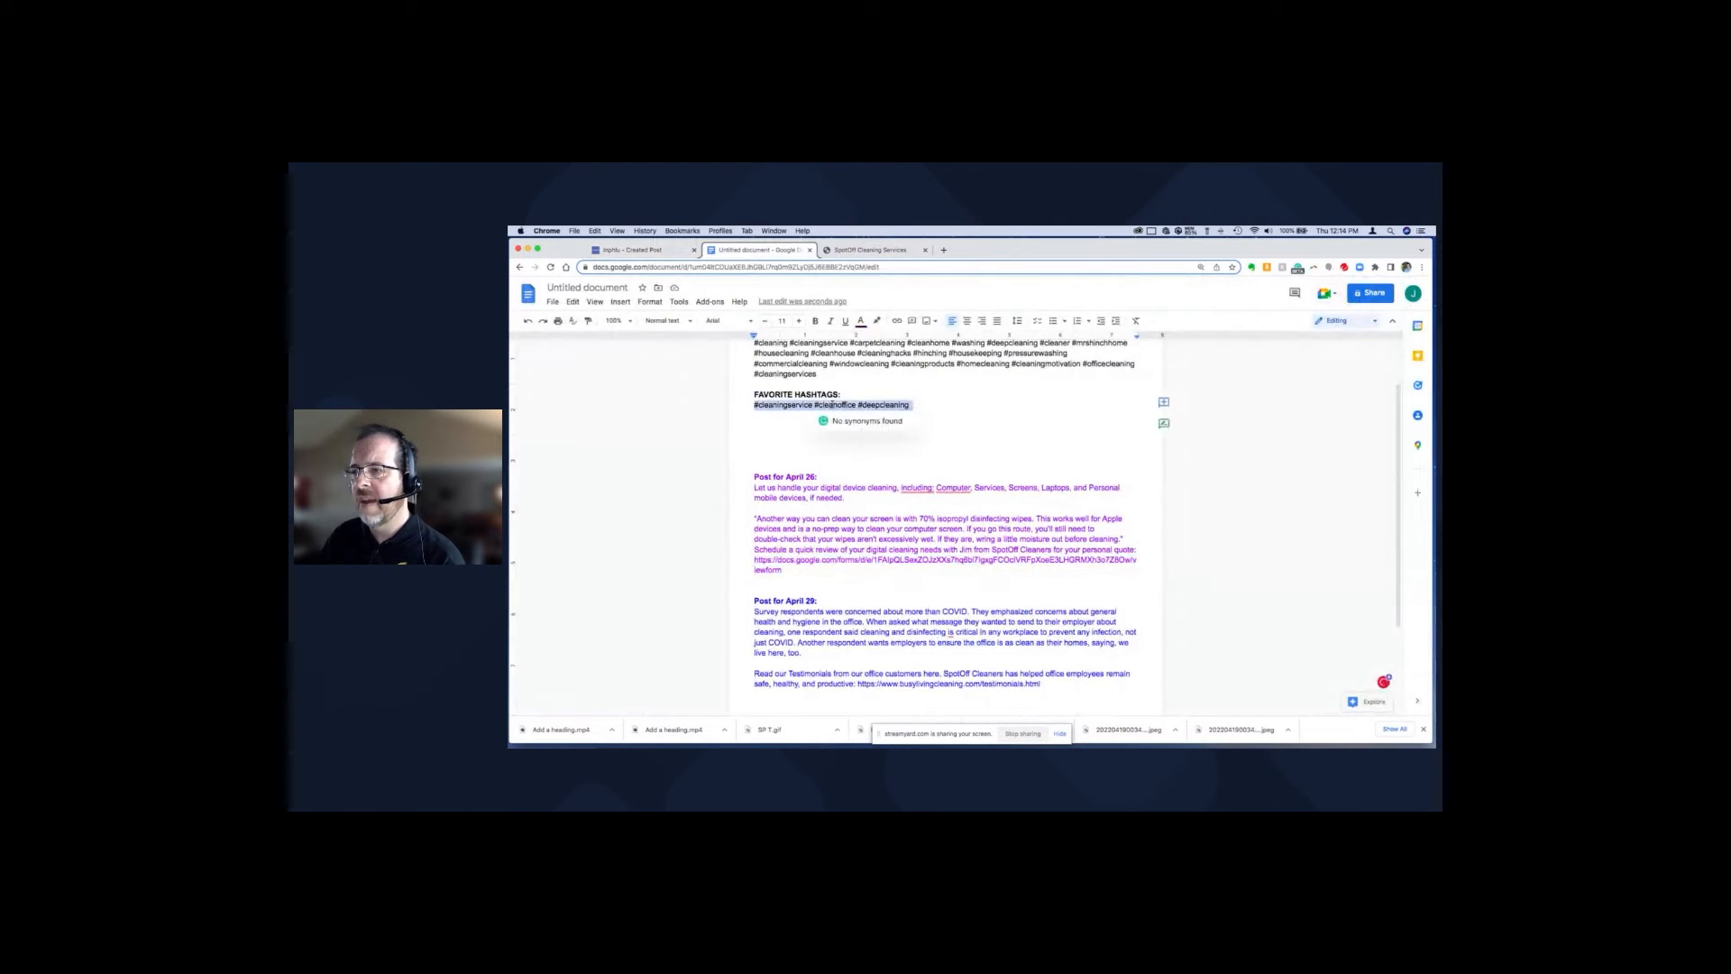
{"action": "left_click", "coordinate": [635, 250]}
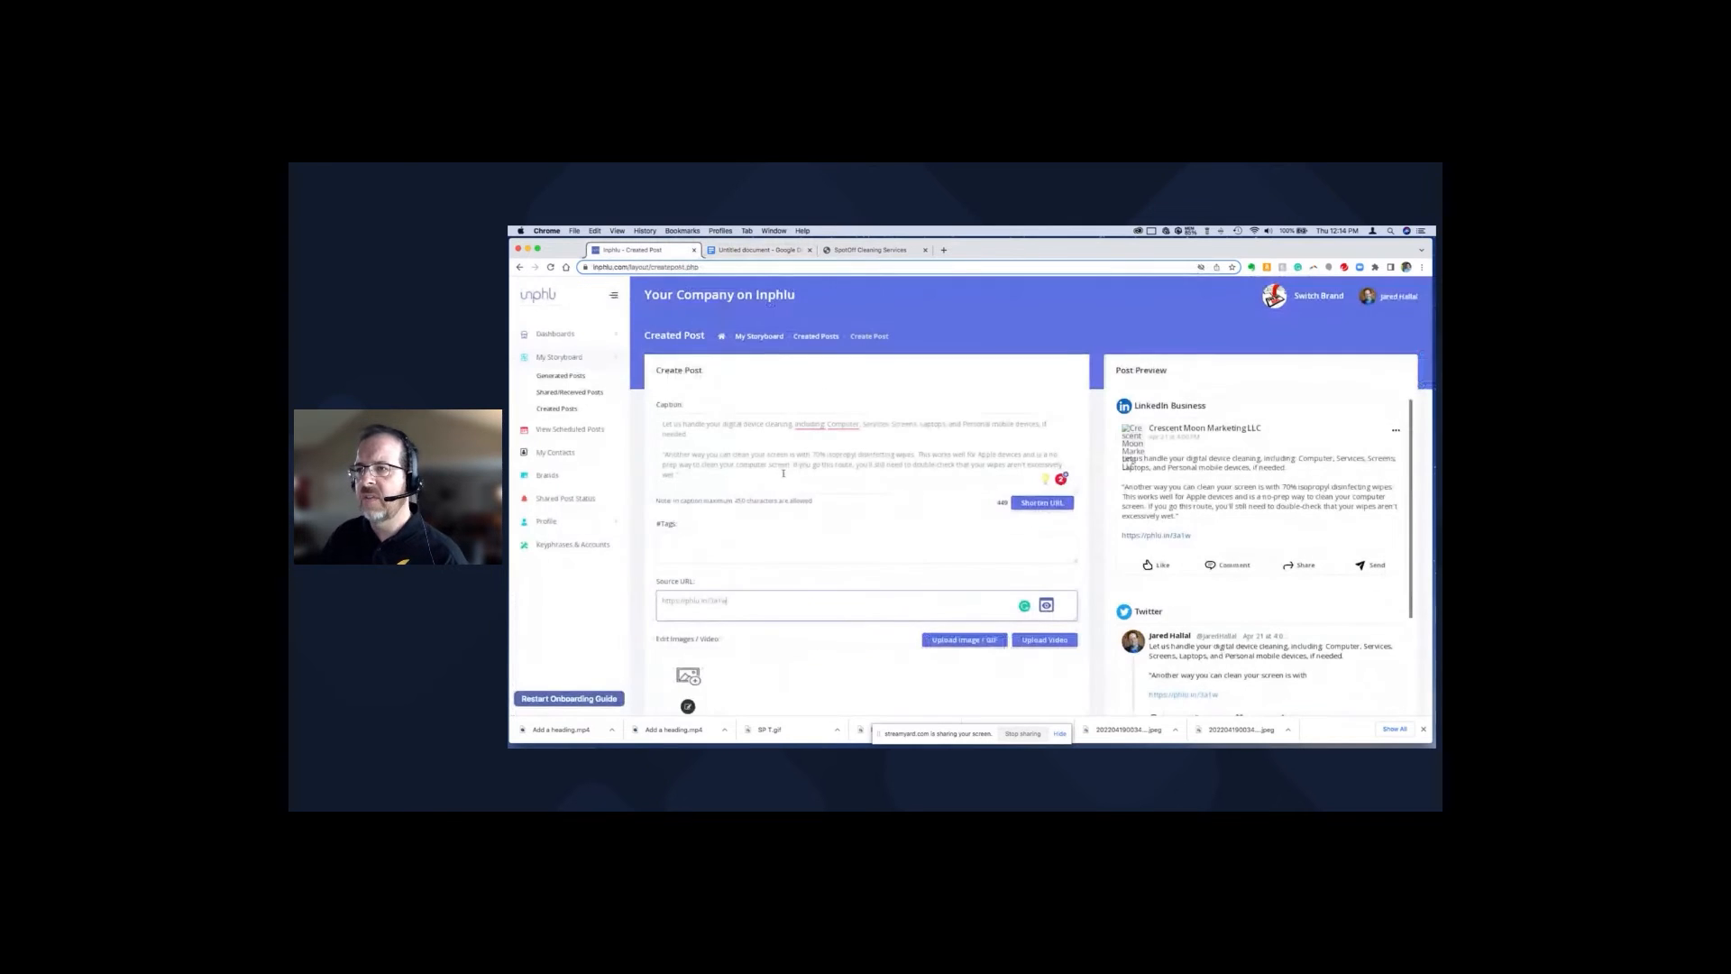
{"action": "left_click", "coordinate": [698, 561]}
{"action": "key", "text": "cmd+v"}
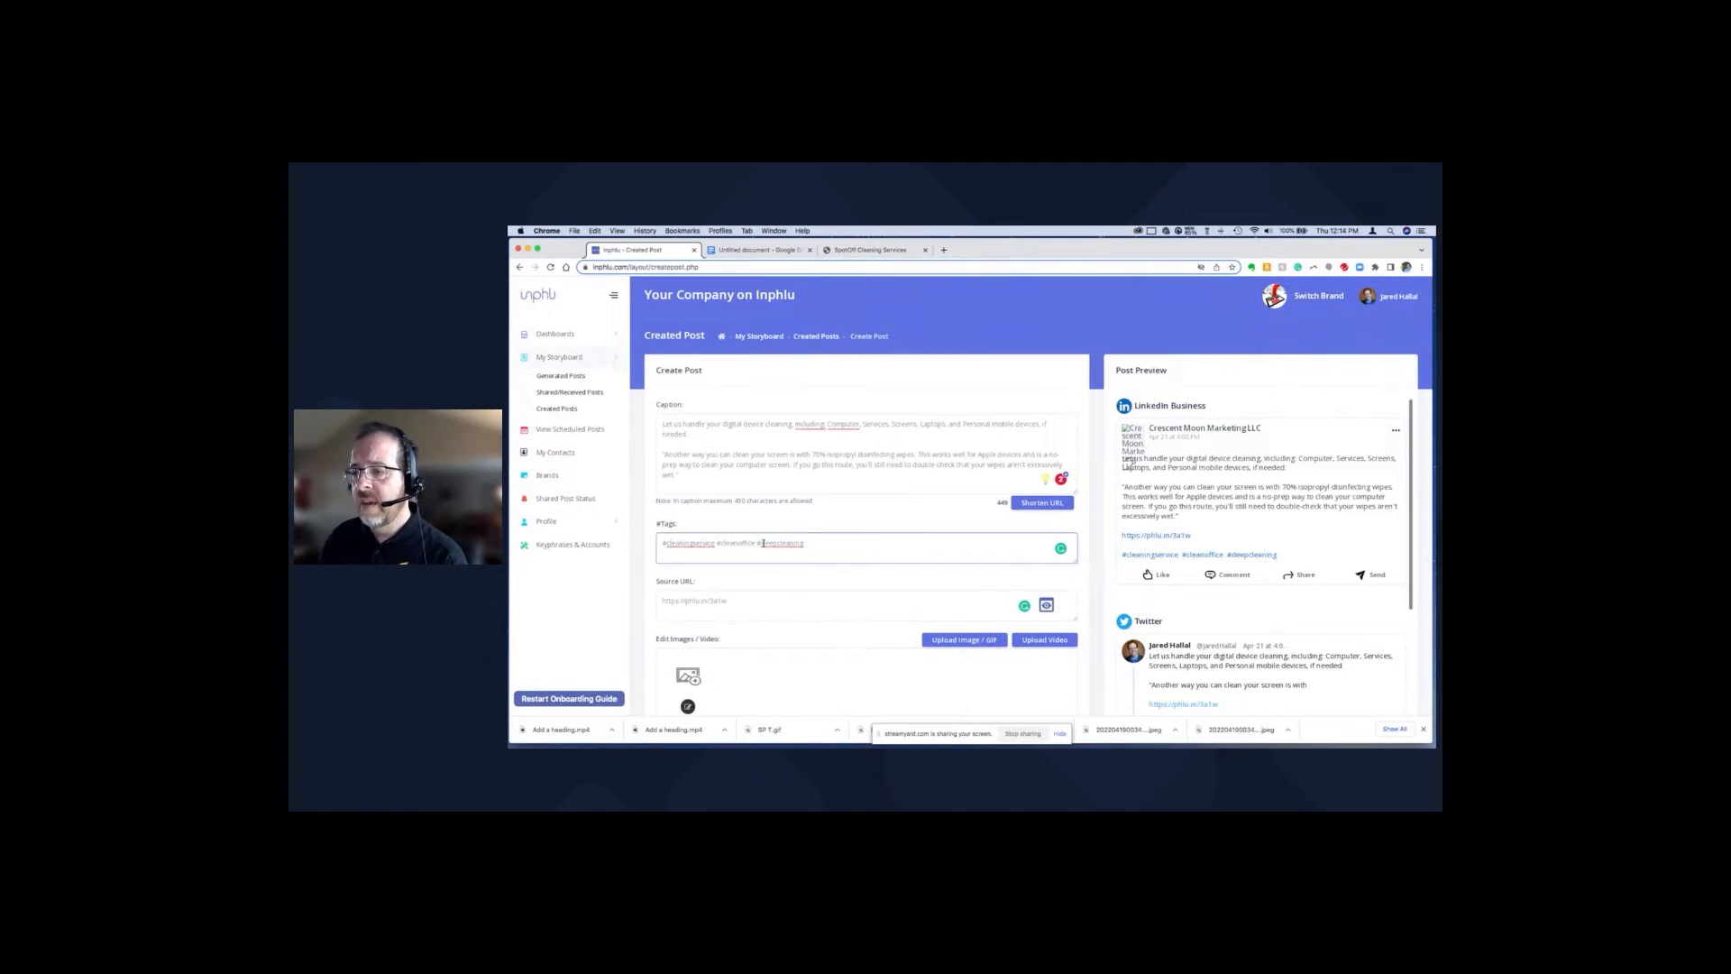
{"action": "key", "text": "BackSpace"}
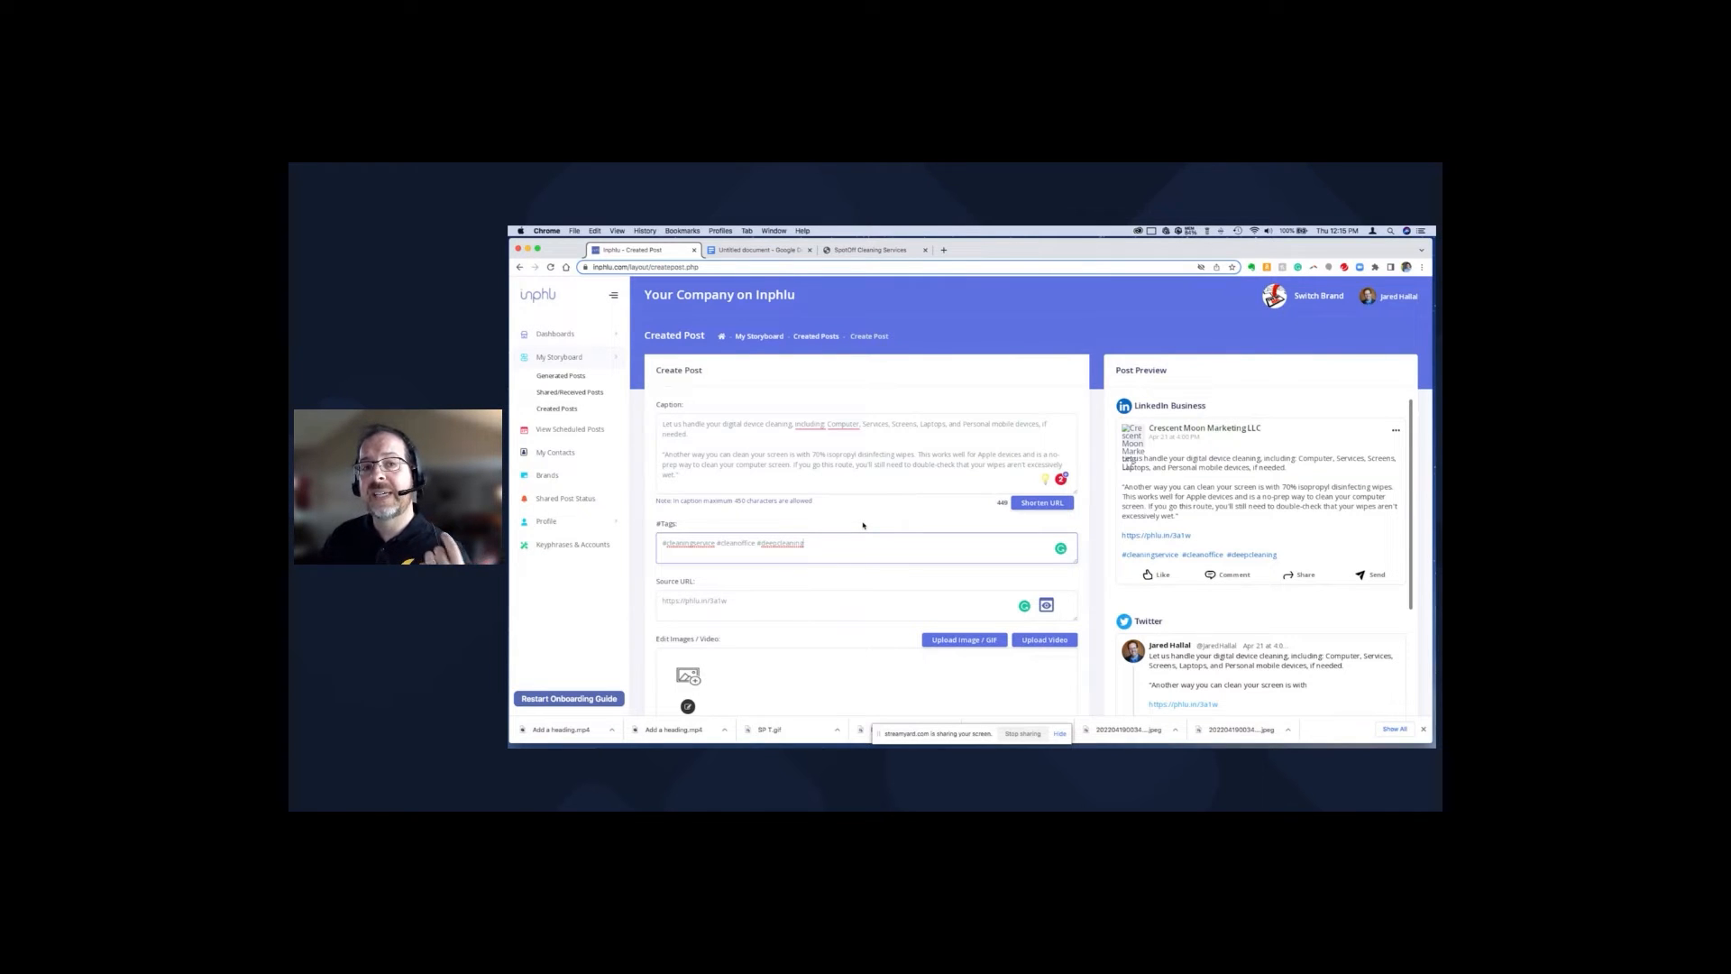
Upload the video "How to Clean Your Iphone.mp4" to the device-cleaning post.
{"action": "scroll", "coordinate": [864, 523], "scroll_direction": "down", "scroll_amount": 3}
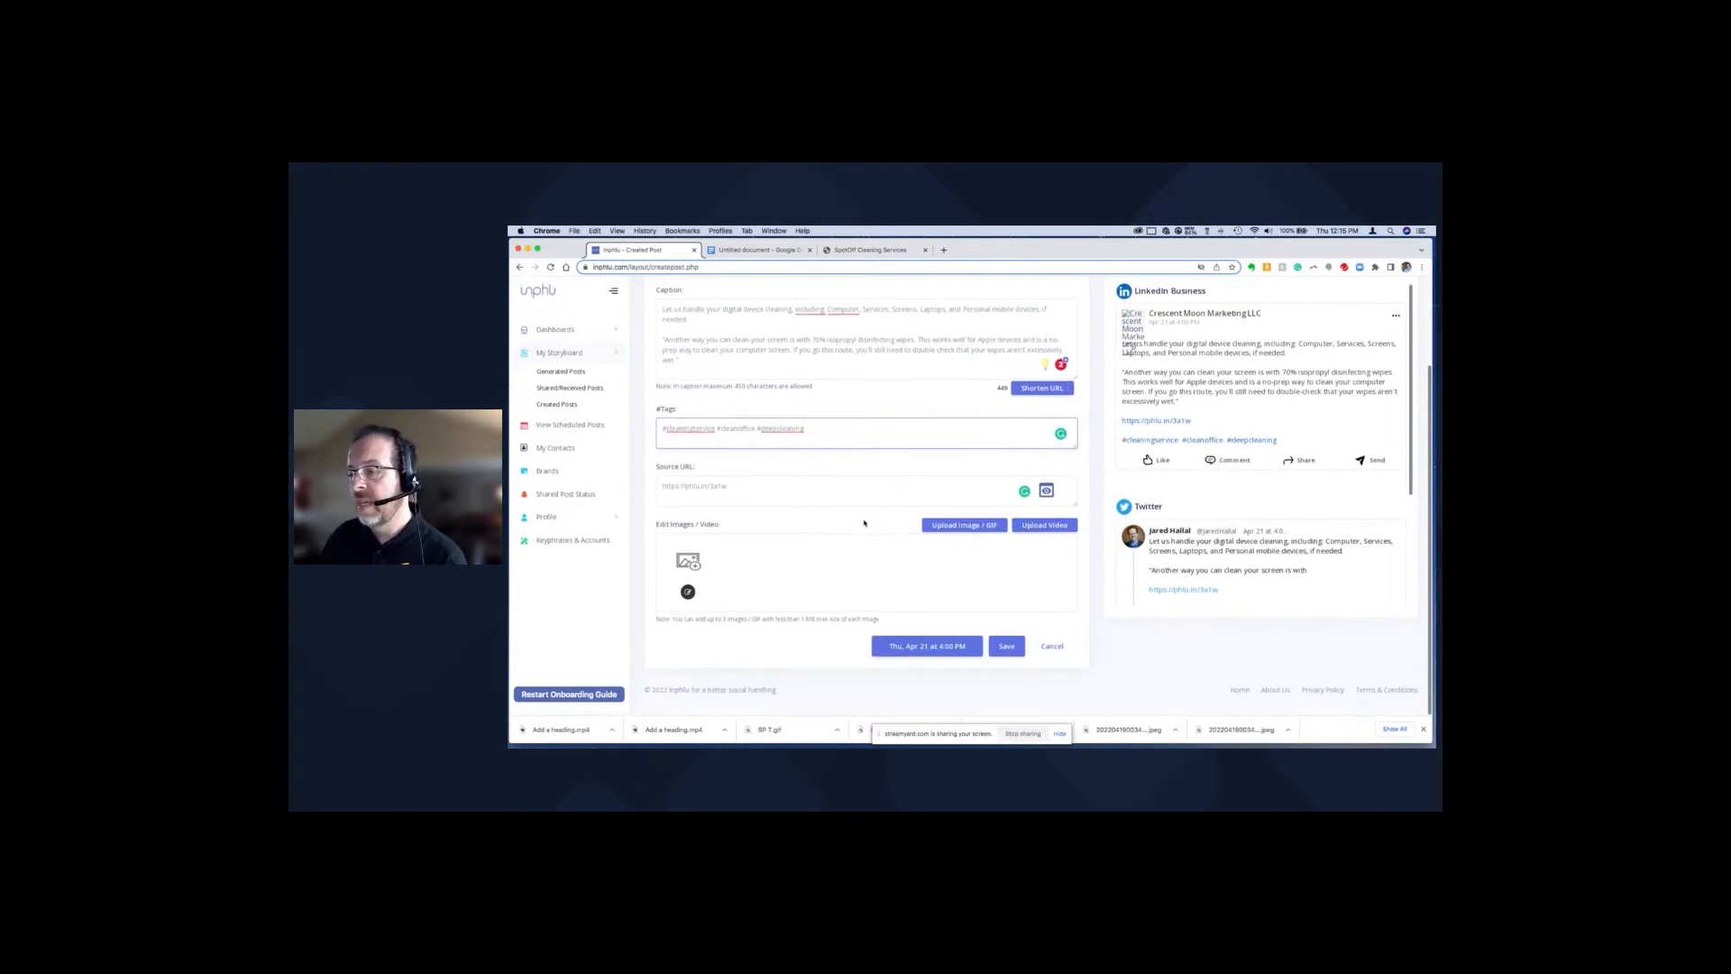
{"action": "left_click", "coordinate": [1045, 530]}
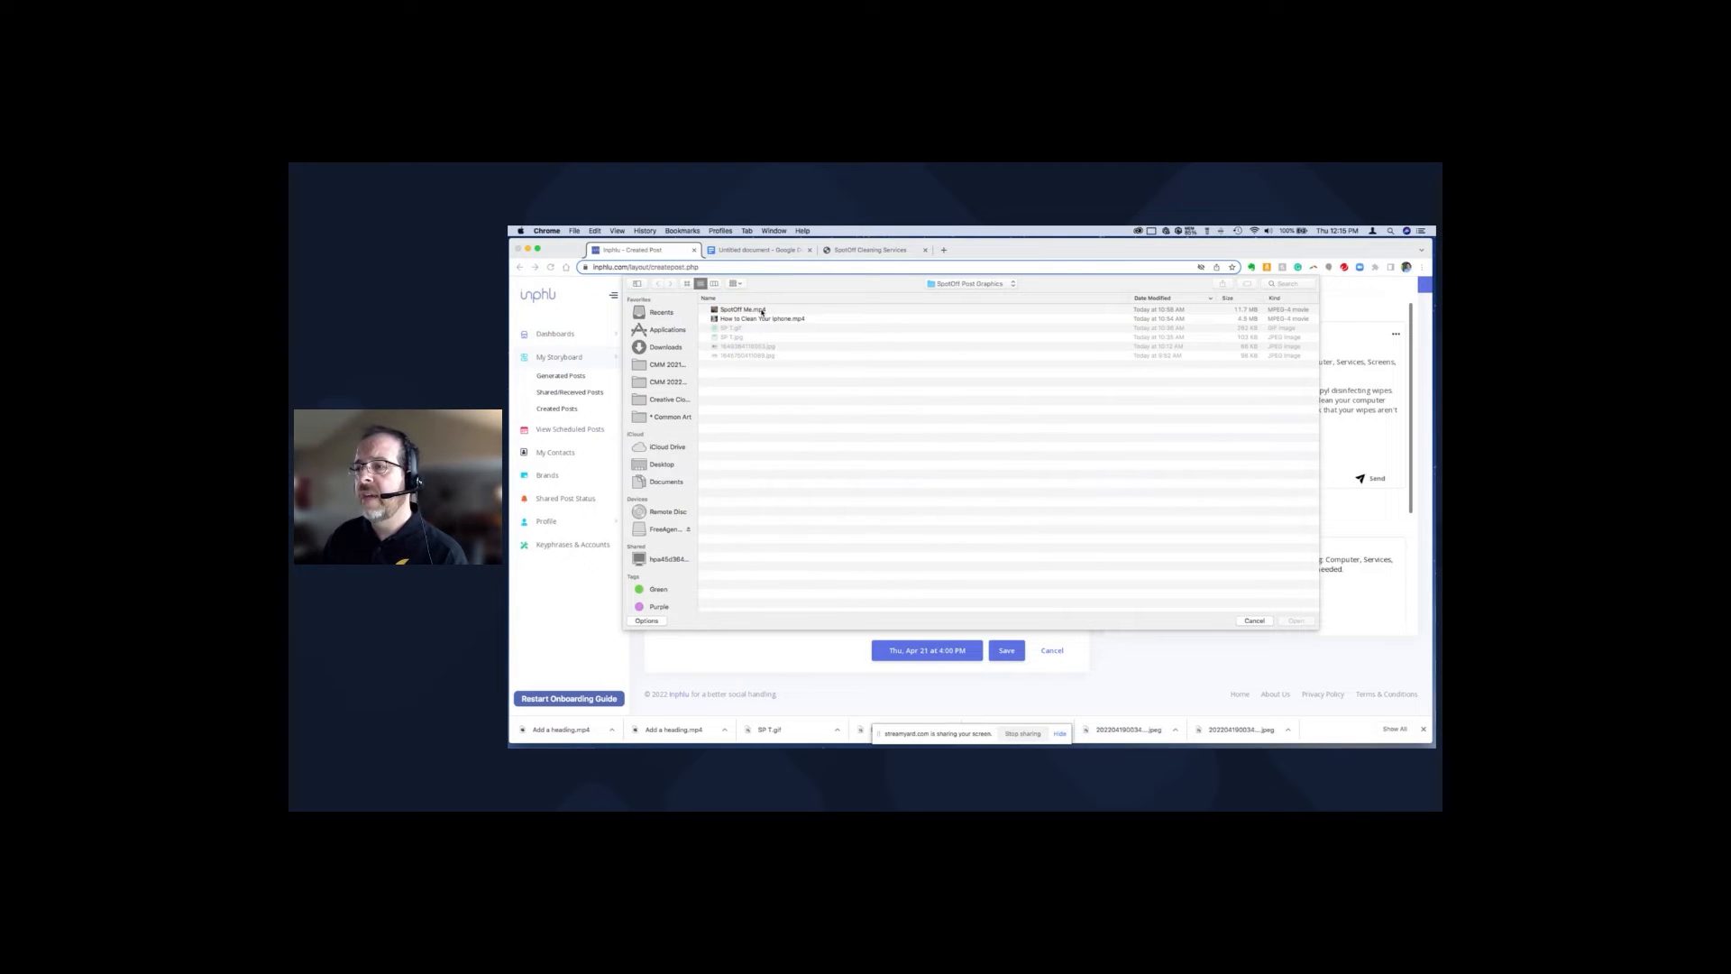
{"action": "double_click", "coordinate": [759, 317]}
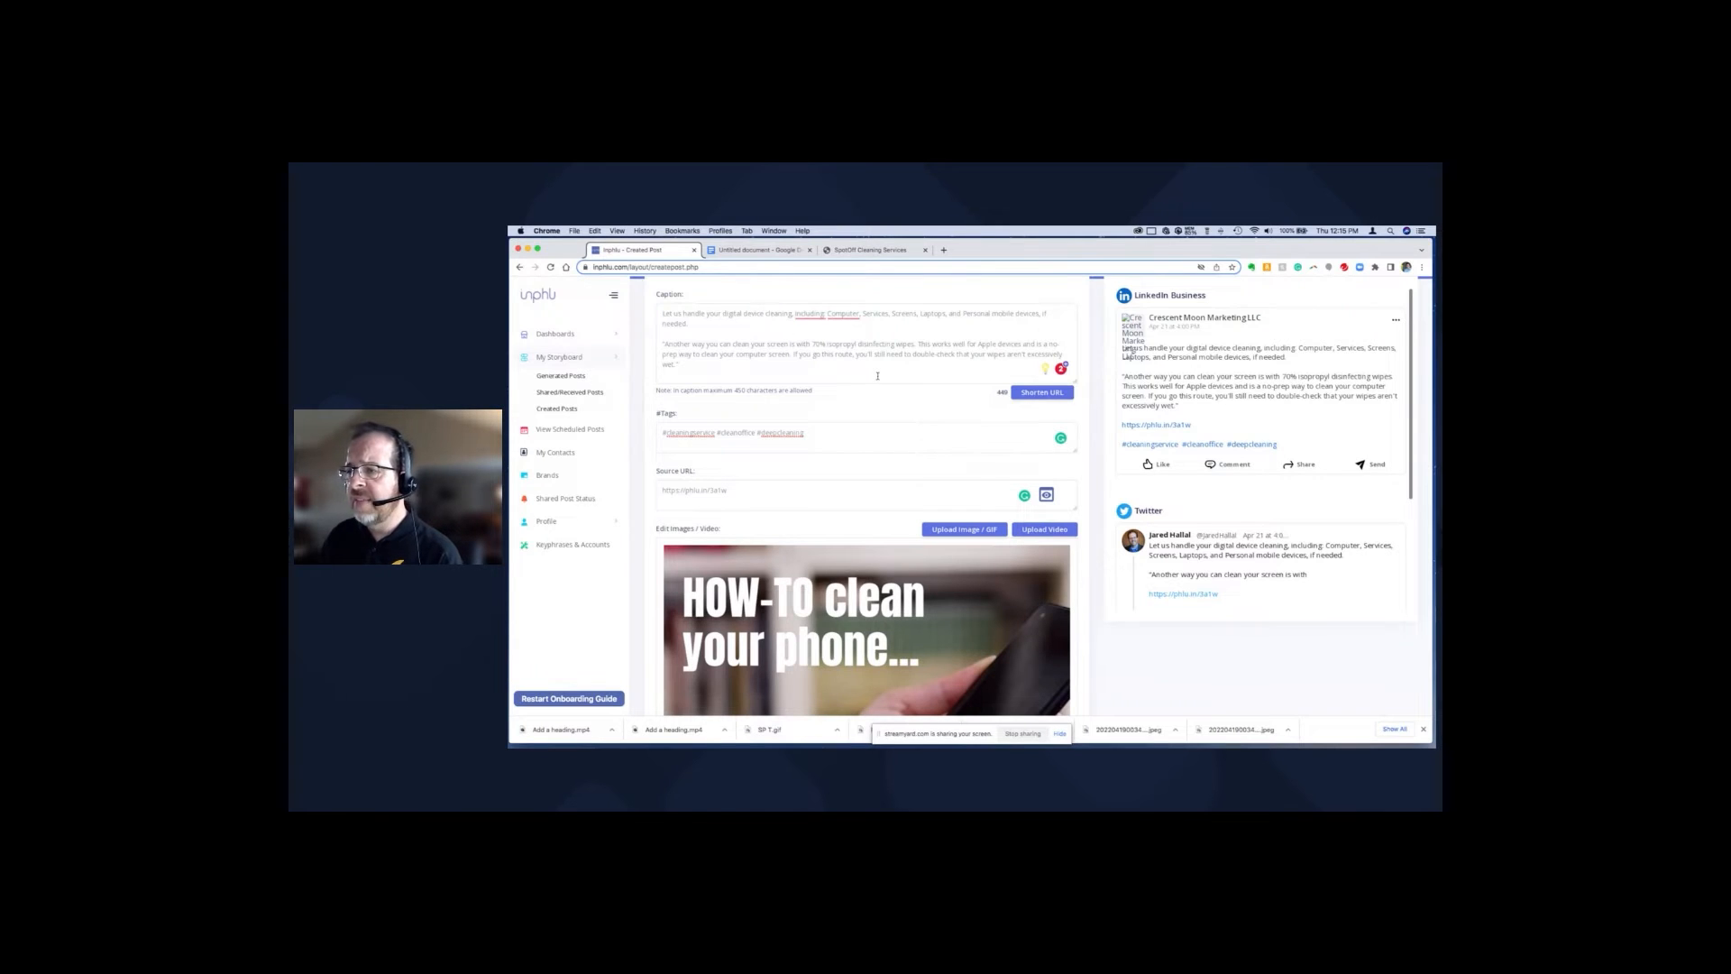
{"action": "scroll", "coordinate": [865, 396], "scroll_direction": "down", "scroll_amount": 5}
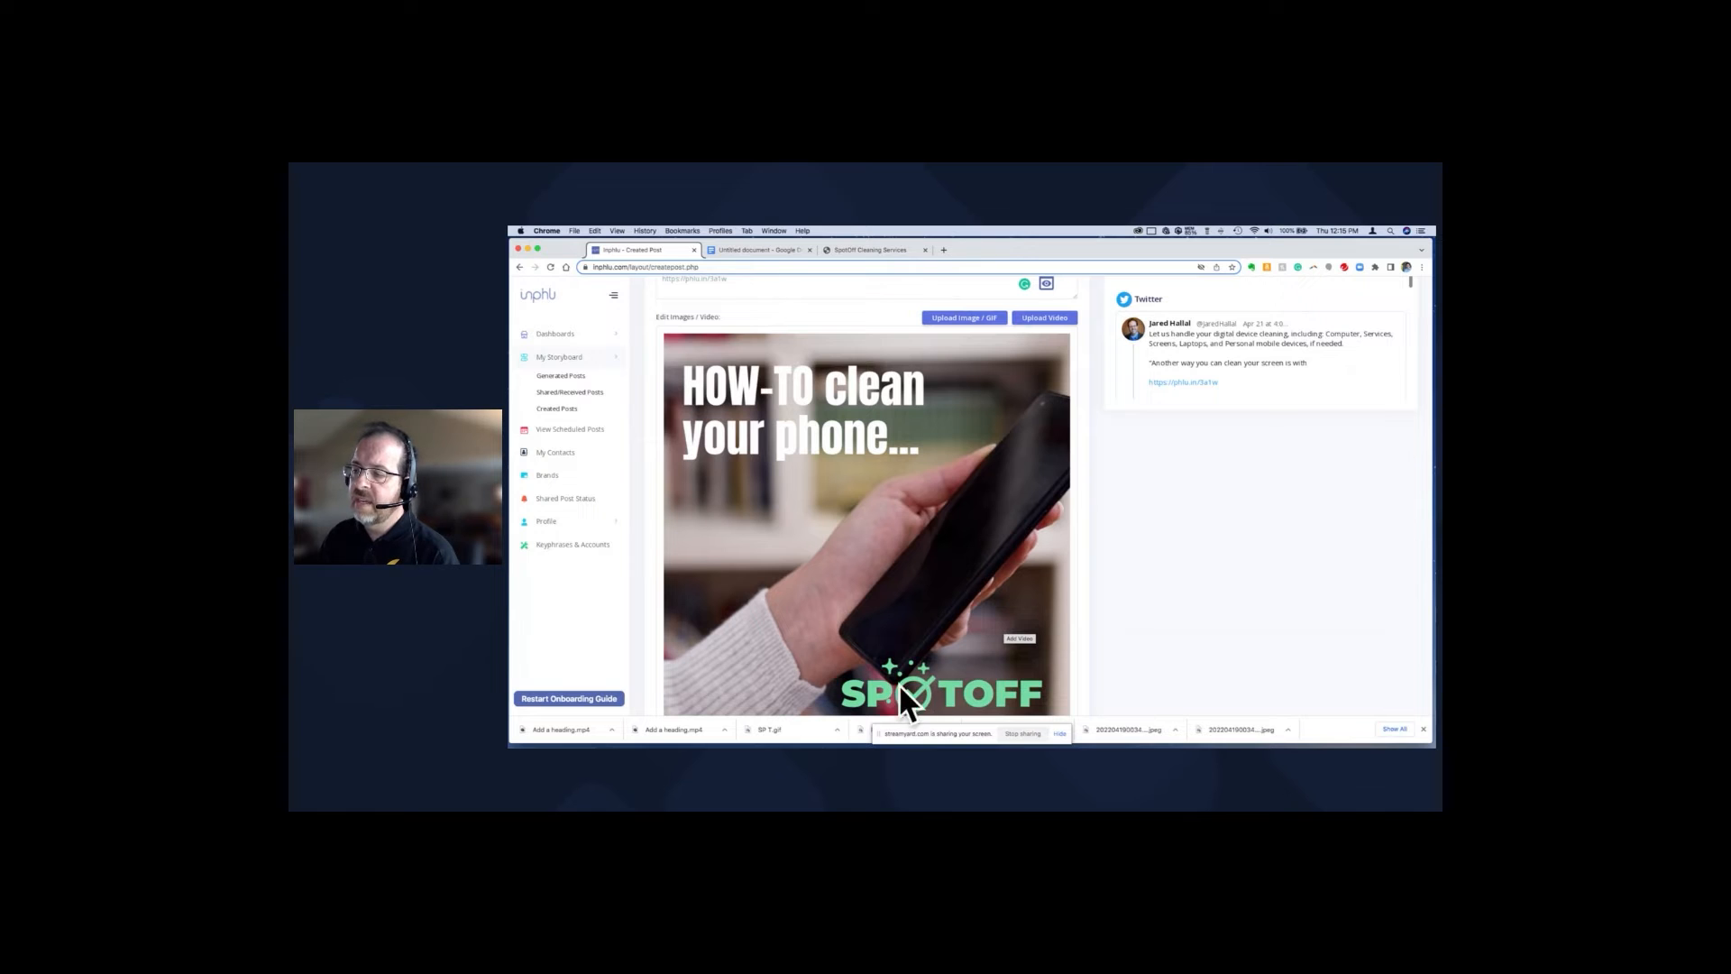
{"action": "scroll", "coordinate": [835, 610], "scroll_direction": "up", "scroll_amount": 5}
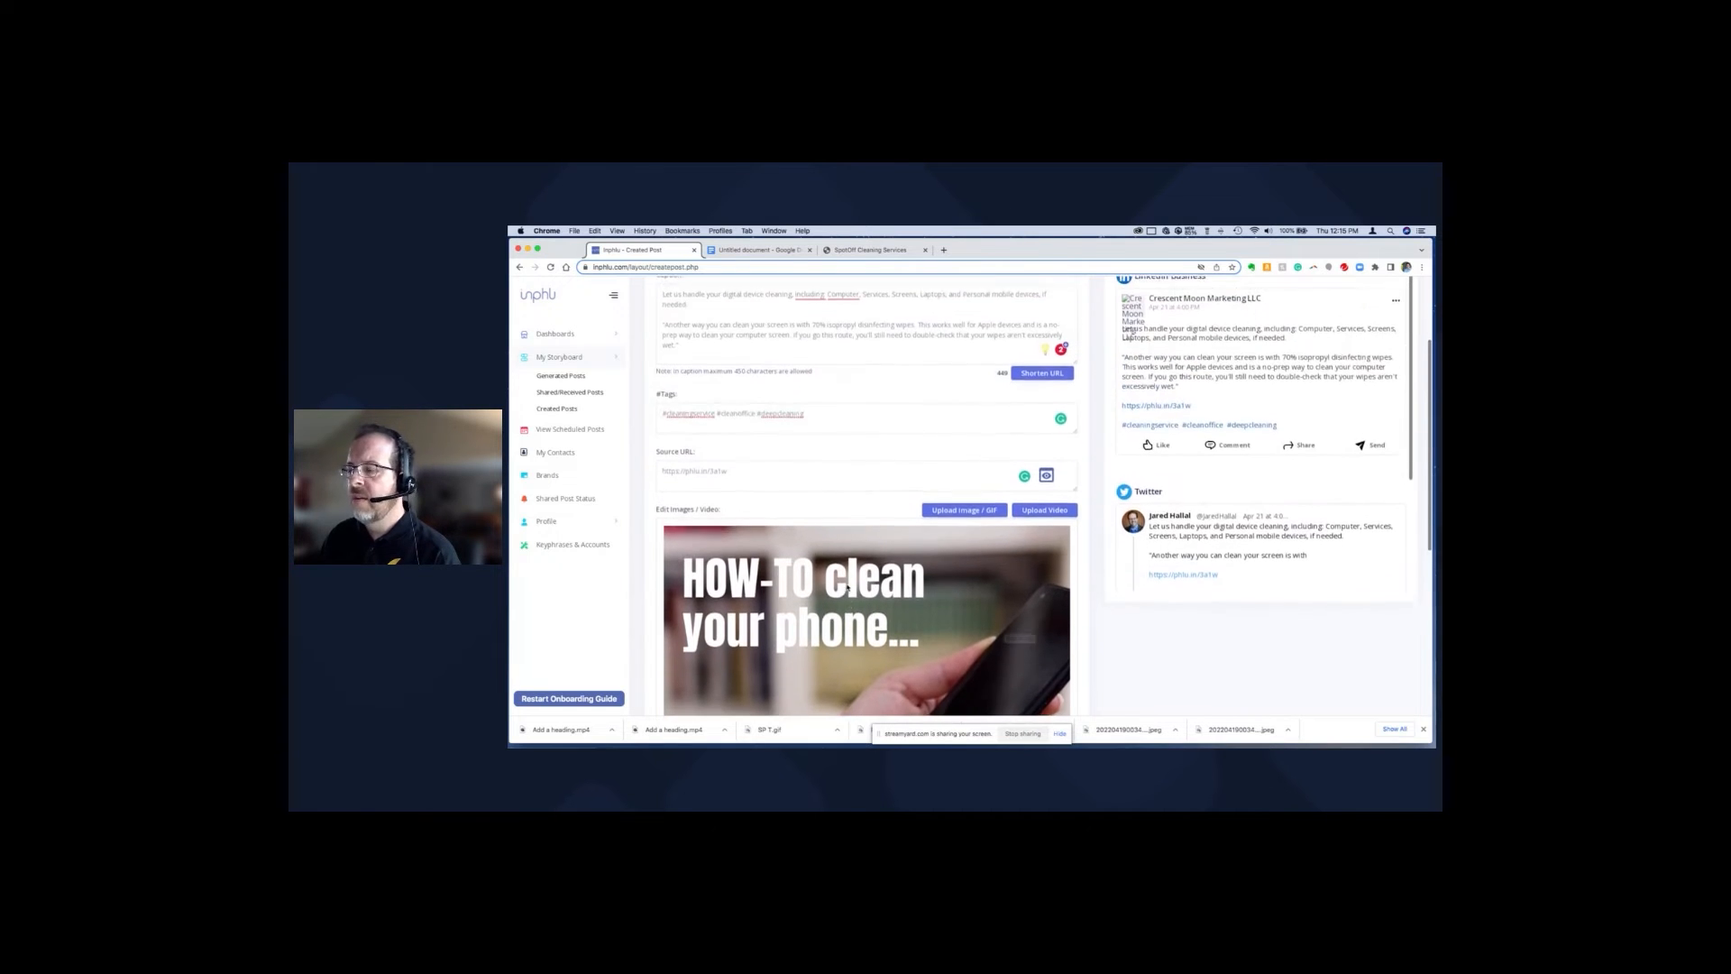
{"action": "scroll", "coordinate": [871, 577], "scroll_direction": "down", "scroll_amount": 8}
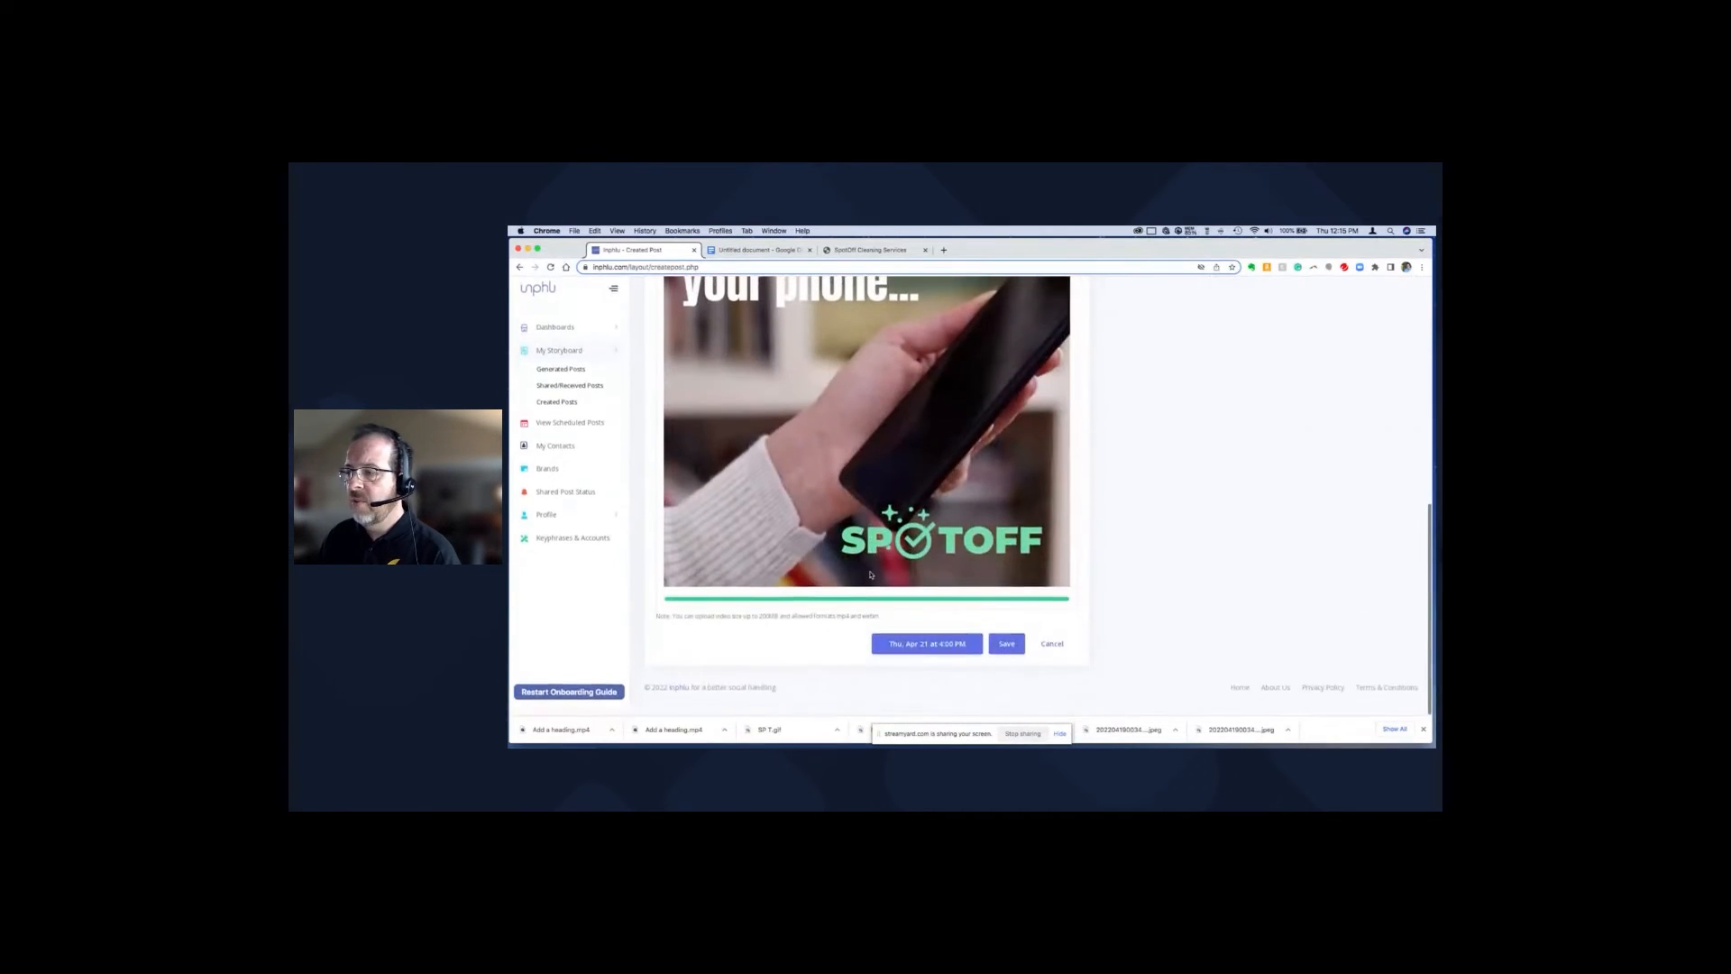
Schedule the device-cleaning post for April 26, 2022 at 12 PM, checking the date in Google Docs, and save it.
{"action": "left_click", "coordinate": [734, 250]}
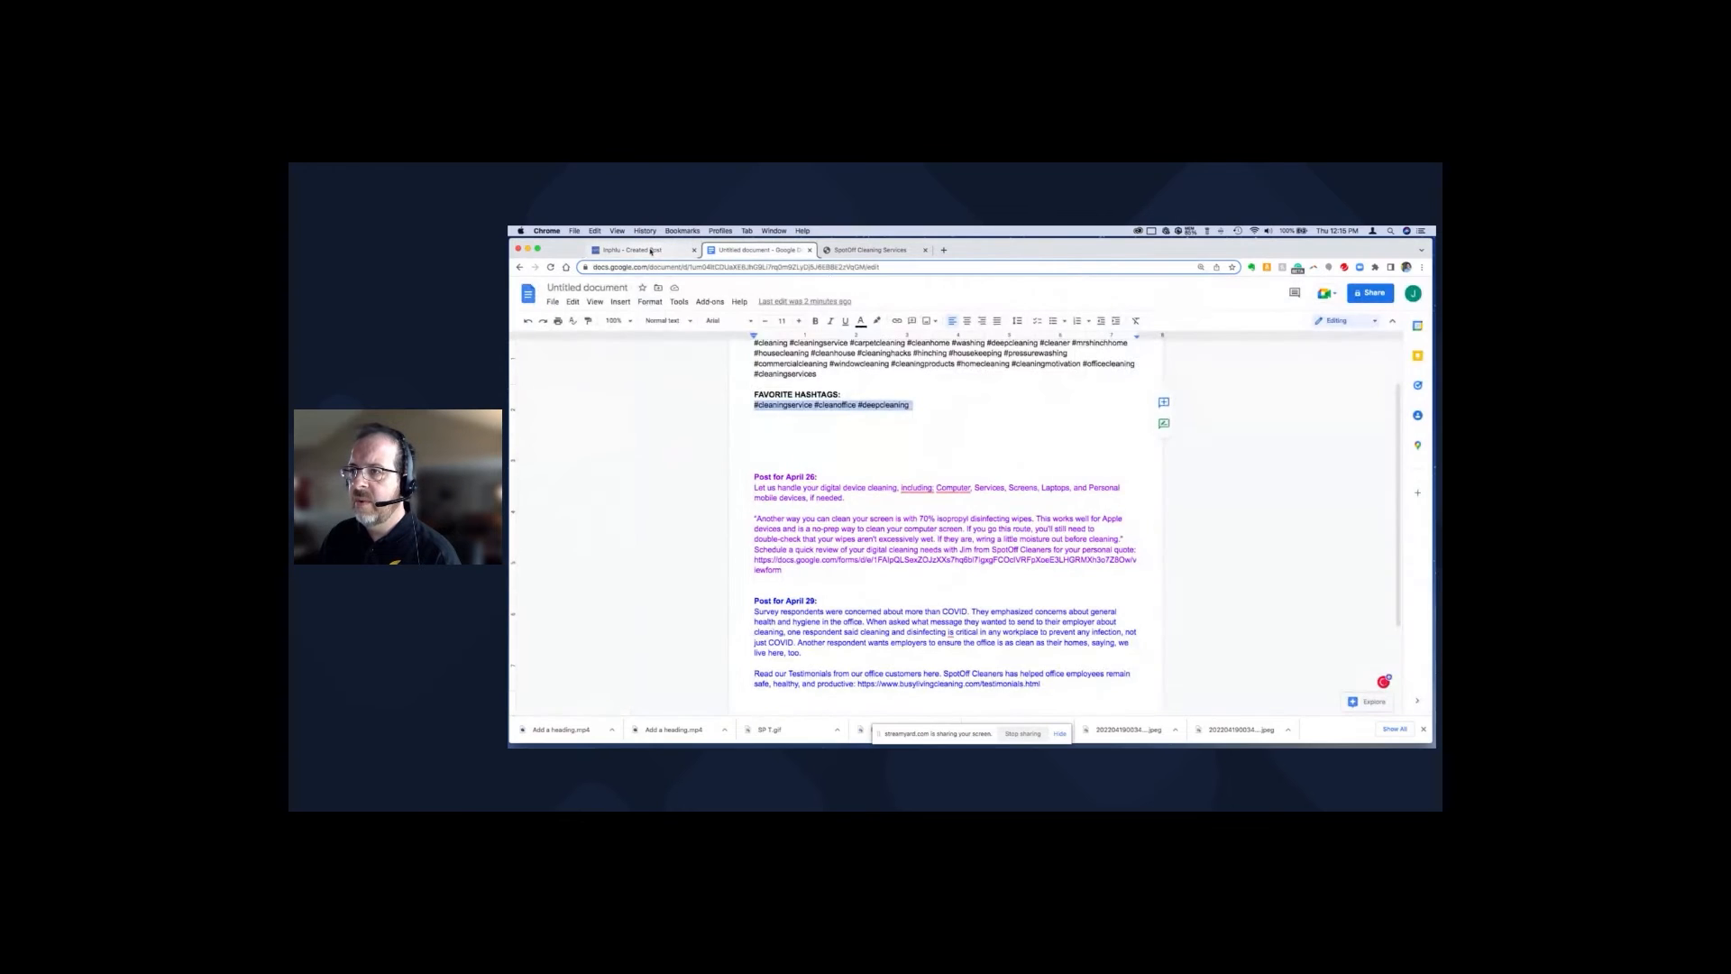
{"action": "left_click", "coordinate": [651, 252]}
{"action": "left_click", "coordinate": [933, 649]}
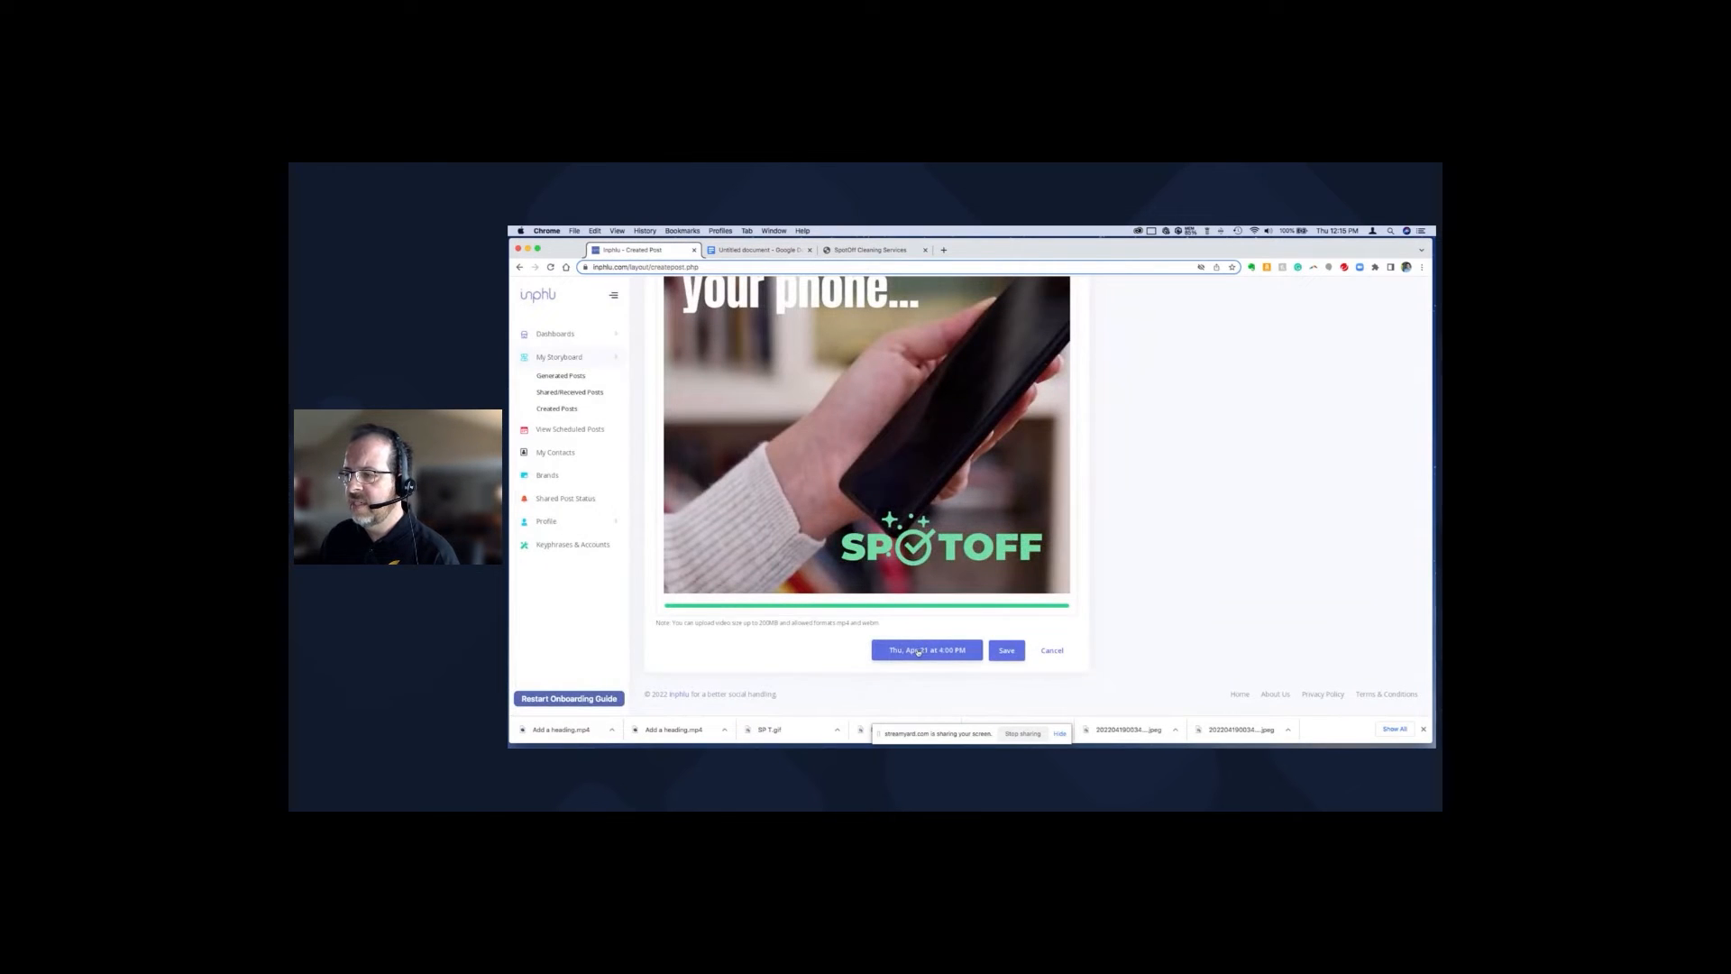
{"action": "left_click", "coordinate": [926, 550]}
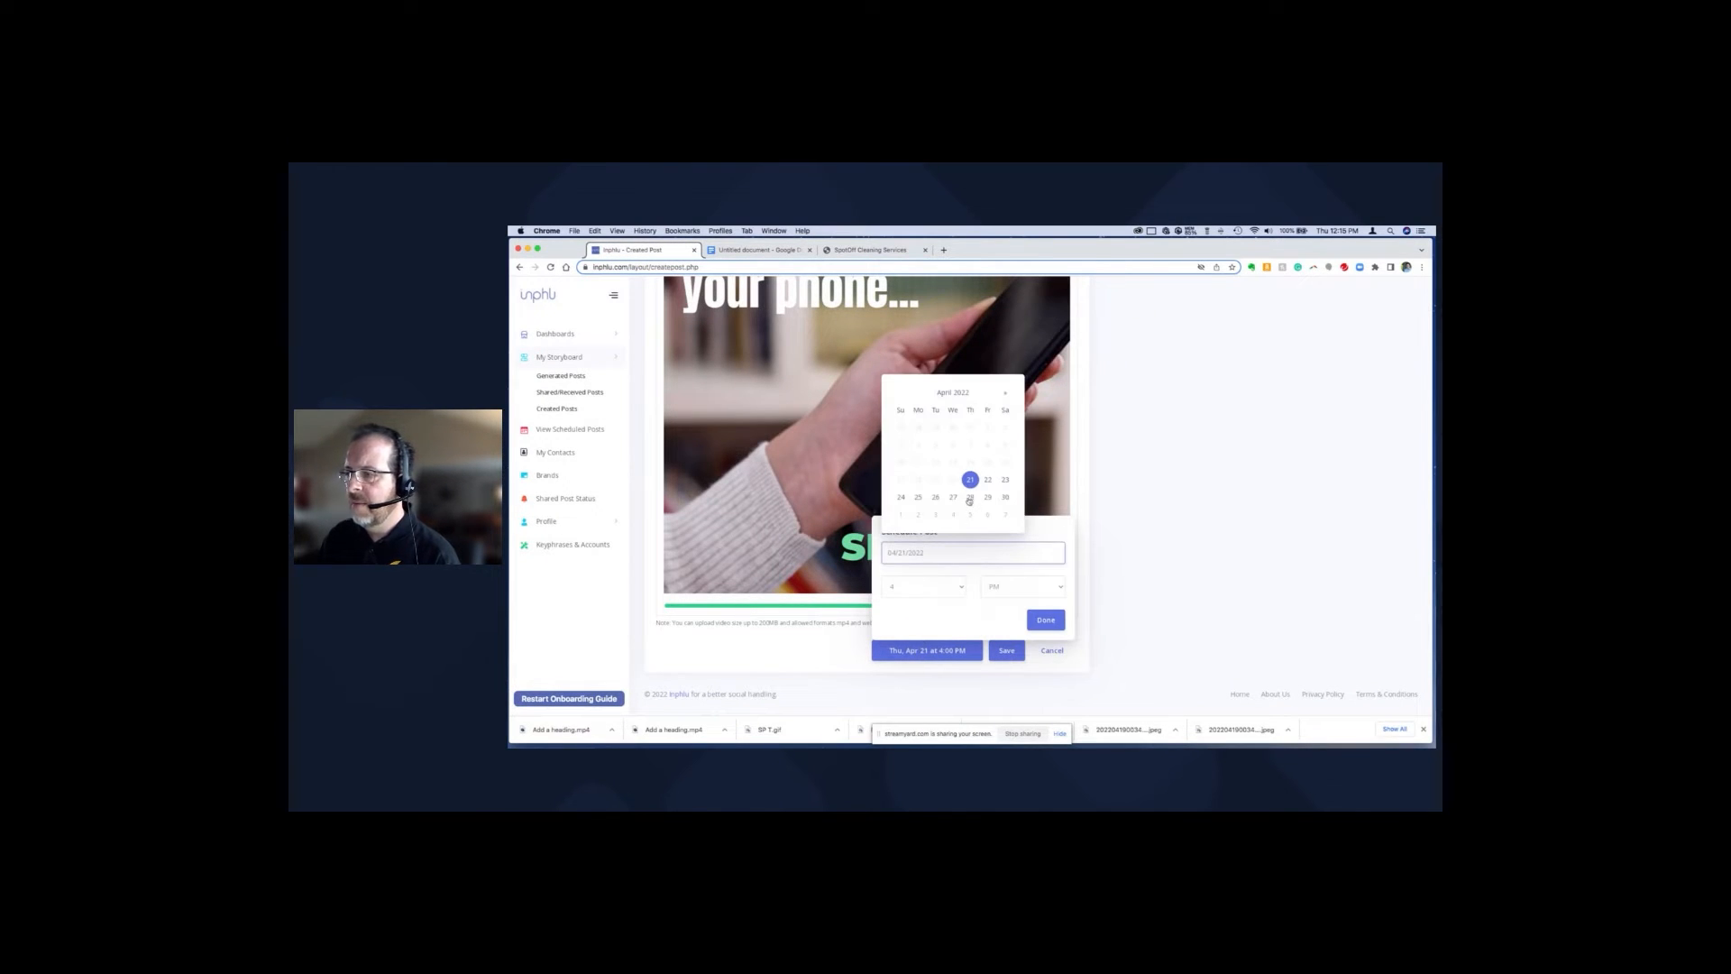
{"action": "left_click", "coordinate": [936, 497]}
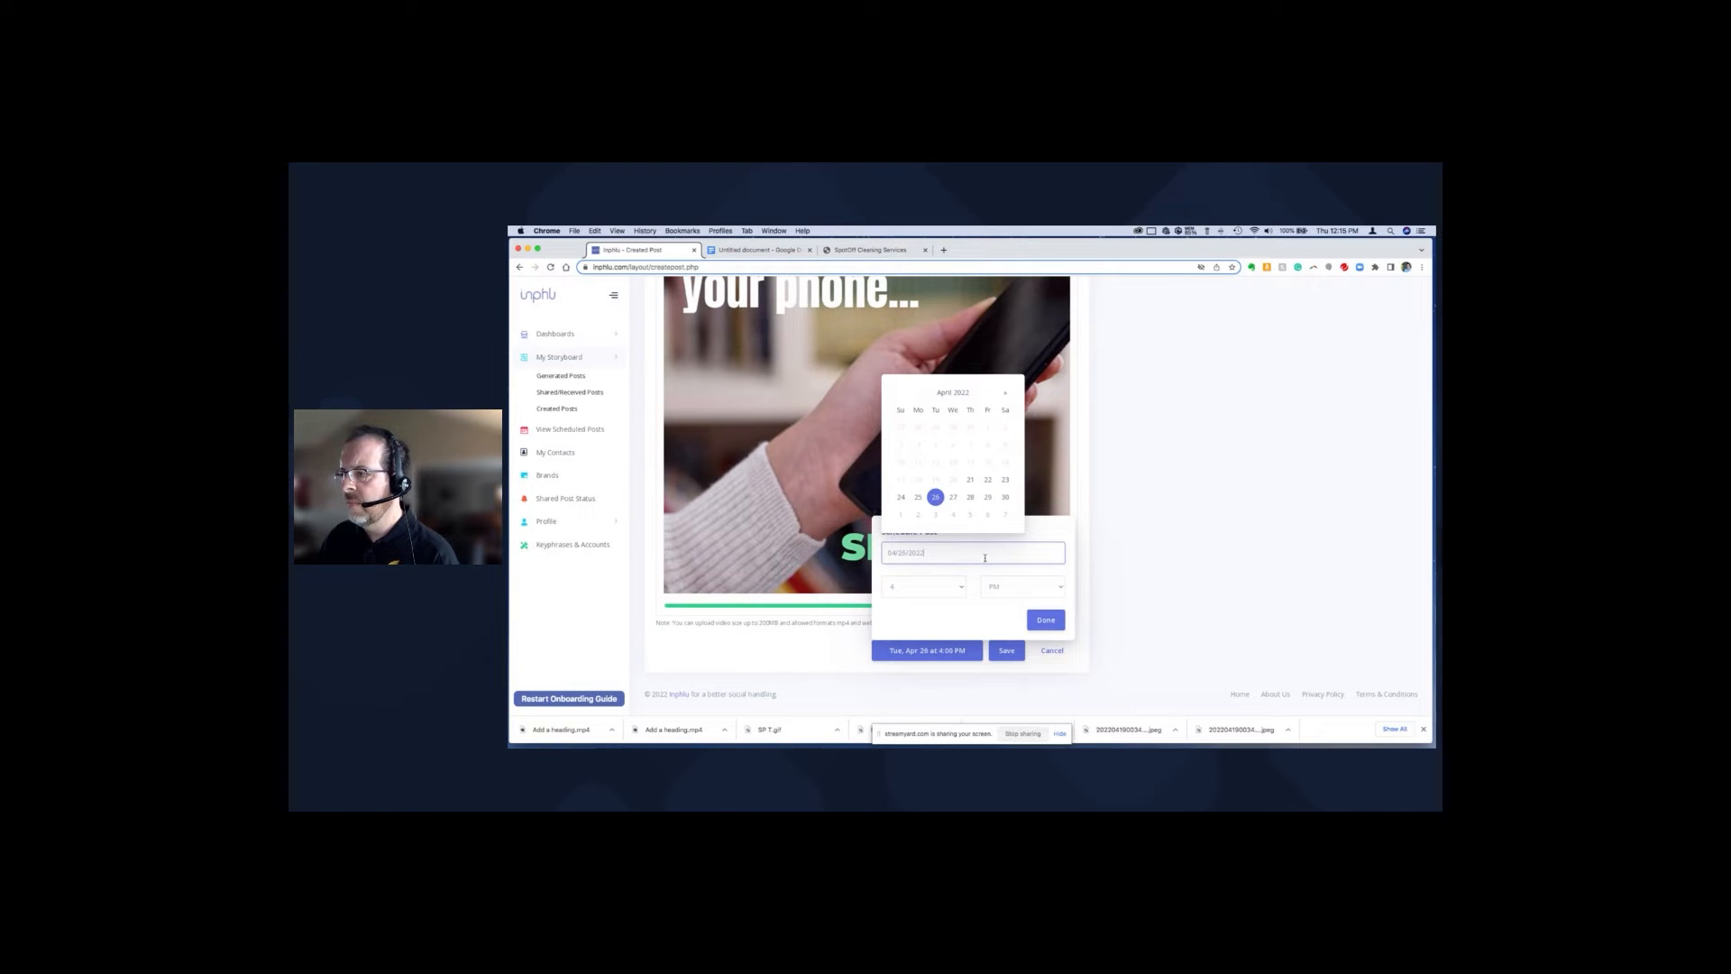
{"action": "left_click", "coordinate": [949, 587]}
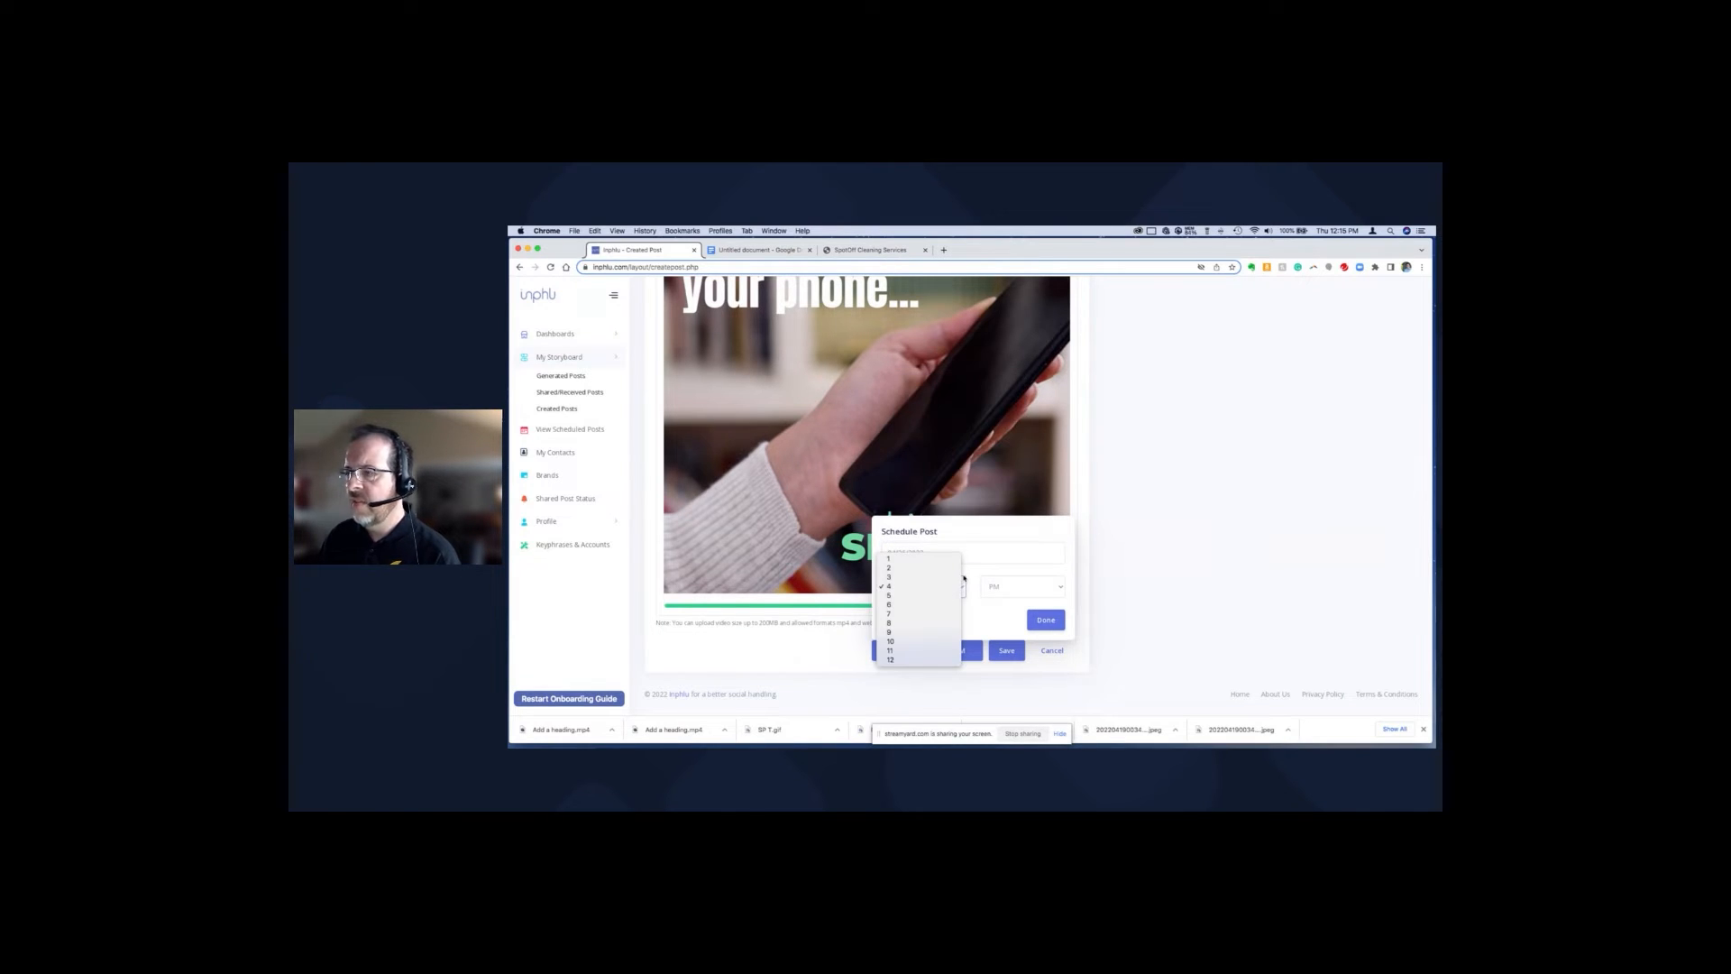
{"action": "left_click", "coordinate": [974, 552]}
{"action": "left_click", "coordinate": [974, 552]}
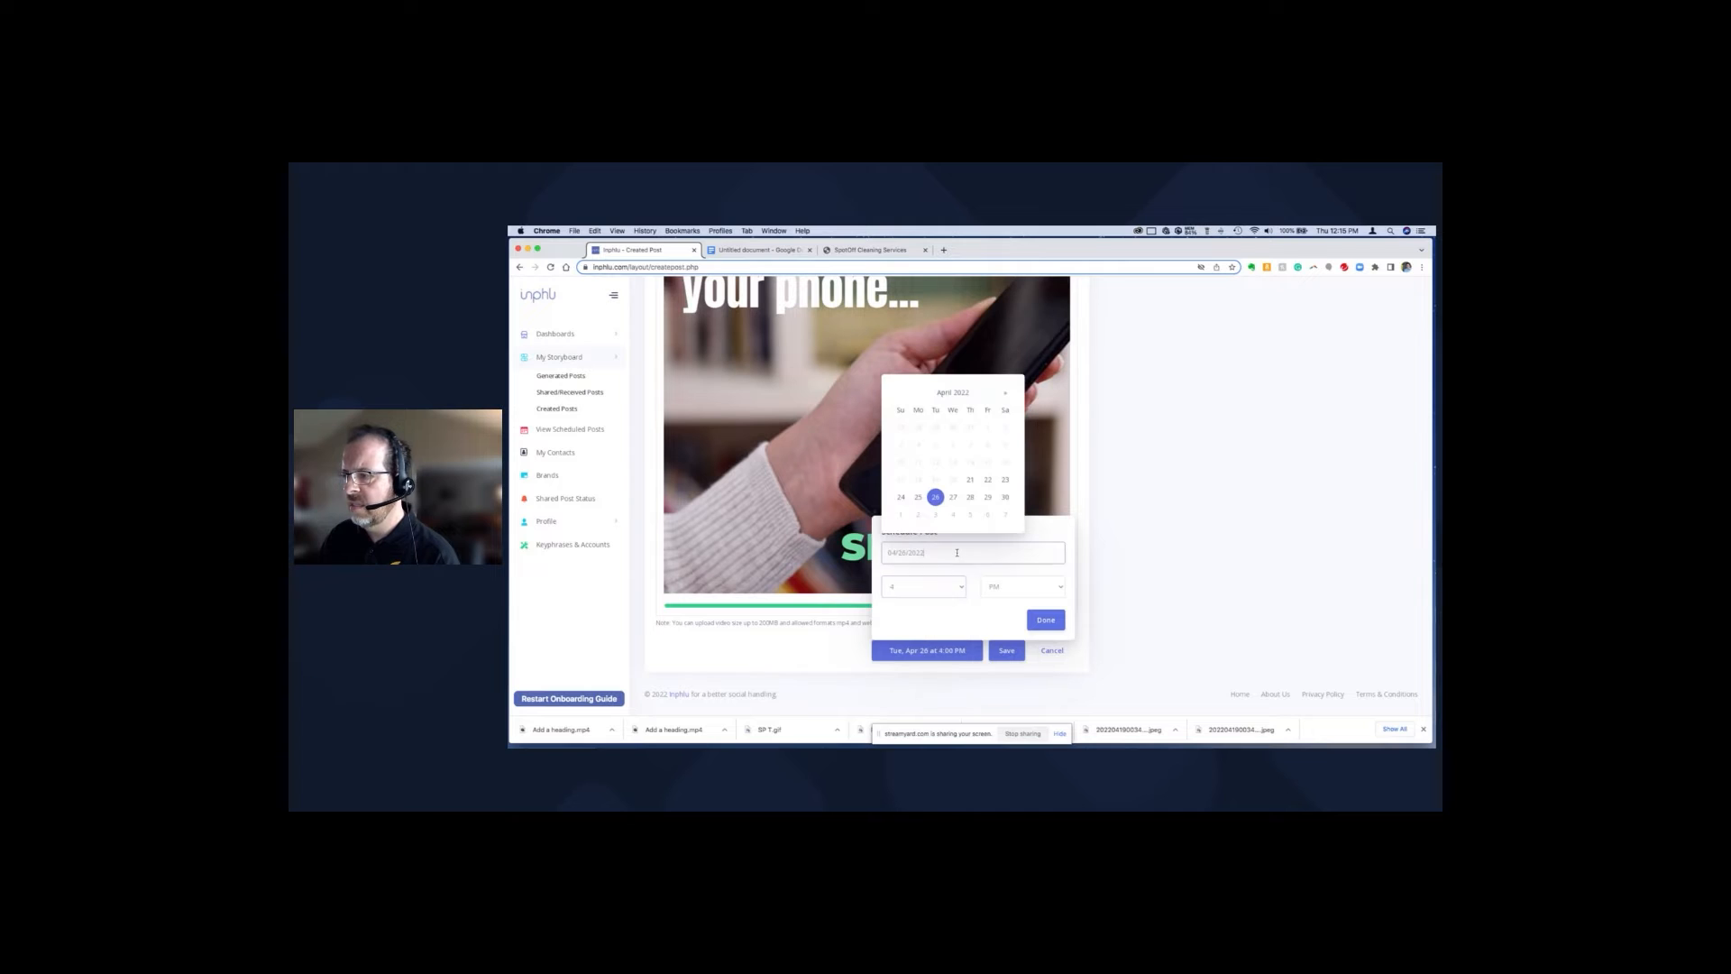
{"action": "left_click", "coordinate": [924, 587]}
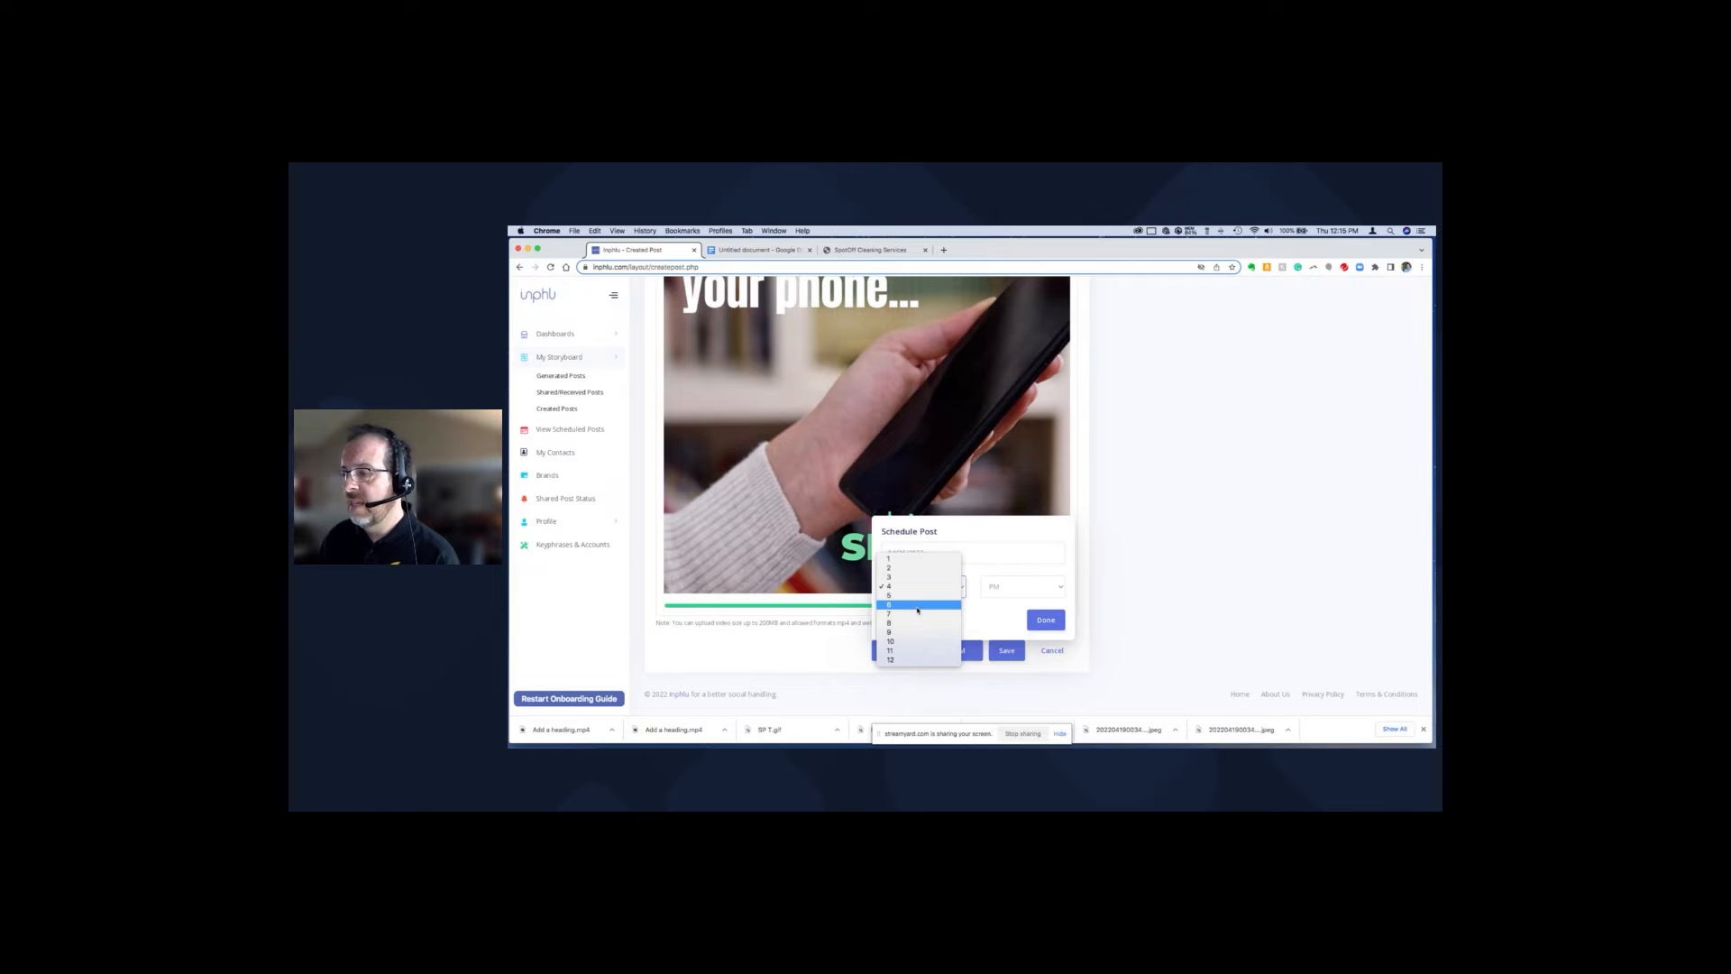
{"action": "left_click", "coordinate": [910, 660]}
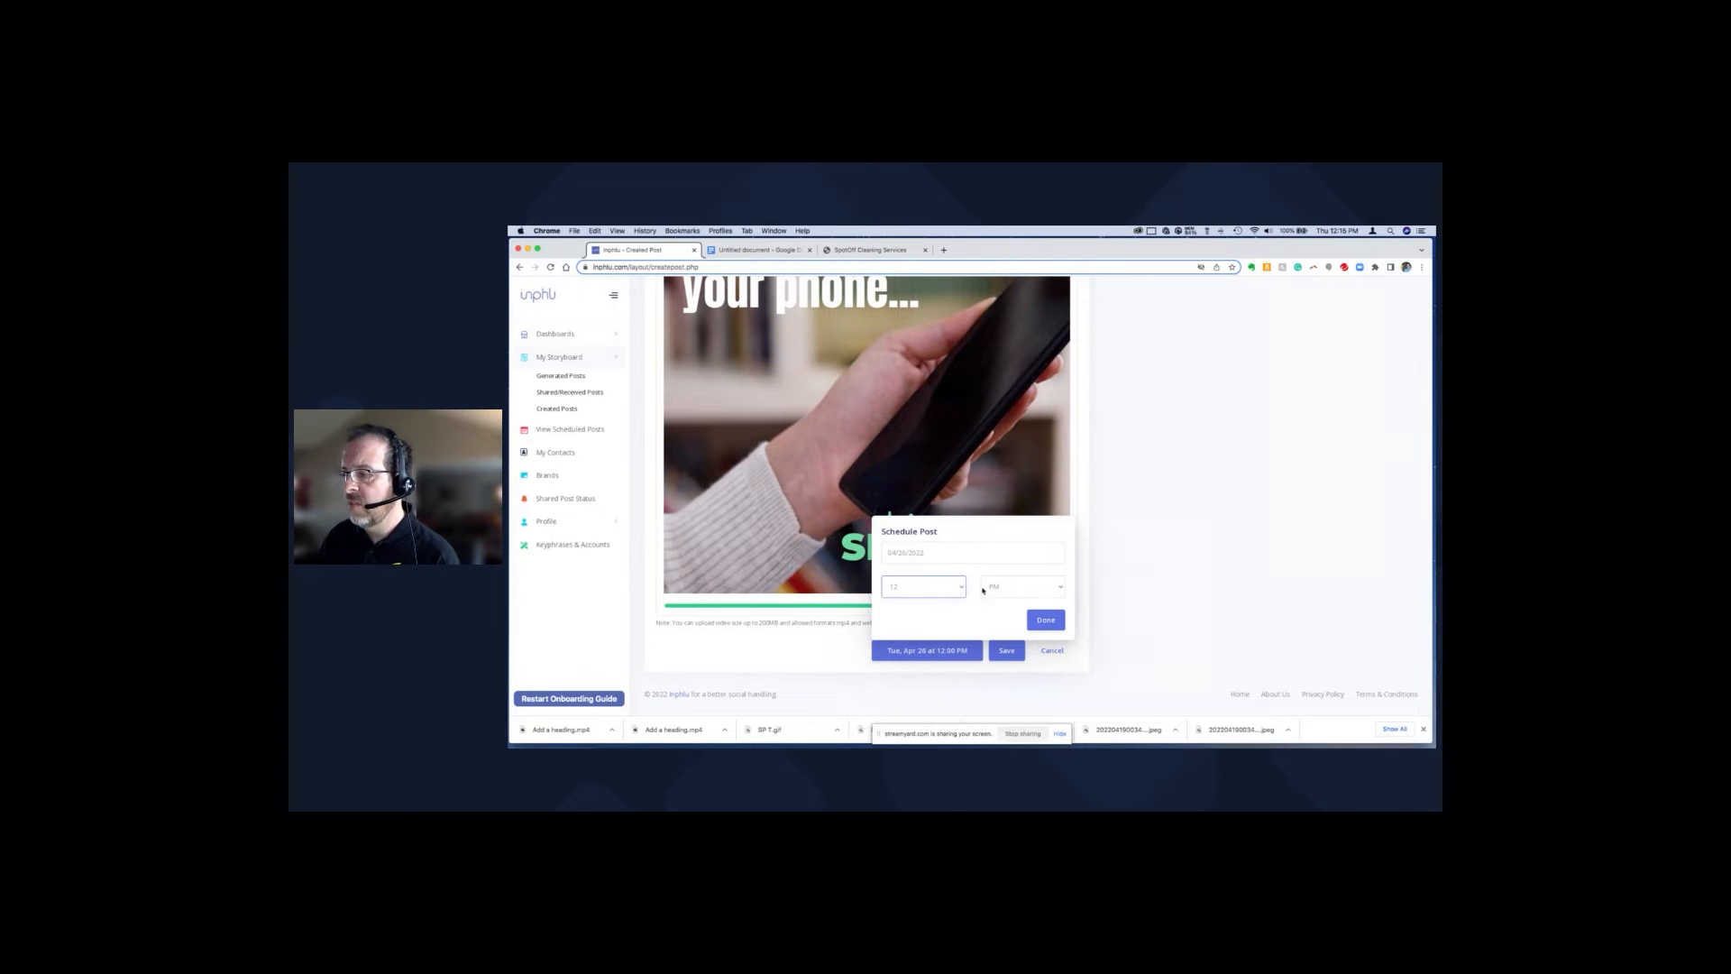
{"action": "left_click", "coordinate": [1043, 624]}
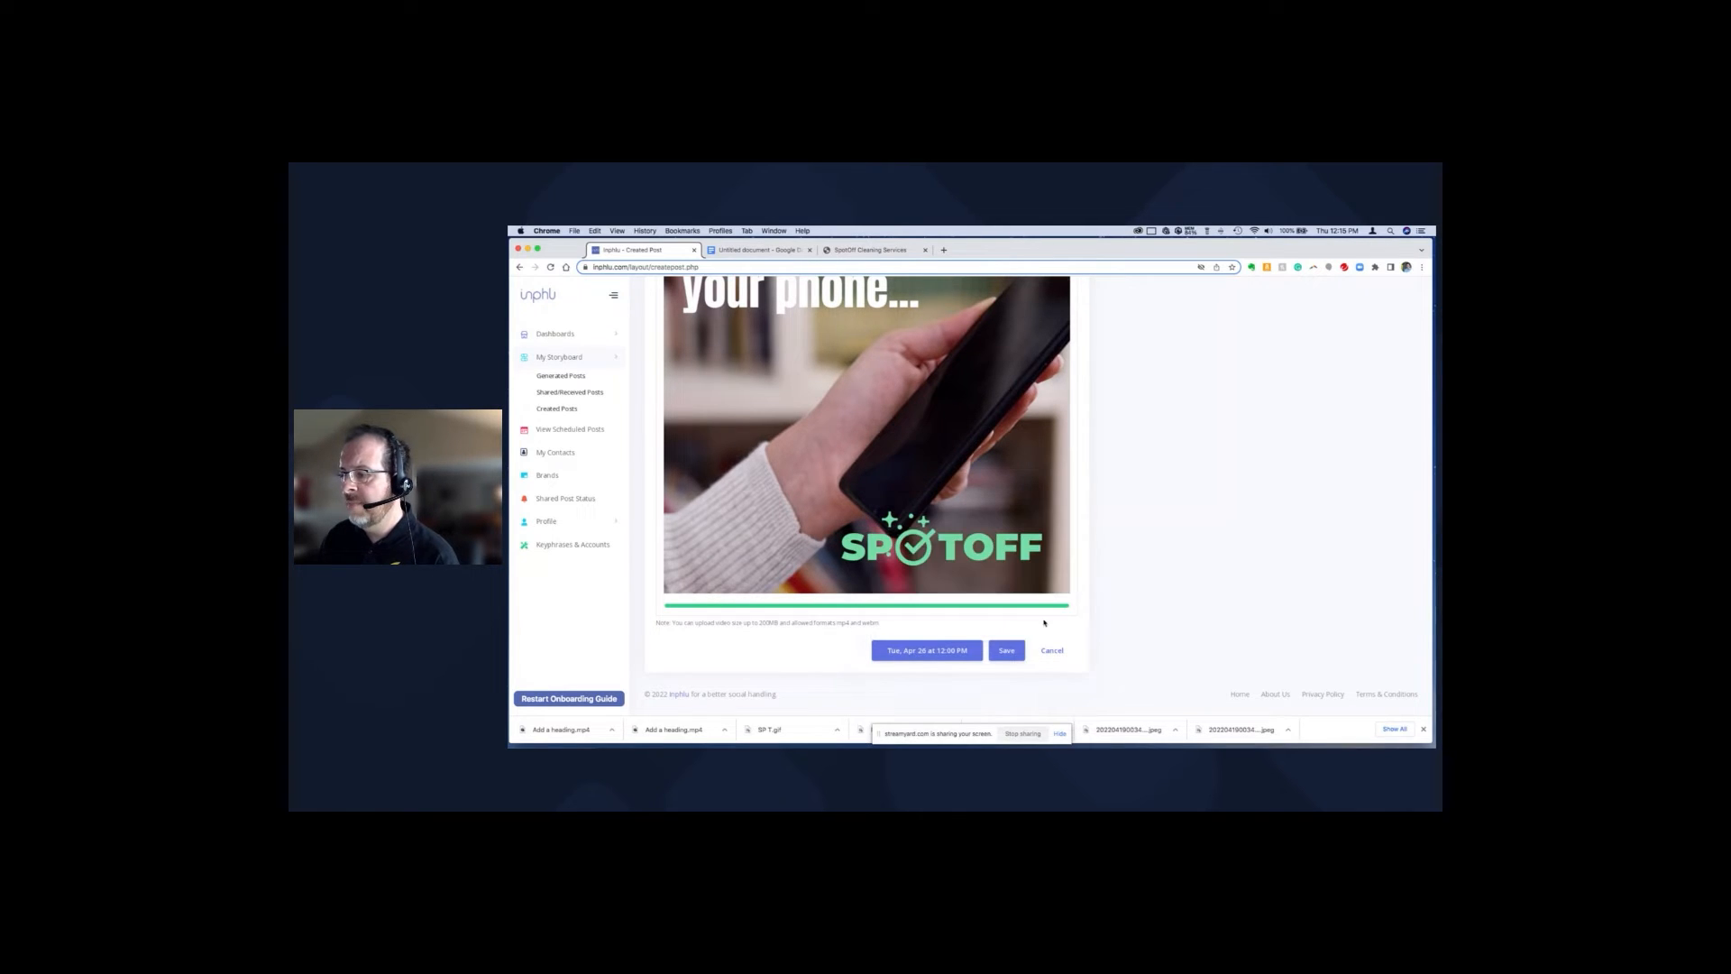
{"action": "left_click", "coordinate": [1008, 650]}
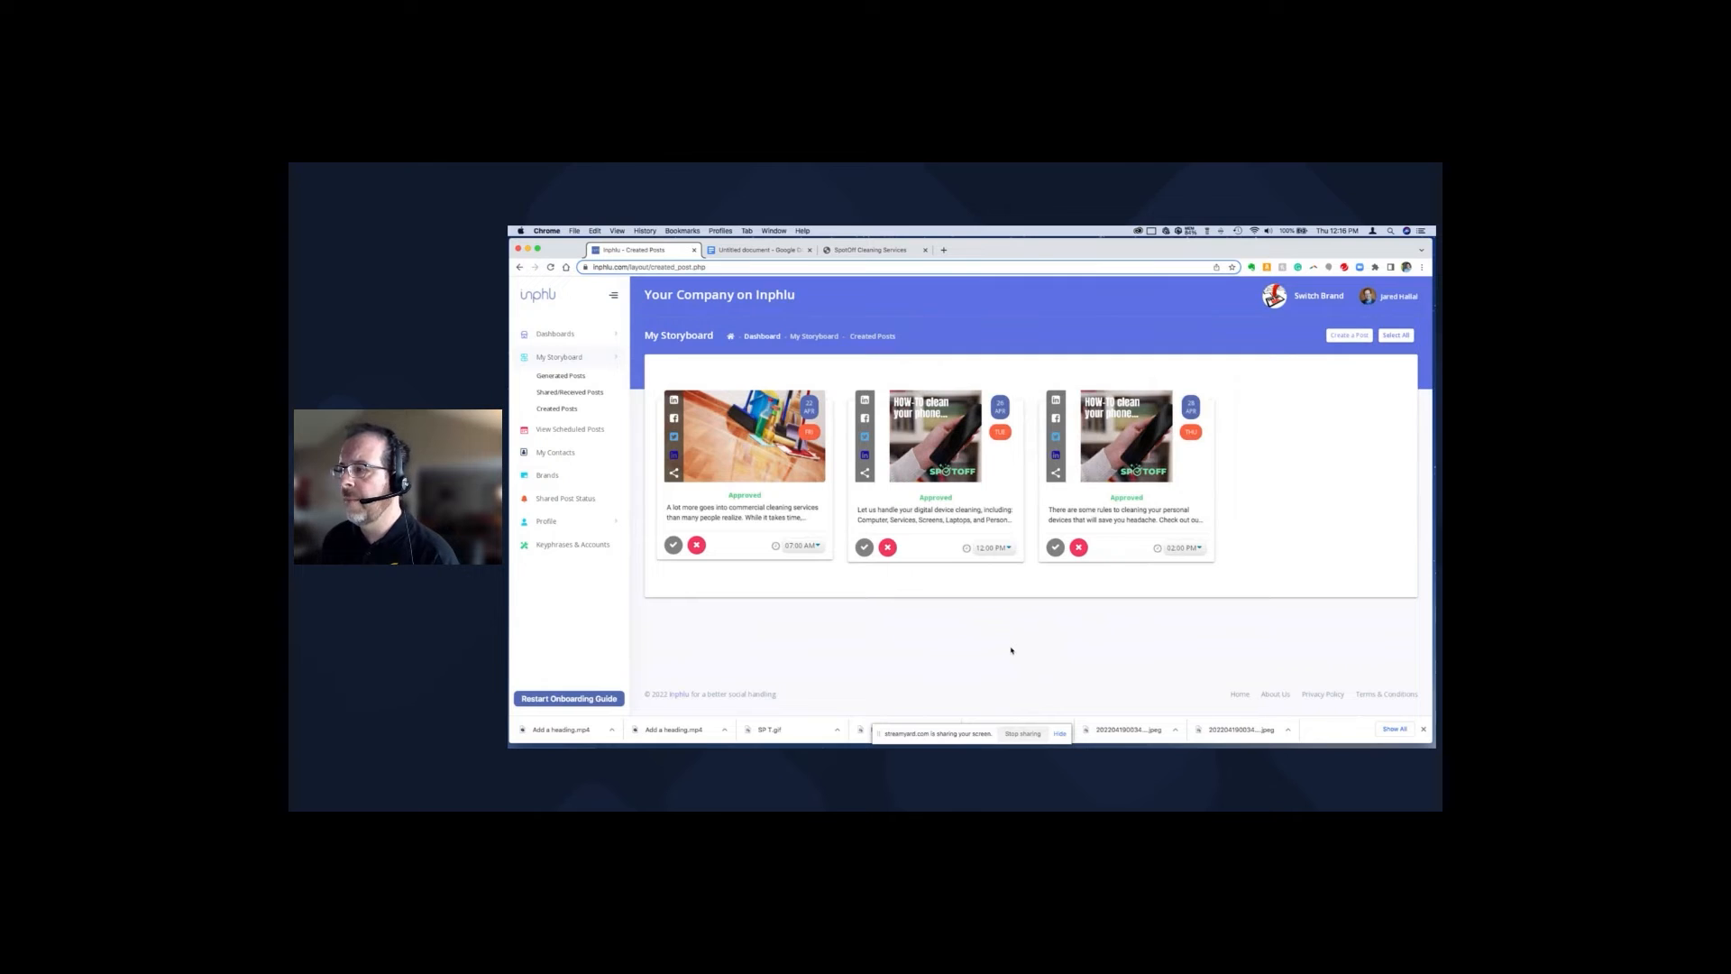
Preview the created post about commercial cleaning services and close the preview.
{"action": "mouse_move", "coordinate": [1199, 458]}
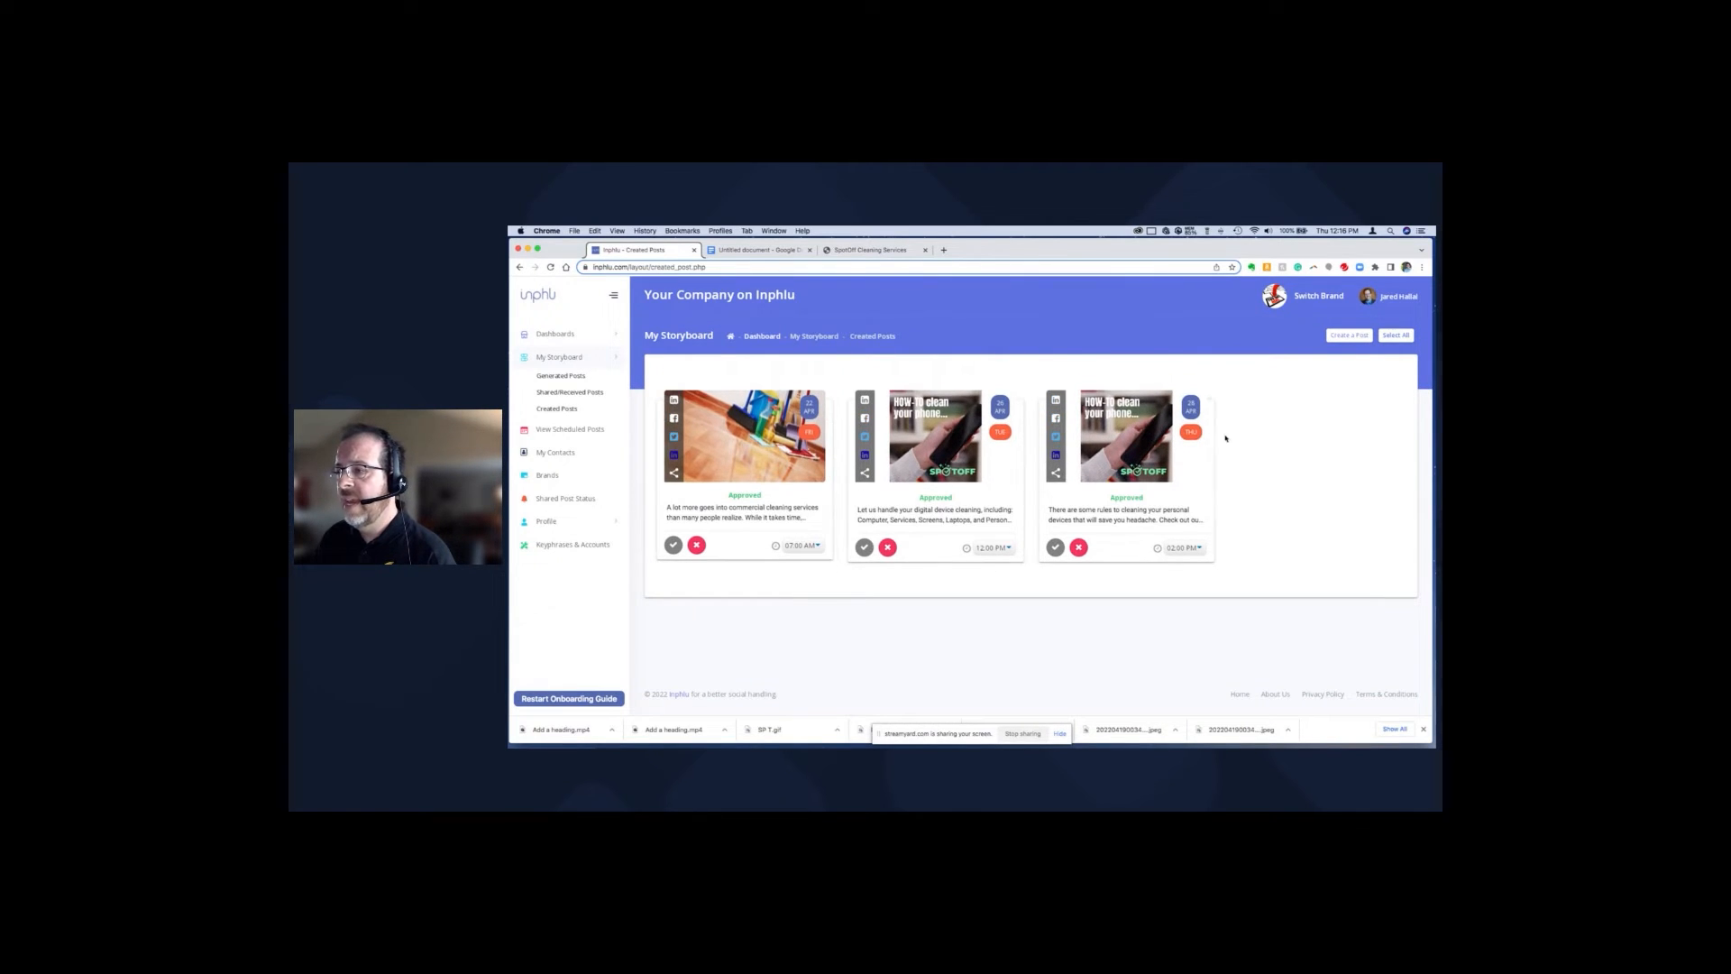
{"action": "mouse_move", "coordinate": [1107, 457]}
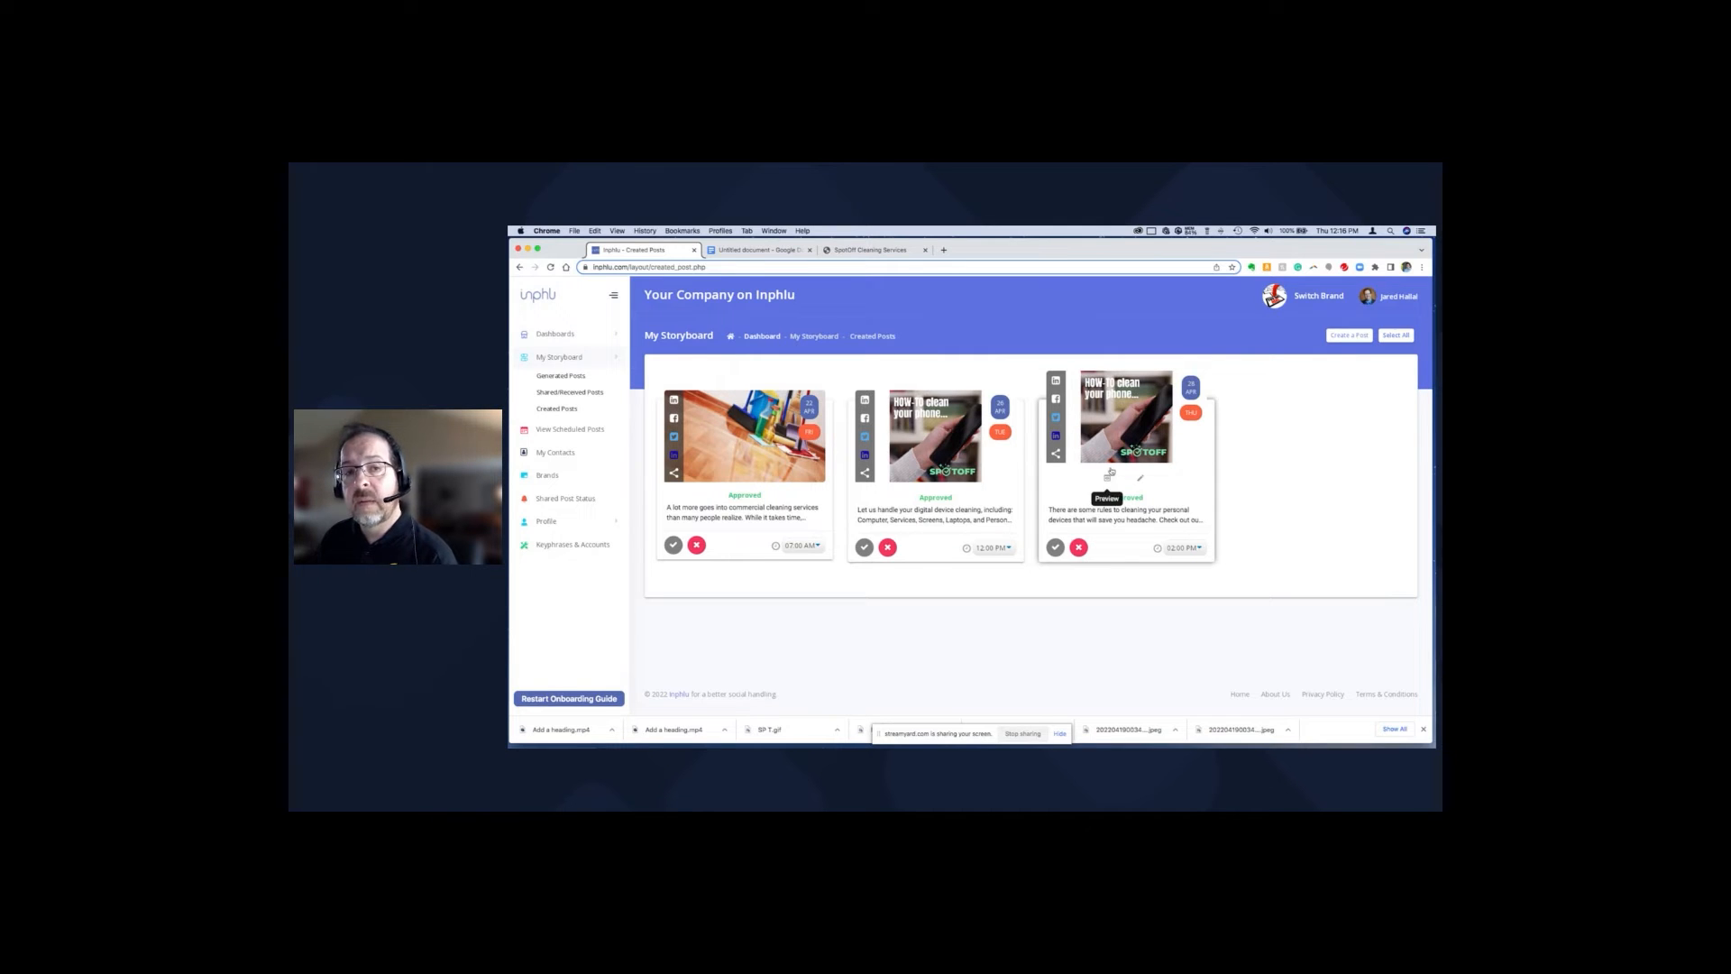
{"action": "mouse_move", "coordinate": [900, 473]}
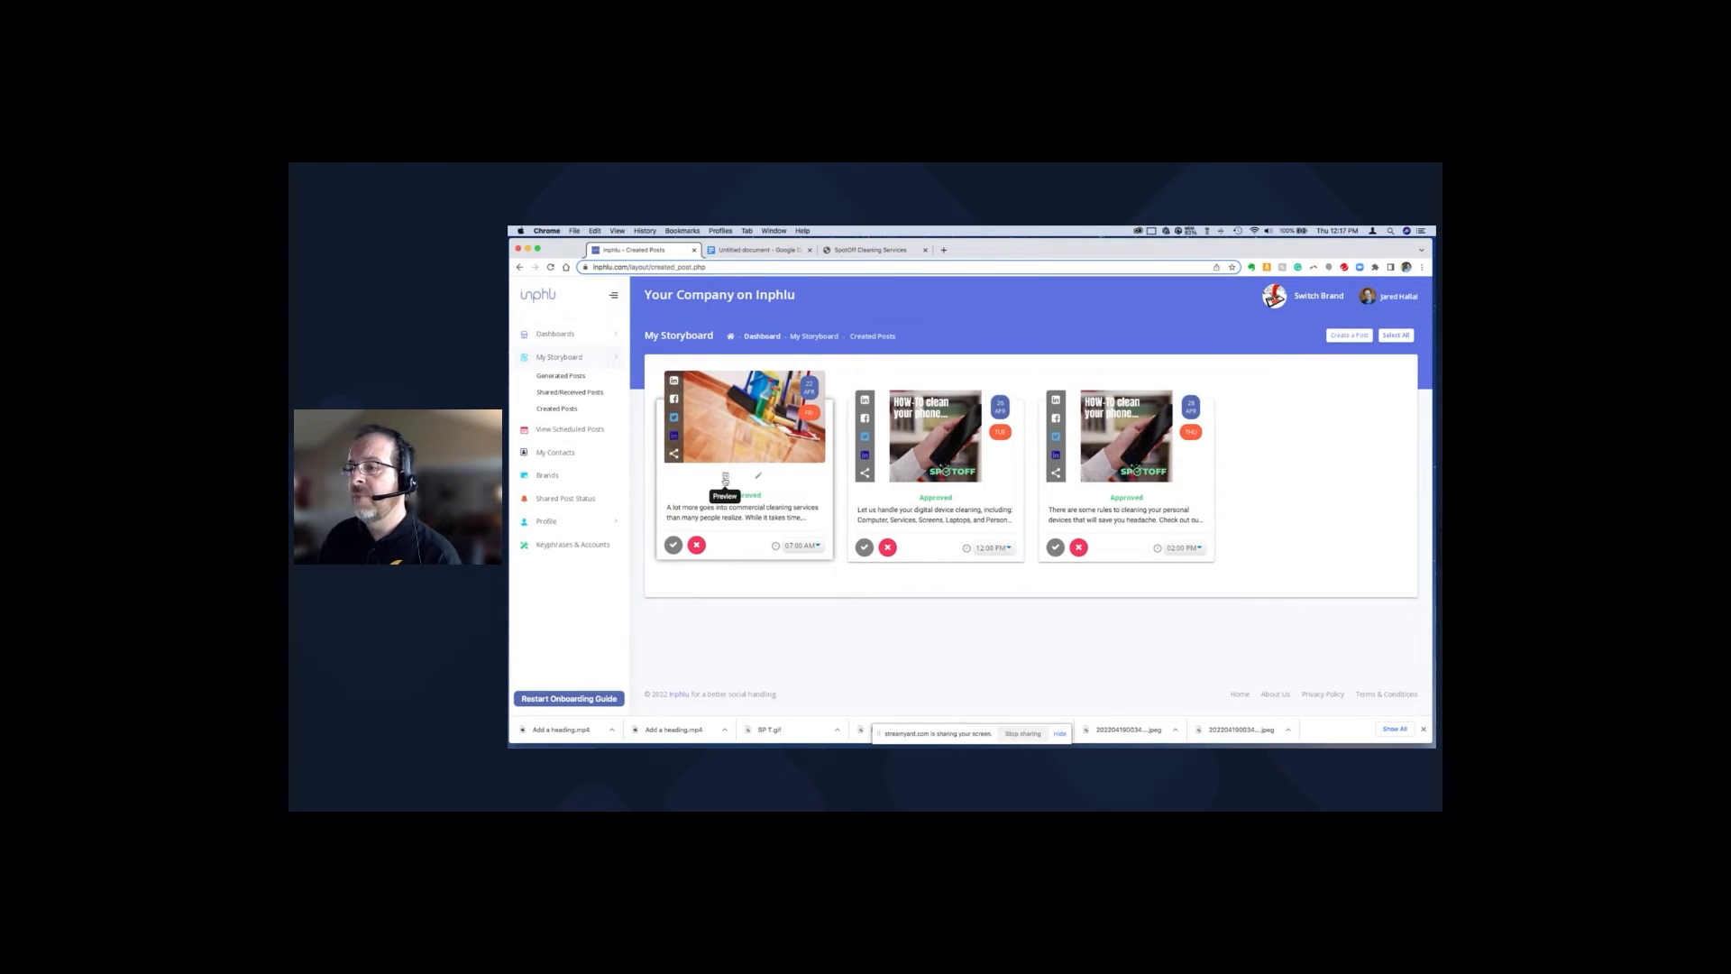
{"action": "left_click", "coordinate": [727, 478]}
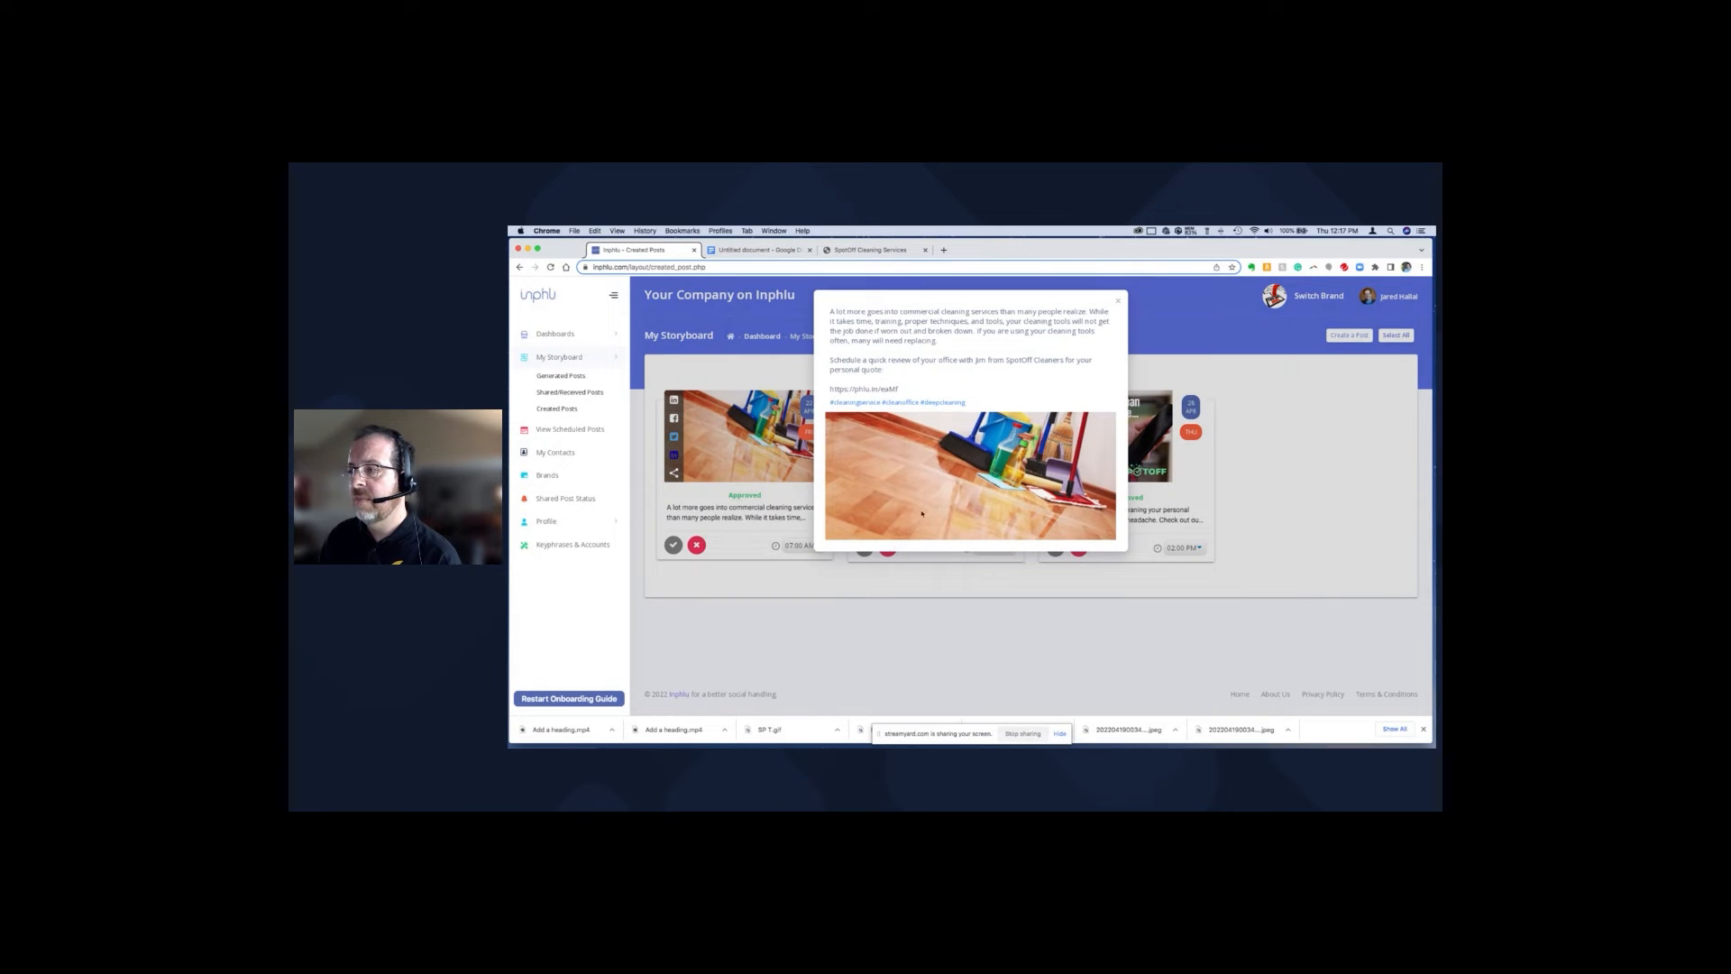
{"action": "left_click", "coordinate": [1119, 301]}
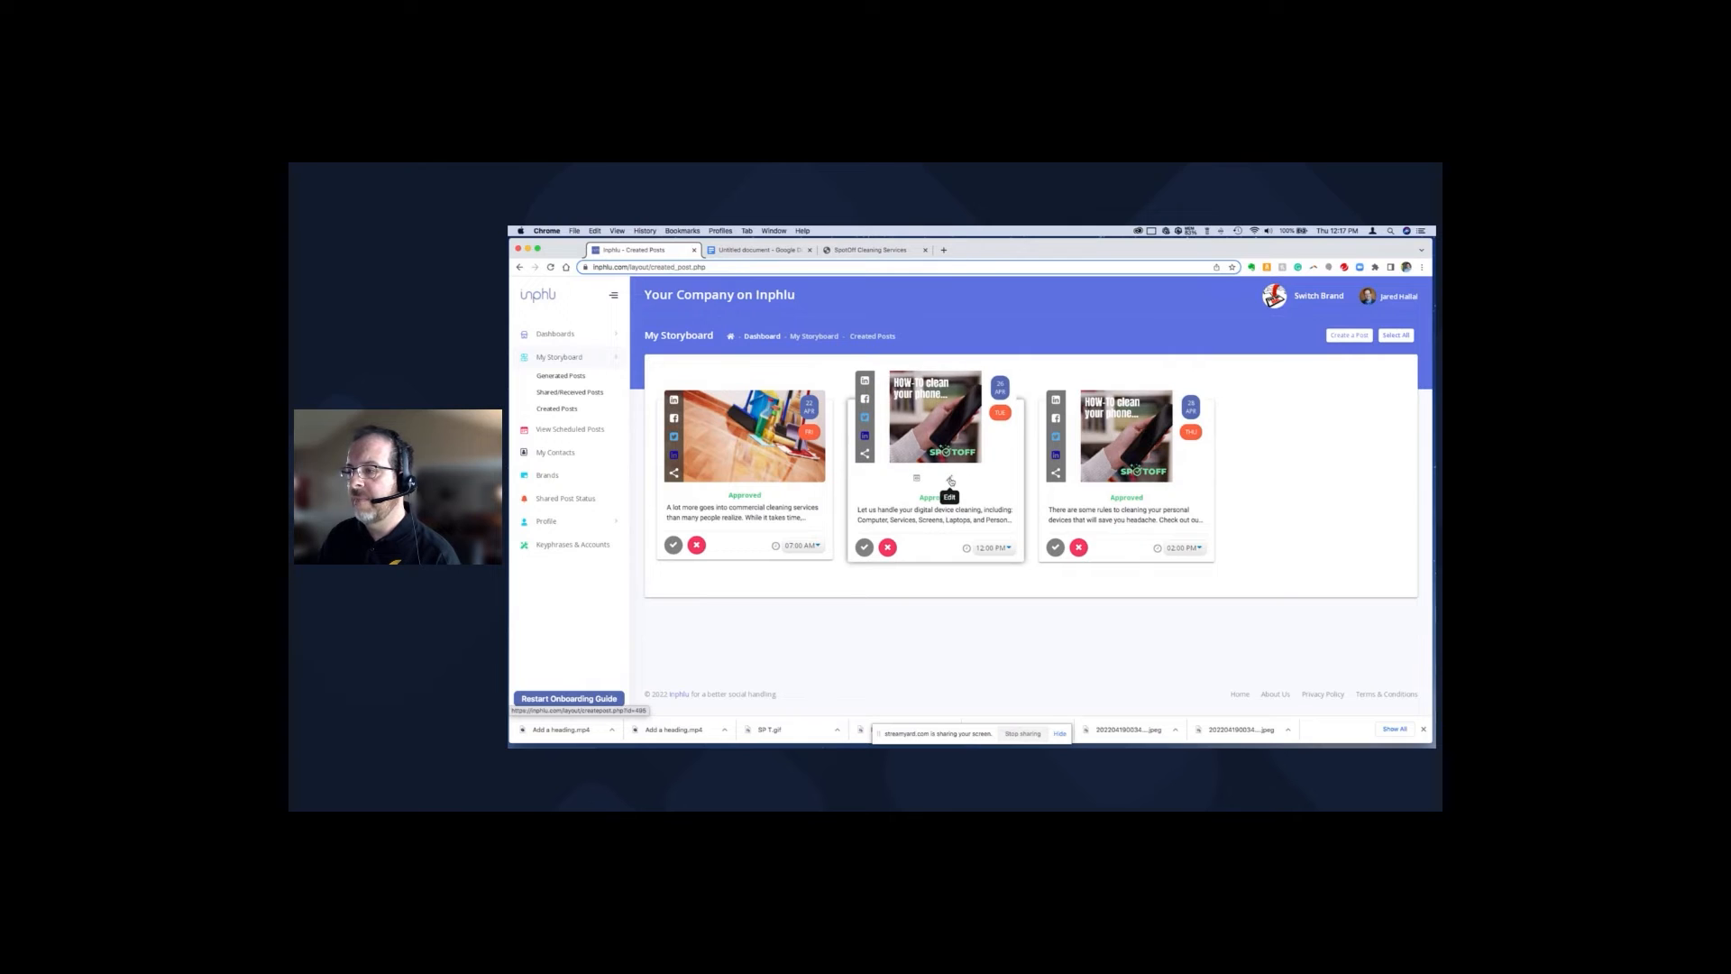
Open the April 28 post about cleaning rules for personal devices for editing and replace its video with the image "SP T.gif".
{"action": "left_click", "coordinate": [1139, 481]}
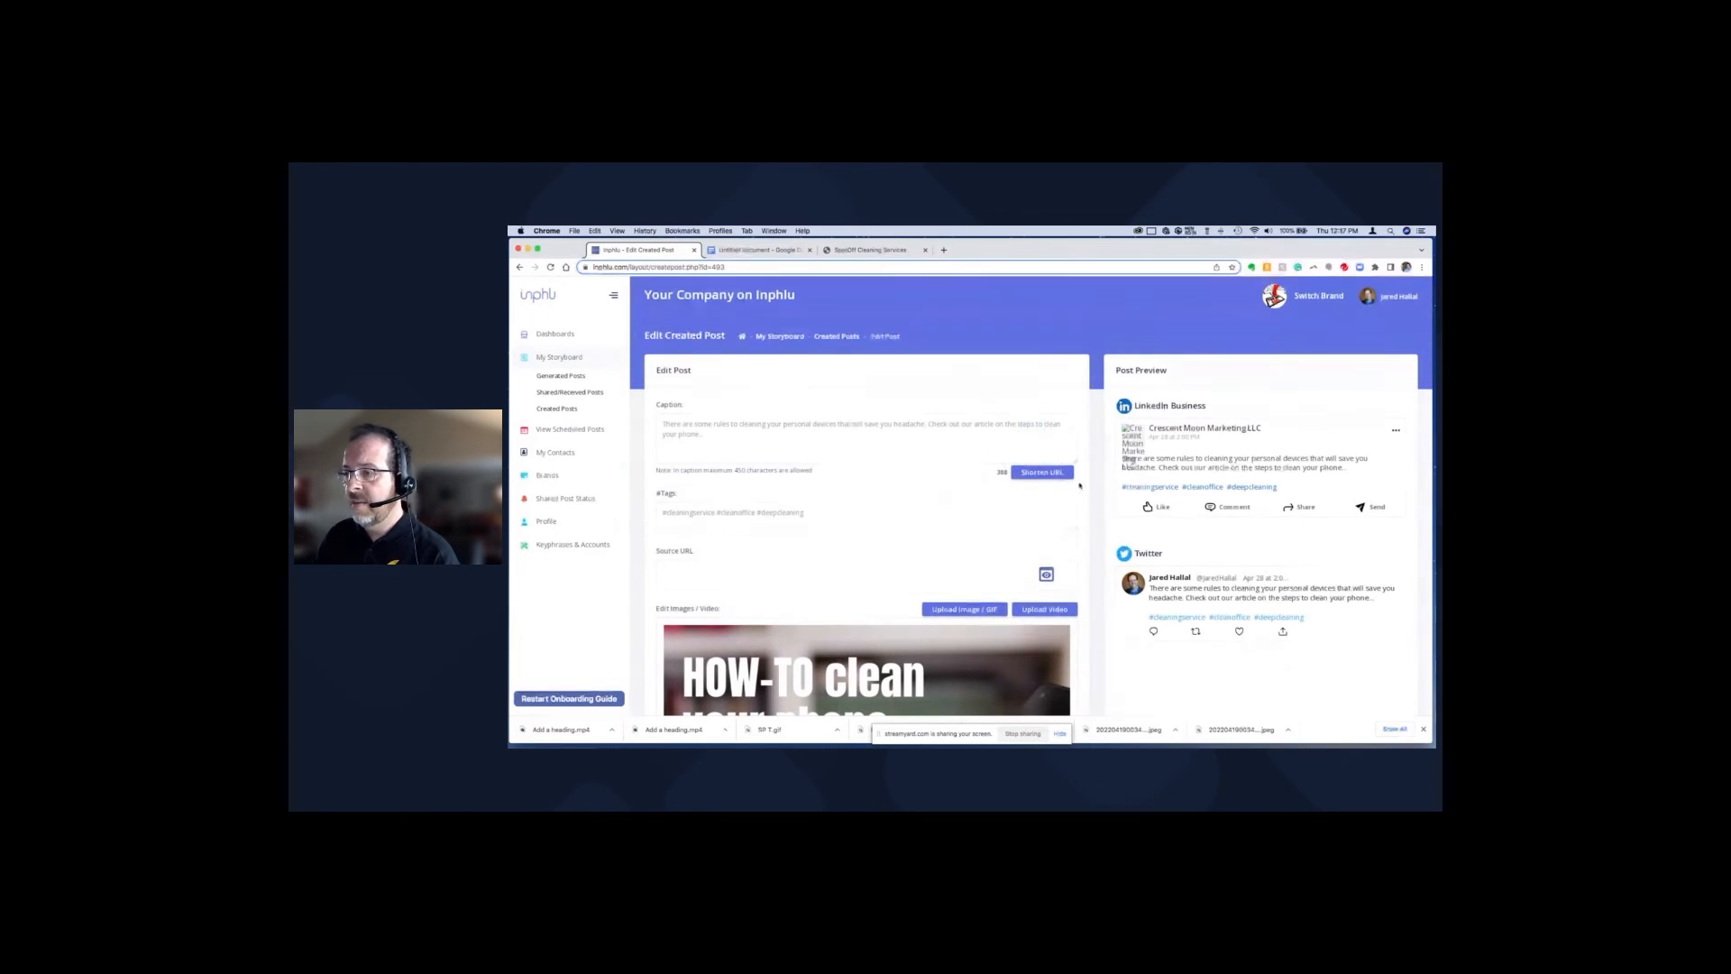
{"action": "scroll", "coordinate": [753, 563], "scroll_direction": "down", "scroll_amount": 4}
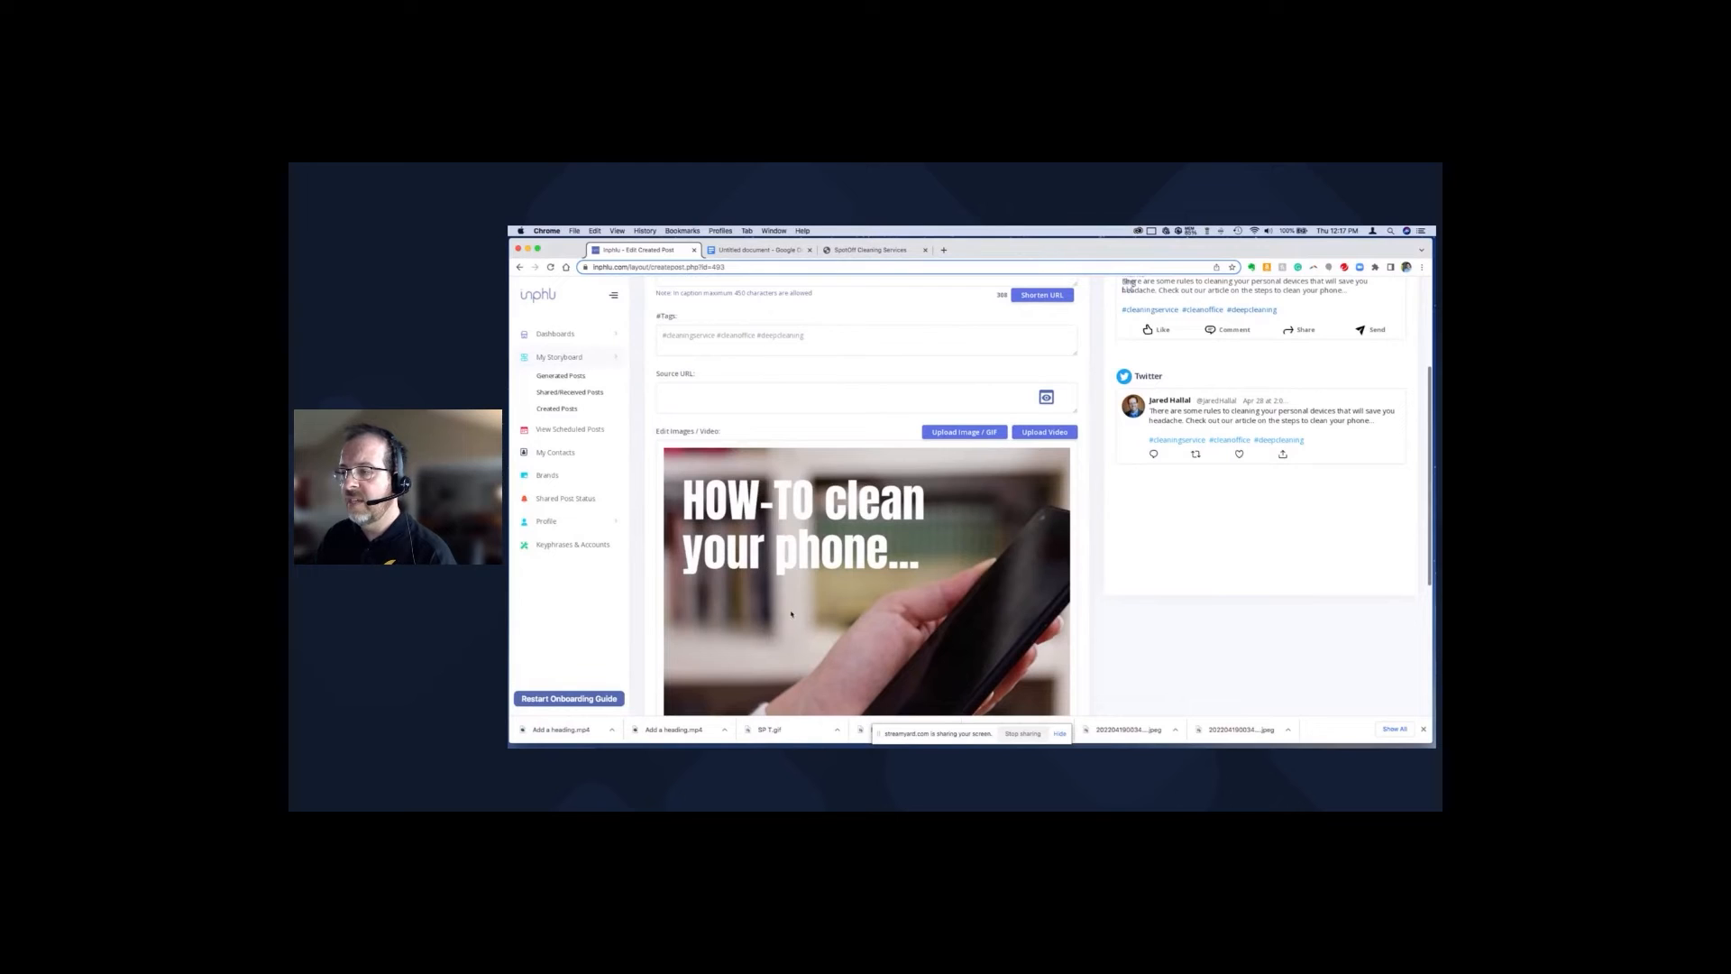
{"action": "left_click", "coordinate": [974, 433]}
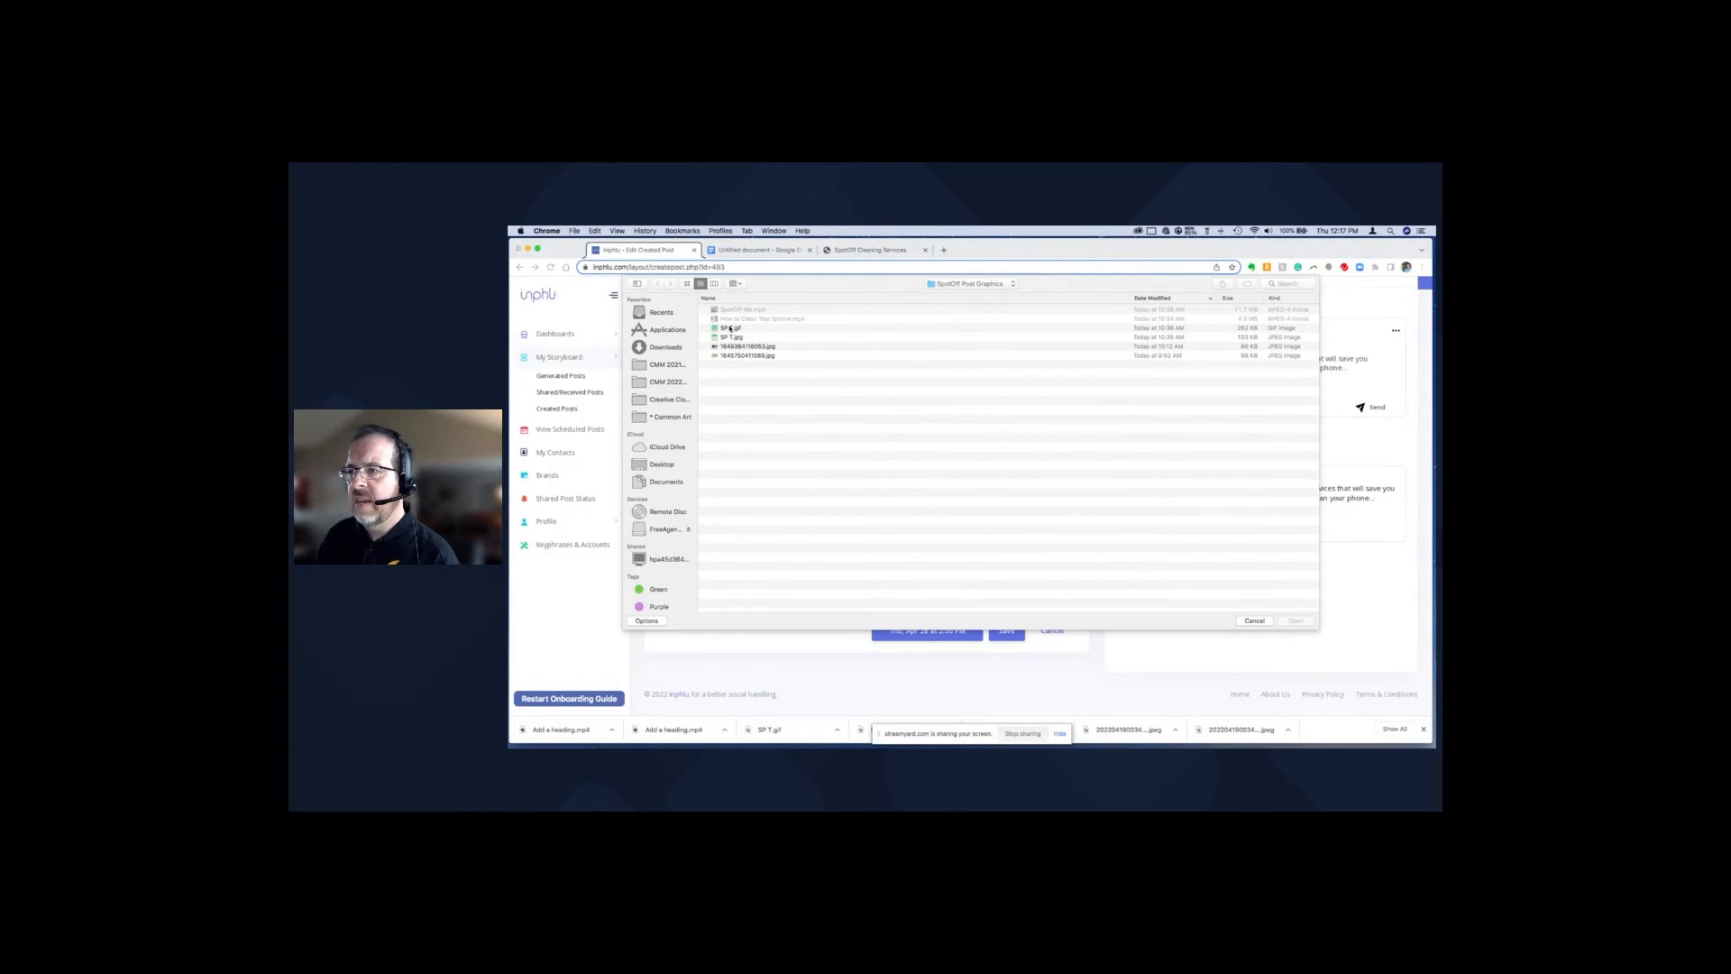
{"action": "left_click", "coordinate": [730, 328]}
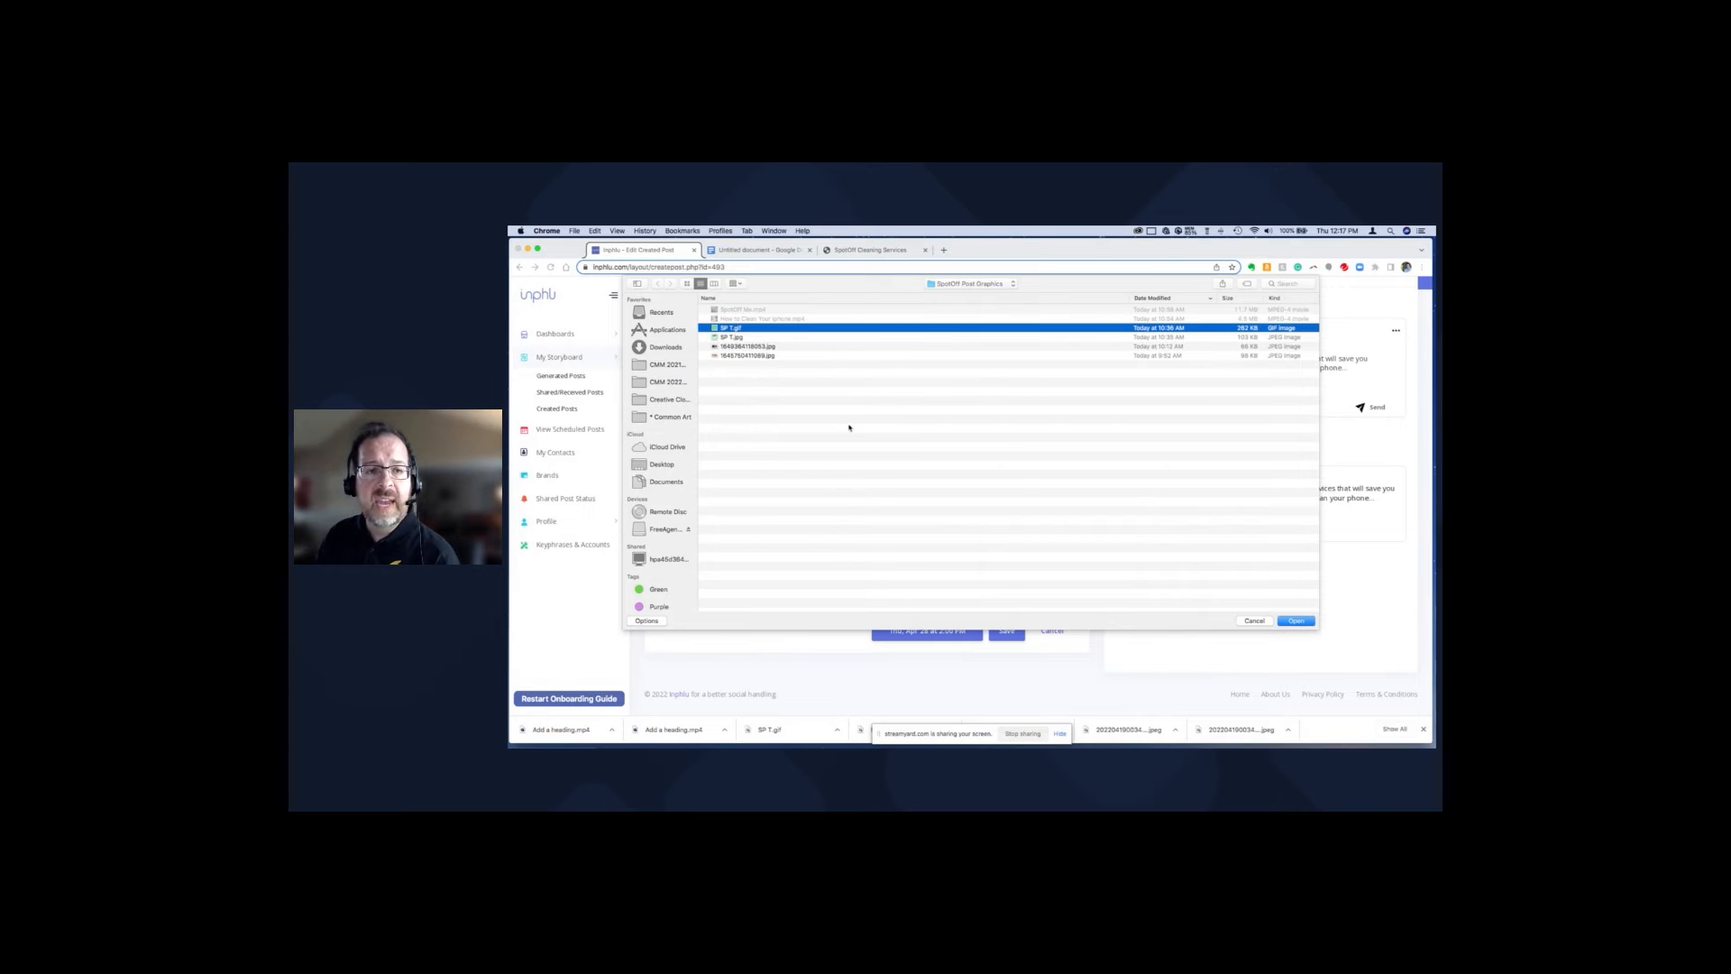
{"action": "left_click", "coordinate": [1294, 621]}
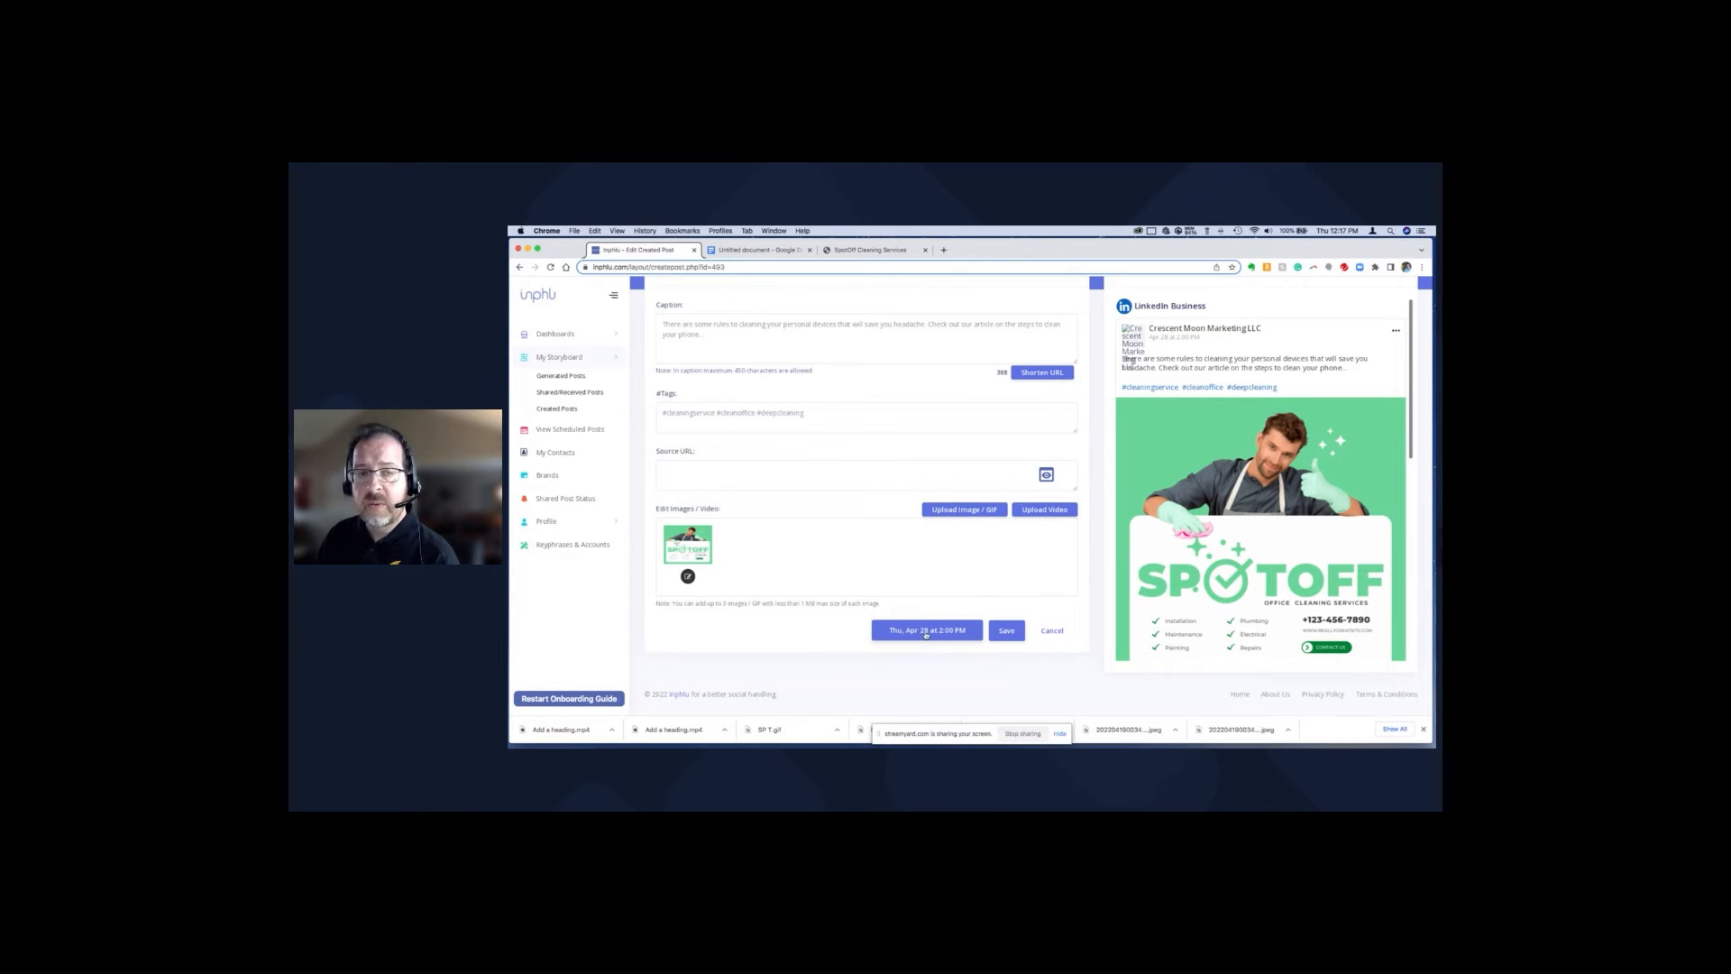
Change the scheduled time of the April 28 post to 11 AM.
{"action": "left_click", "coordinate": [926, 631]}
{"action": "left_click", "coordinate": [920, 565]}
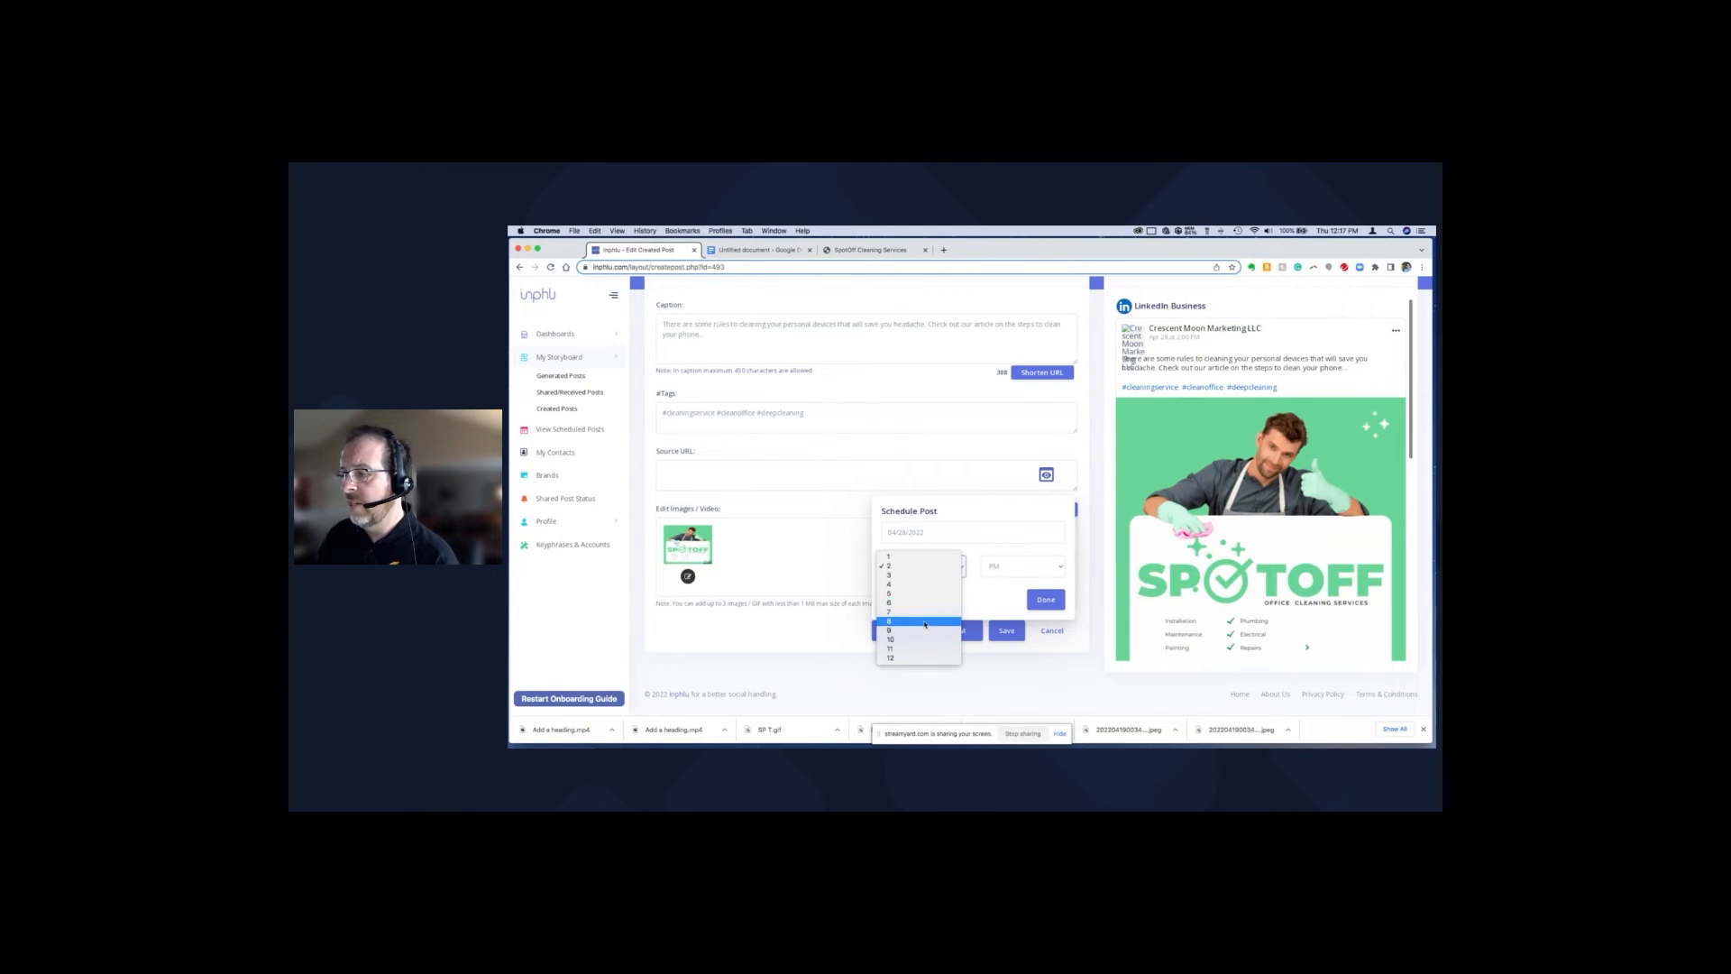
{"action": "left_click", "coordinate": [924, 603]}
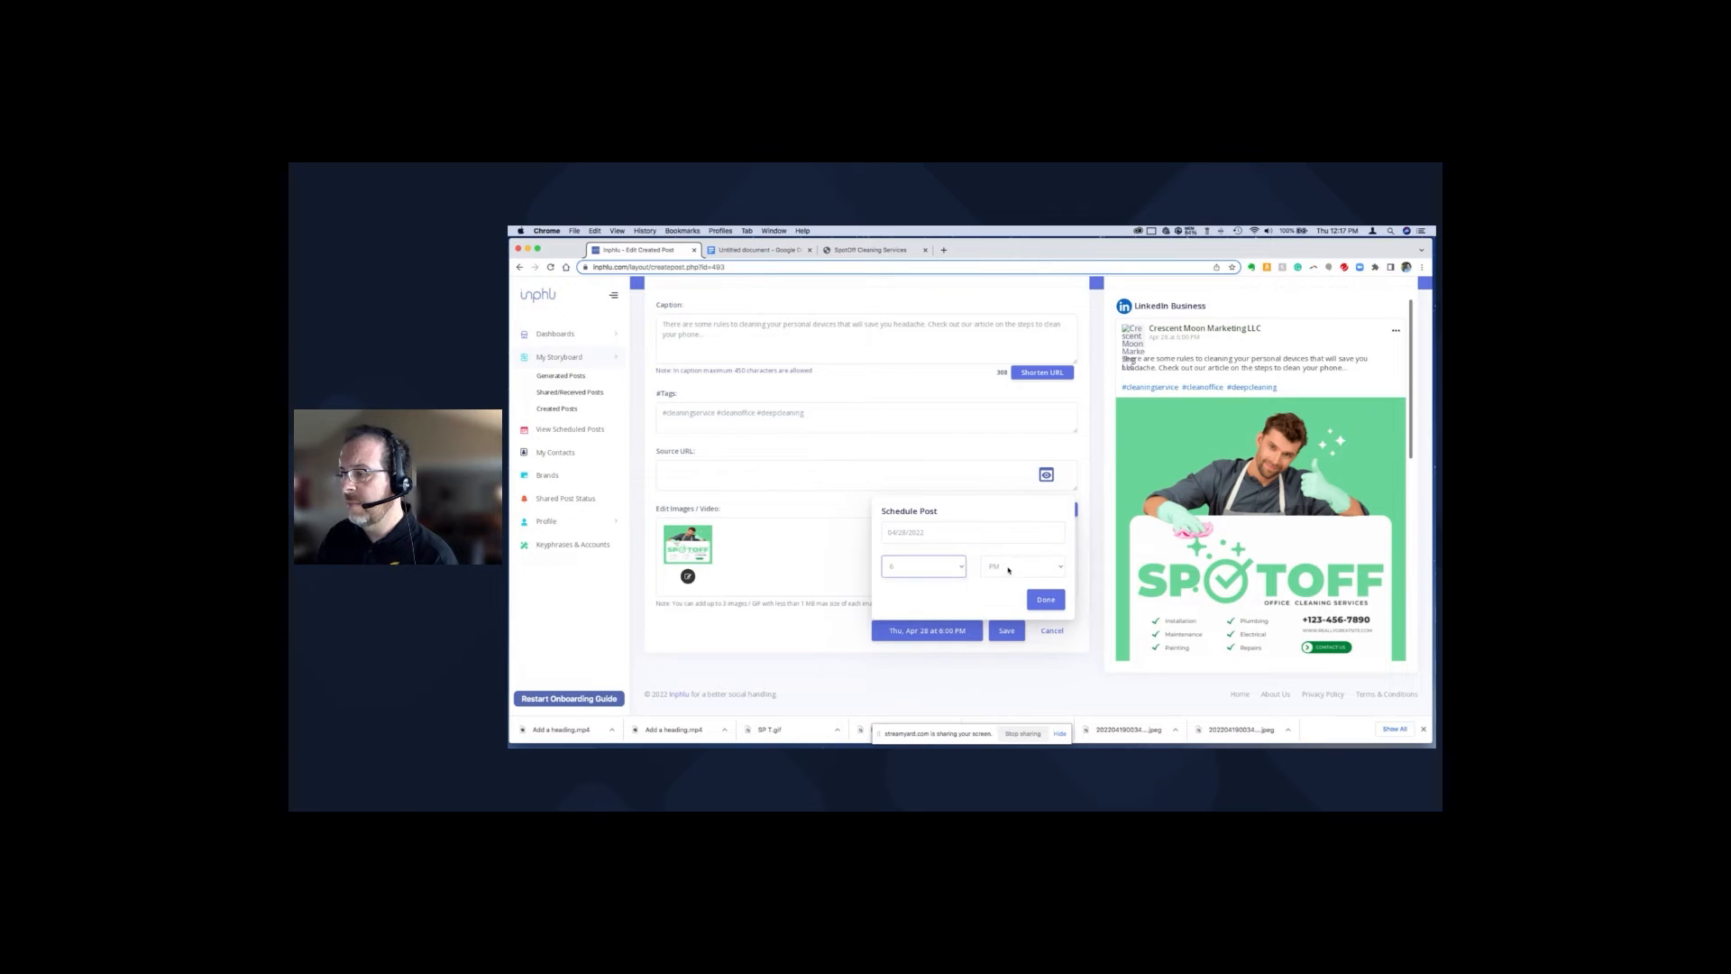
{"action": "left_click", "coordinate": [897, 566]}
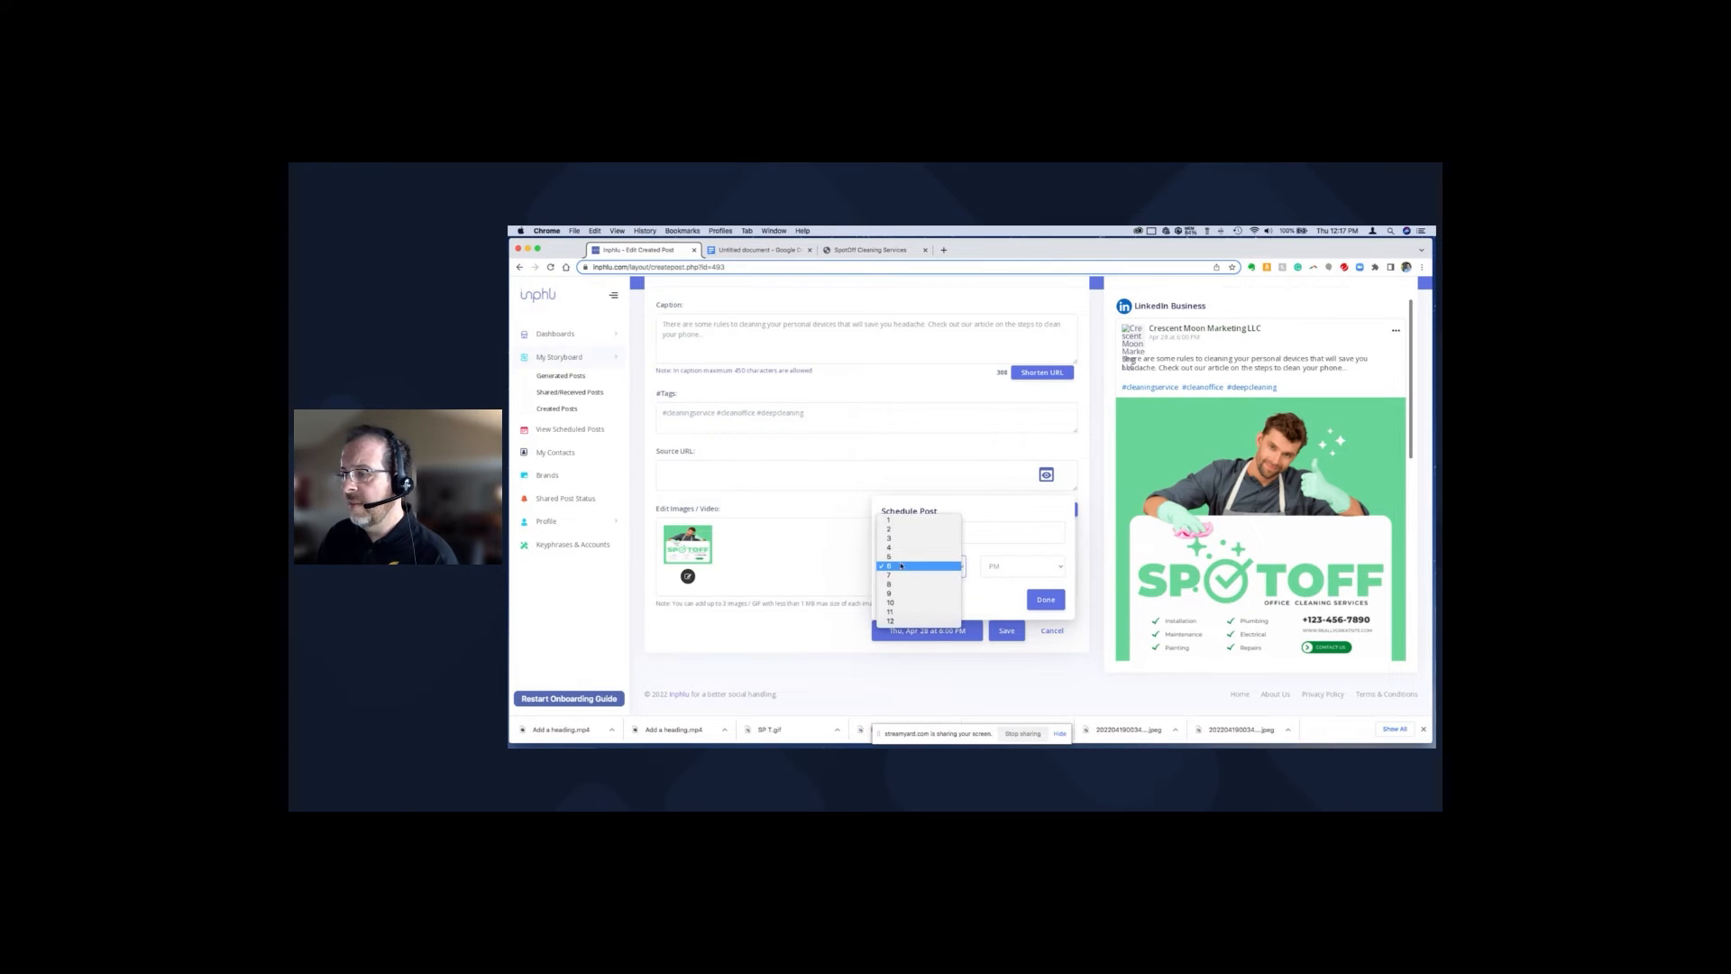
{"action": "left_click", "coordinate": [901, 611]}
{"action": "left_click", "coordinate": [1015, 566]}
{"action": "left_click", "coordinate": [1009, 558]}
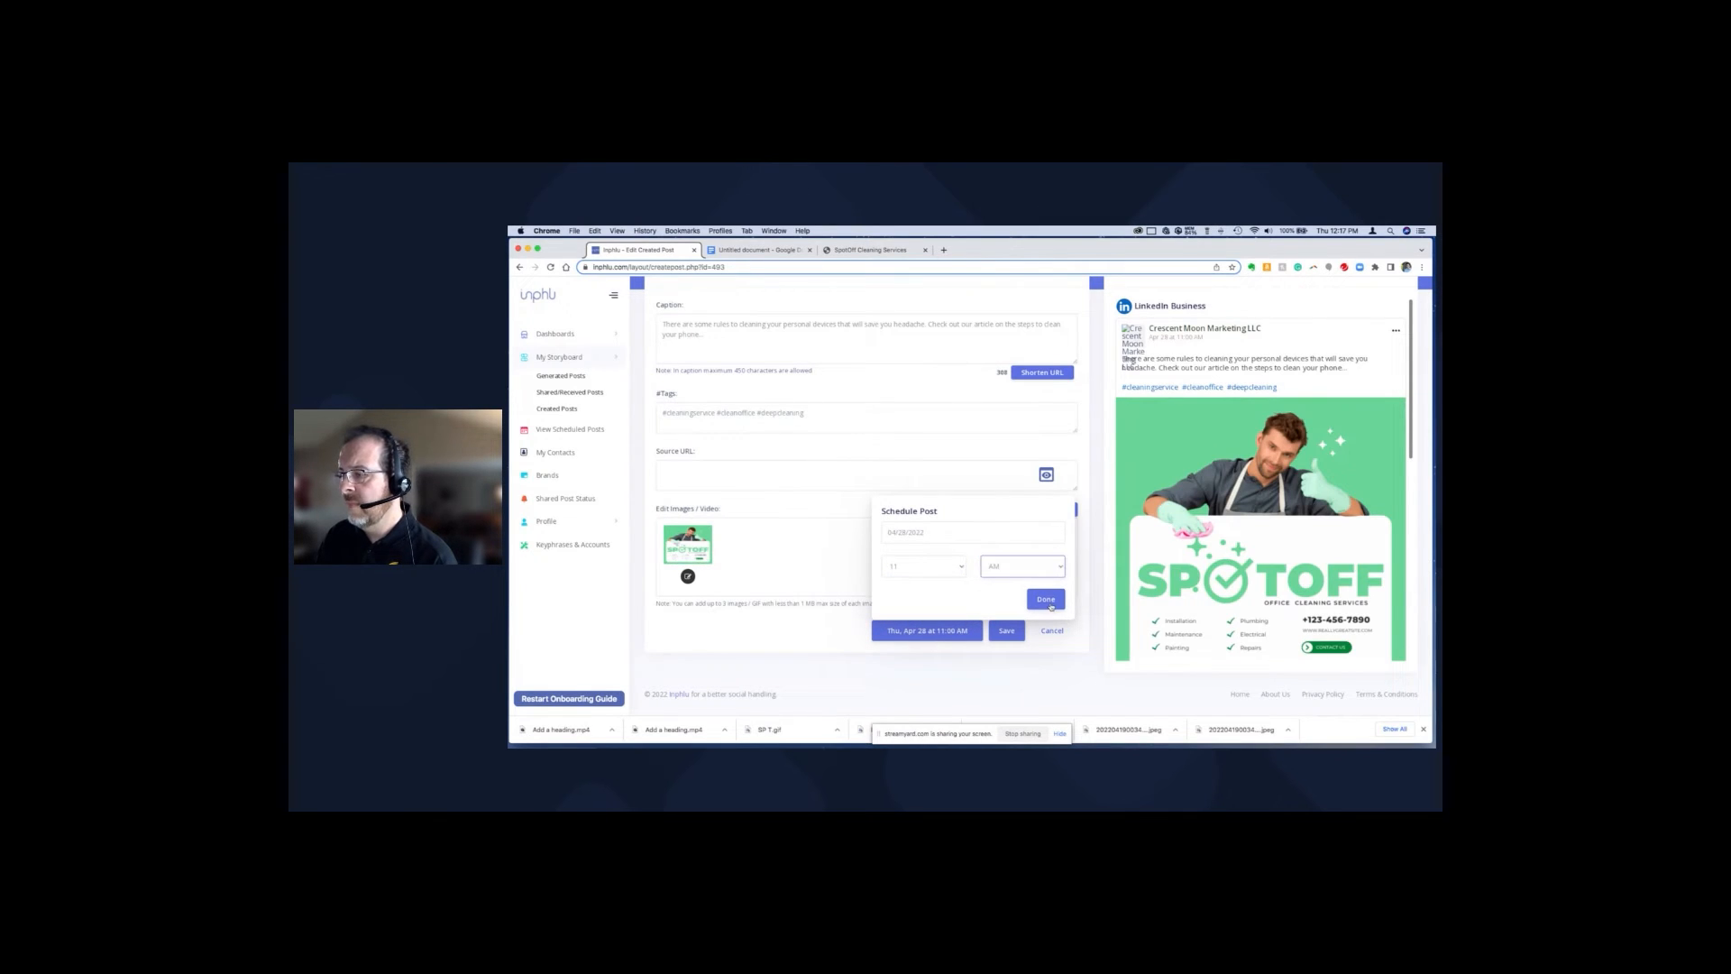
{"action": "left_click", "coordinate": [1046, 600]}
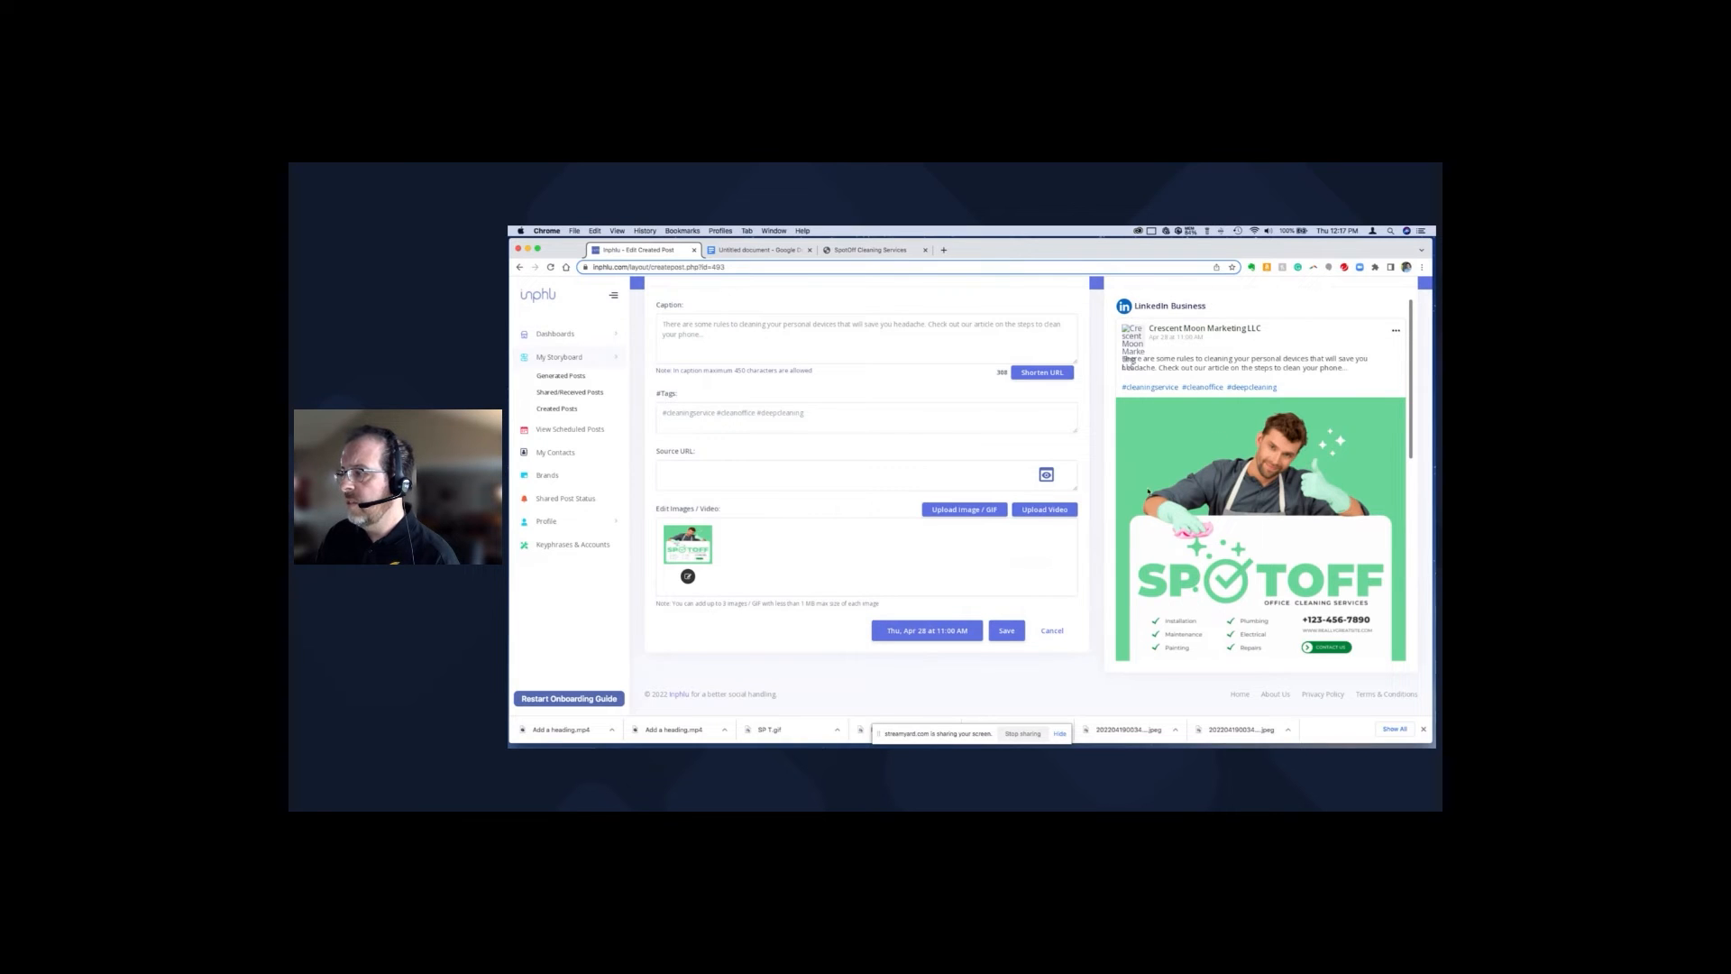
Save the edited personal-devices post and swap its place in the schedule with the April 22 commercial cleaning post.
{"action": "left_click", "coordinate": [1006, 631]}
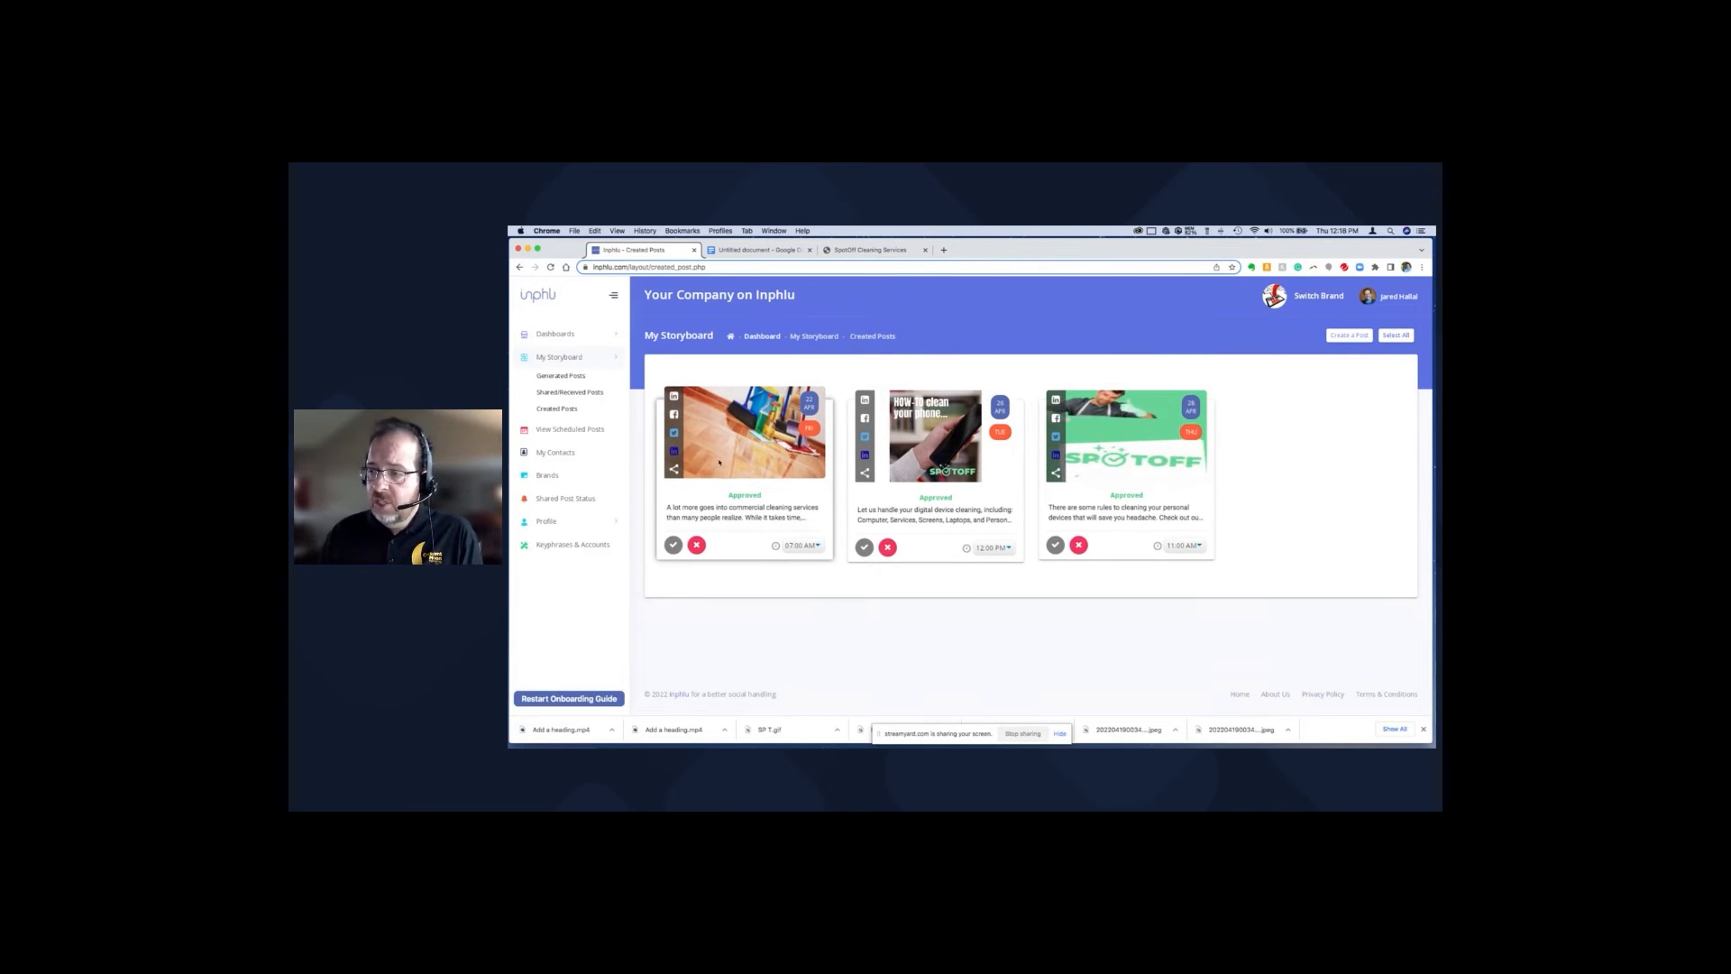
{"action": "mouse_move", "coordinate": [735, 492]}
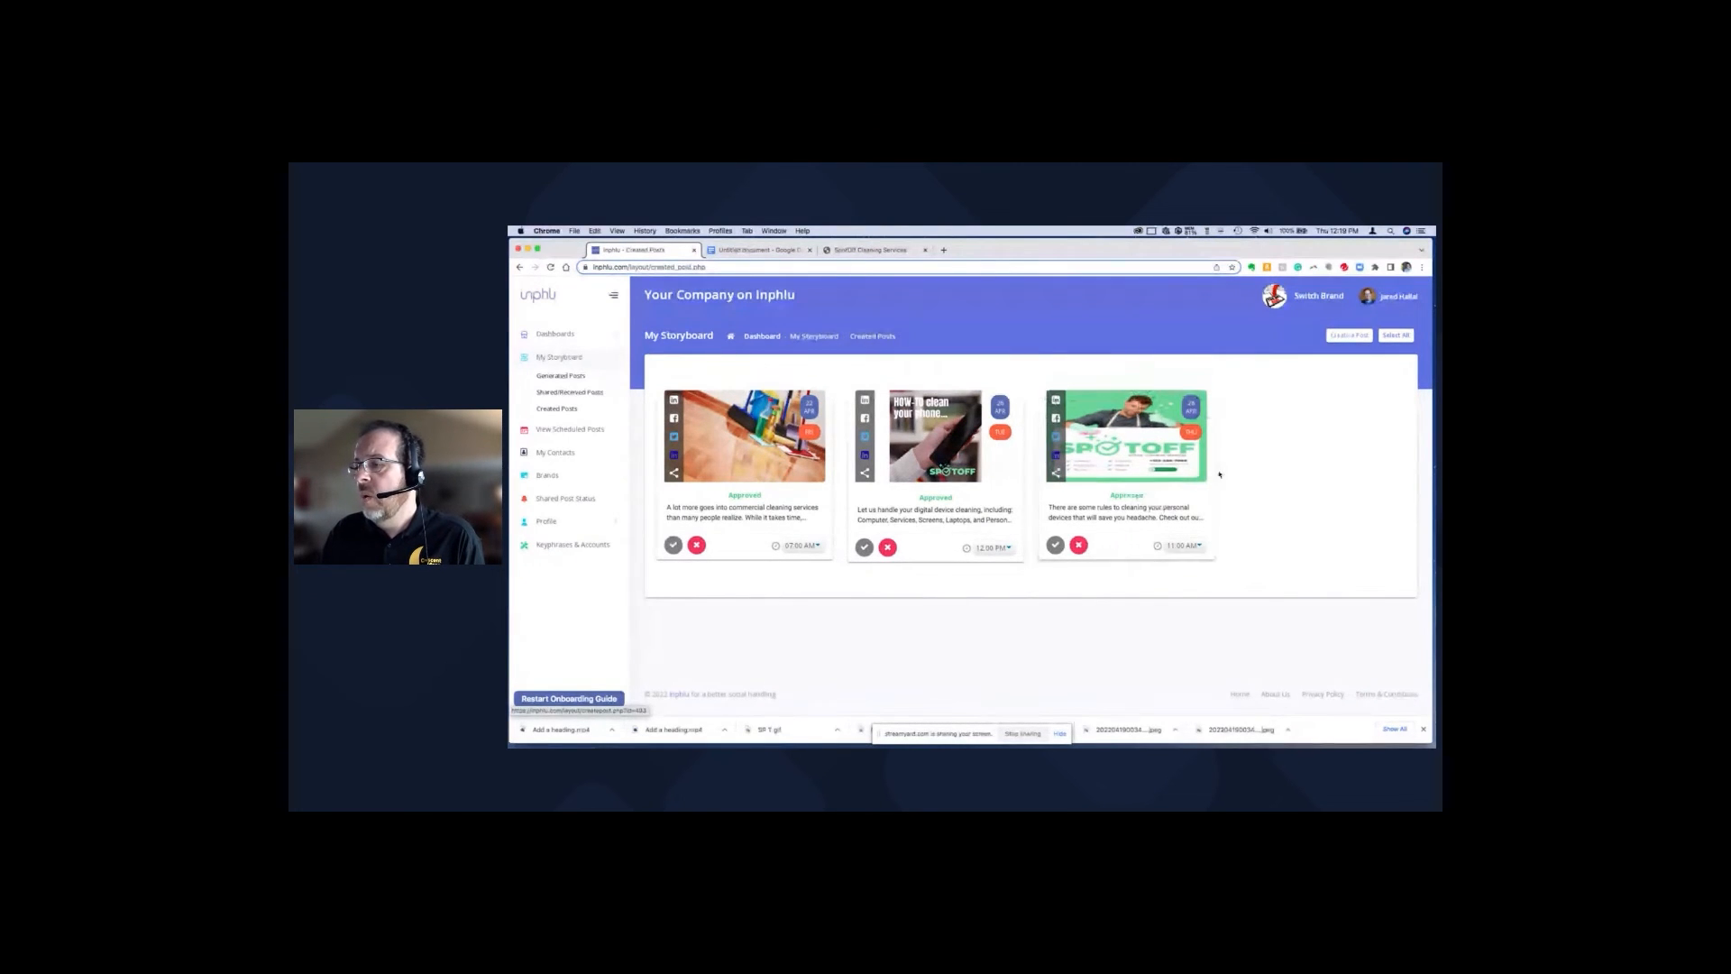
{"action": "left_click_drag", "start_coordinate": [1192, 492], "coordinate": [805, 480]}
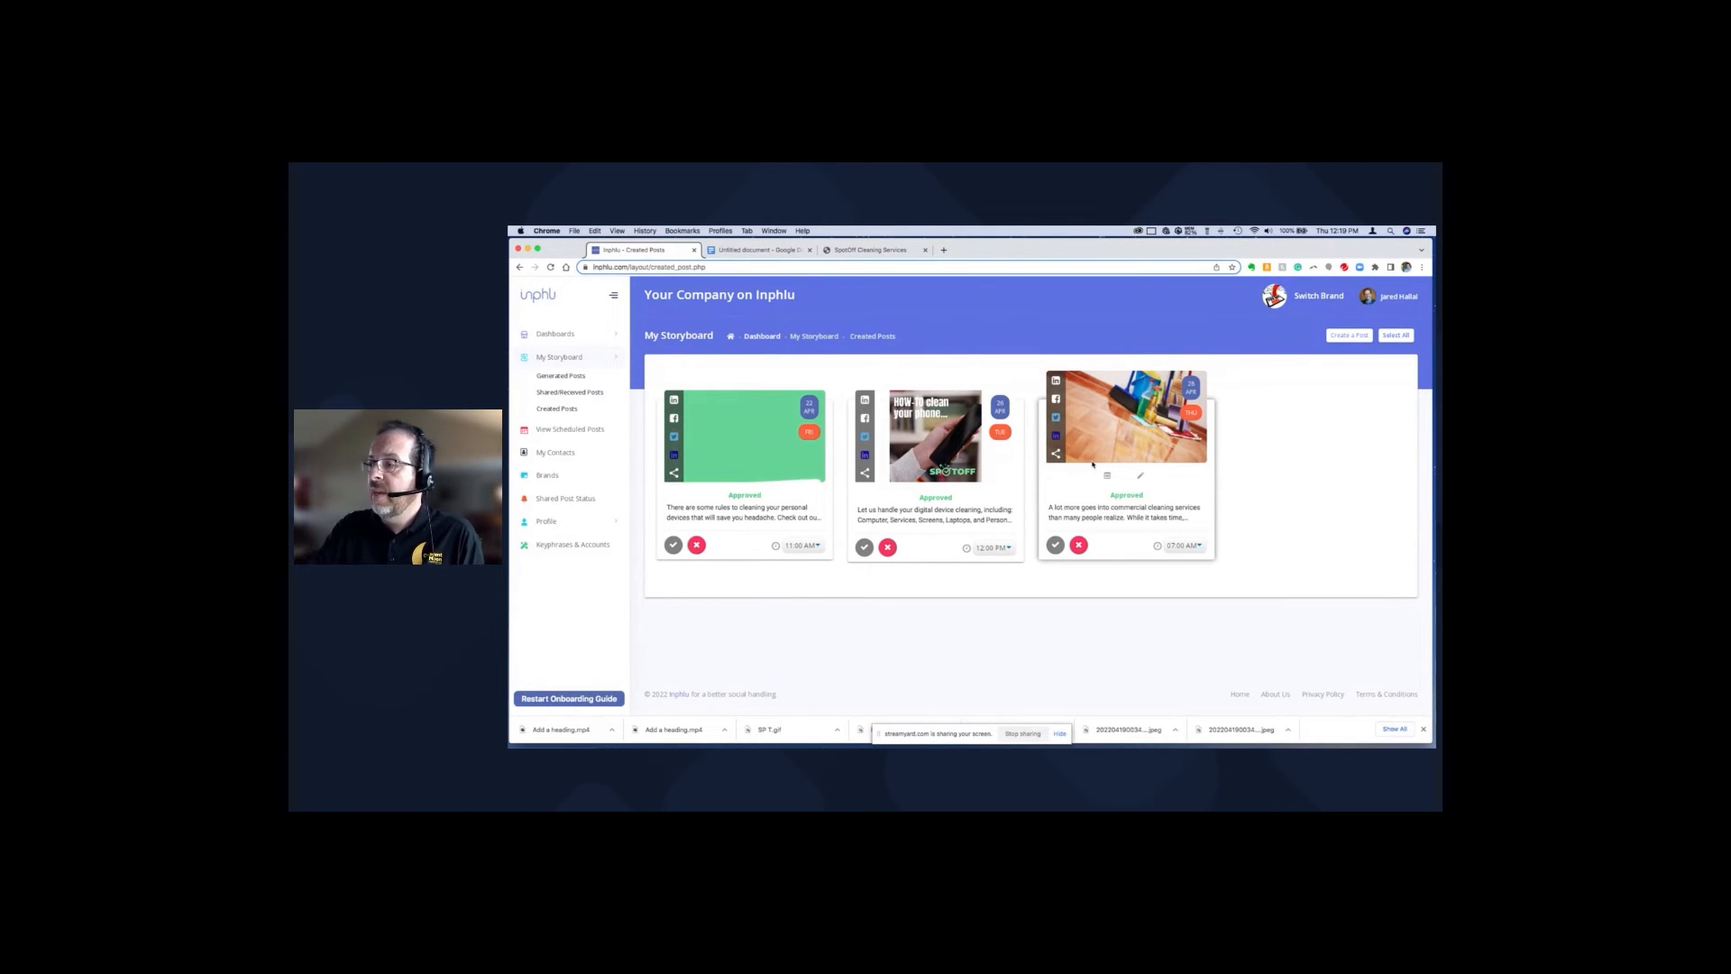
Change the scheduled time of the personal-devices cleaning post to 7 AM and confirm the change.
{"action": "left_click", "coordinate": [800, 546]}
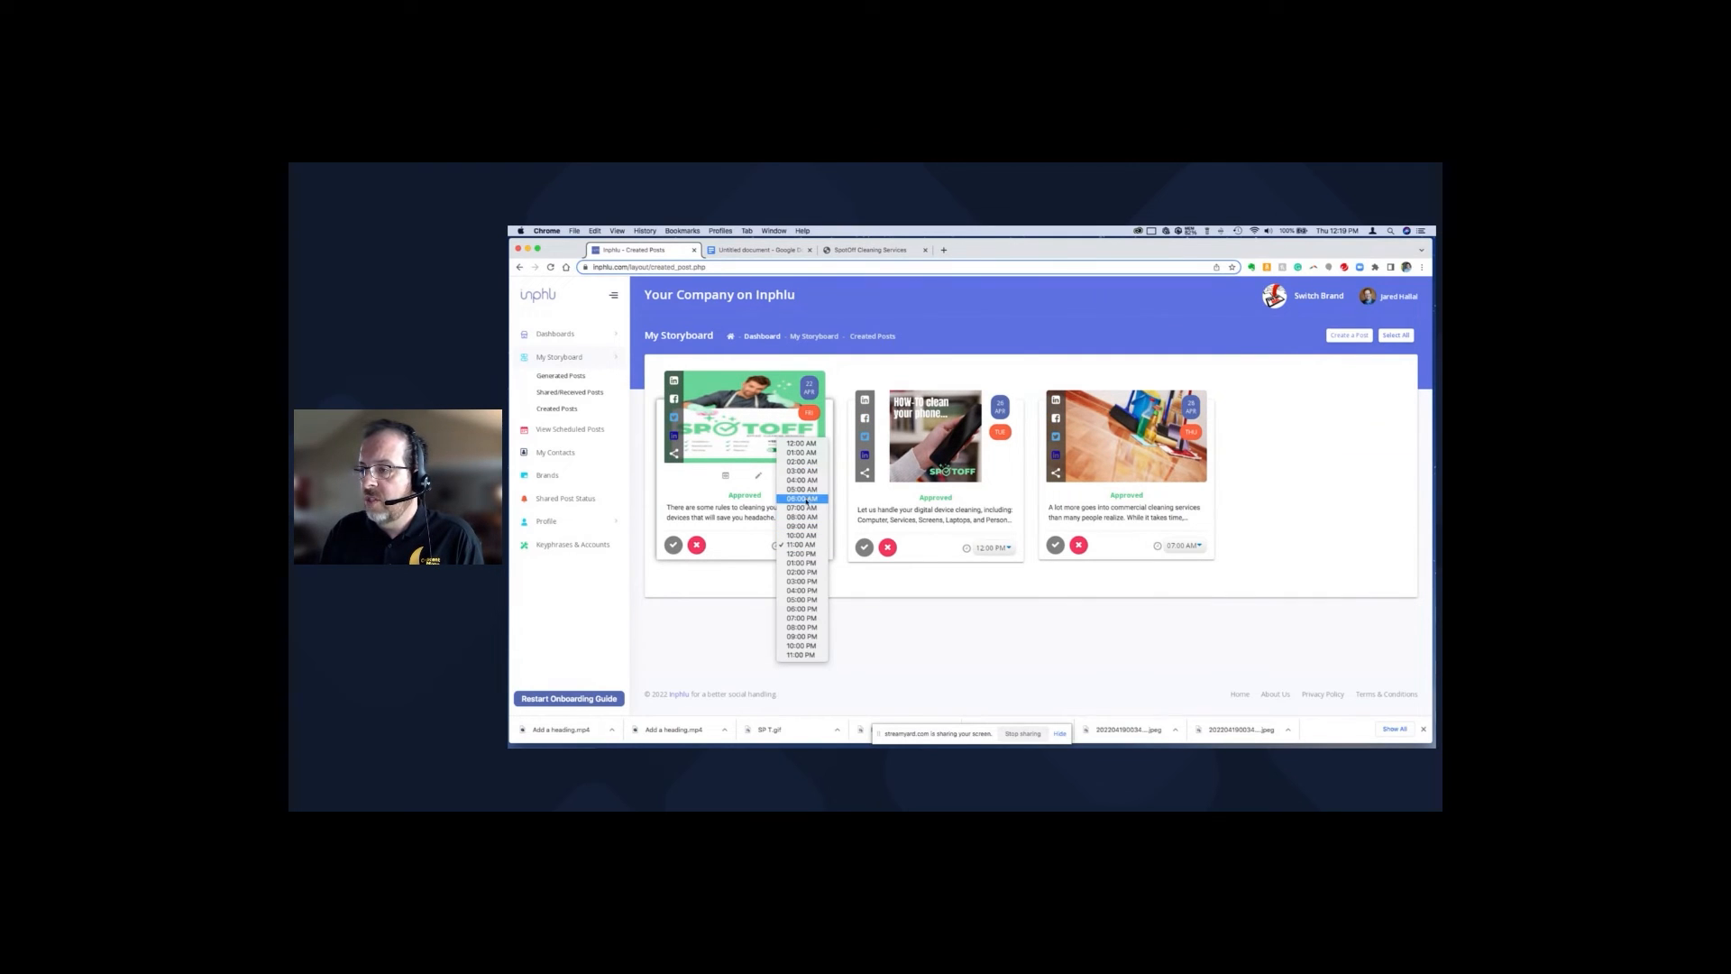
{"action": "left_click", "coordinate": [810, 508]}
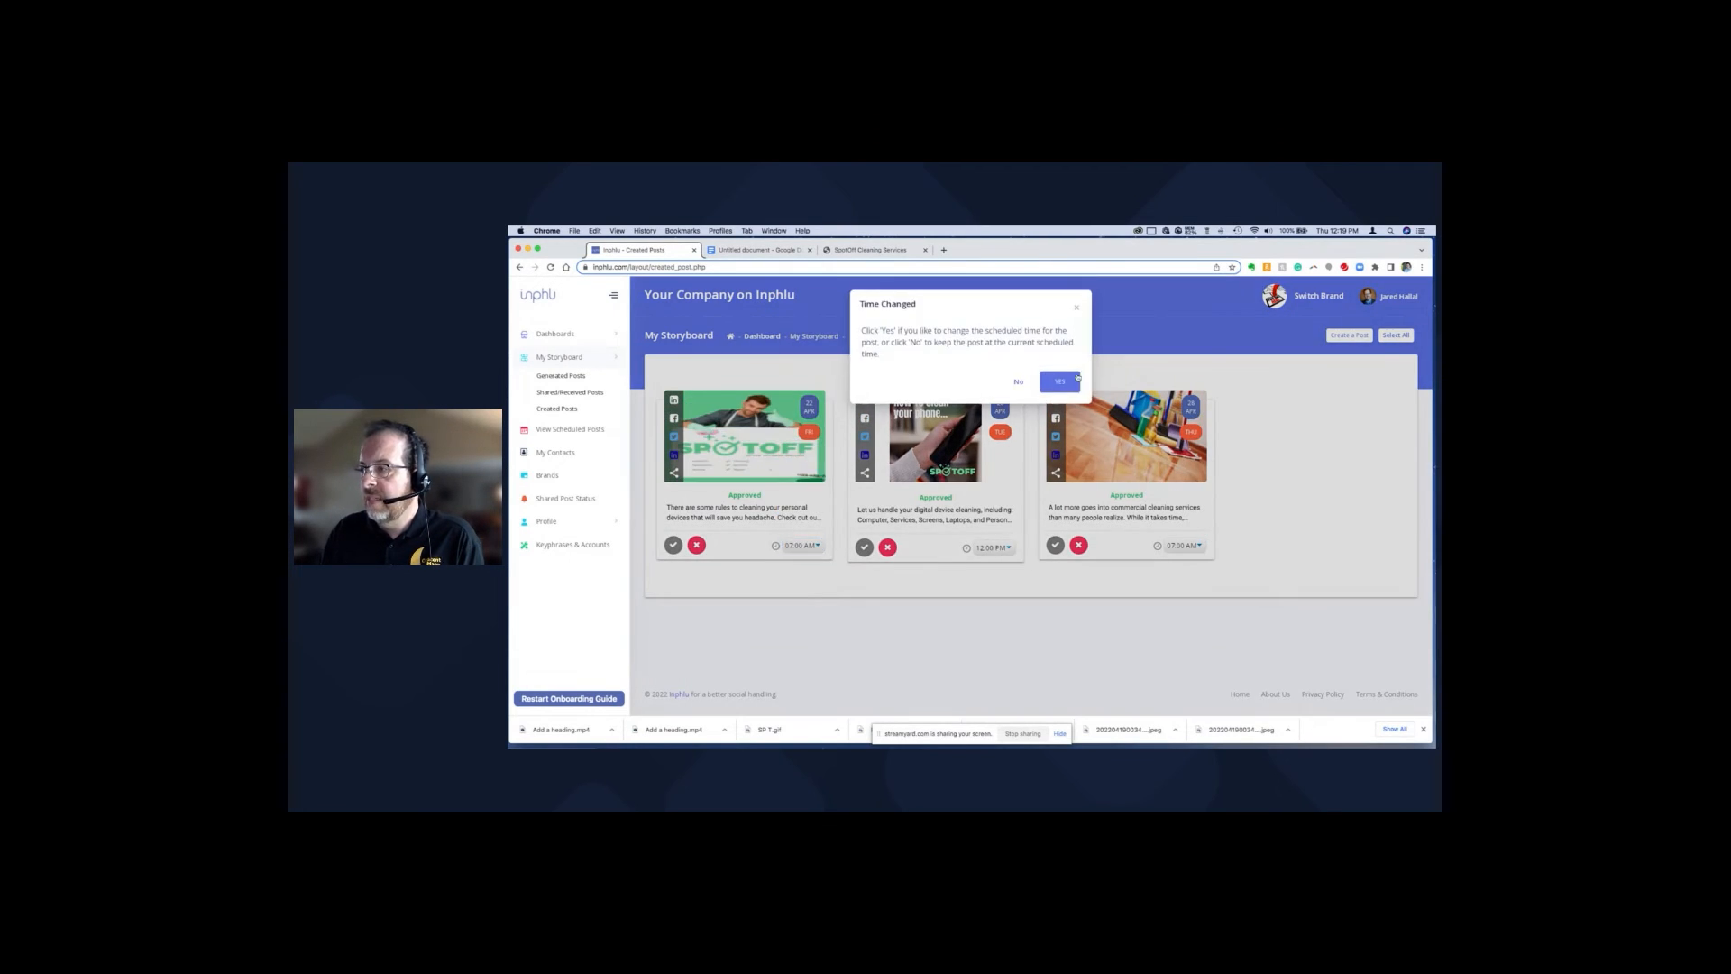
{"action": "left_click", "coordinate": [1058, 377]}
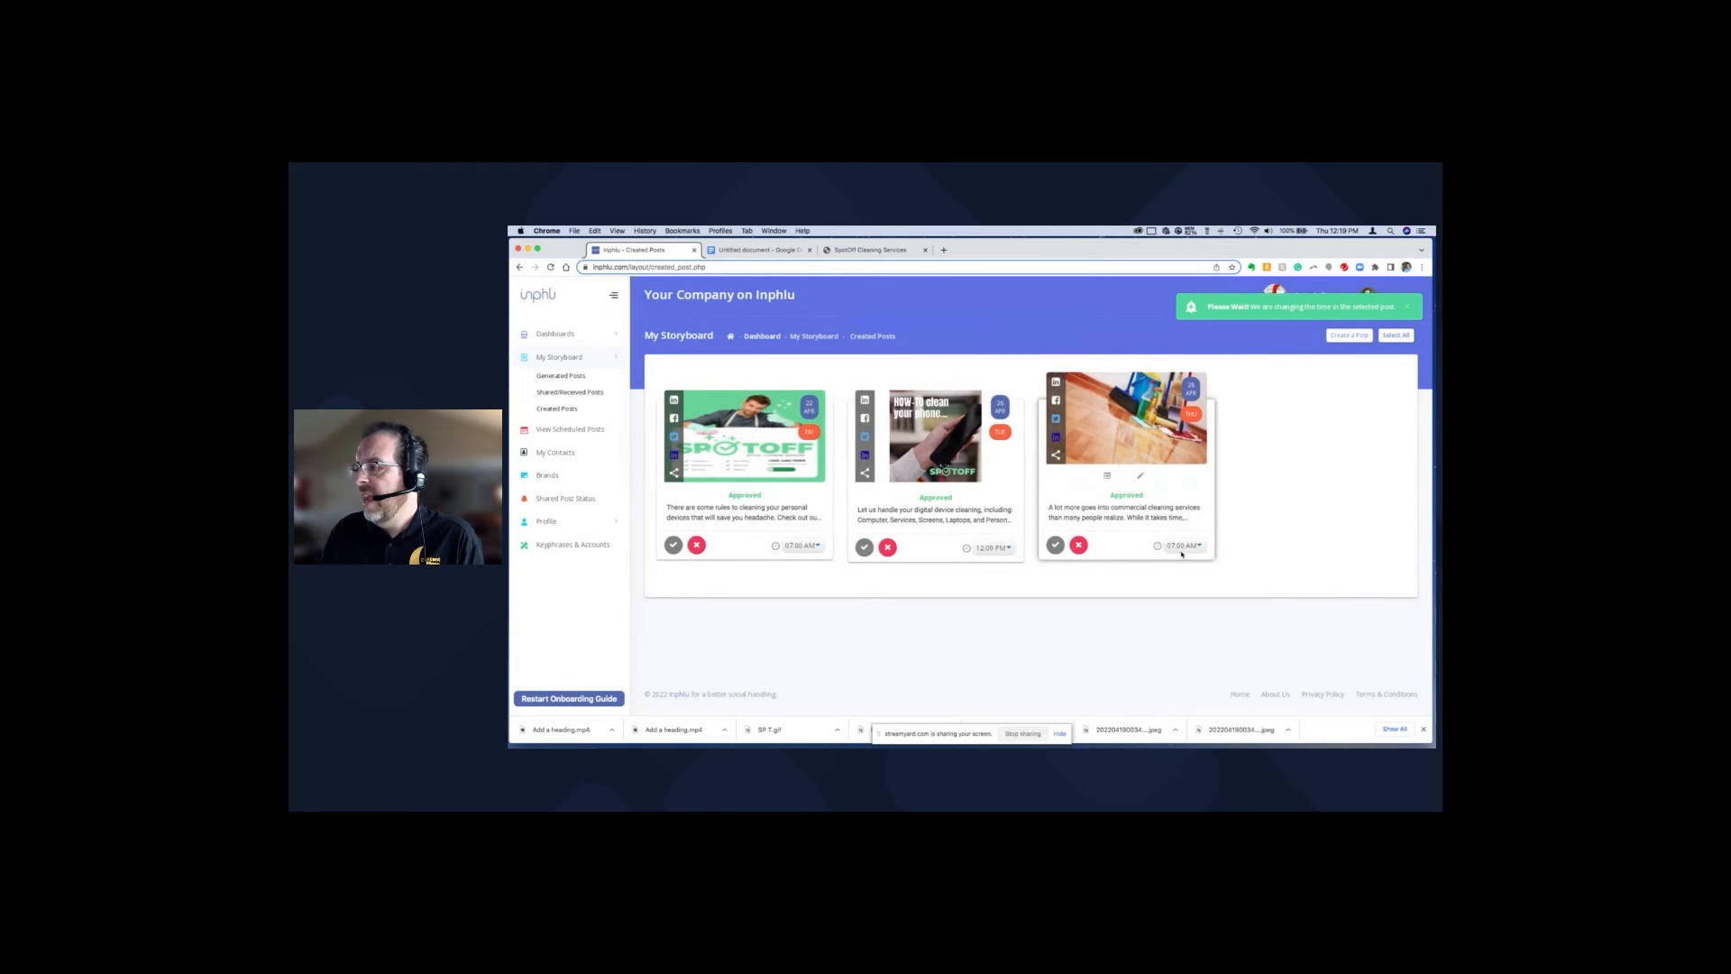
Change the scheduled time of the commercial cleaning services post to 11 AM, and reject that post.
{"action": "left_click", "coordinate": [1184, 546]}
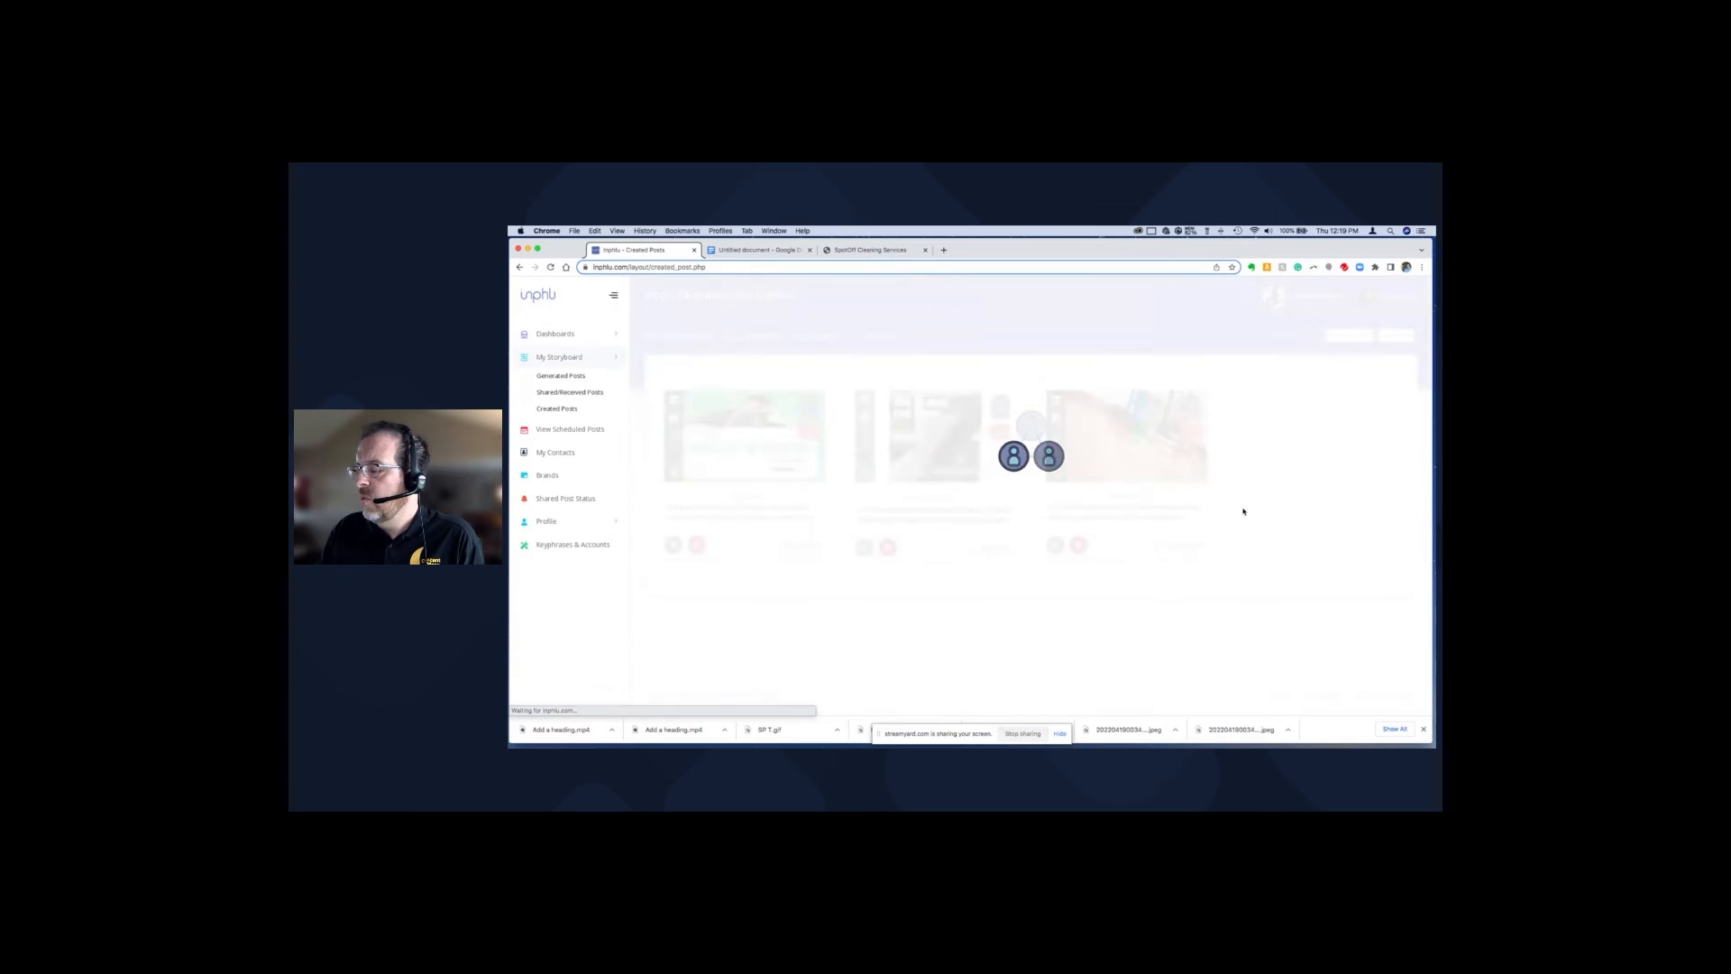
{"action": "left_click", "coordinate": [1175, 546]}
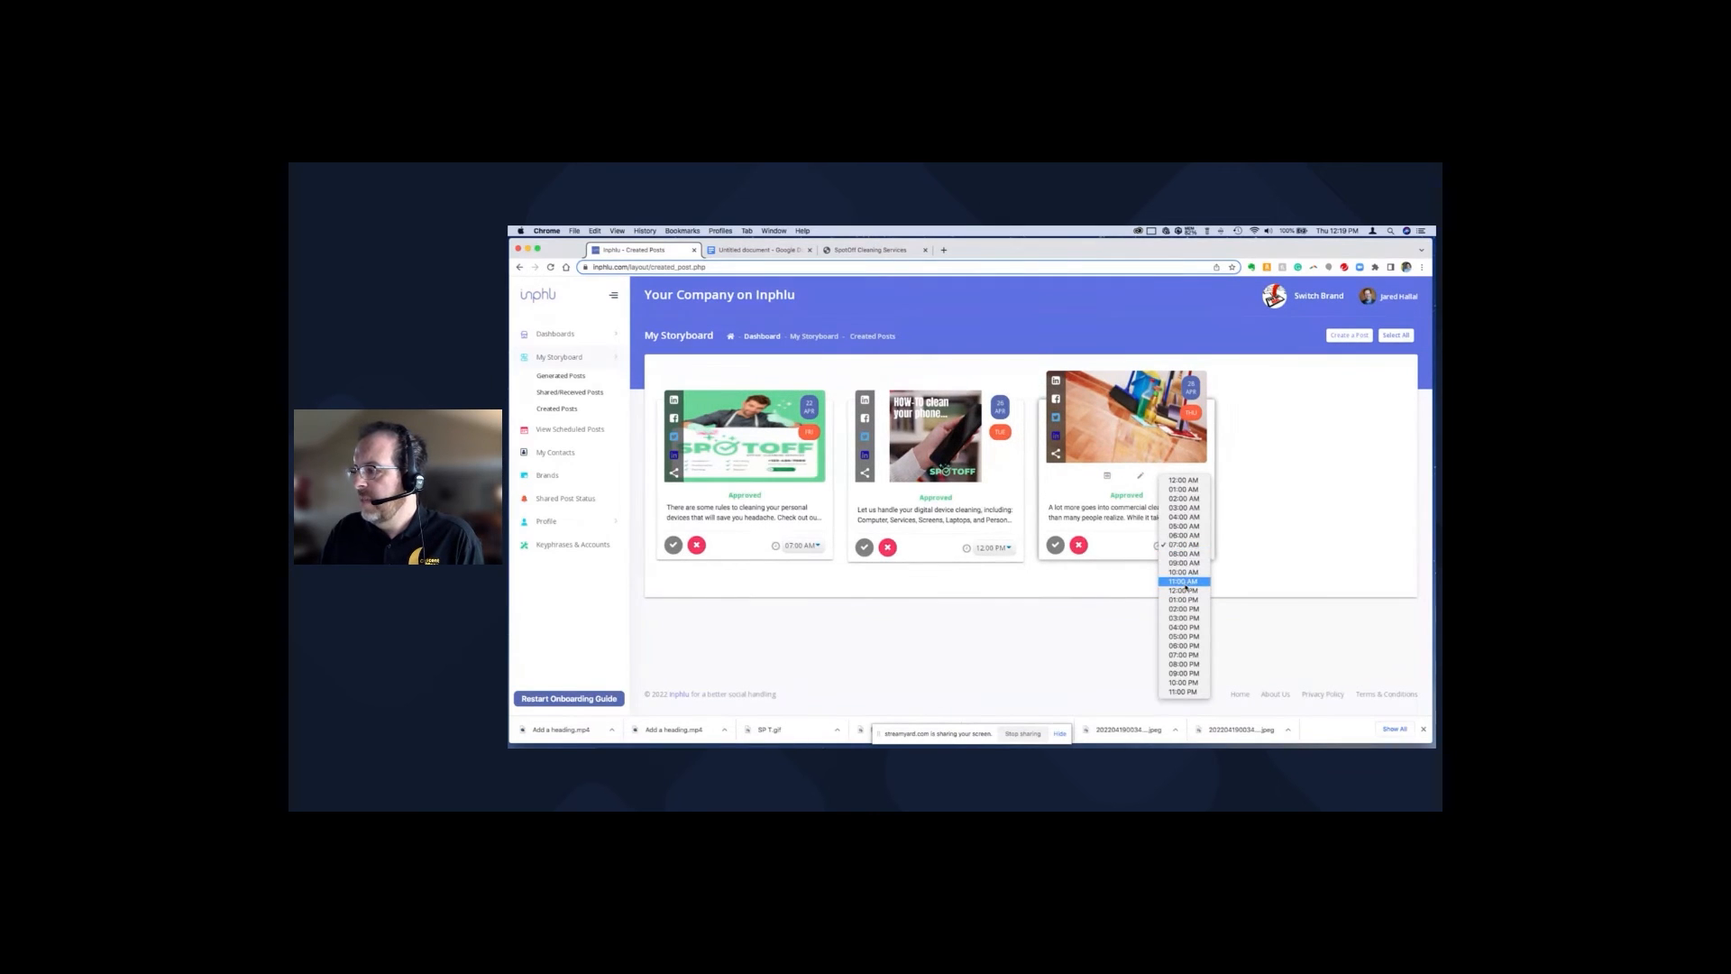
{"action": "left_click", "coordinate": [1184, 582]}
{"action": "left_click", "coordinate": [1055, 378]}
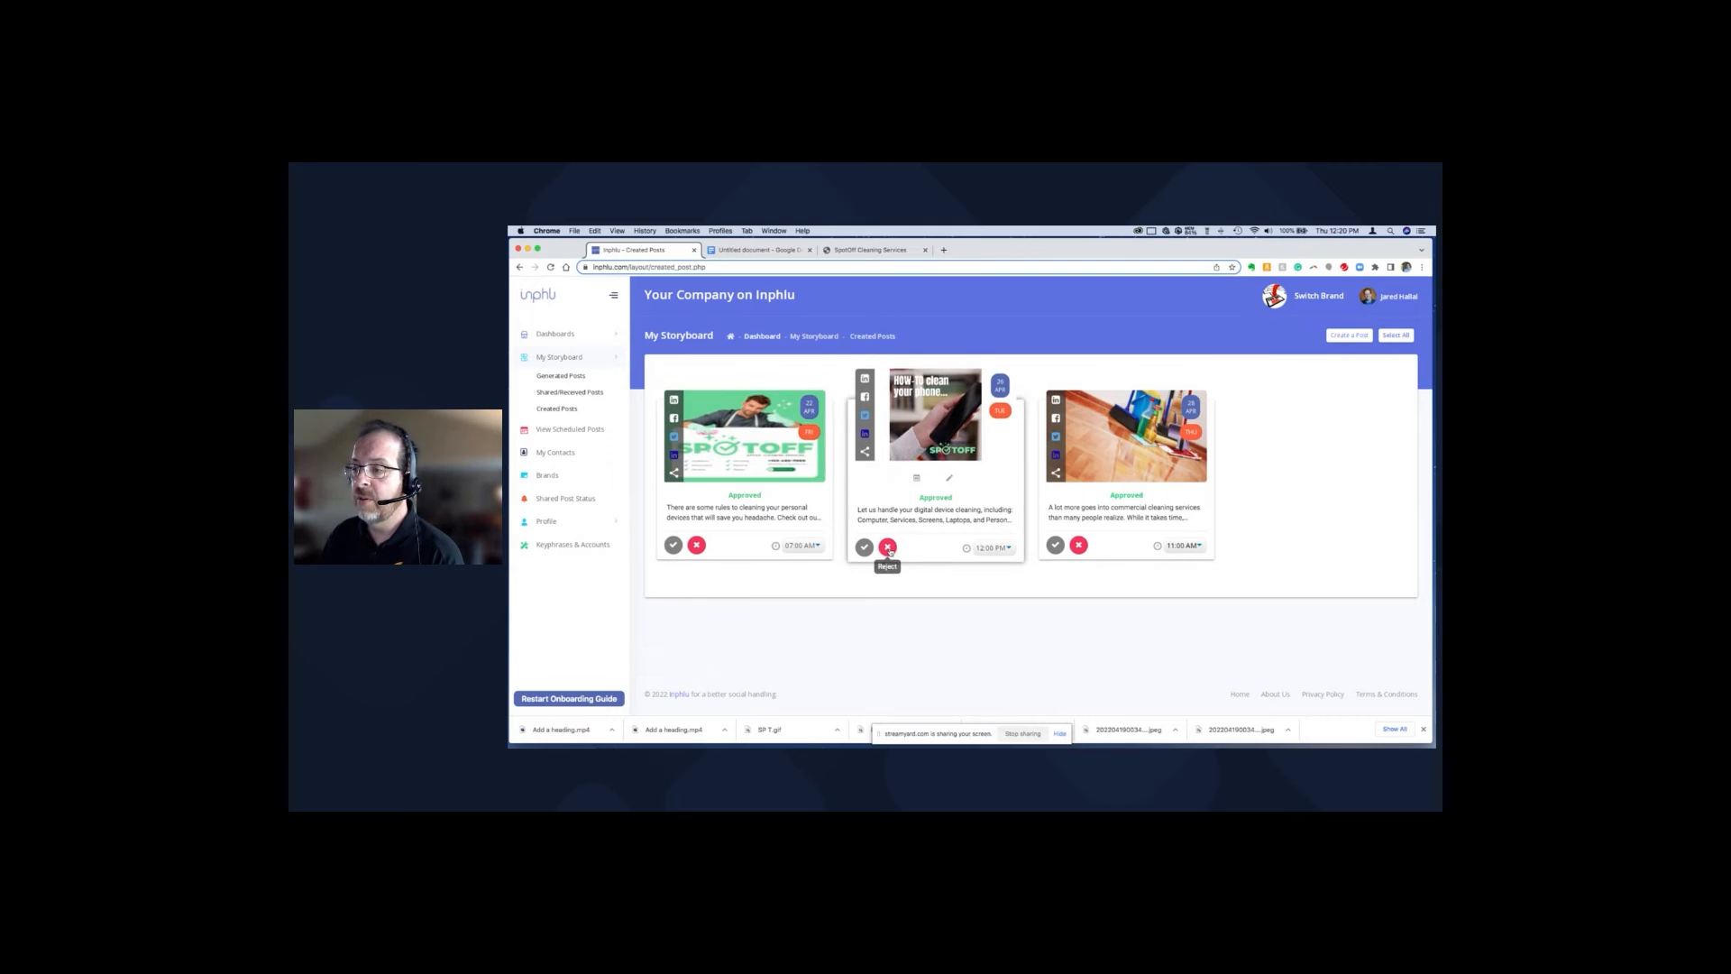
{"action": "left_click", "coordinate": [1079, 546]}
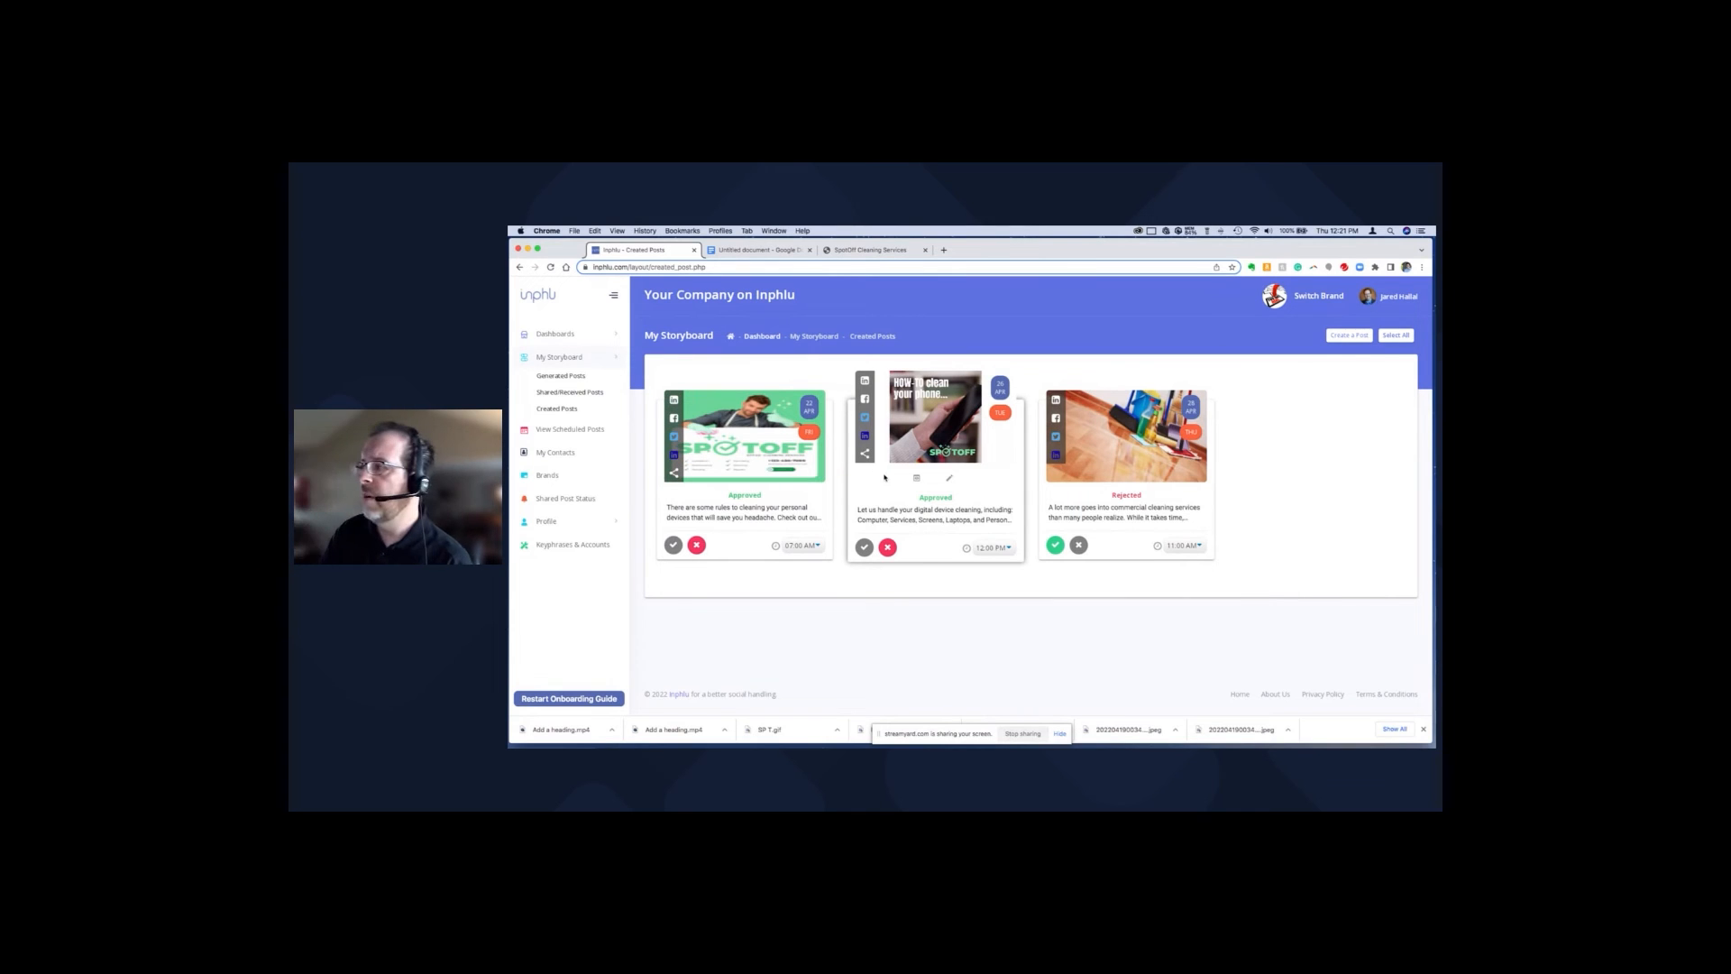
Select all created posts, view the options for sharing them with contacts, and close the dialog without sharing.
{"action": "left_click", "coordinate": [1393, 335]}
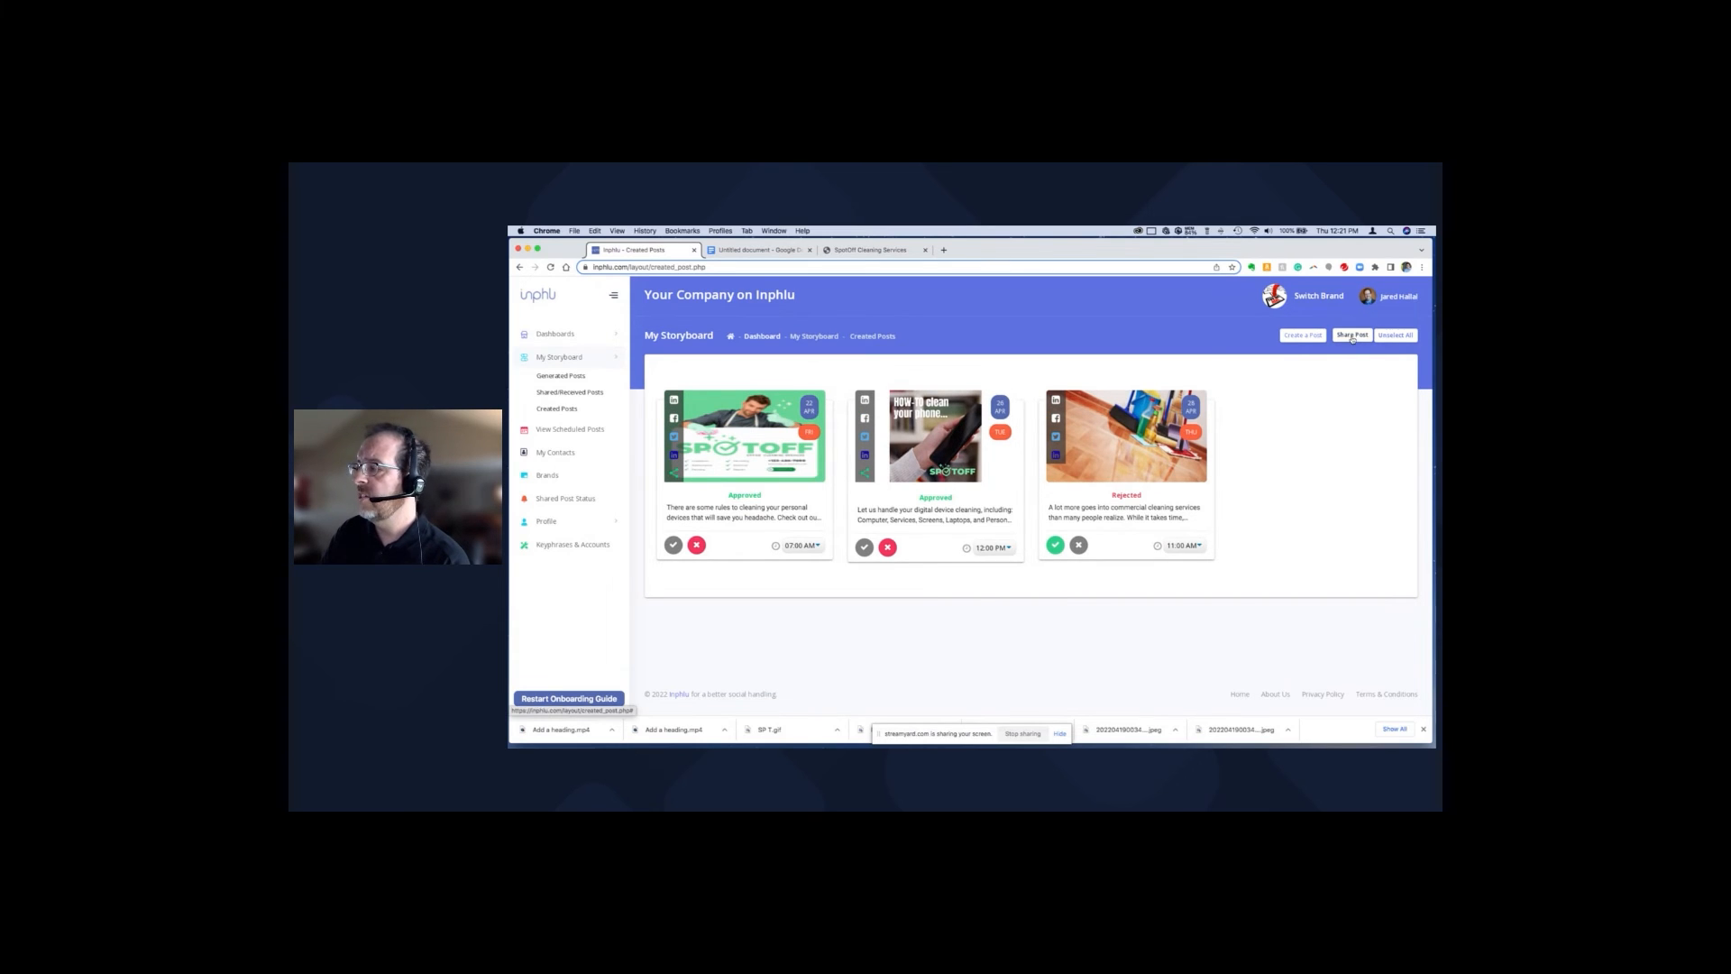
{"action": "left_click", "coordinate": [1352, 336]}
{"action": "left_click", "coordinate": [937, 379]}
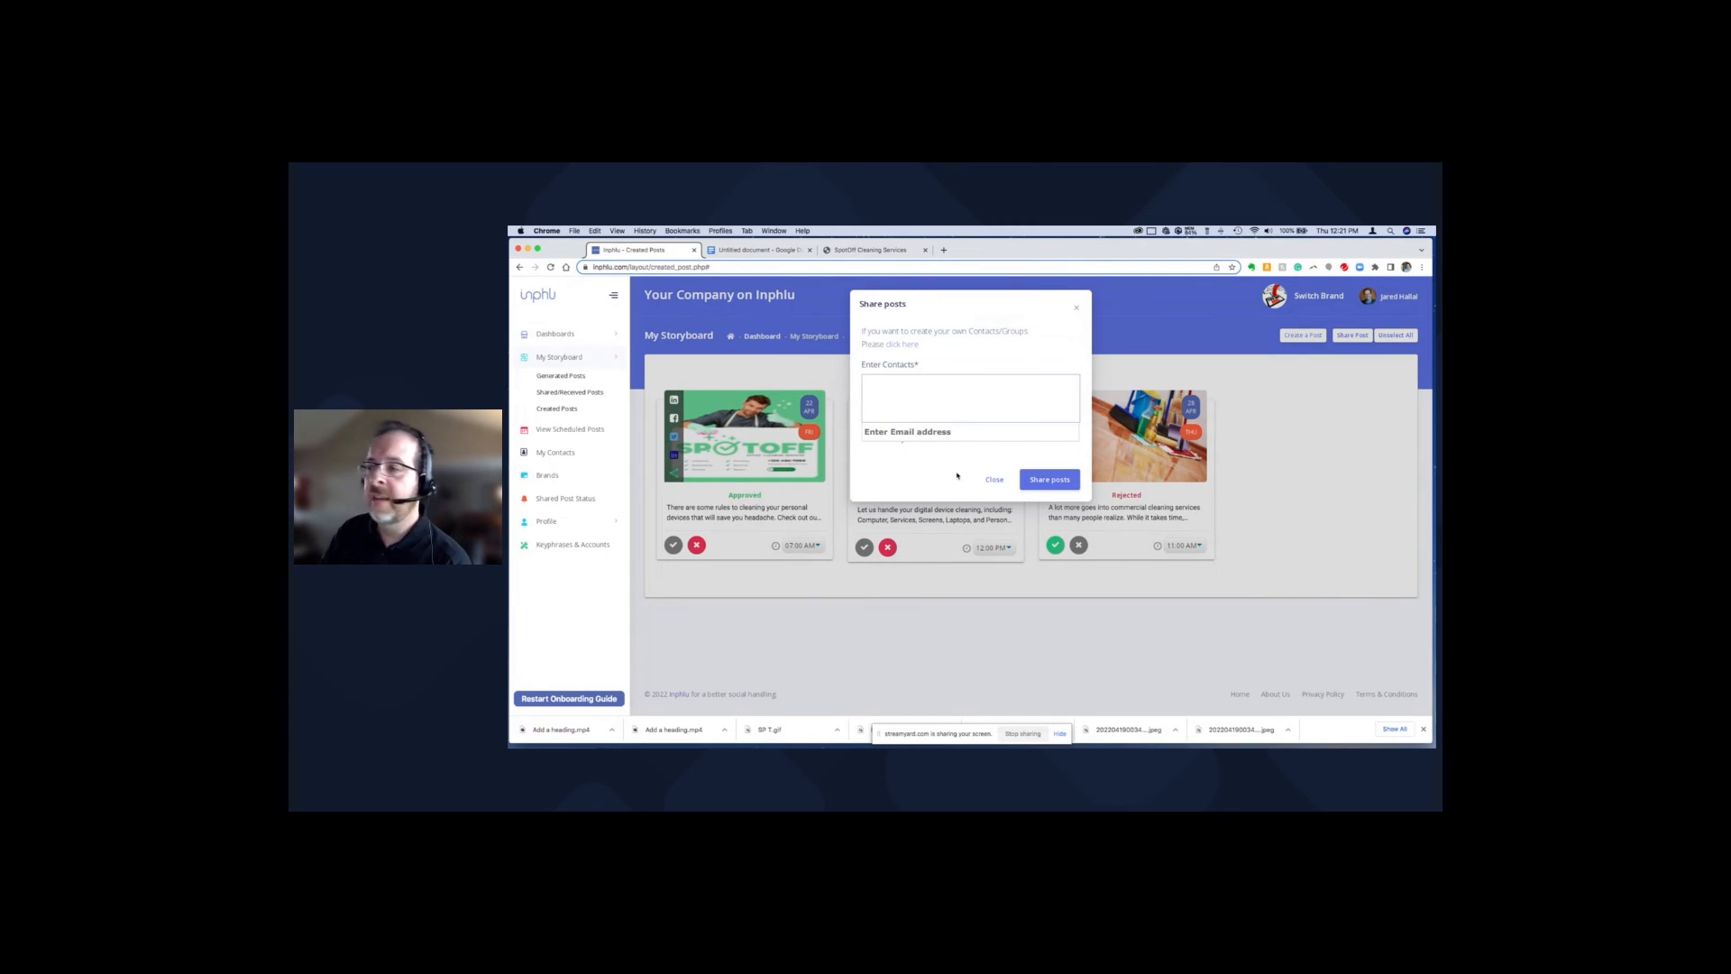
{"action": "left_click", "coordinate": [1076, 307]}
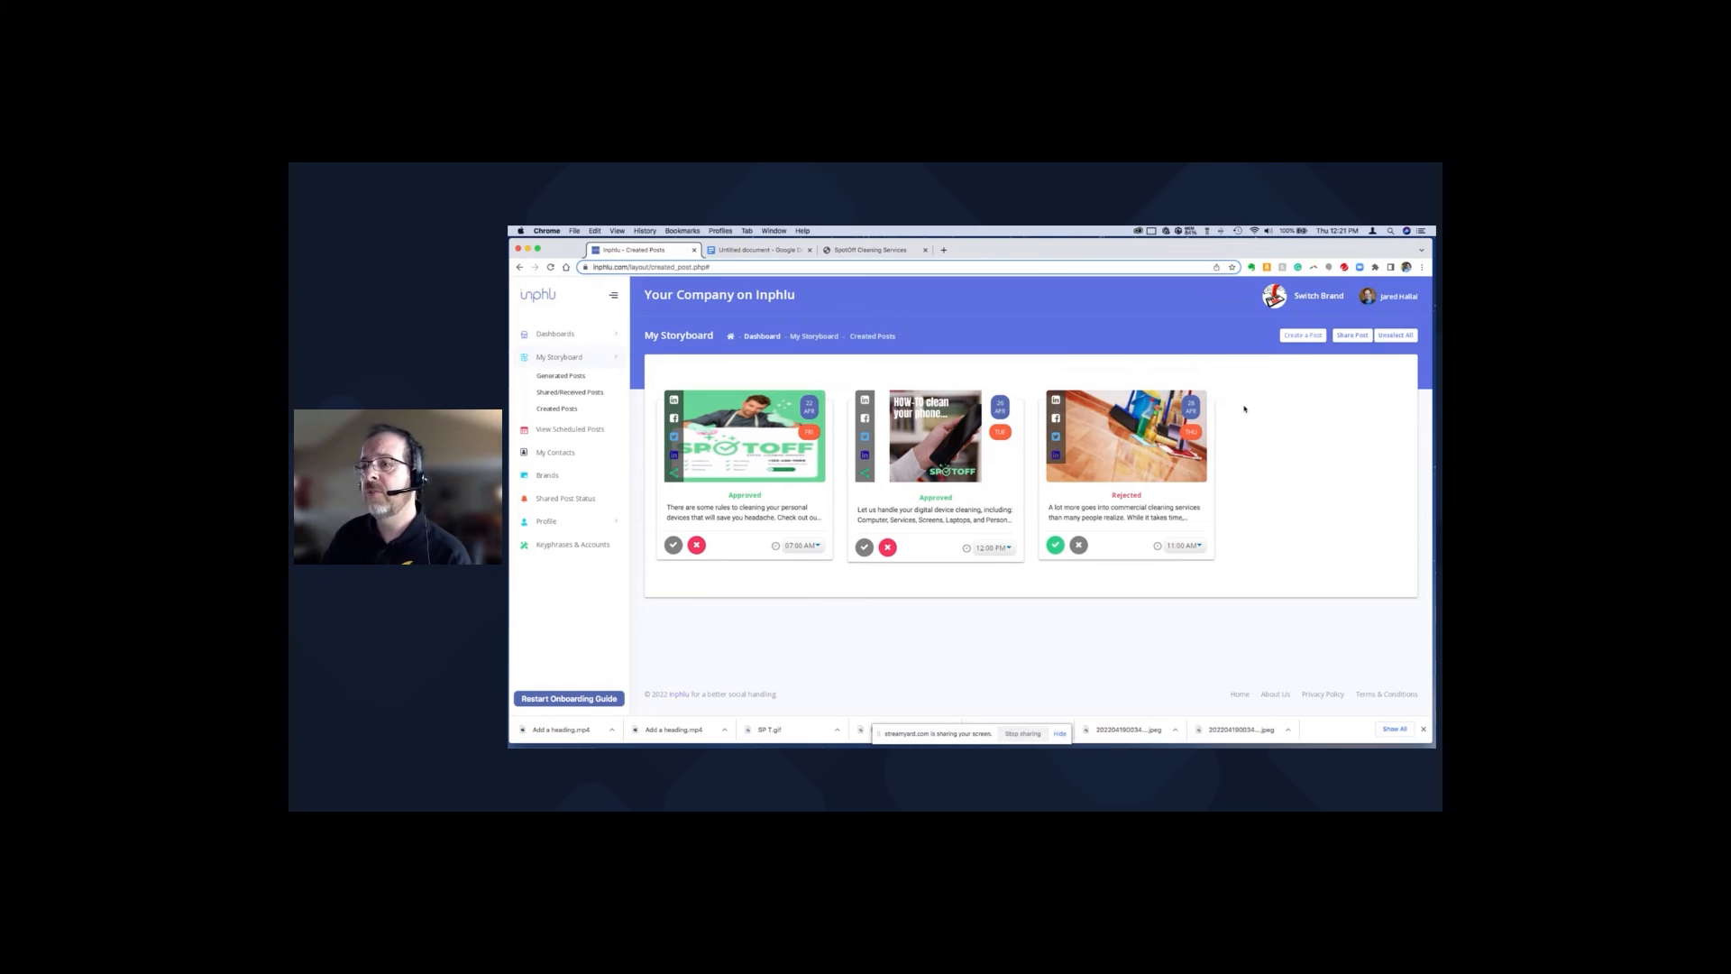
Look through the generated posts and approve the pending April 21 post on restaurant cleaning best practices.
{"action": "left_click", "coordinate": [570, 377]}
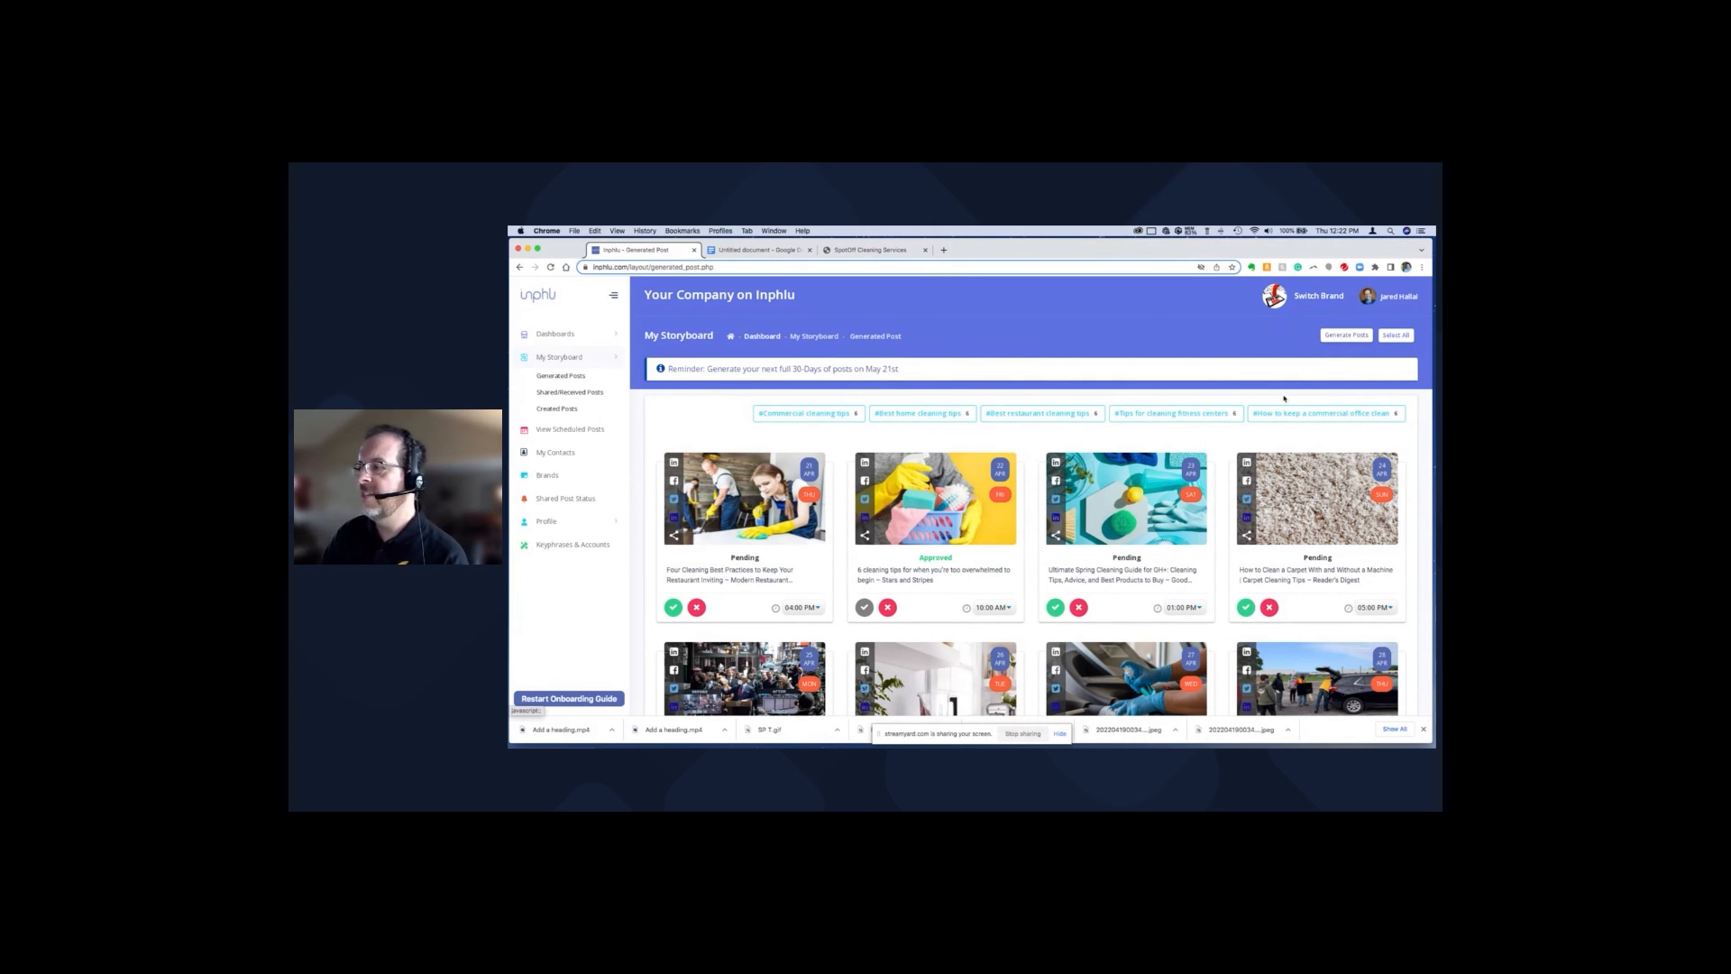
{"action": "scroll", "coordinate": [1151, 487], "scroll_direction": "down", "scroll_amount": 4}
{"action": "scroll", "coordinate": [1151, 488], "scroll_direction": "down", "scroll_amount": 10}
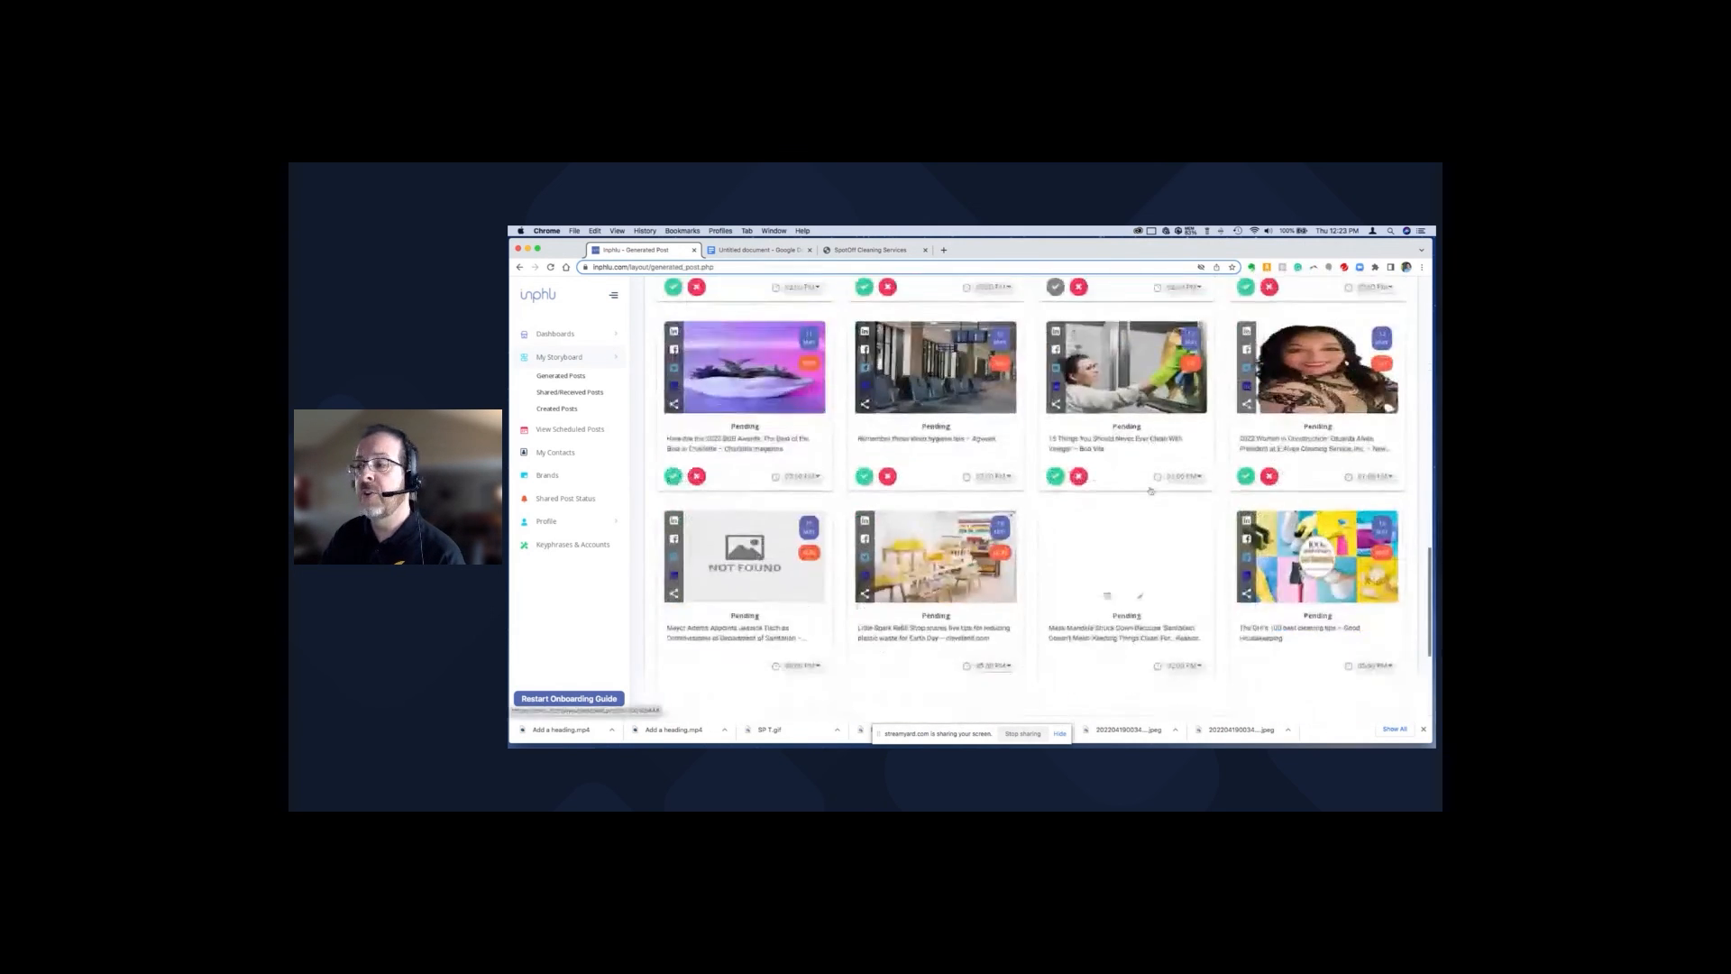
{"action": "scroll", "coordinate": [1150, 488], "scroll_direction": "down", "scroll_amount": 2}
{"action": "scroll", "coordinate": [1150, 488], "scroll_direction": "up", "scroll_amount": 15}
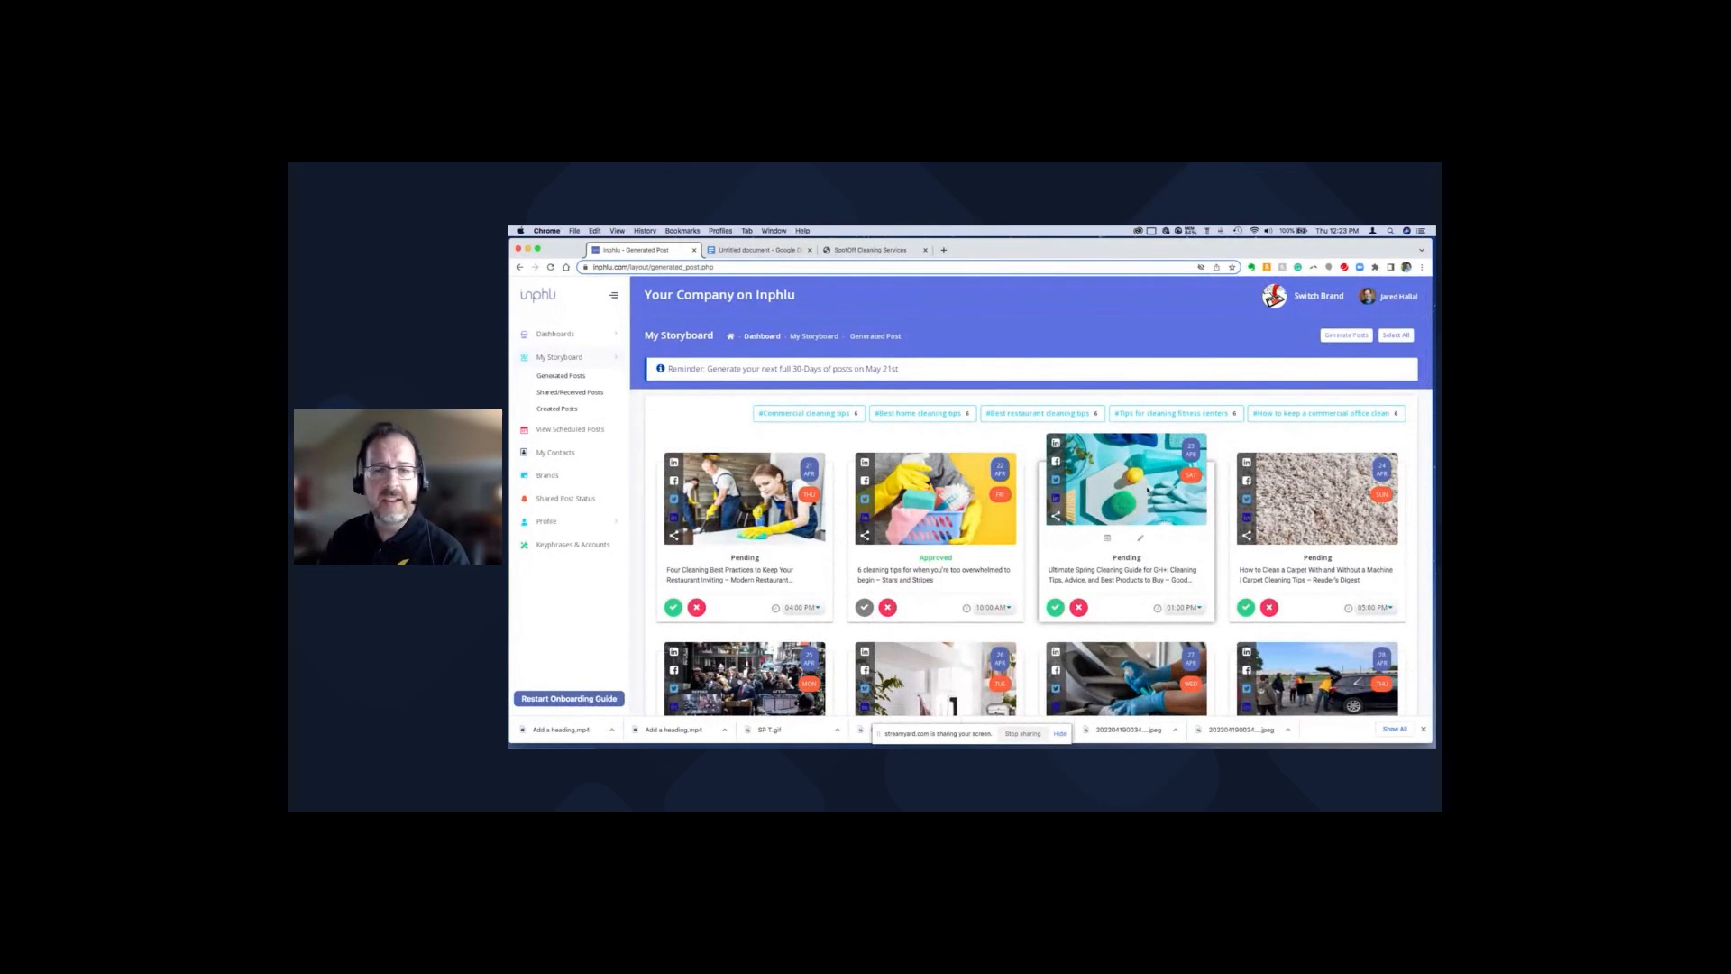
{"action": "left_click", "coordinate": [675, 611]}
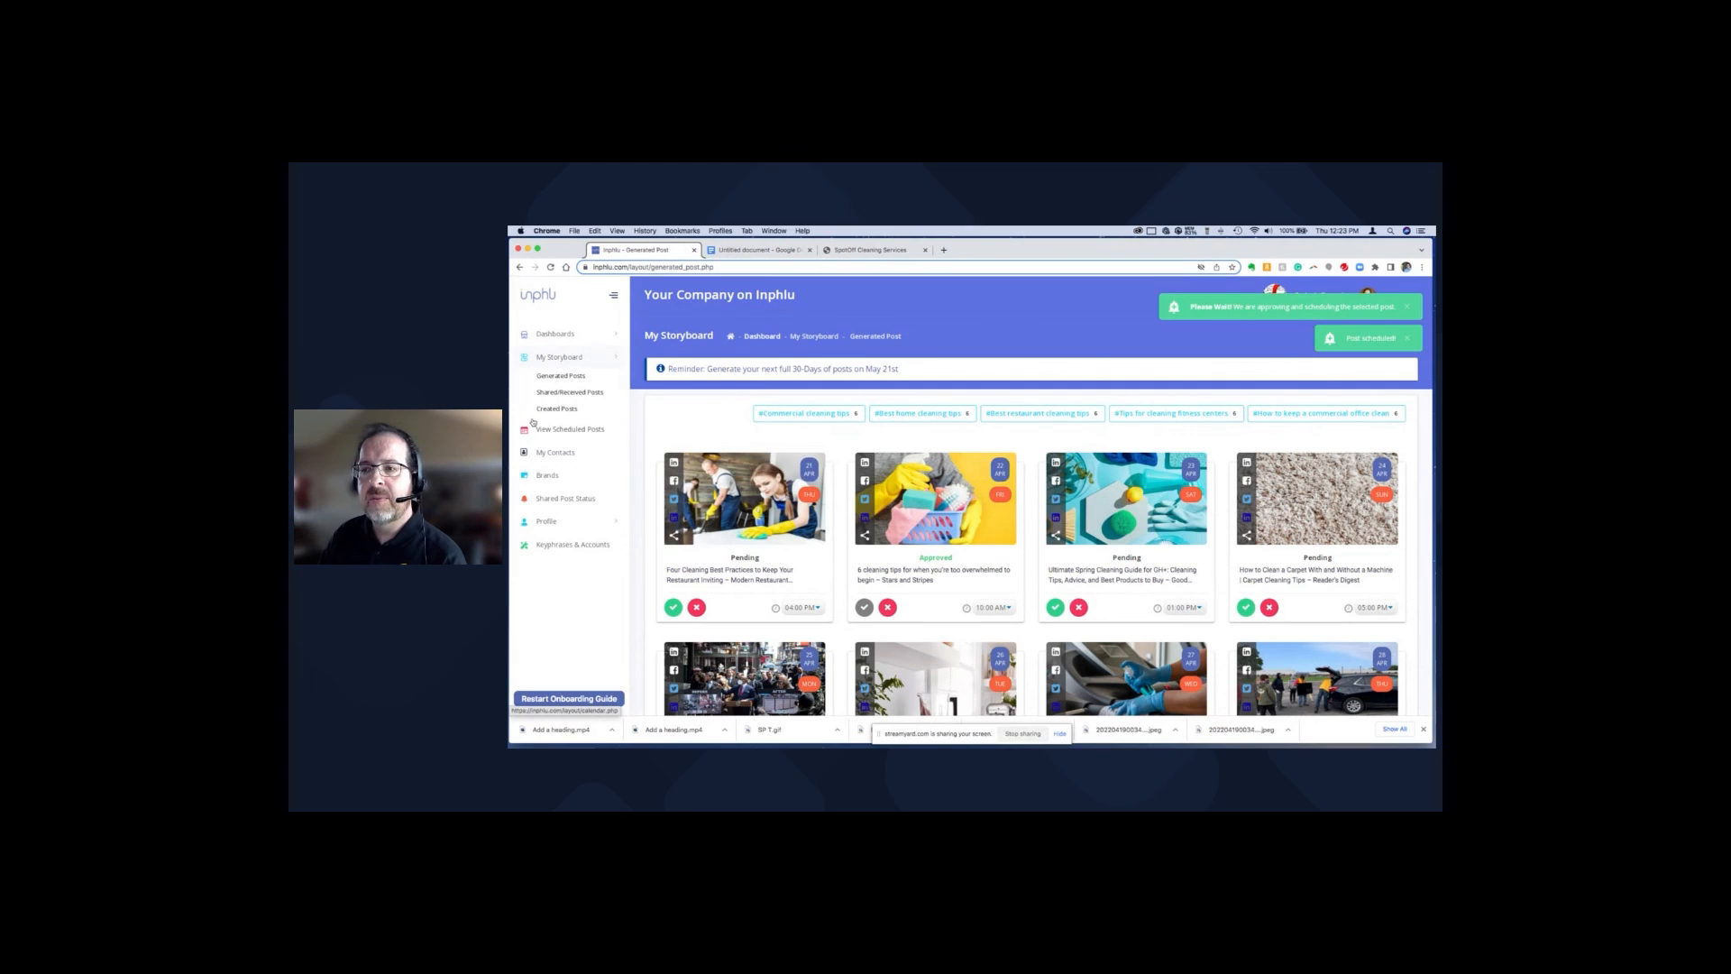
Examine the scheduled posts in the calendar for April and May 2022.
{"action": "left_click", "coordinate": [576, 434]}
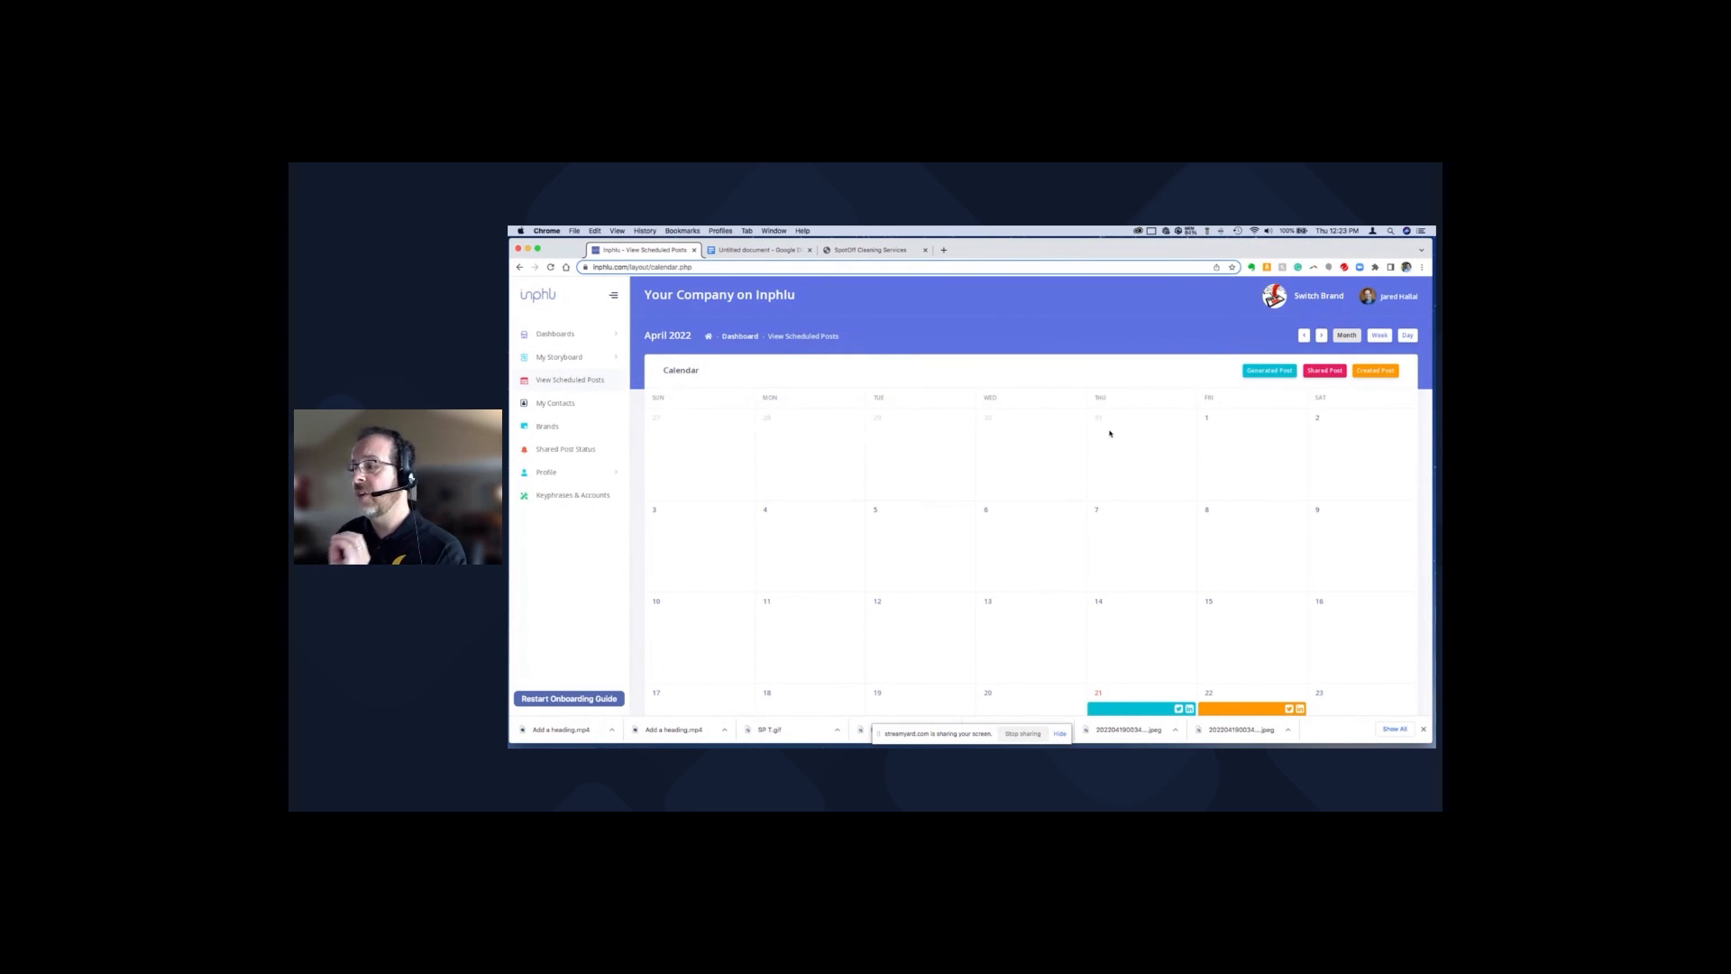
{"action": "scroll", "coordinate": [1110, 434], "scroll_direction": "down", "scroll_amount": 2}
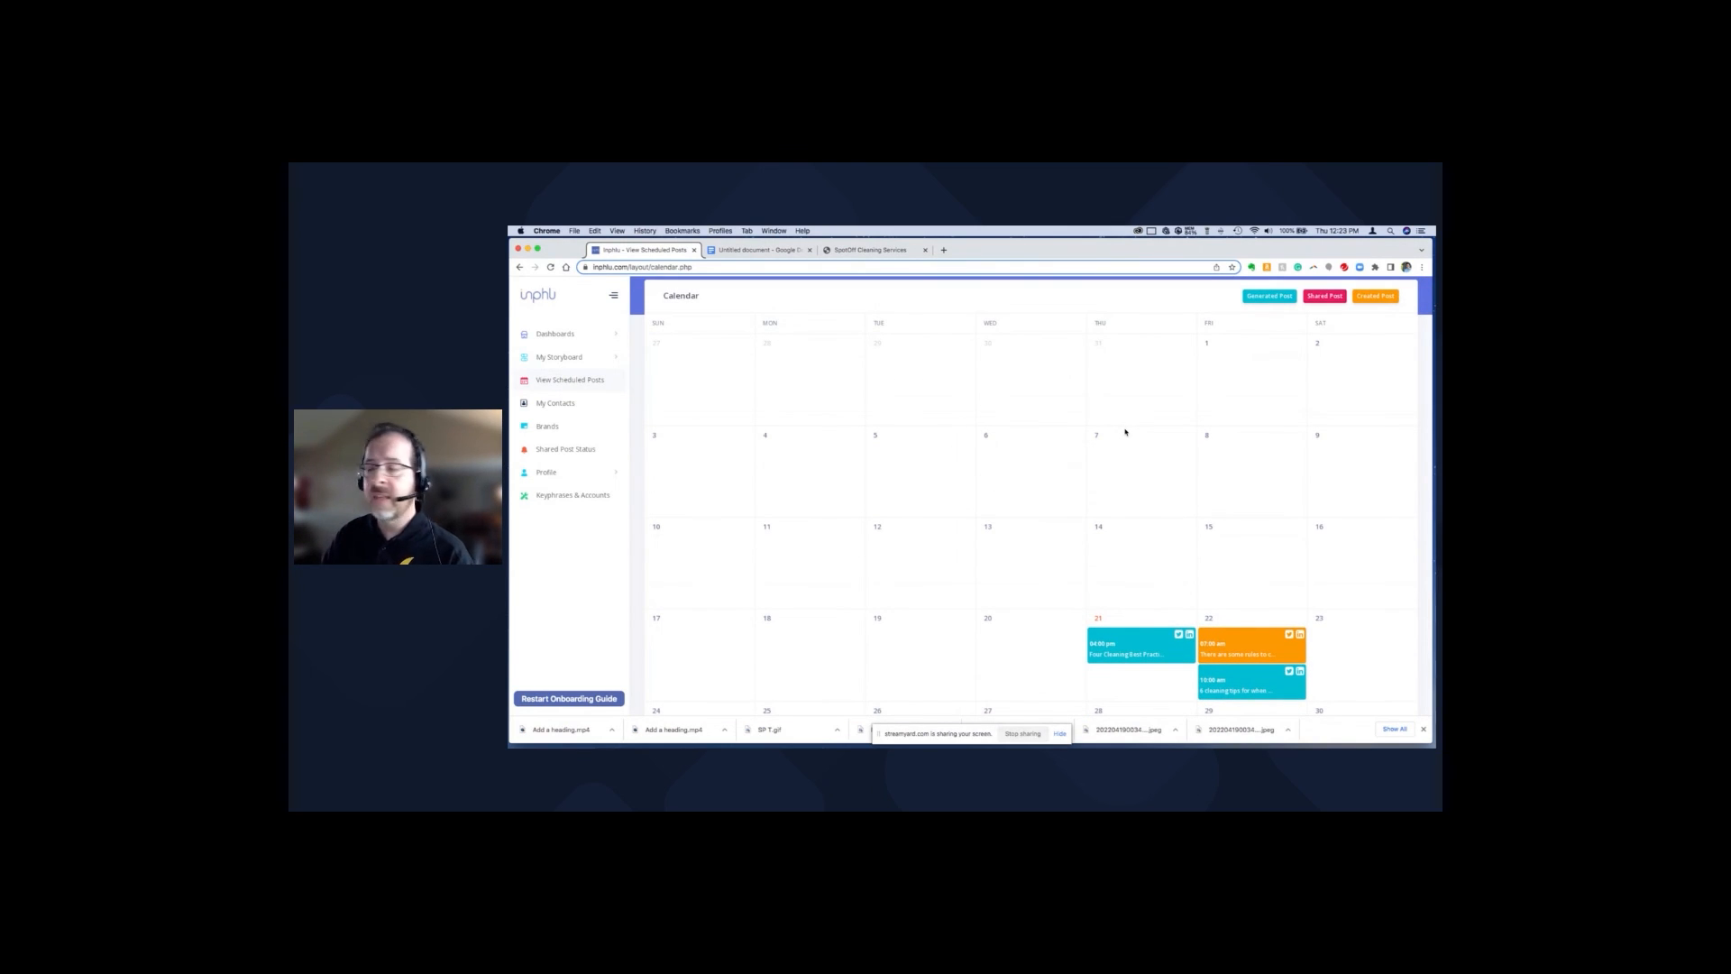
{"action": "scroll", "coordinate": [1125, 432], "scroll_direction": "down", "scroll_amount": 3}
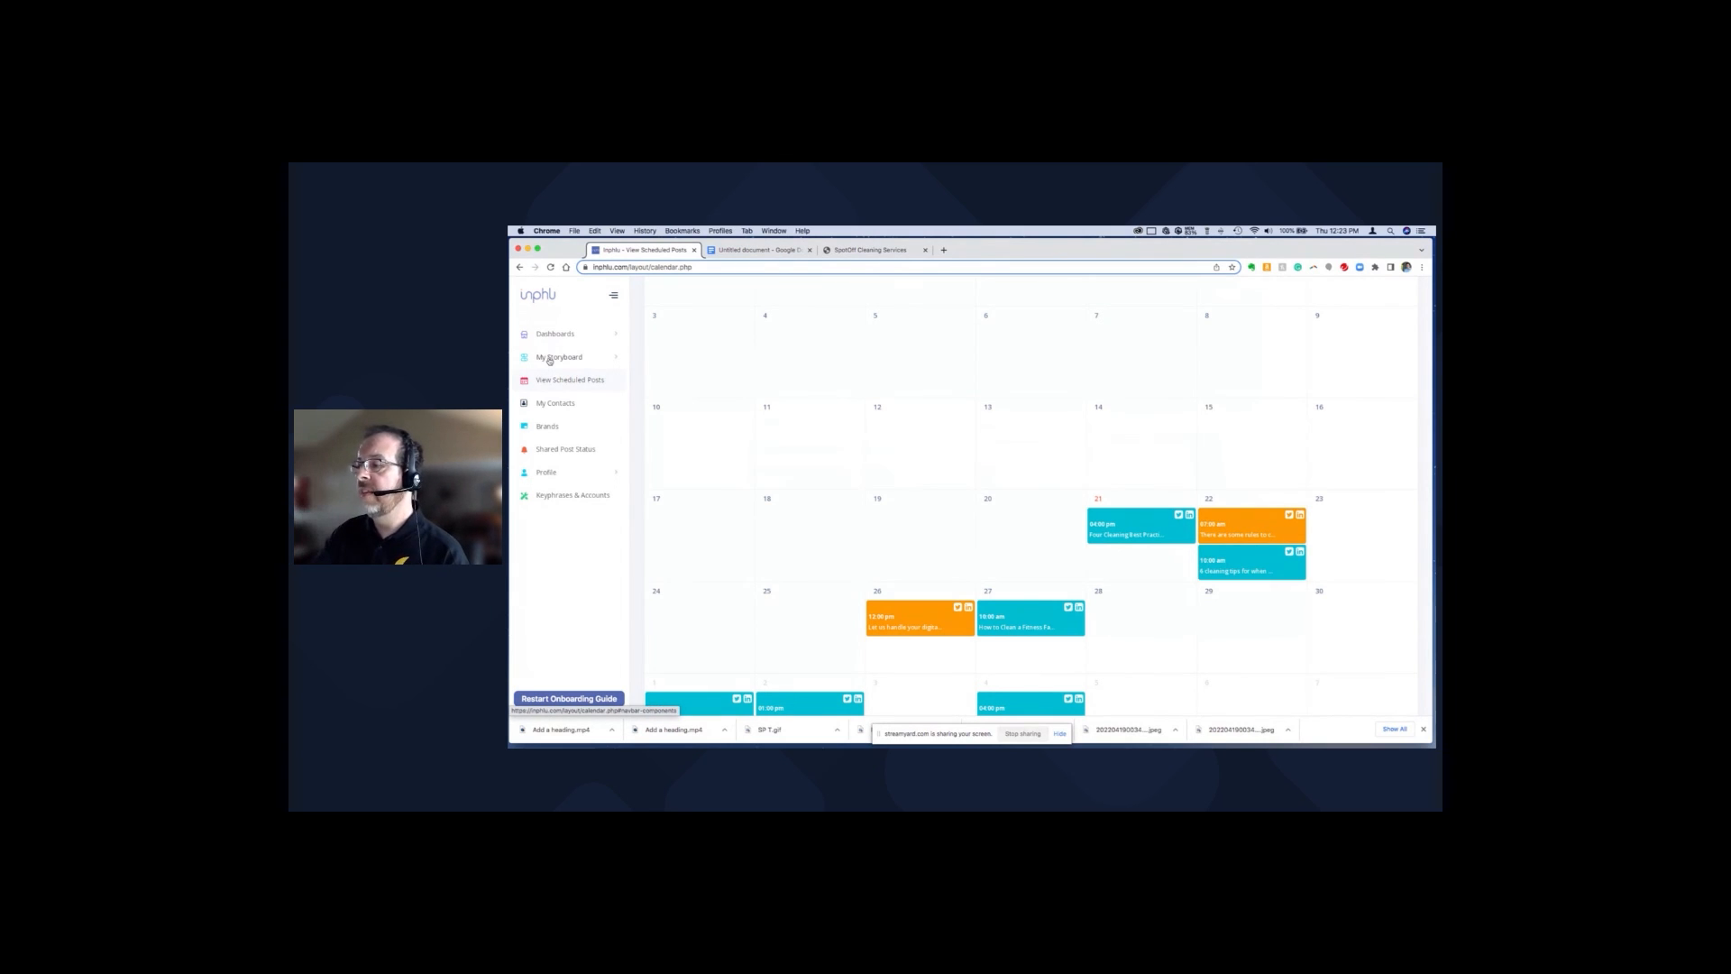
{"action": "scroll", "coordinate": [1177, 442], "scroll_direction": "up", "scroll_amount": 3}
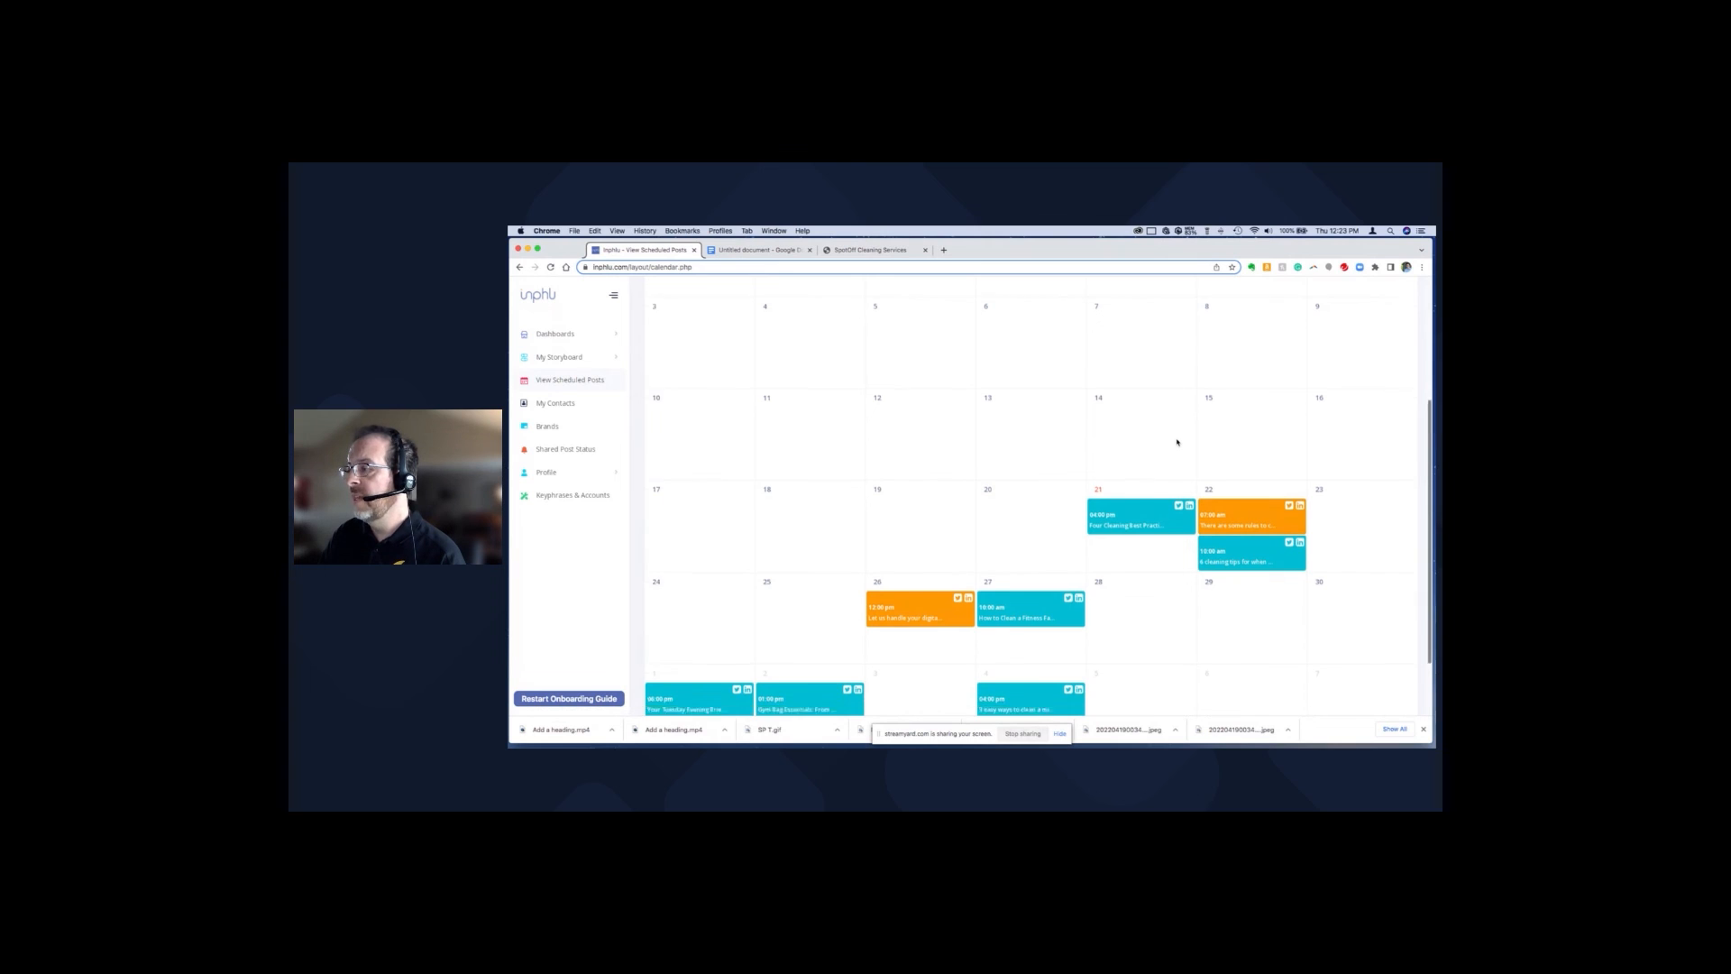
{"action": "scroll", "coordinate": [1176, 442], "scroll_direction": "down", "scroll_amount": 5}
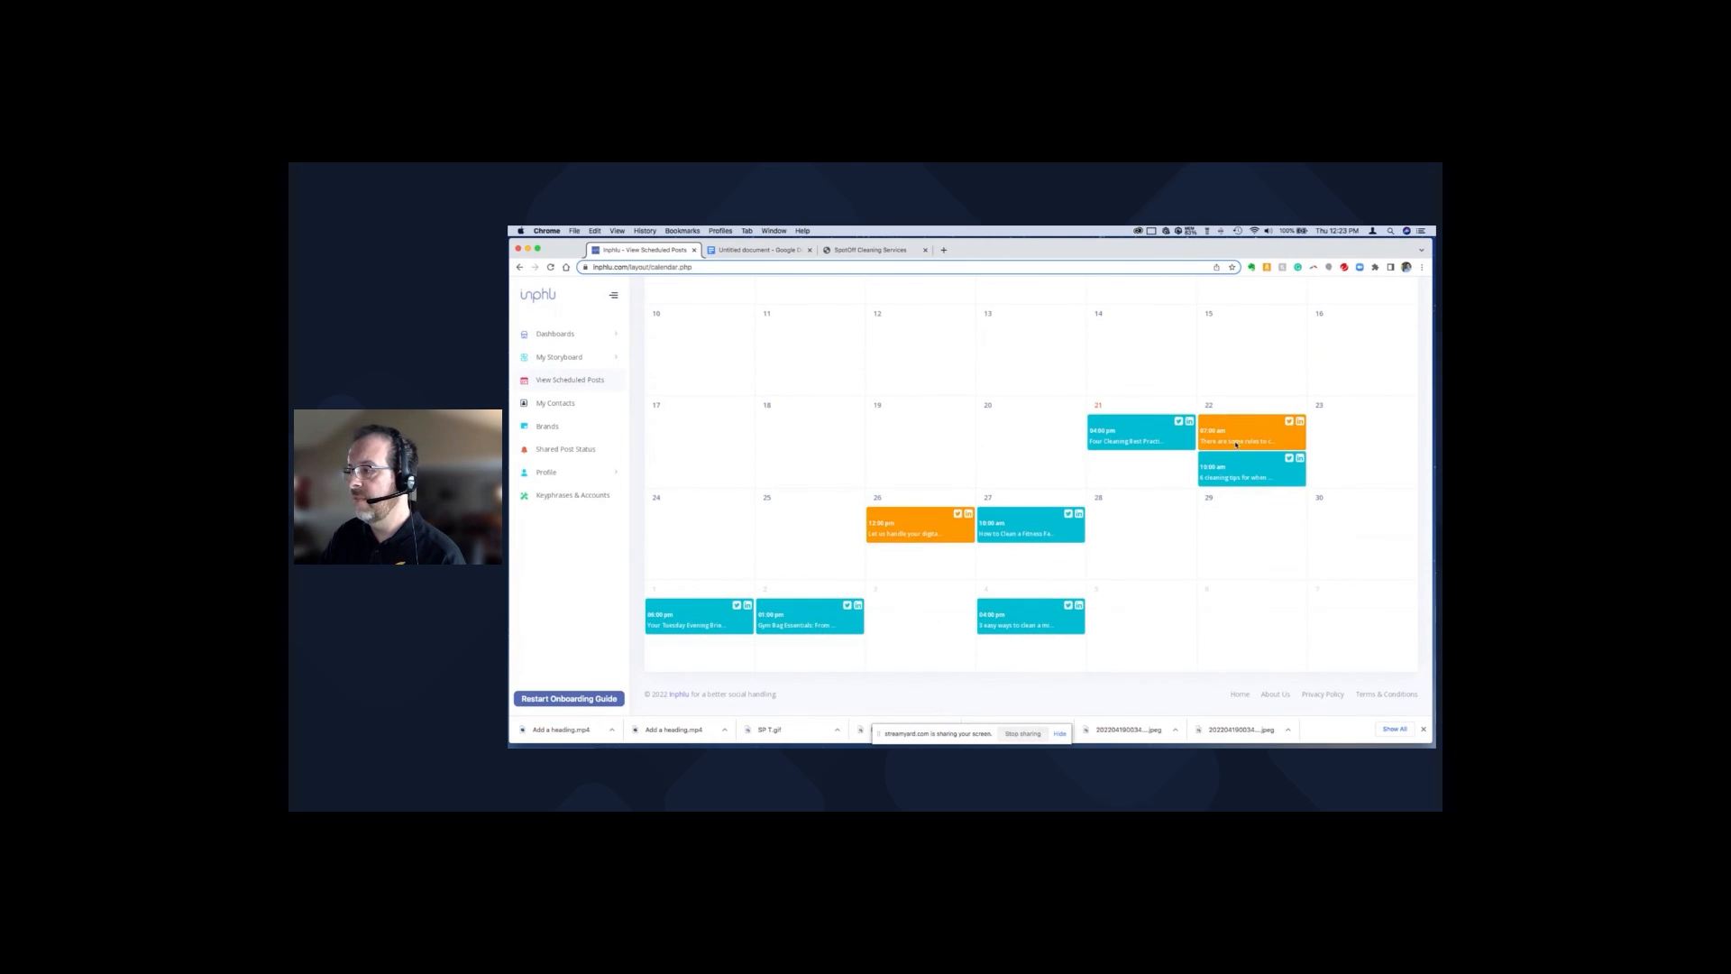
{"action": "scroll", "coordinate": [1236, 444], "scroll_direction": "up", "scroll_amount": 5}
{"action": "scroll", "coordinate": [1236, 444], "scroll_direction": "down", "scroll_amount": 5}
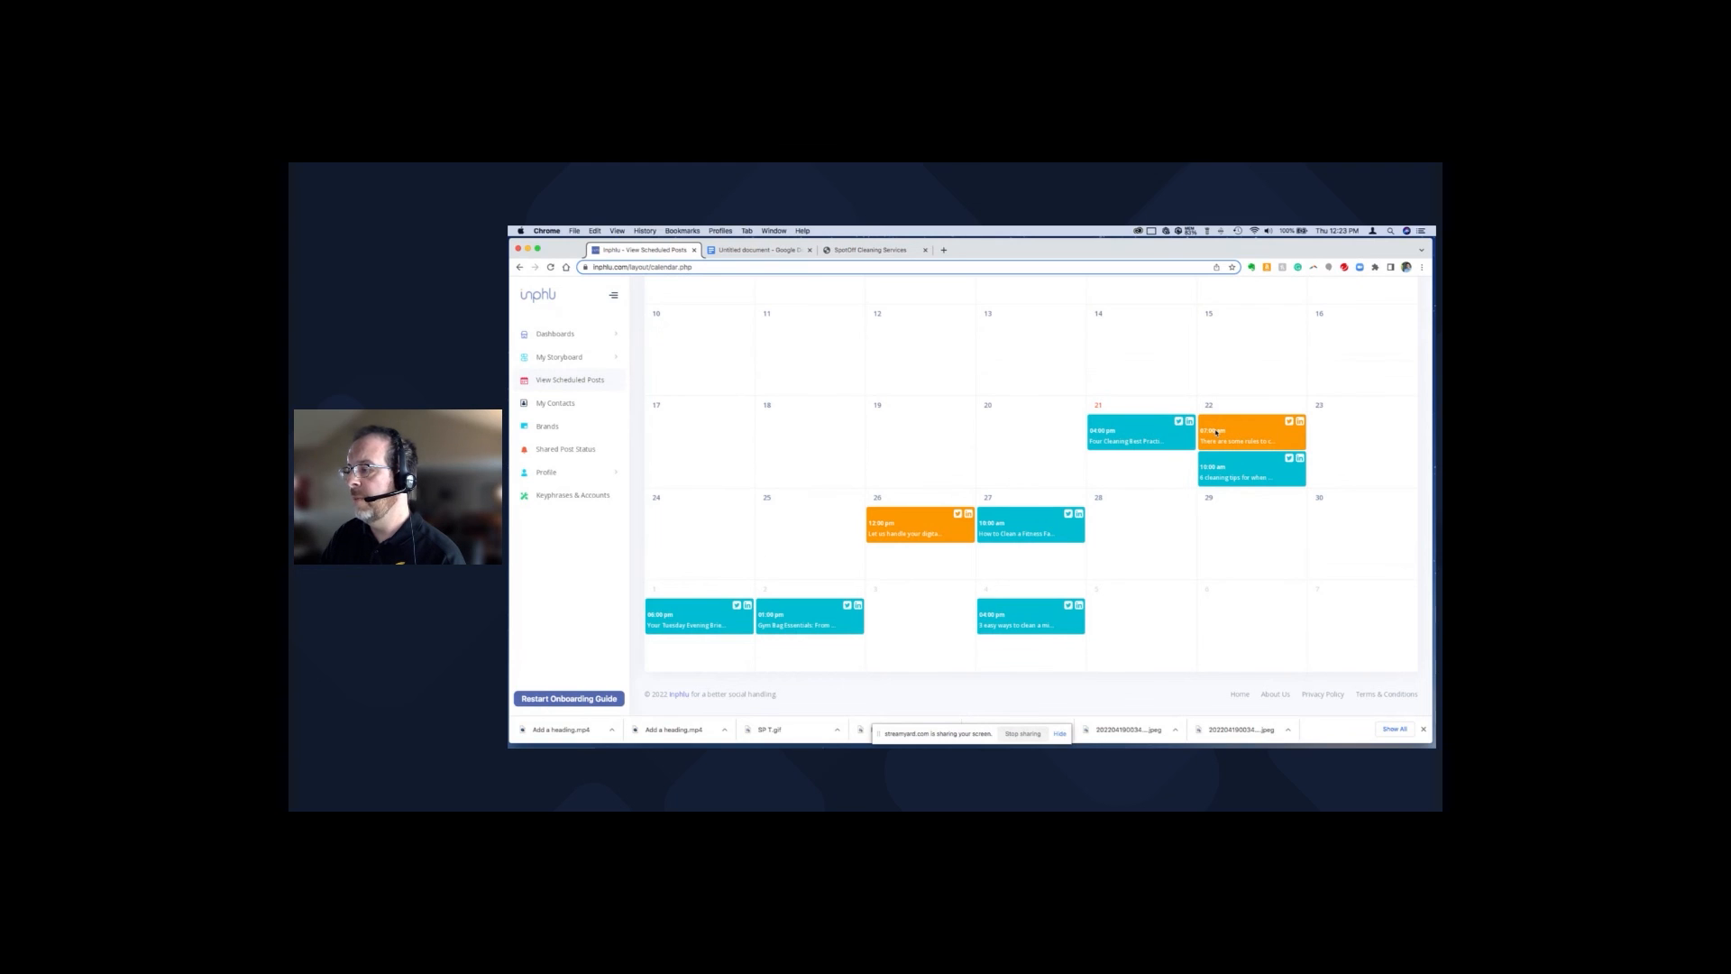
{"action": "scroll", "coordinate": [1216, 432], "scroll_direction": "up", "scroll_amount": 5}
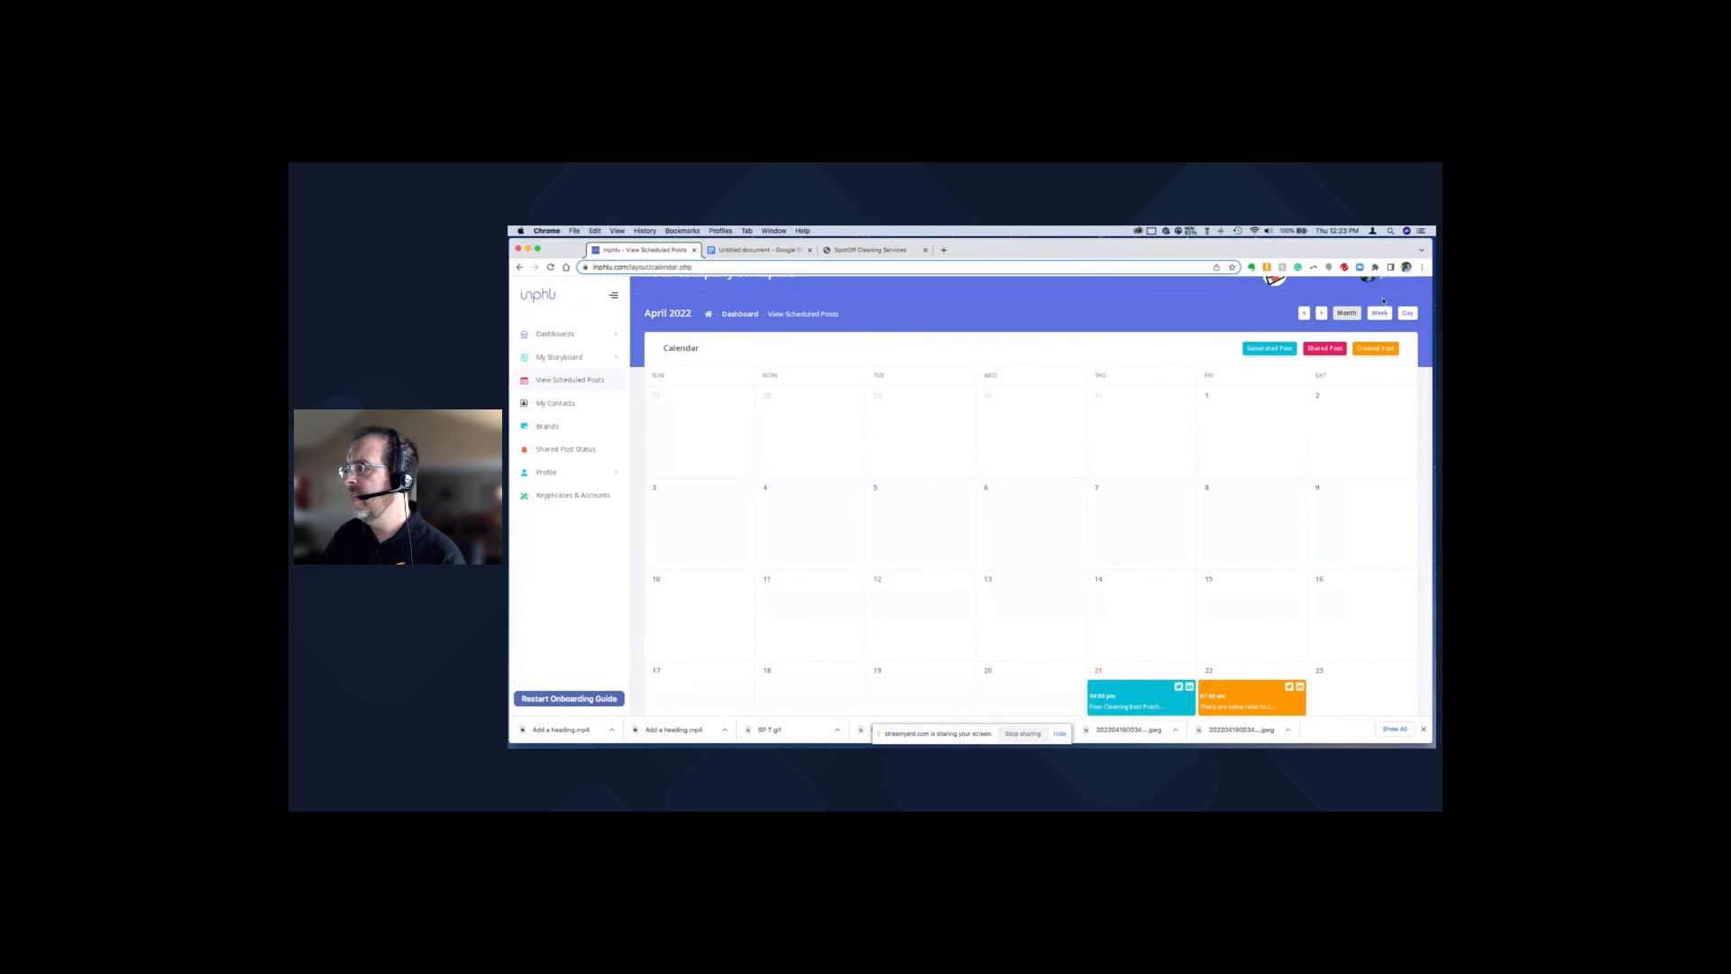
{"action": "left_click", "coordinate": [1321, 313]}
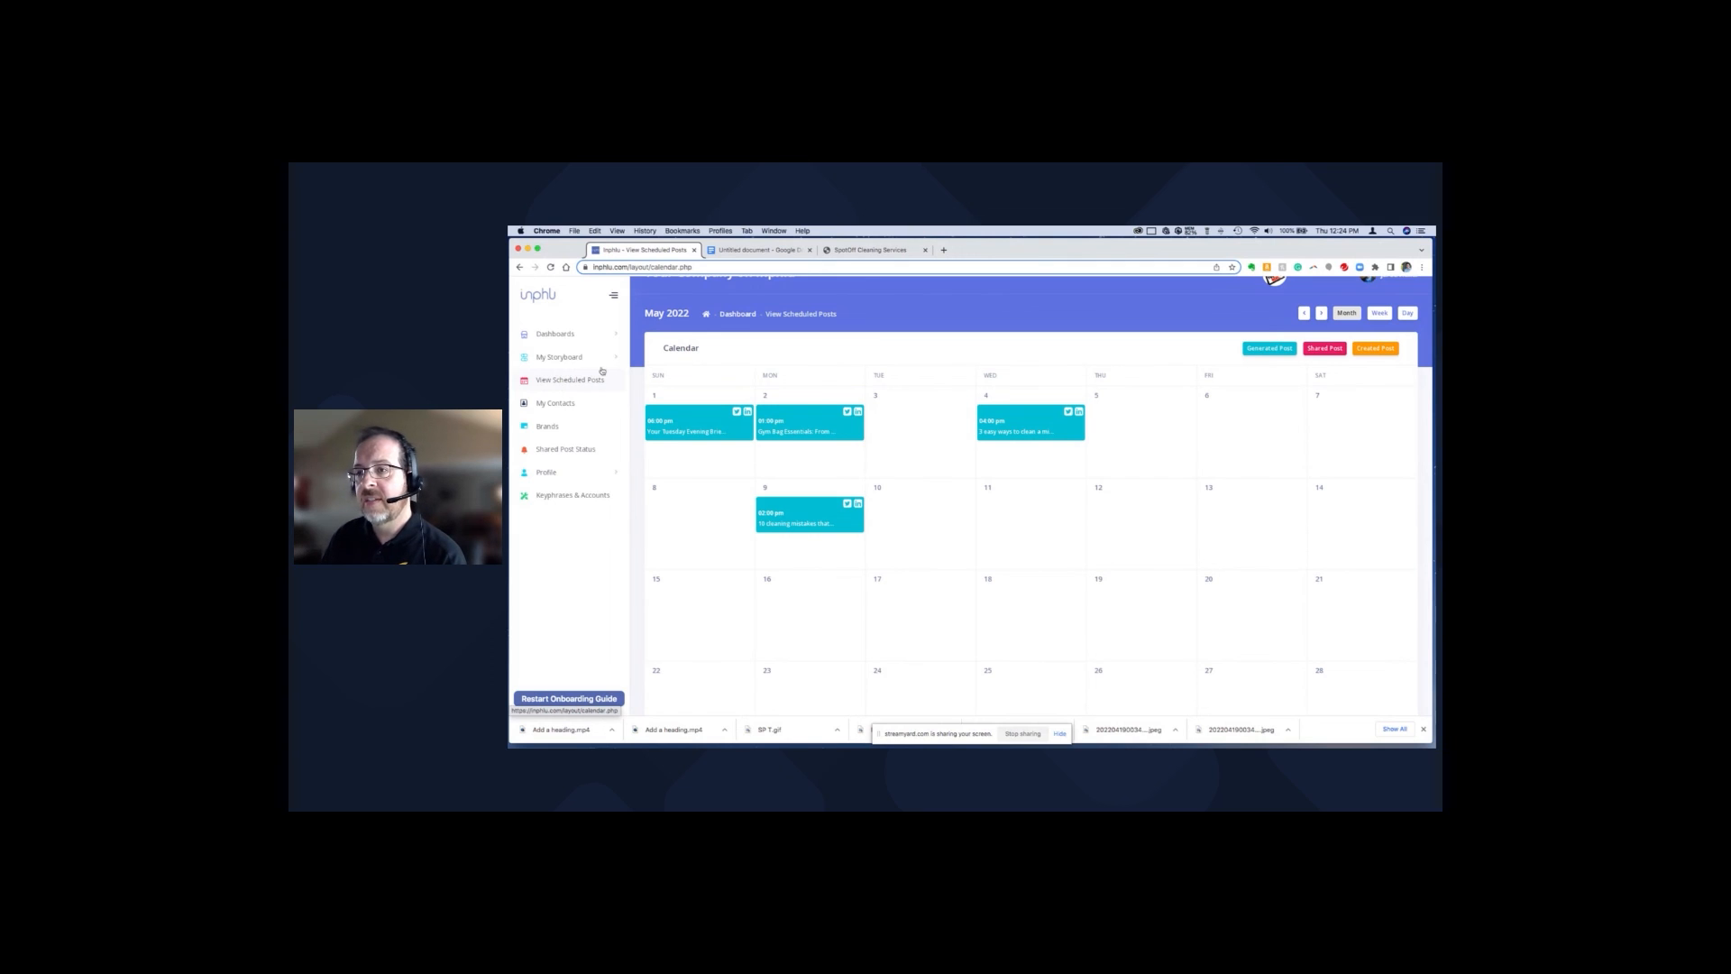
Check the created posts in the storyboard and return to the calendar of scheduled posts.
{"action": "left_click", "coordinate": [577, 358]}
{"action": "left_click", "coordinate": [561, 410]}
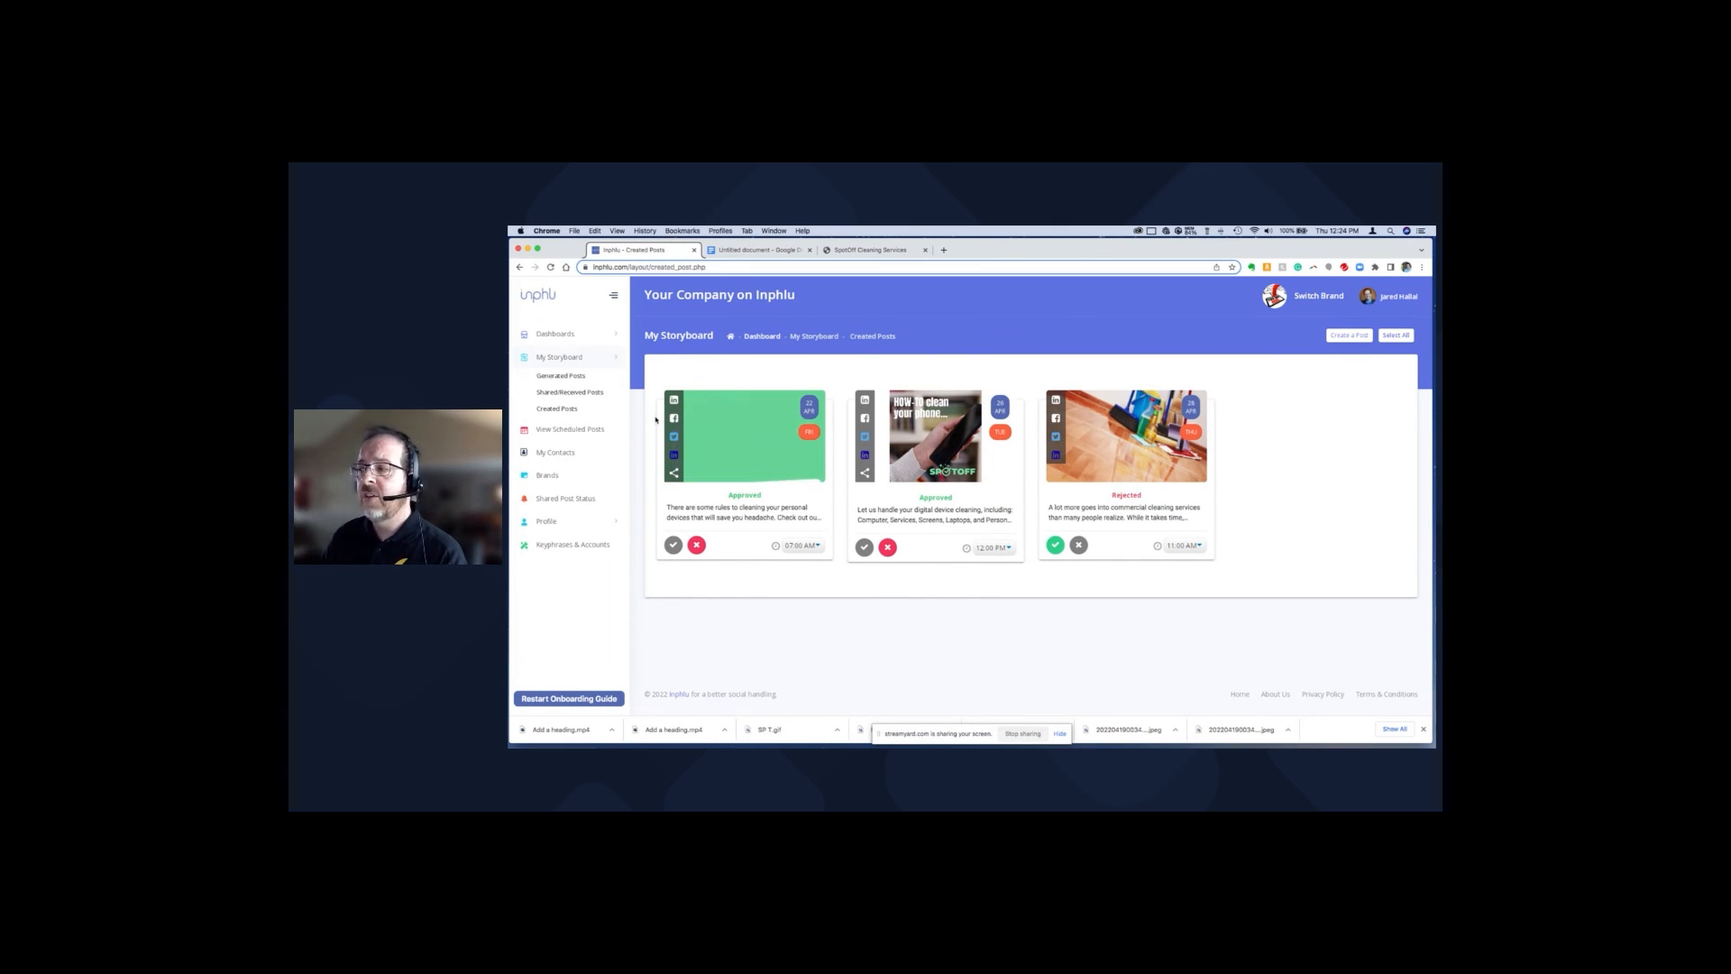
{"action": "mouse_move", "coordinate": [656, 419]}
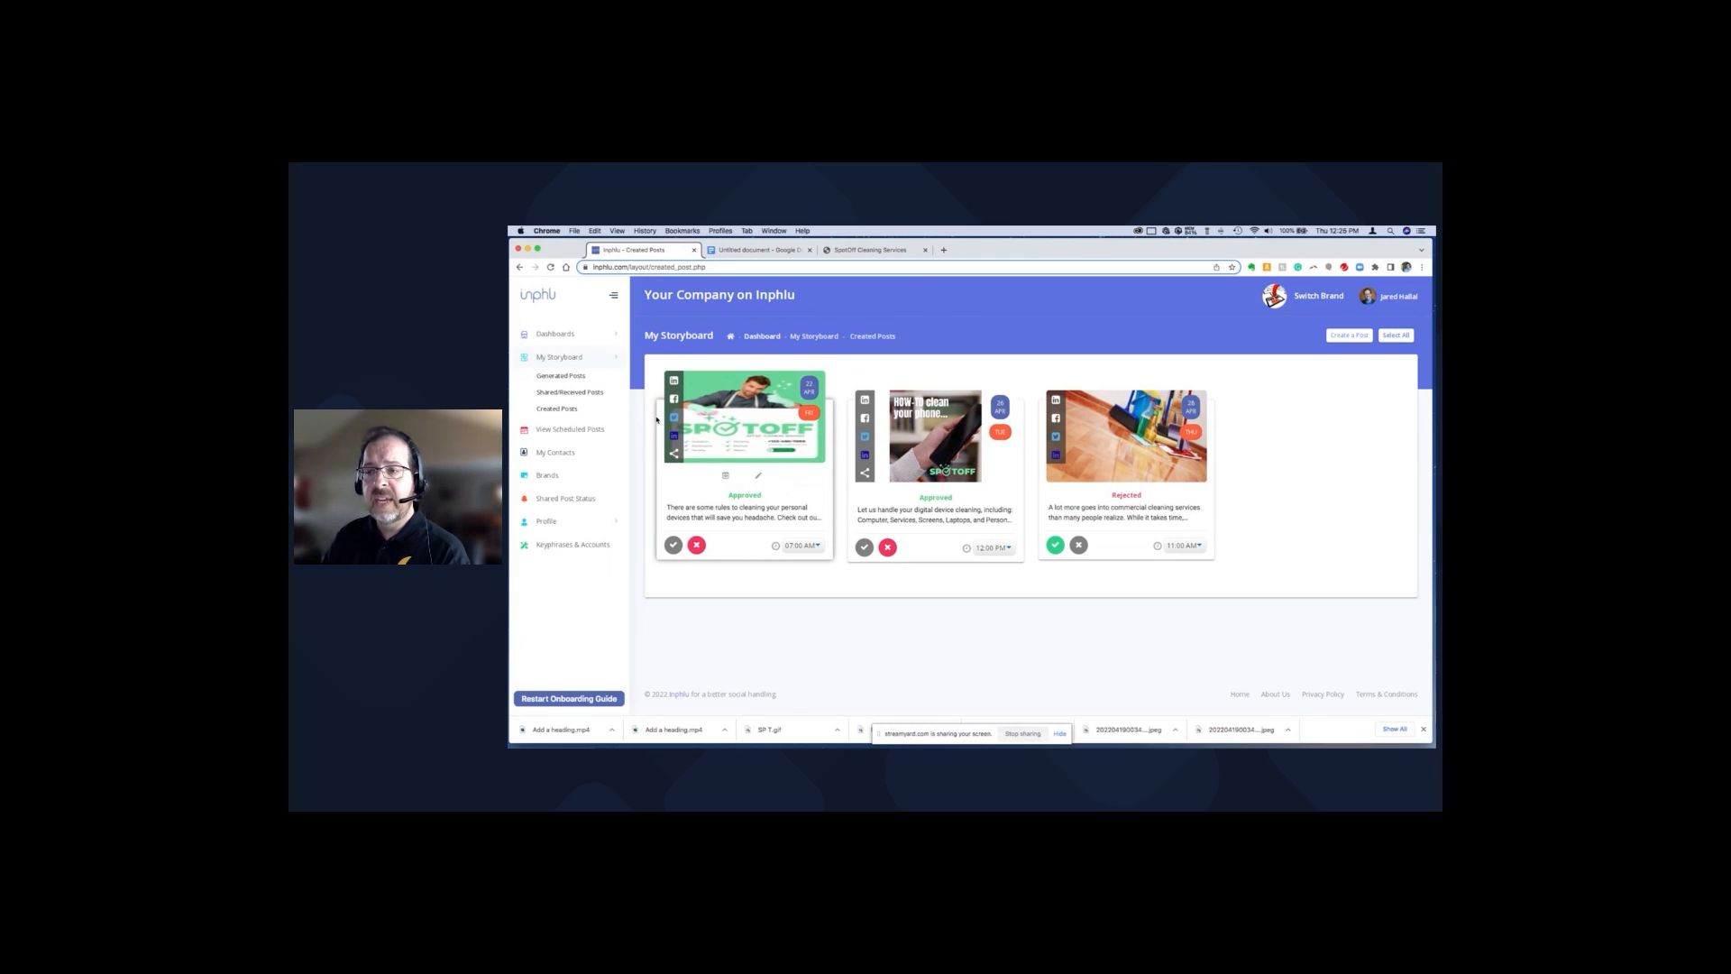
{"action": "left_click", "coordinate": [588, 430]}
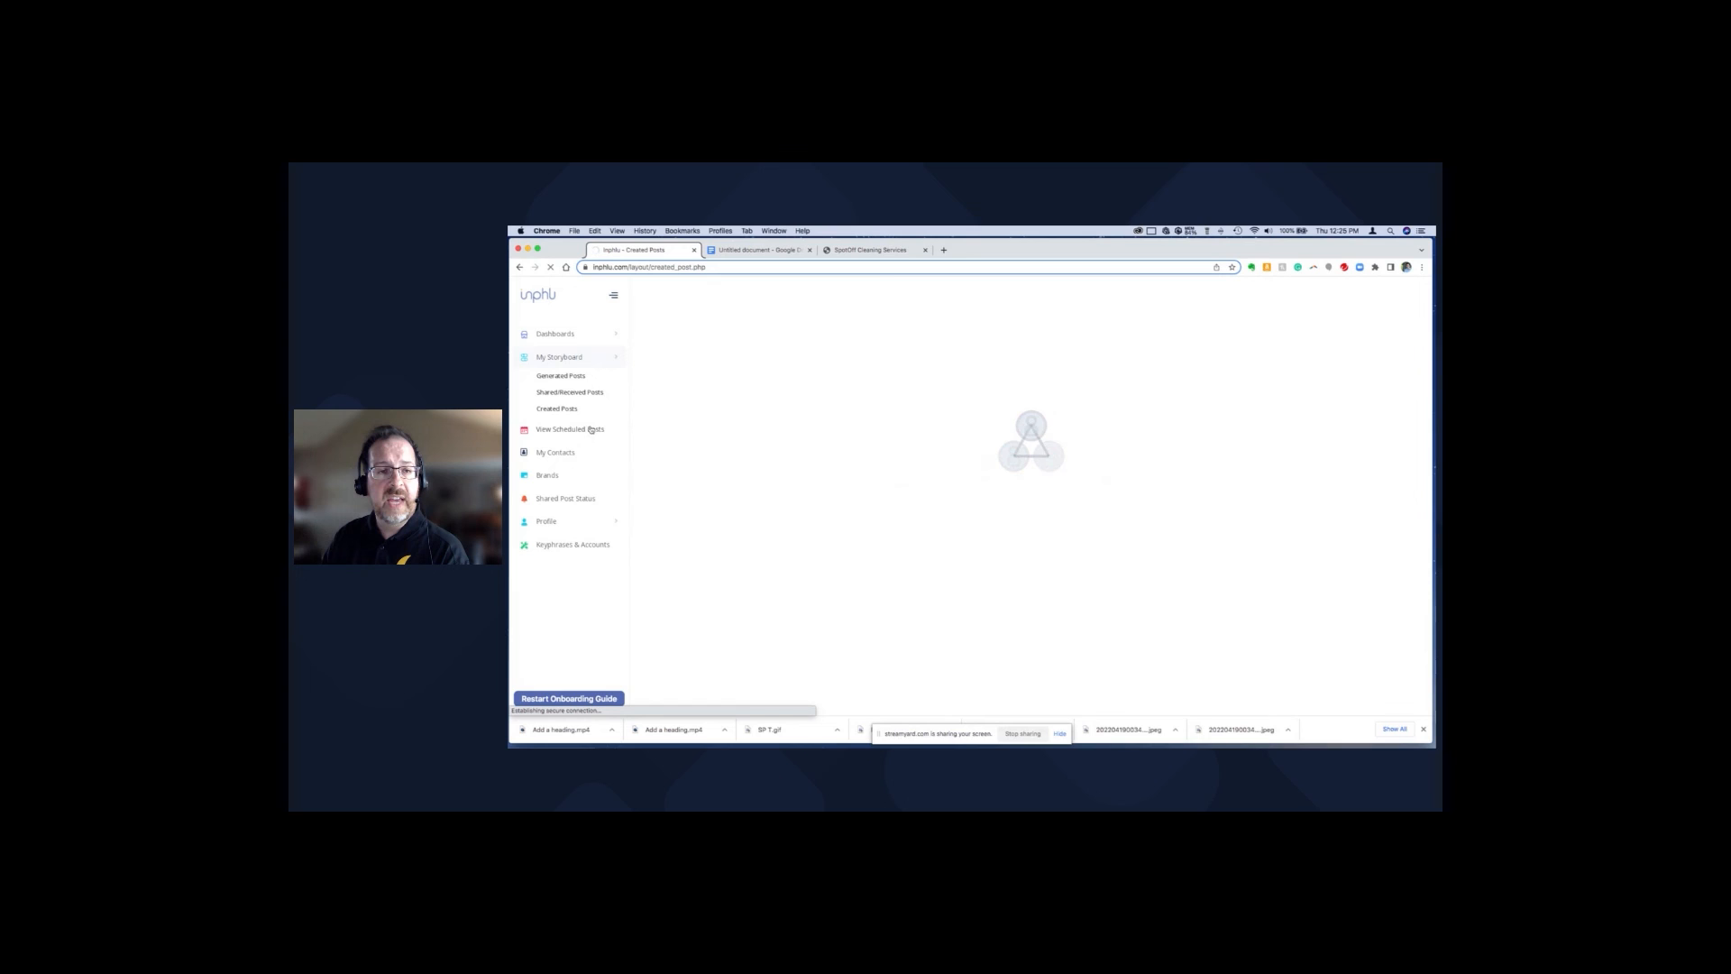